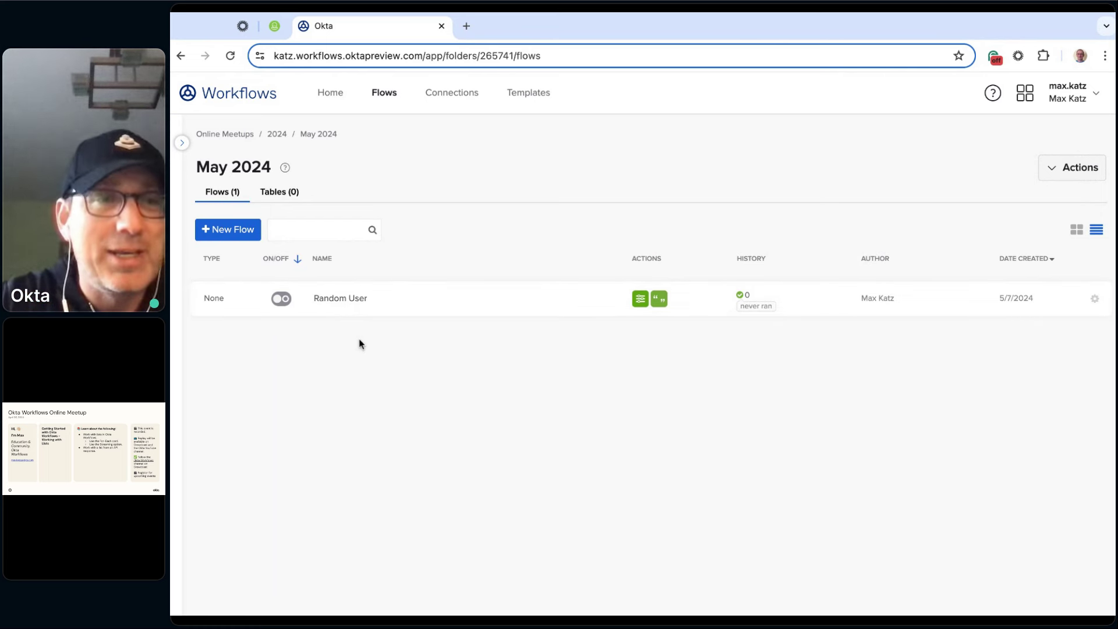
# Step: Create a new flow named "For Each" with saving of all data that passes through the flow enabled
pyautogui.click(231, 233)
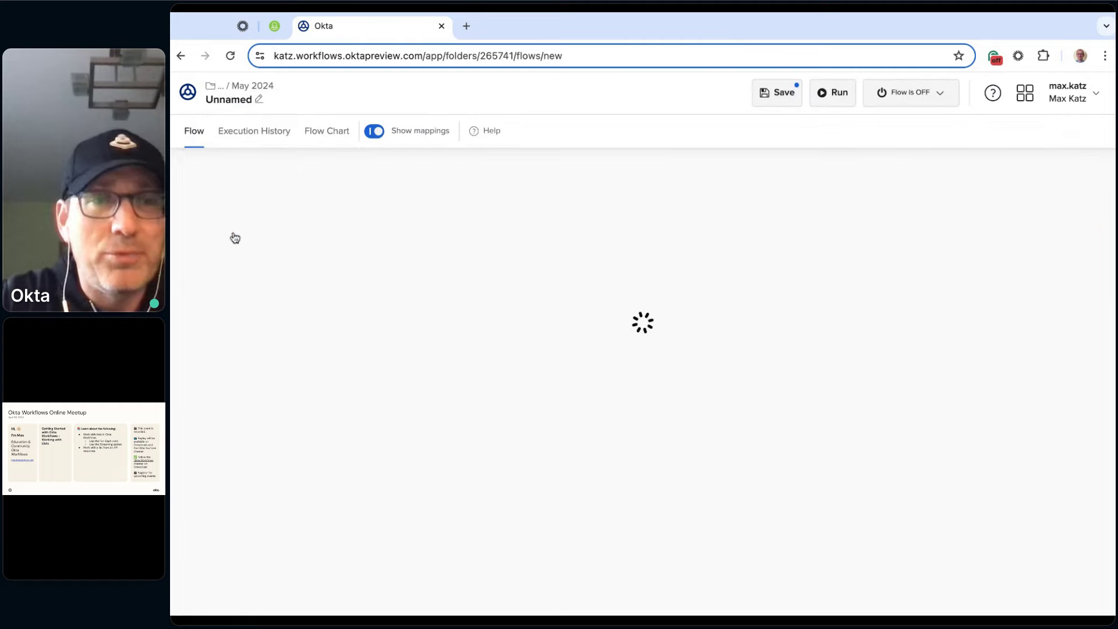
pyautogui.click(233, 100)
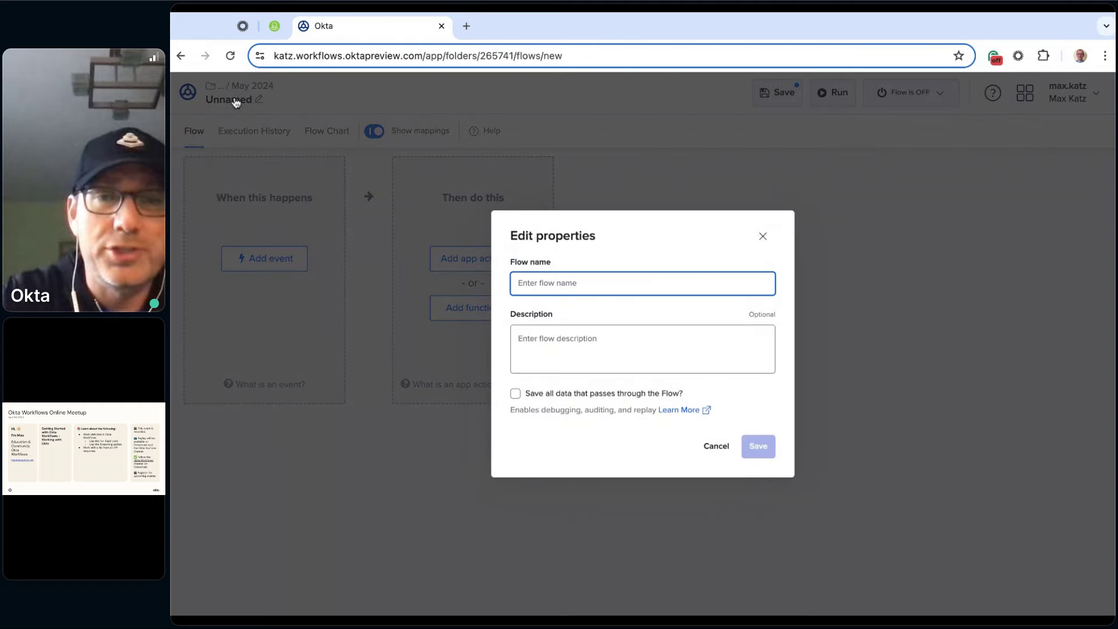
pyautogui.write('For Each')
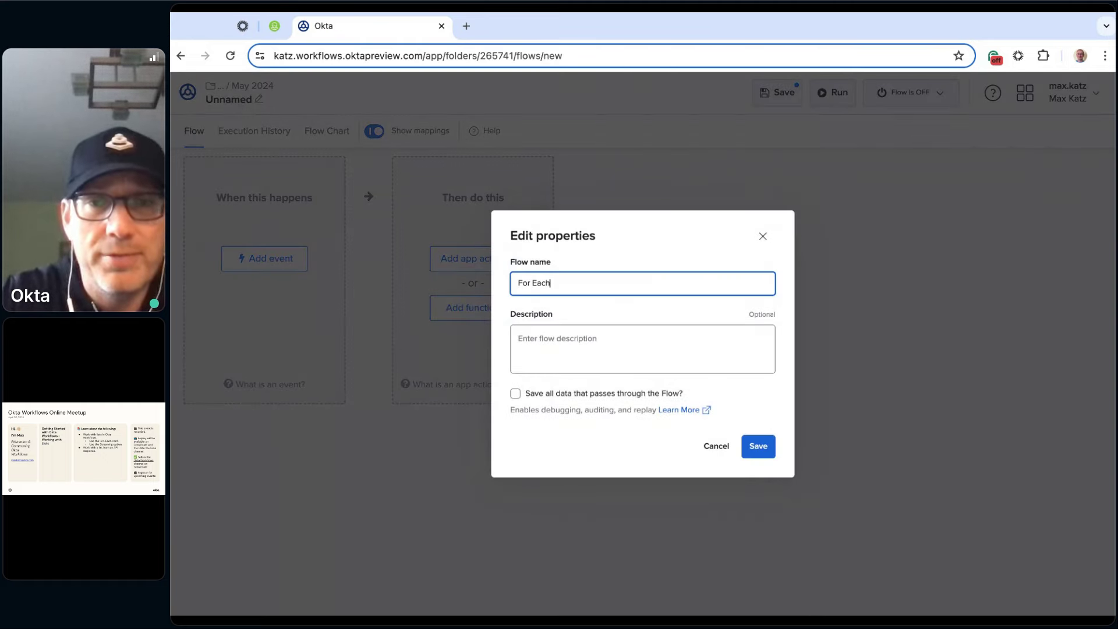
pyautogui.click(516, 393)
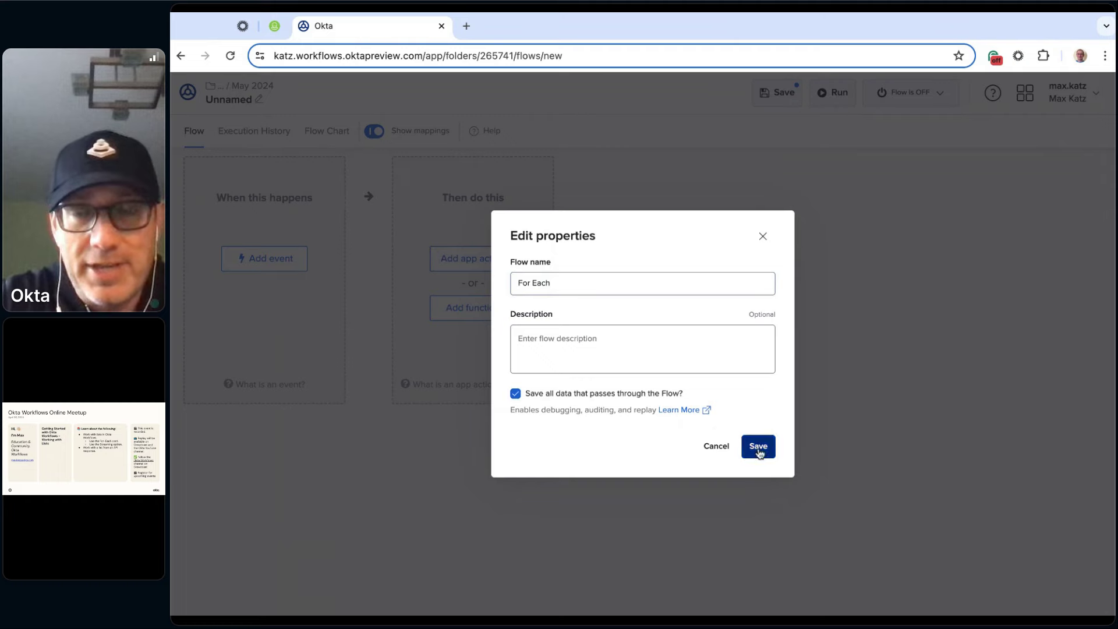
pyautogui.click(758, 447)
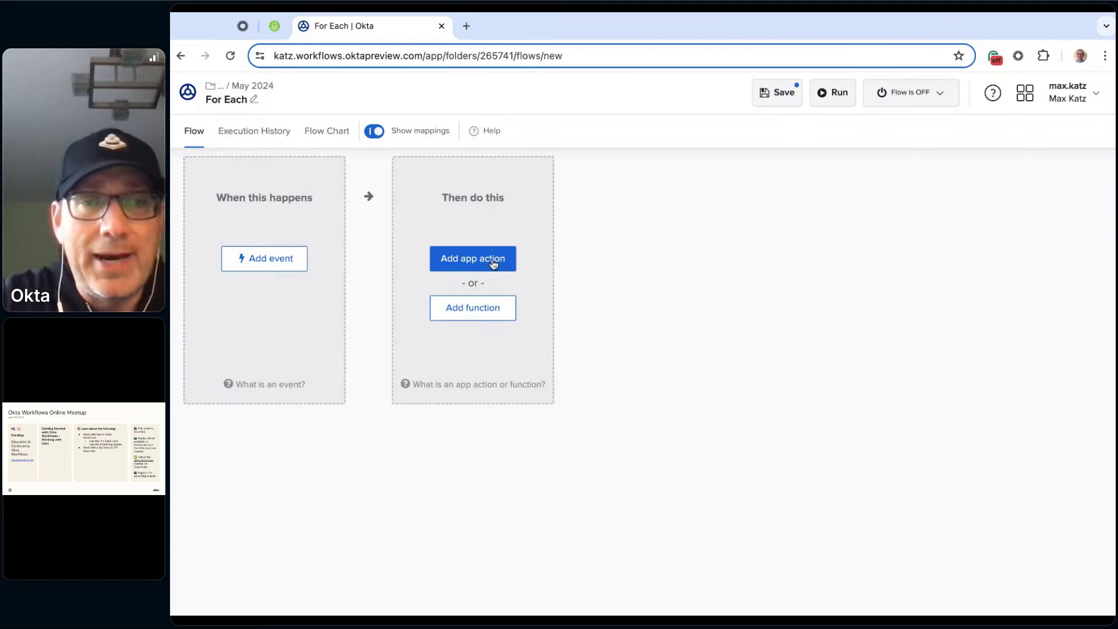
# Step: Start adding an Okta app action and filter the available actions by "list"
pyautogui.click(492, 263)
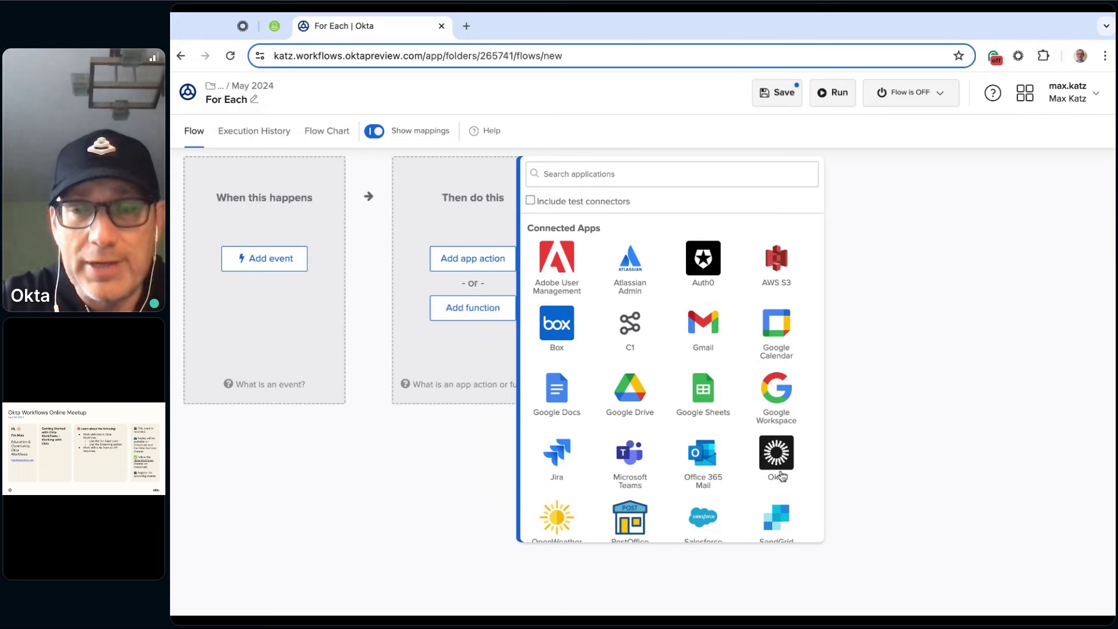
pyautogui.click(782, 476)
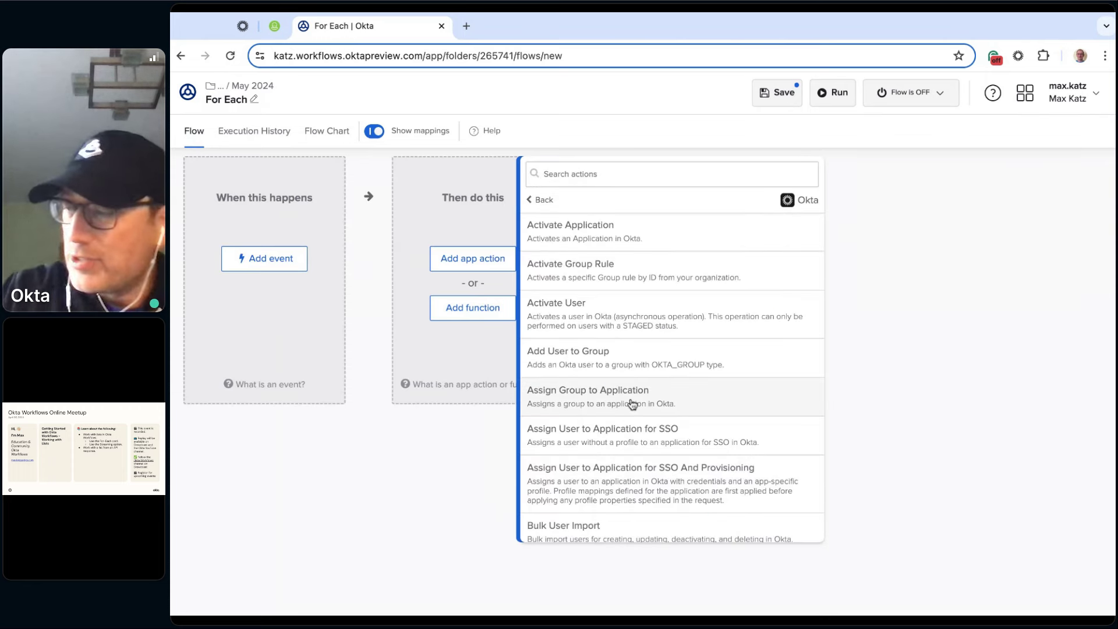
pyautogui.click(652, 165)
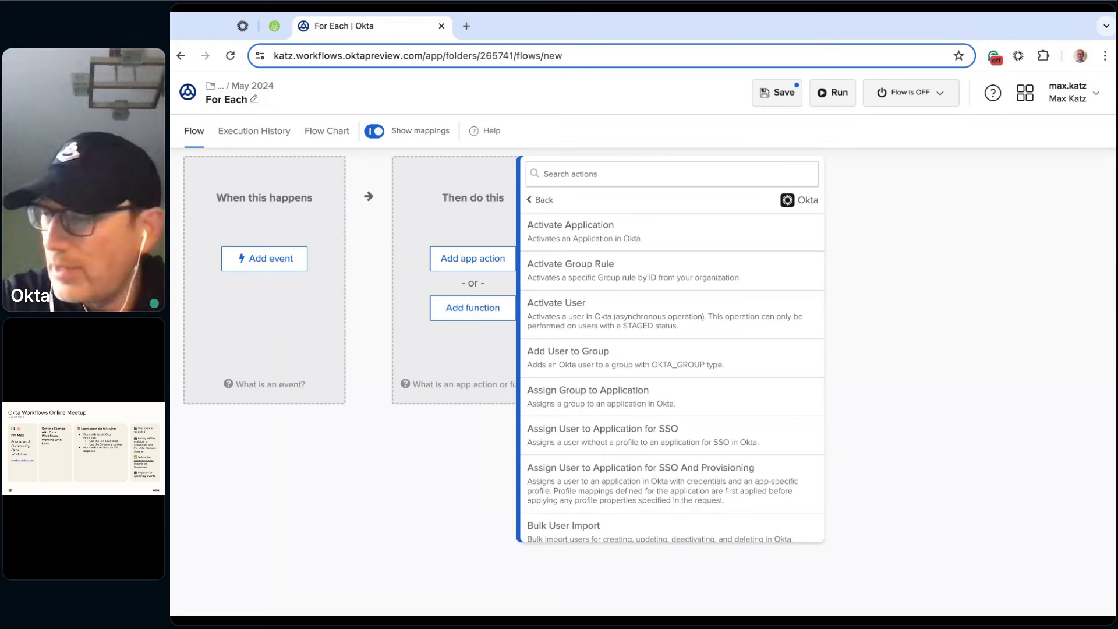
pyautogui.write('list u')
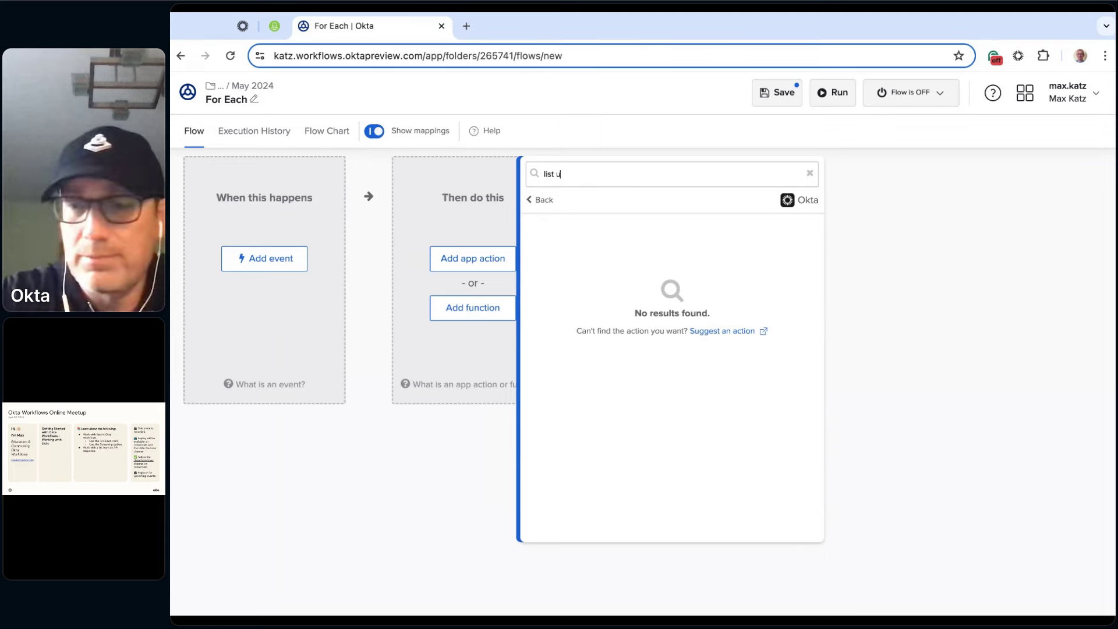
pyautogui.press('BackSpace')
pyautogui.press('BackSpace')
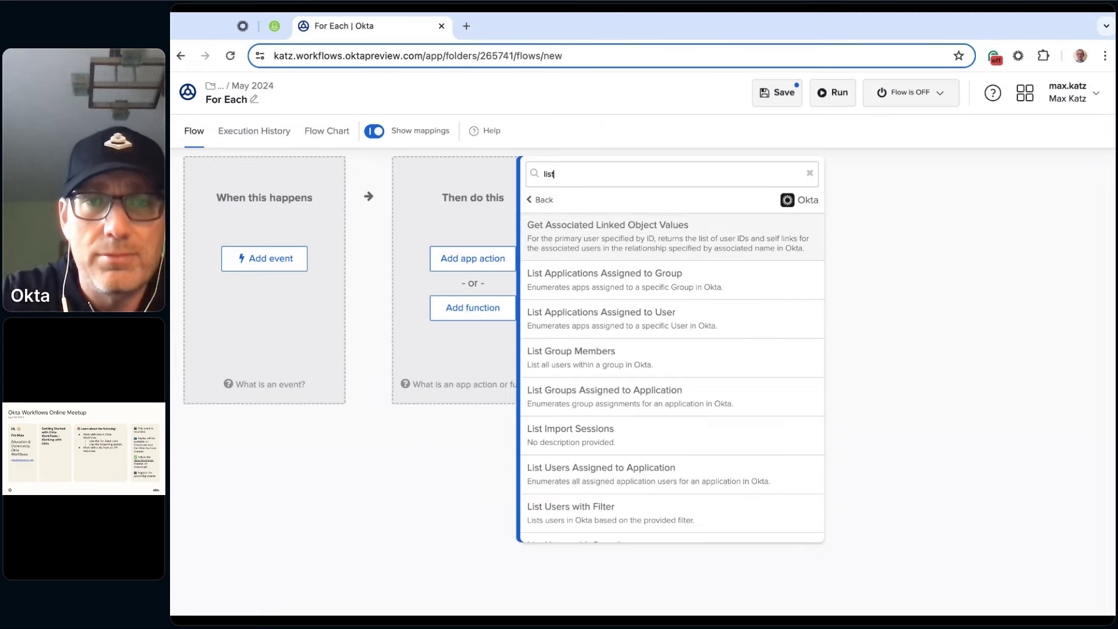
pyautogui.press('BackSpace')
pyautogui.press('BackSpace')
pyautogui.press('BackSpace')
pyautogui.press('BackSpace')
pyautogui.write('user')
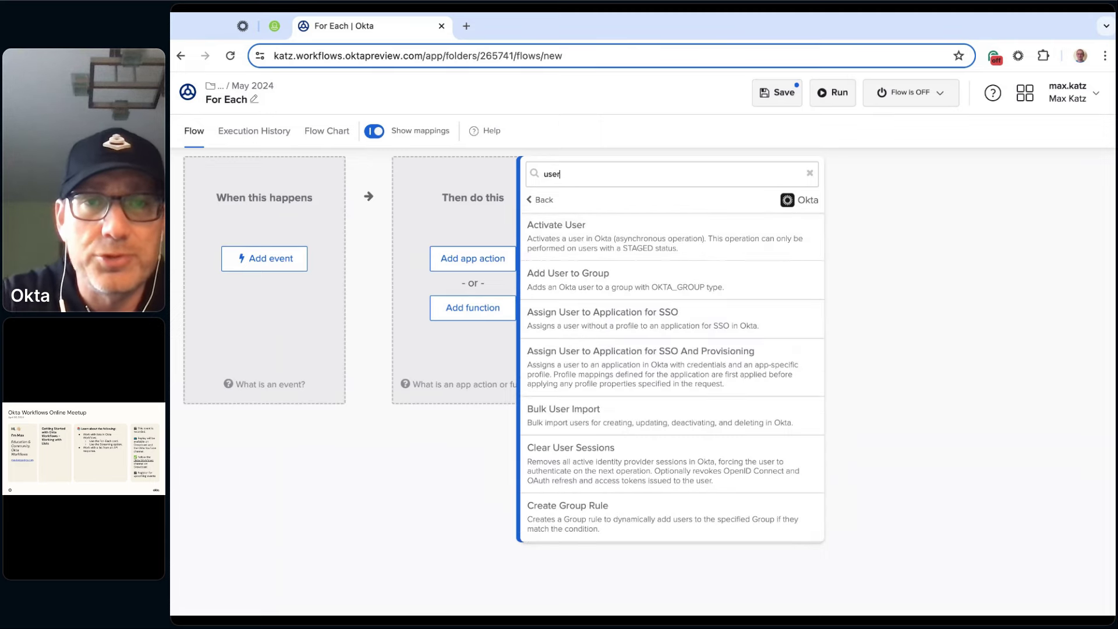
pyautogui.scroll(-8, 690, 364)
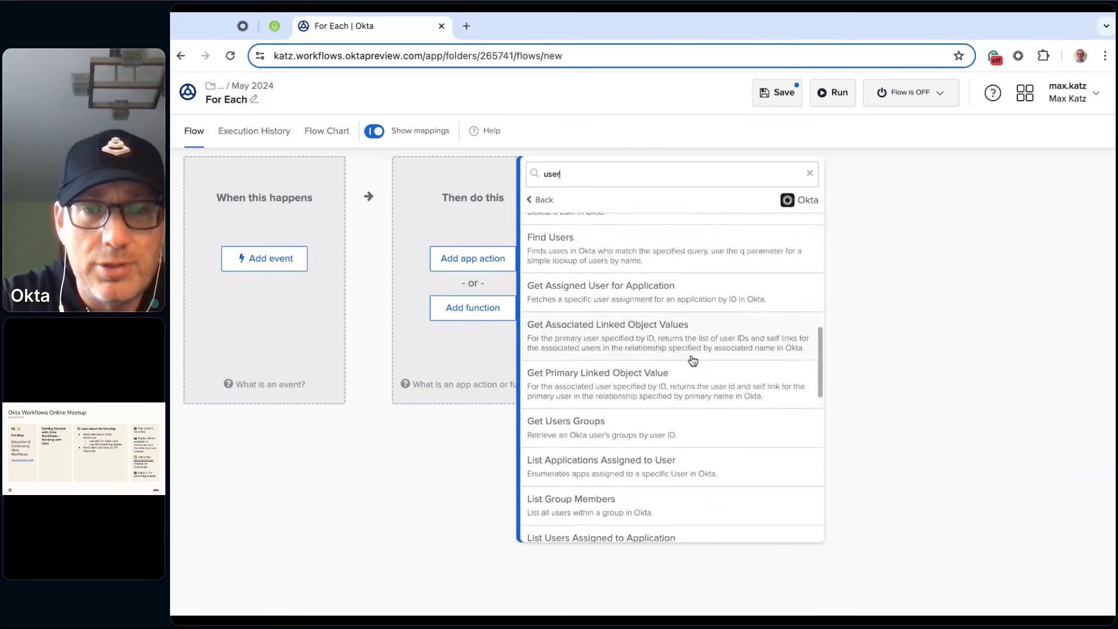
pyautogui.scroll(-6, 693, 360)
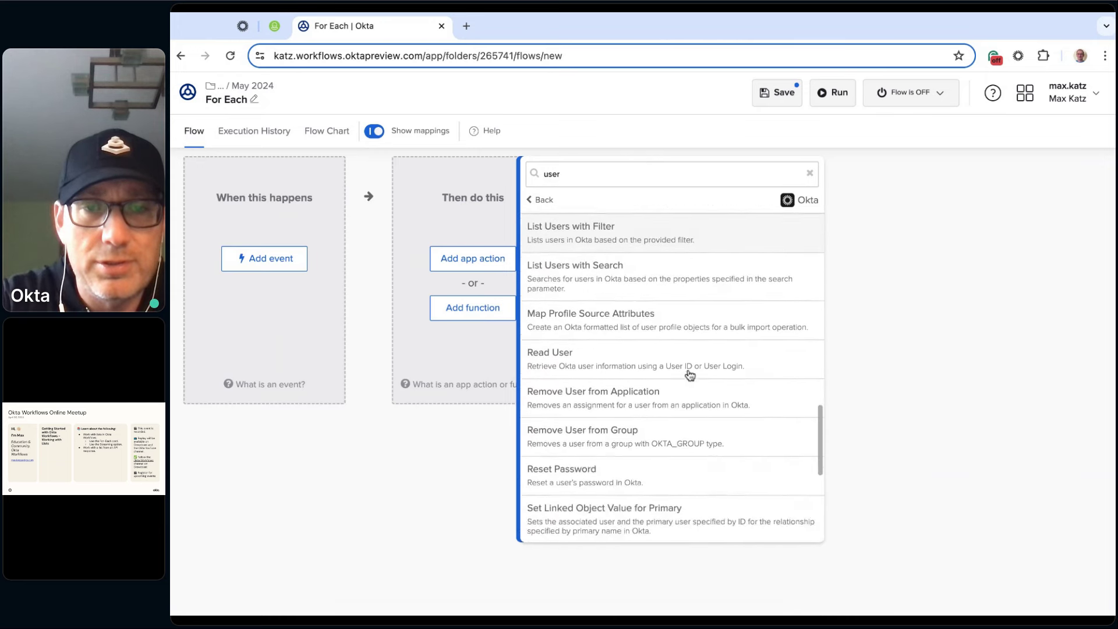
pyautogui.scroll(-5, 690, 375)
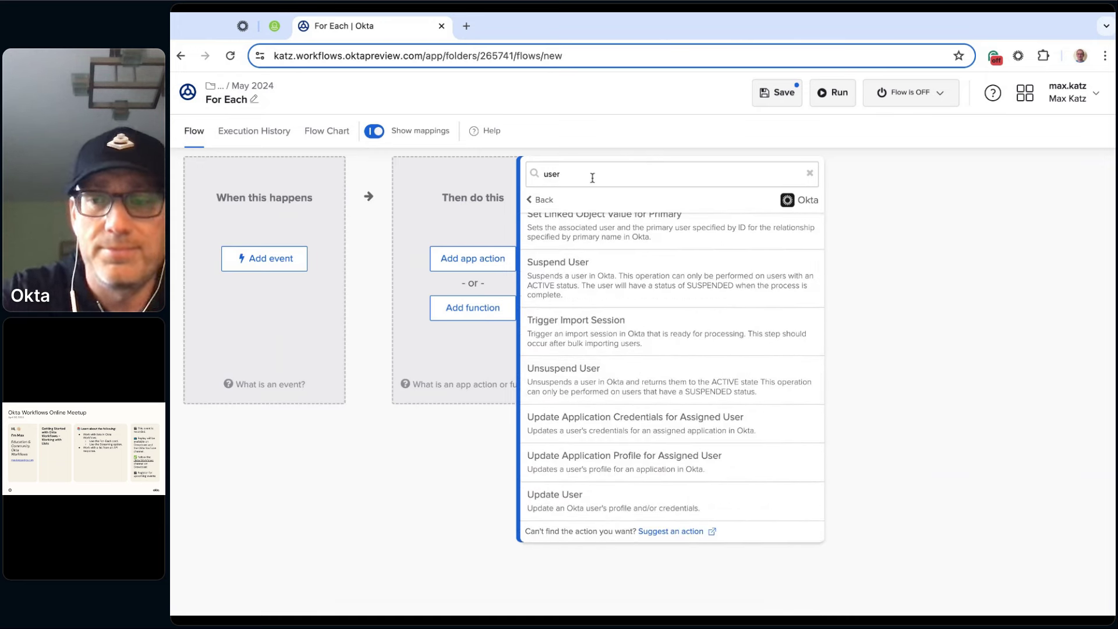
pyautogui.press('BackSpace')
pyautogui.press('BackSpace')
pyautogui.press('BackSpace')
pyautogui.press('BackSpace')
pyautogui.write('list')
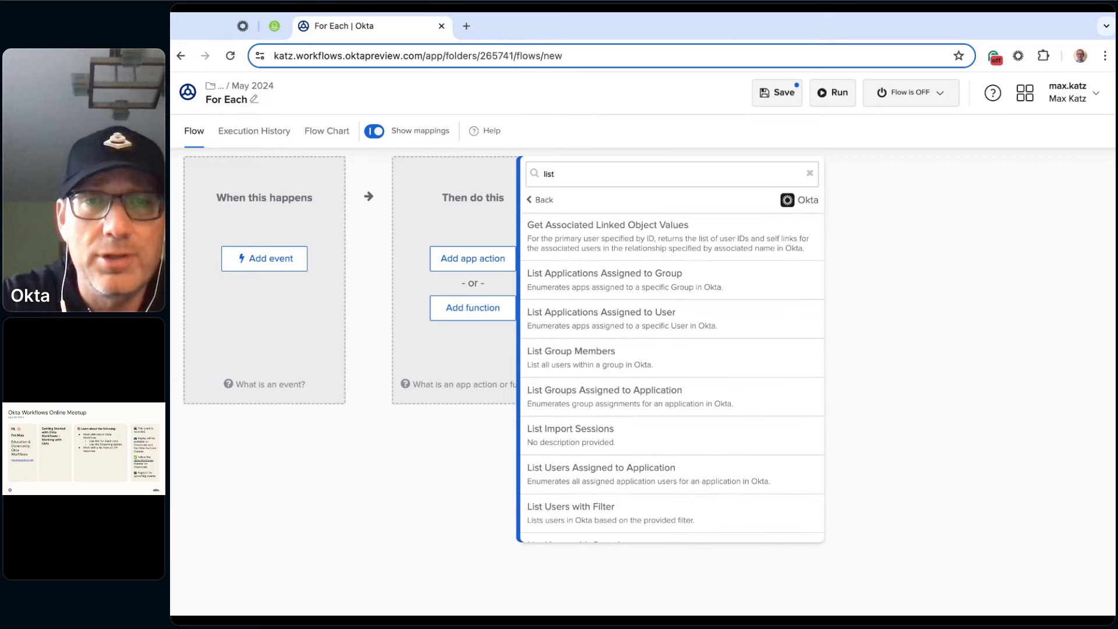
# Step: Add the List Users with Filter action with its result set limited to First 200 Matching Records
pyautogui.scroll(-3, 617, 389)
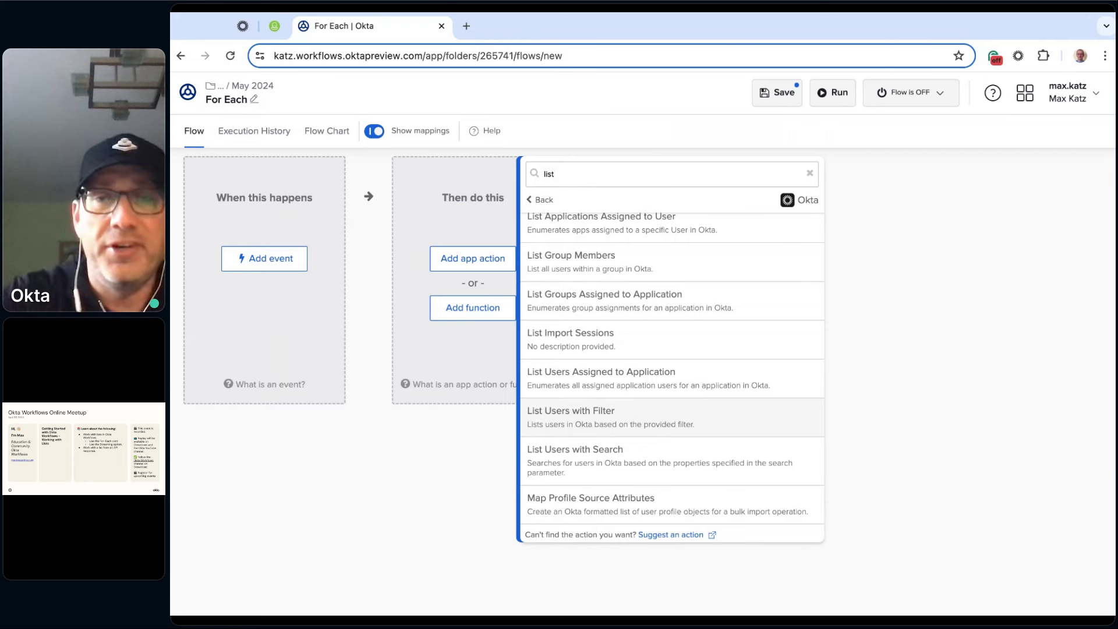
pyautogui.click(582, 417)
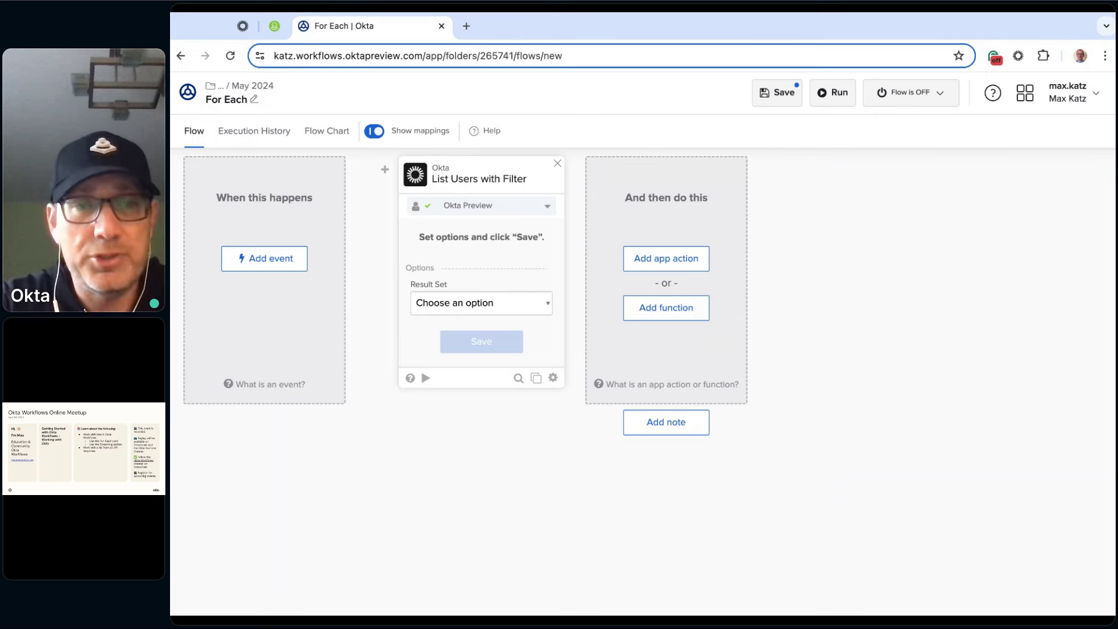
pyautogui.click(477, 335)
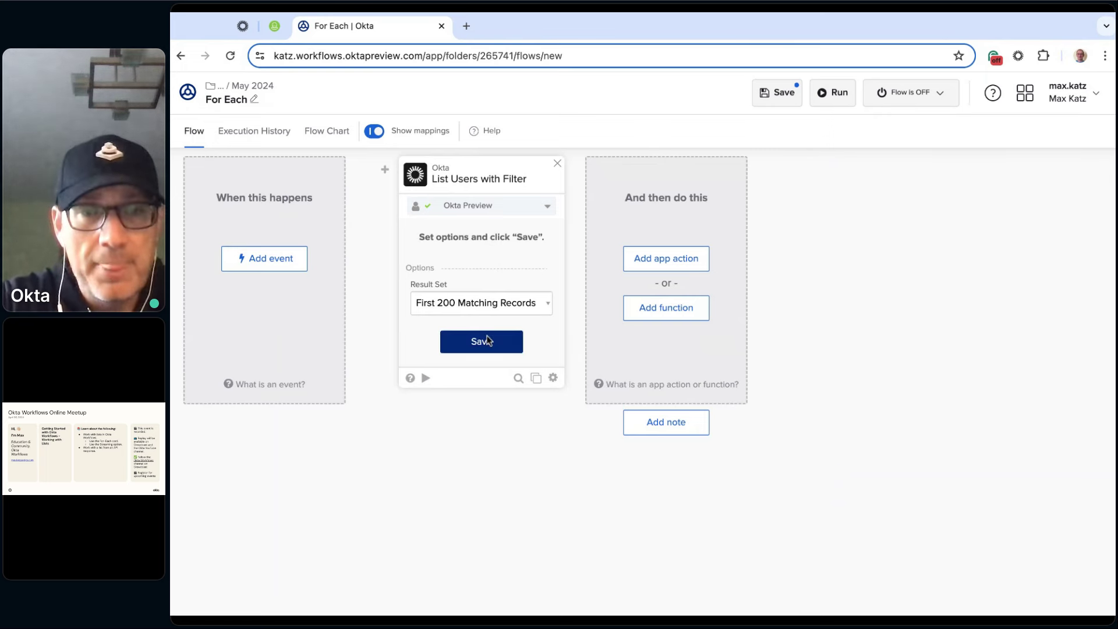
pyautogui.click(491, 352)
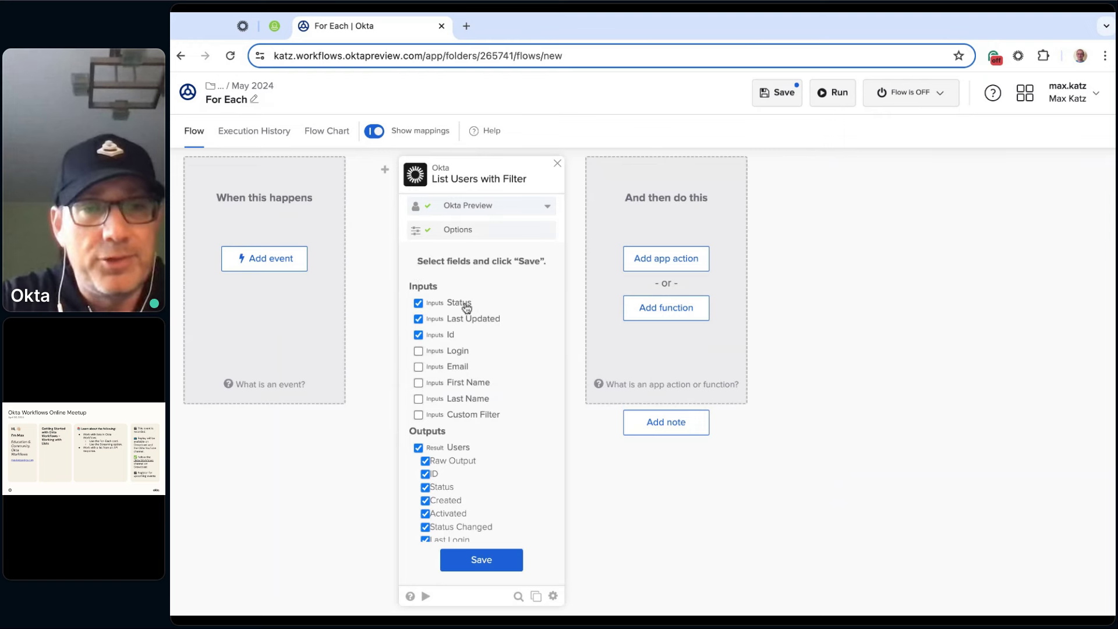
# Step: Exclude the Id and Last Updated inputs from List Users with Filter, save its fields and set Status to STAGED
pyautogui.click(449, 337)
pyautogui.click(455, 323)
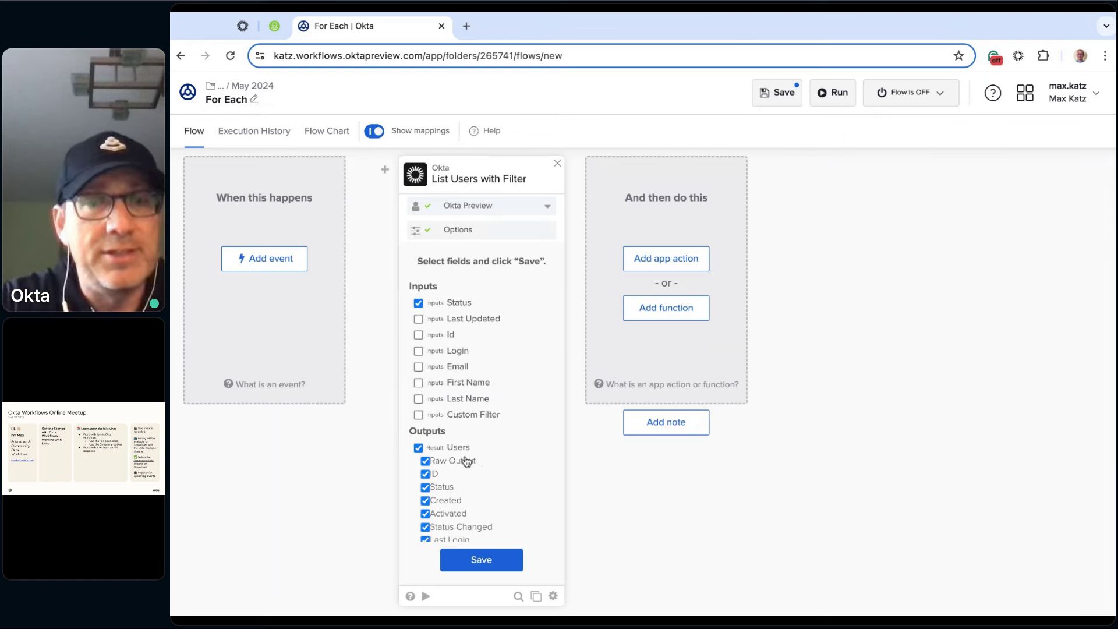
pyautogui.click(481, 560)
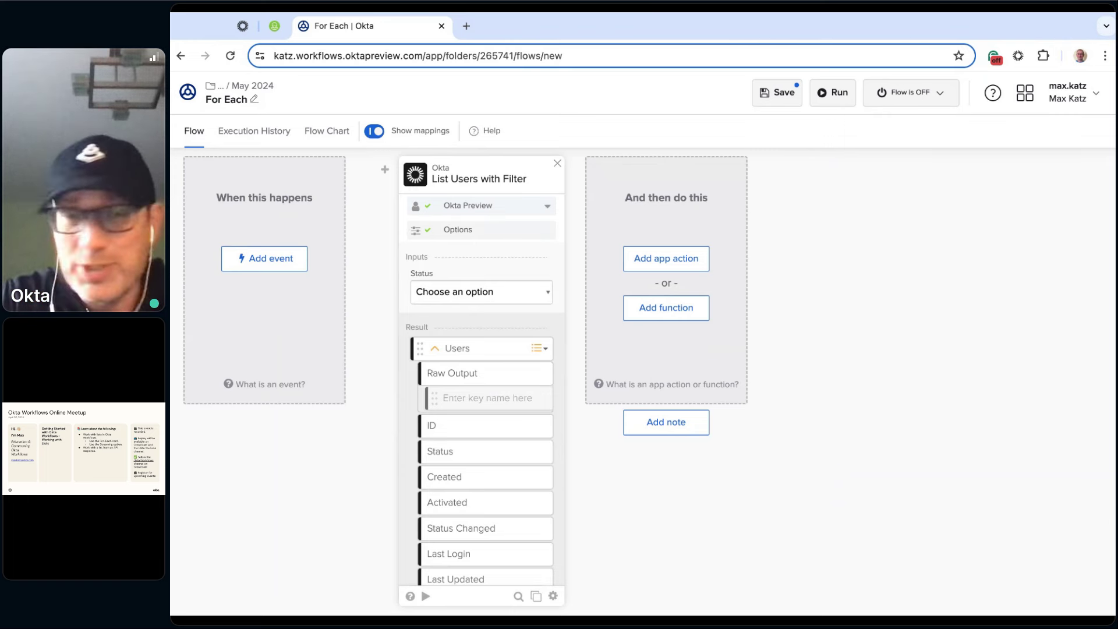
pyautogui.click(481, 292)
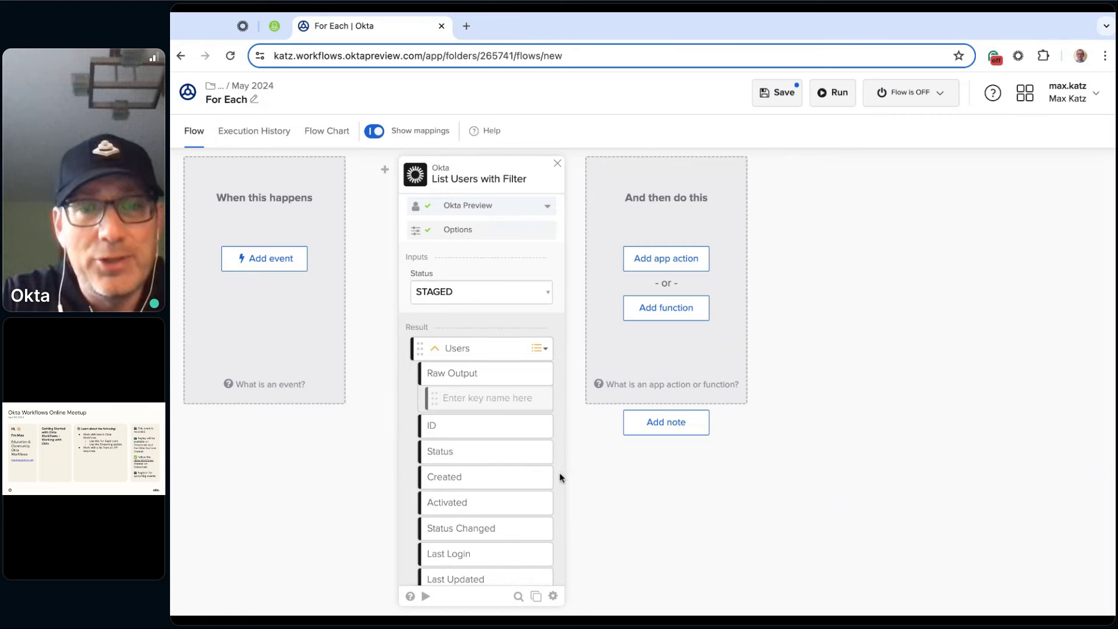
pyautogui.scroll(-2, 561, 477)
pyautogui.scroll(2, 559, 474)
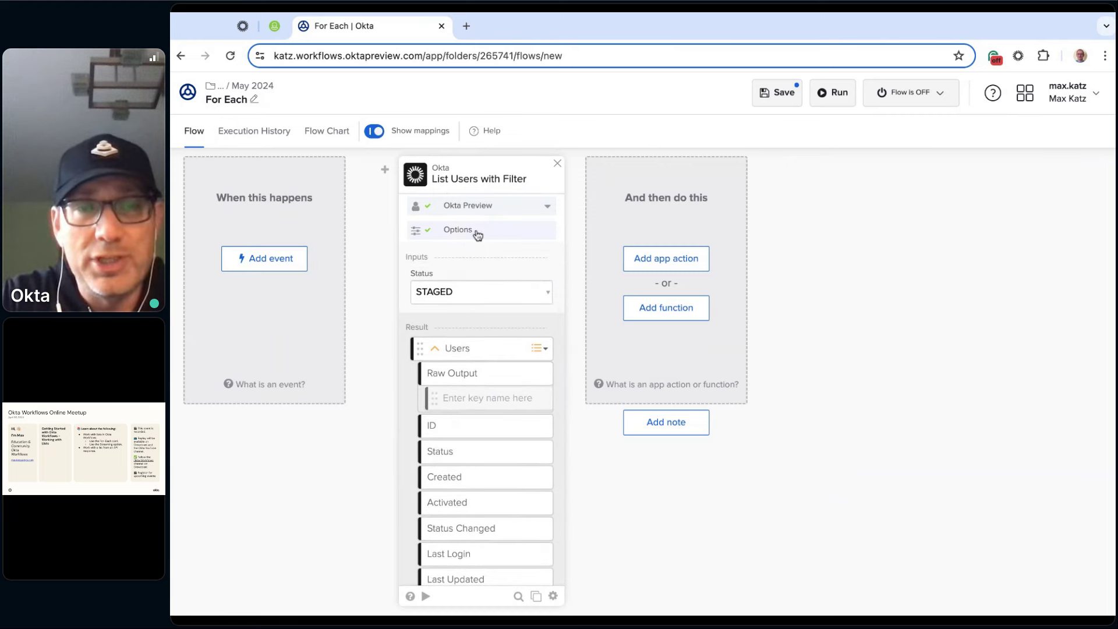
# Step: Test the List Users with Filter card and examine the third returned user's details
pyautogui.click(425, 596)
pyautogui.click(521, 543)
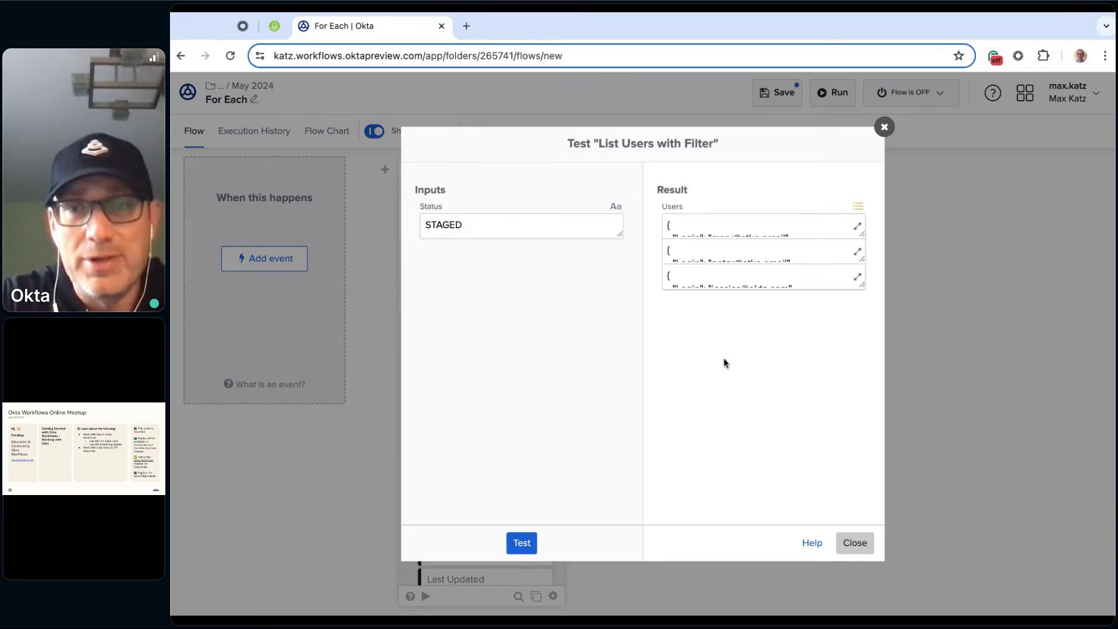
pyautogui.click(859, 281)
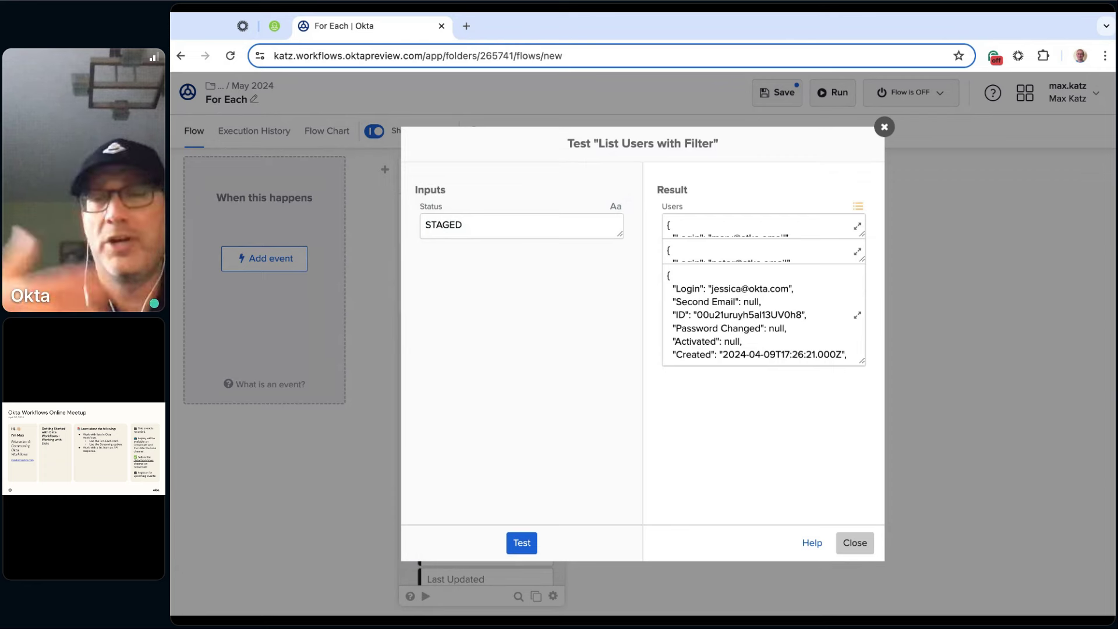
pyautogui.click(861, 546)
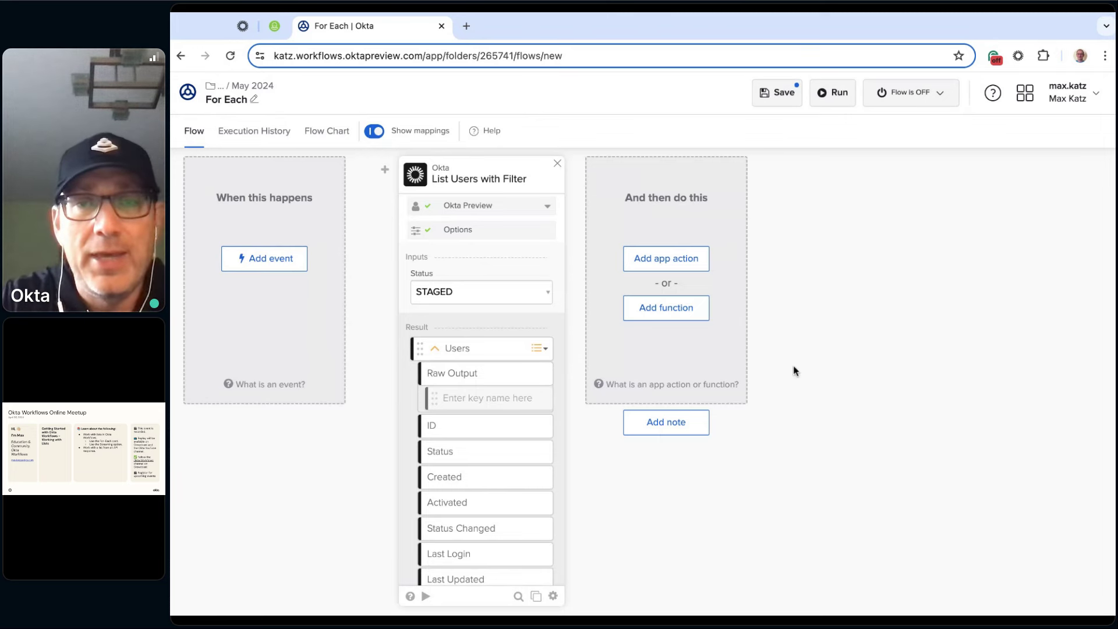
# Step: Add the For Each list function after the List Users with Filter card
pyautogui.click(669, 313)
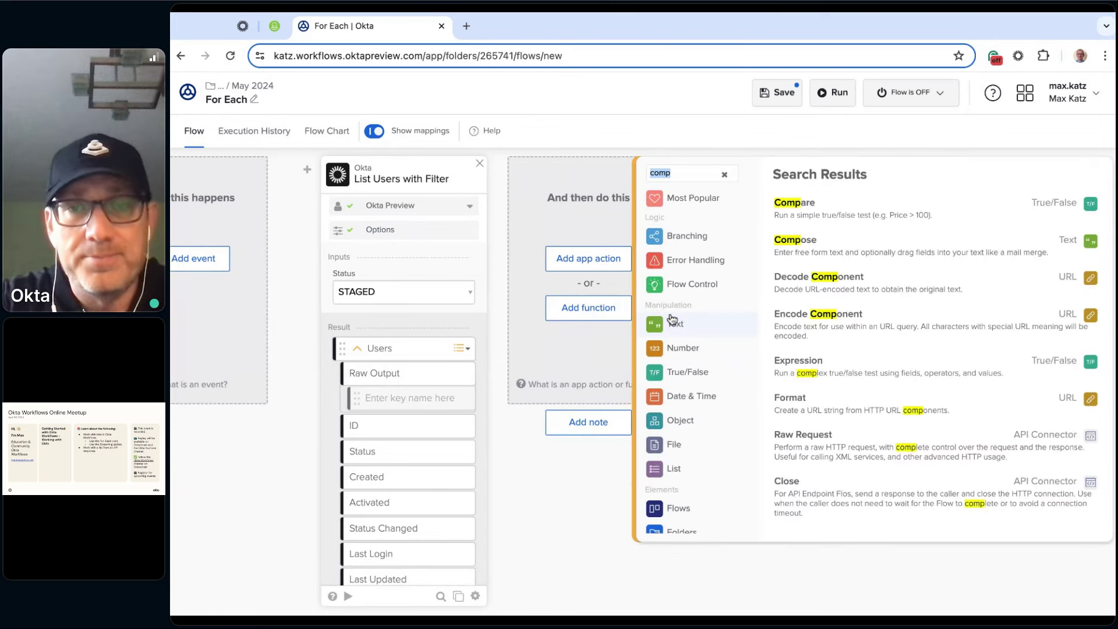
pyautogui.write('for')
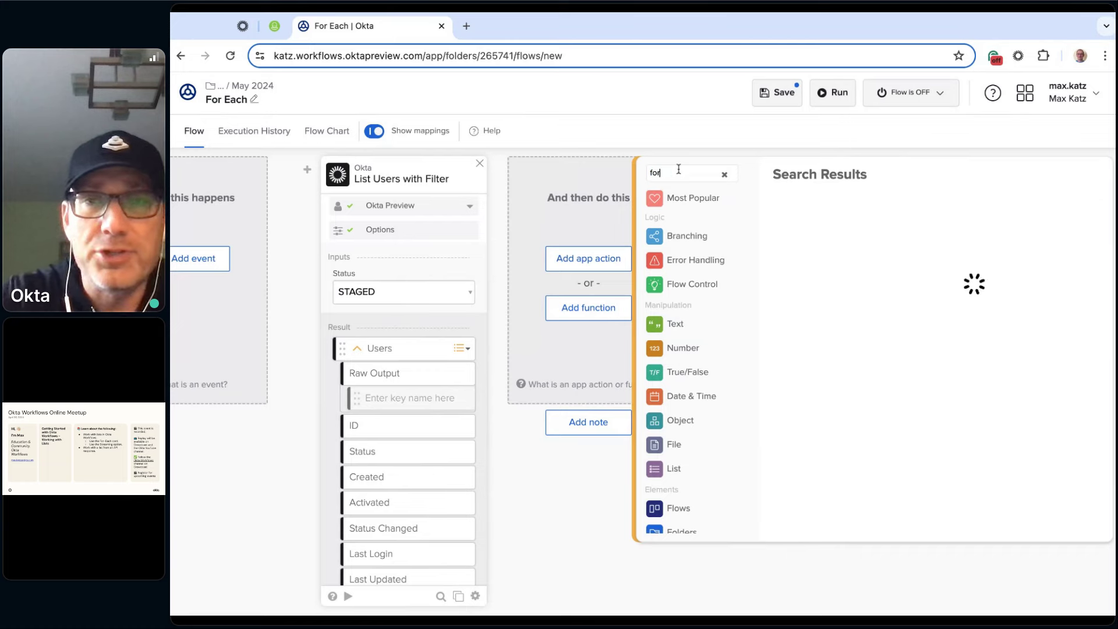
pyautogui.write(' ea')
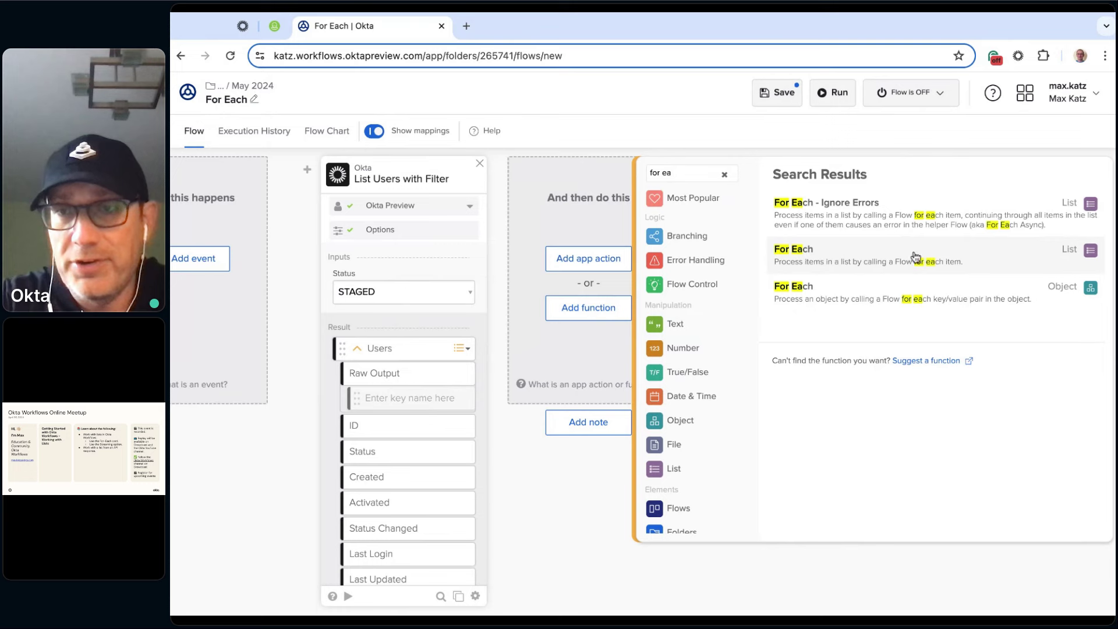
pyautogui.click(725, 174)
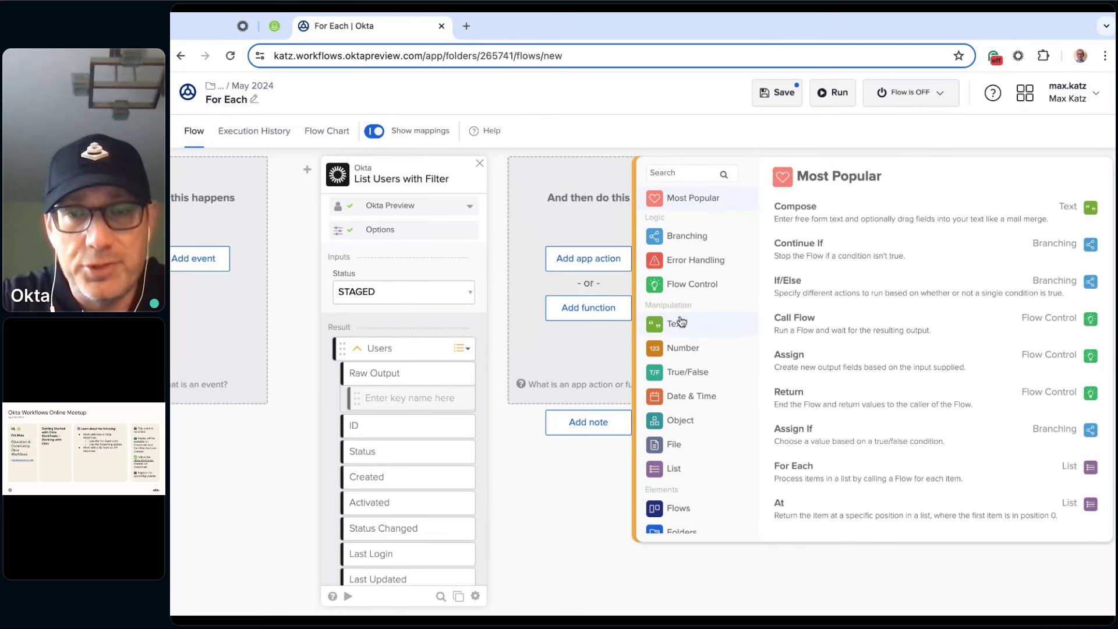
pyautogui.scroll(-3, 679, 320)
pyautogui.click(685, 391)
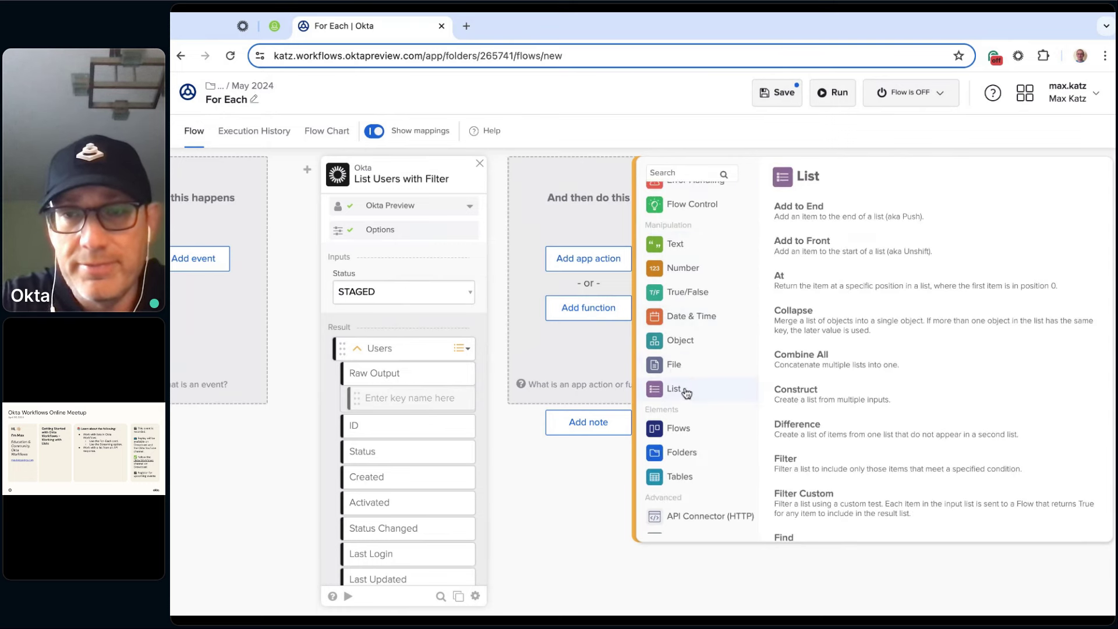
pyautogui.scroll(-5, 868, 286)
pyautogui.scroll(-2, 869, 287)
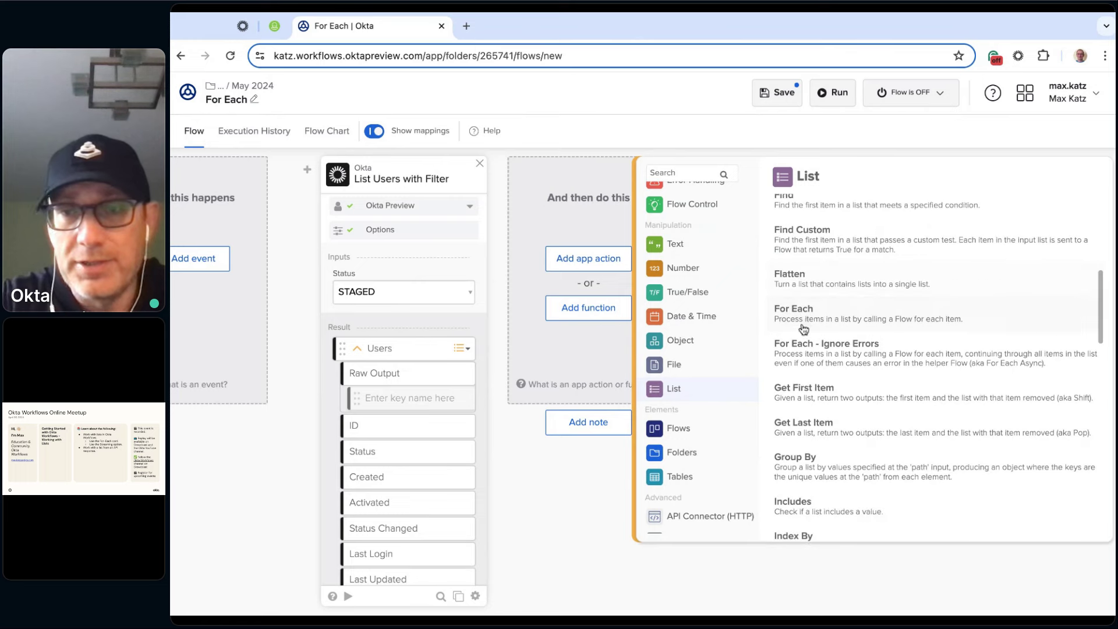
pyautogui.click(815, 311)
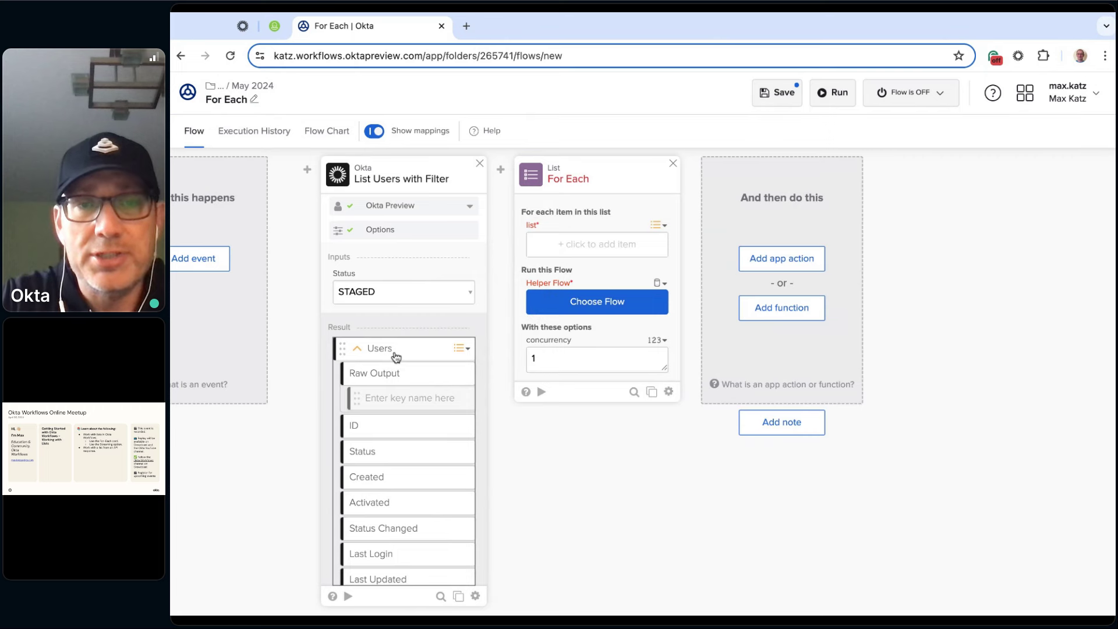
# Step: Map the Users output to the For Each card's list input and try to save the flow
pyautogui.moveTo(394, 356); pyautogui.dragTo(597, 245)
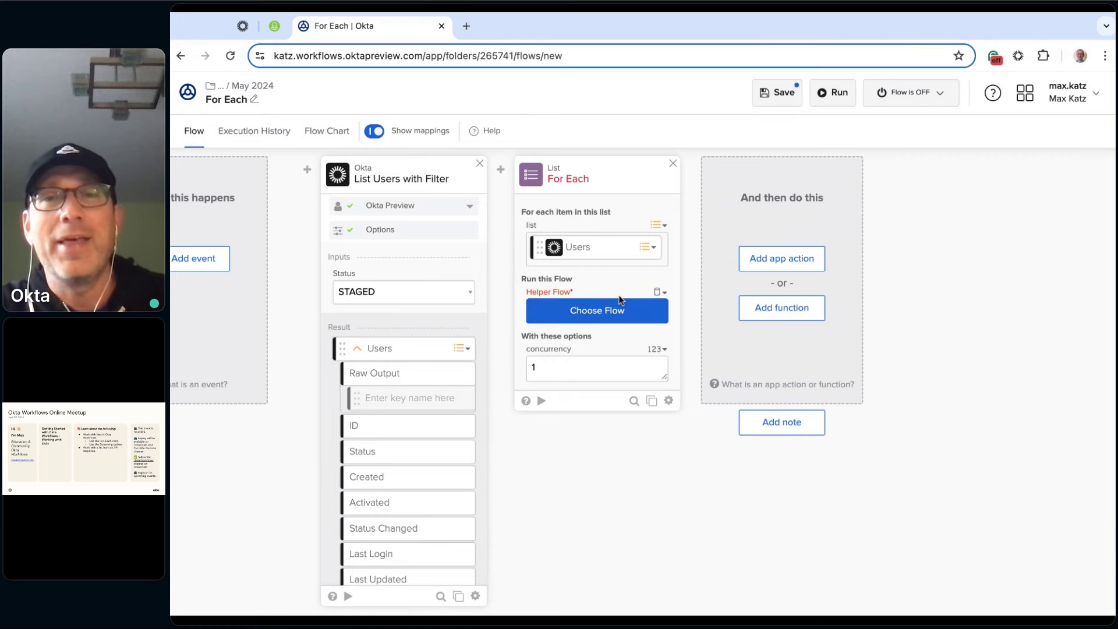
pyautogui.click(781, 104)
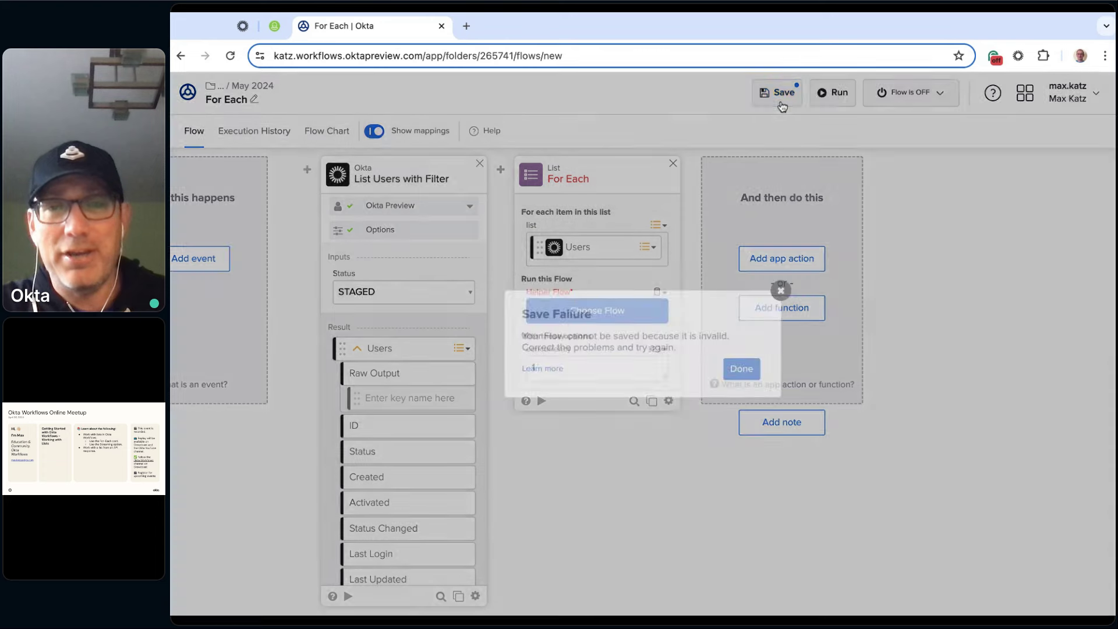
# Step: Dismiss the save failure, remove the For Each card and save the flow
pyautogui.click(739, 370)
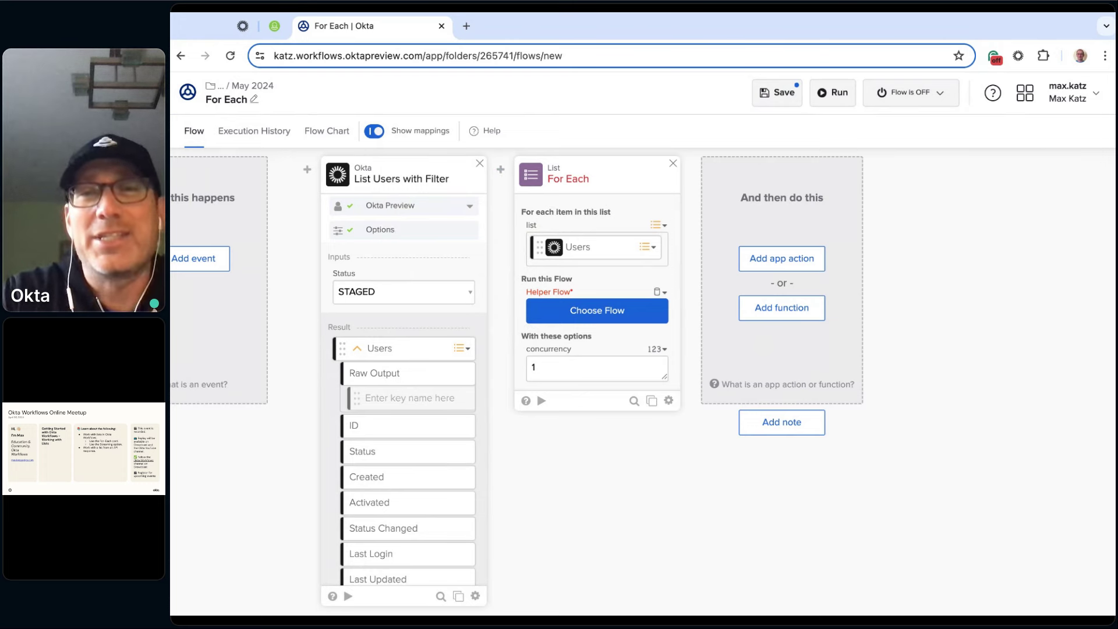
pyautogui.click(674, 165)
pyautogui.click(783, 98)
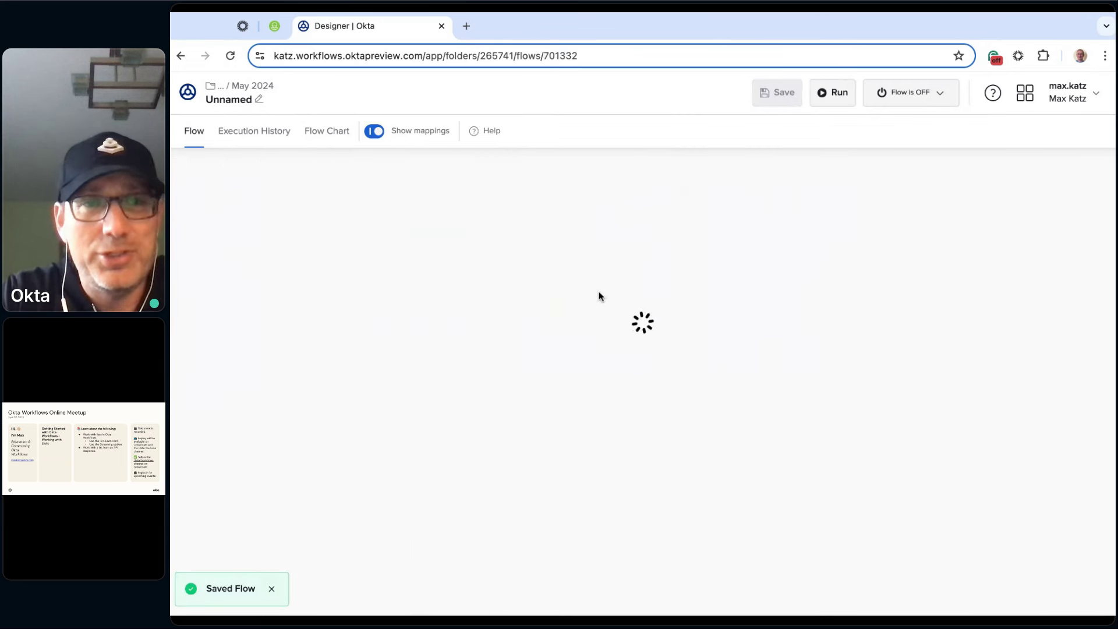
# Step: Create a new flow in the May 2024 folder named "For Each - Helper" with saving of all passing data enabled
pyautogui.click(266, 88)
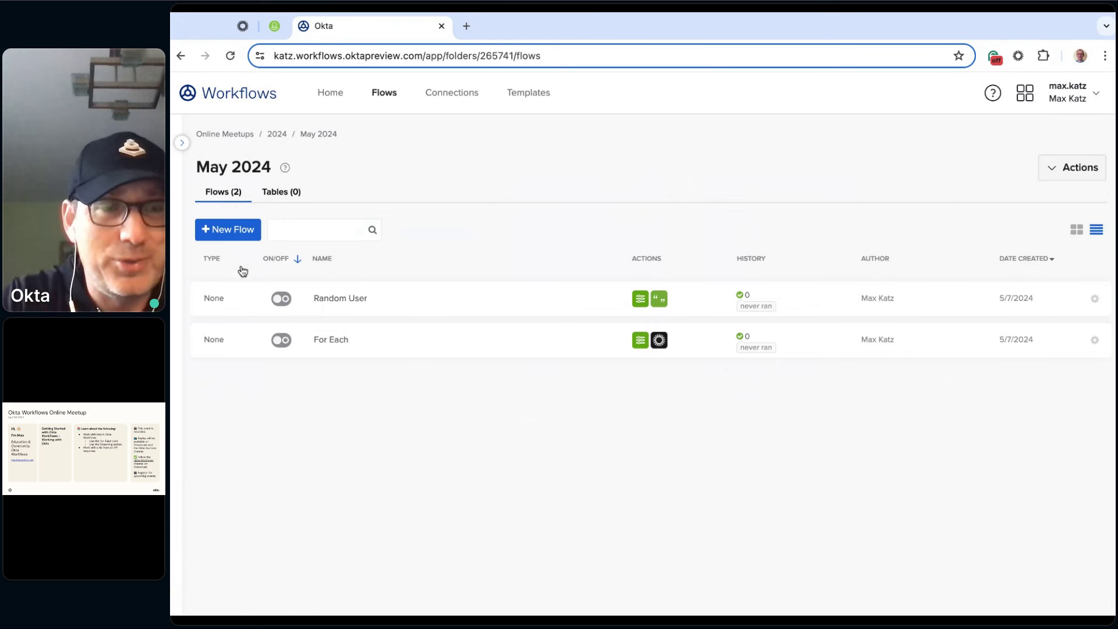
pyautogui.click(233, 236)
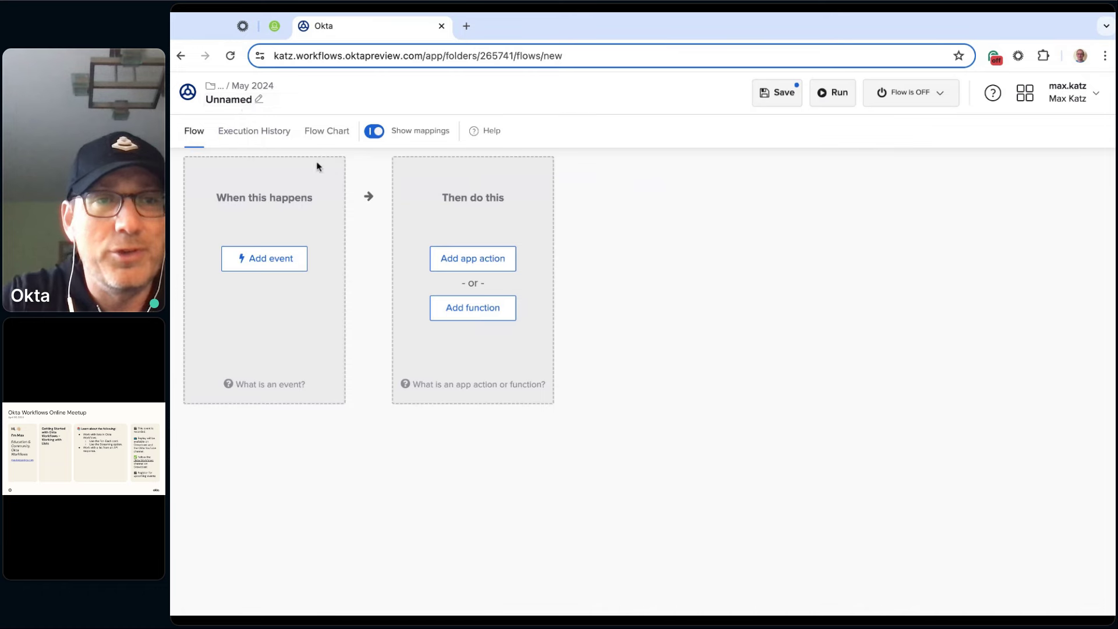
pyautogui.click(240, 104)
pyautogui.write('For eAch')
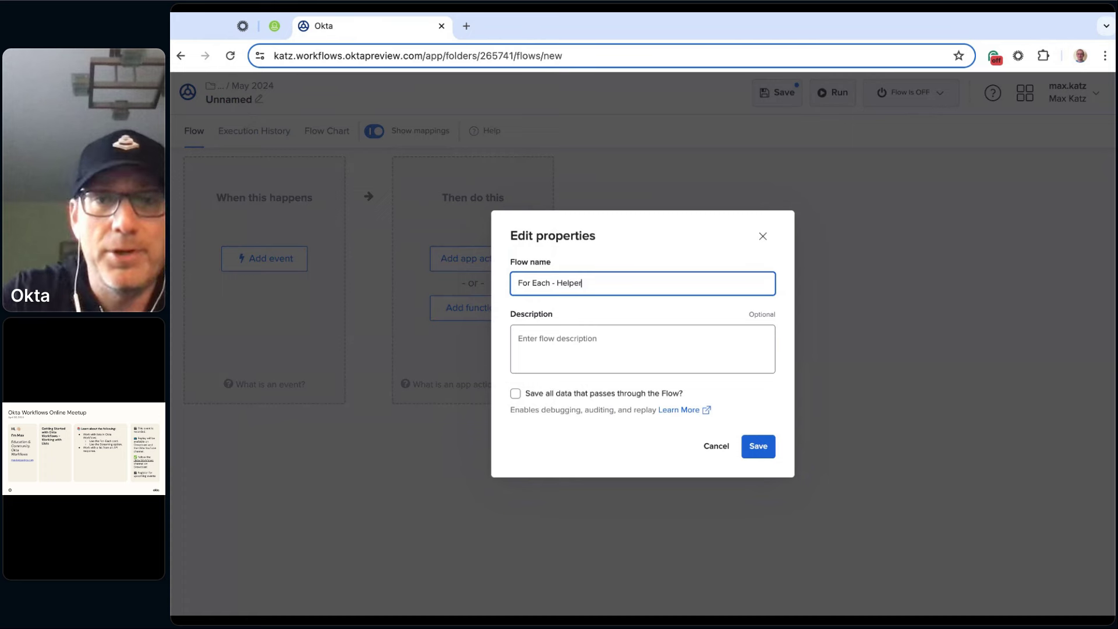
pyautogui.click(516, 394)
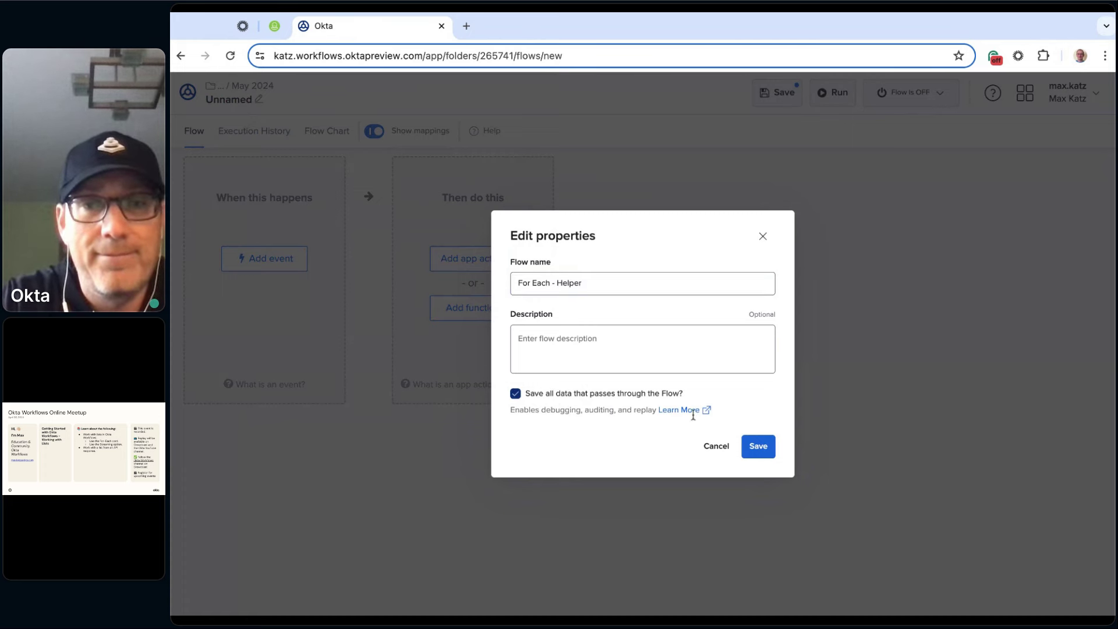
pyautogui.click(765, 452)
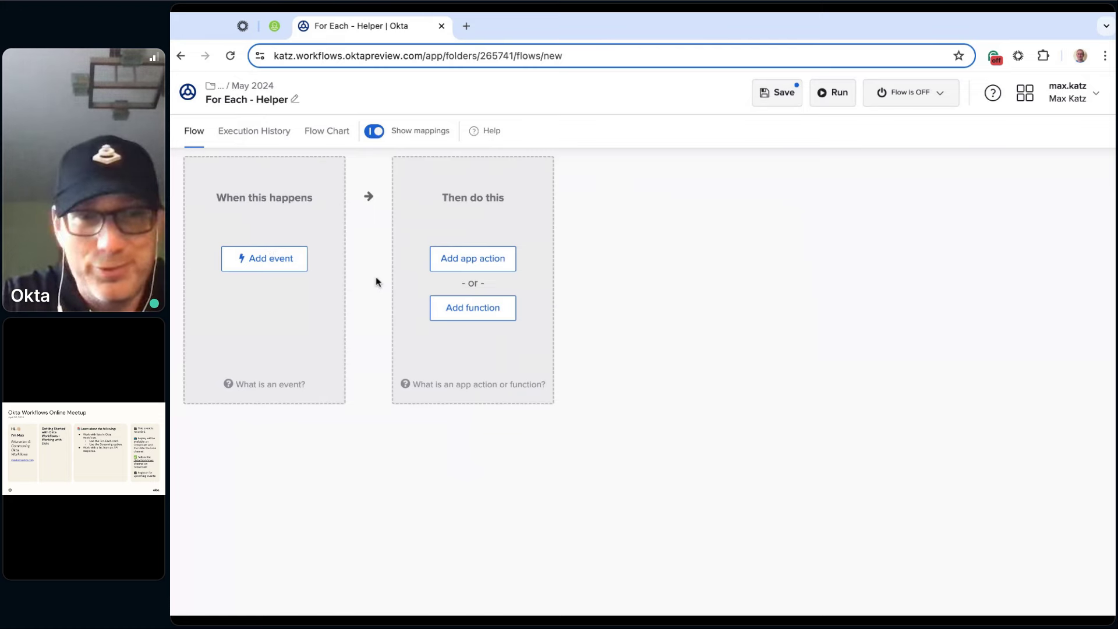
# Step: Set Helper Flow as the event that starts the For Each - Helper flow
pyautogui.click(274, 265)
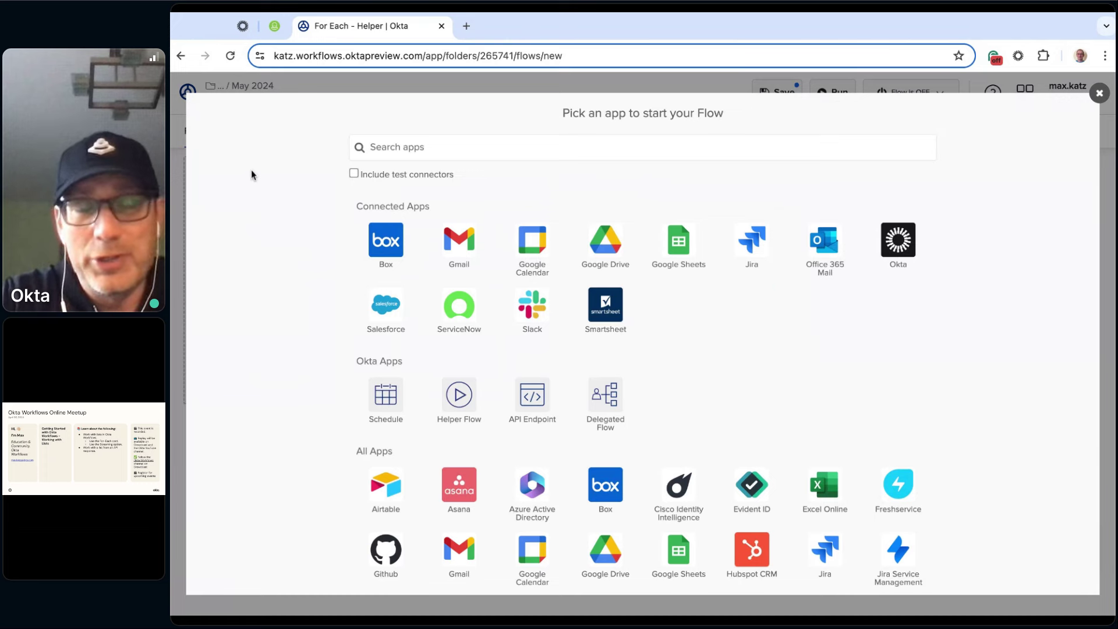
pyautogui.moveTo(460, 408)
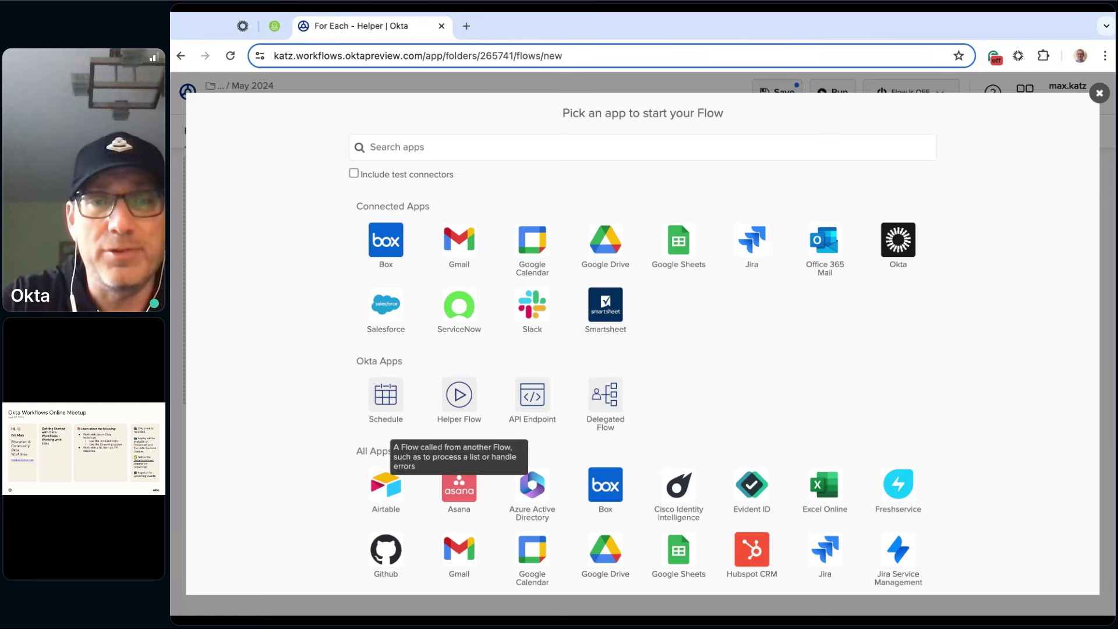
pyautogui.click(460, 402)
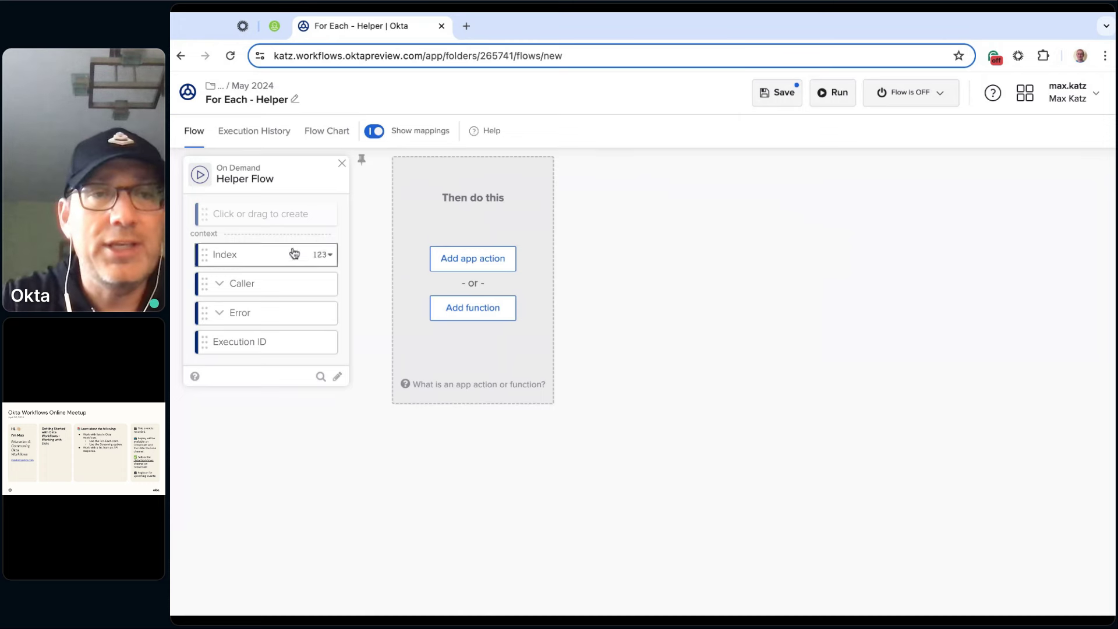
# Step: Add a Record field of type Object to the Helper Flow card and save the flow
pyautogui.click(303, 218)
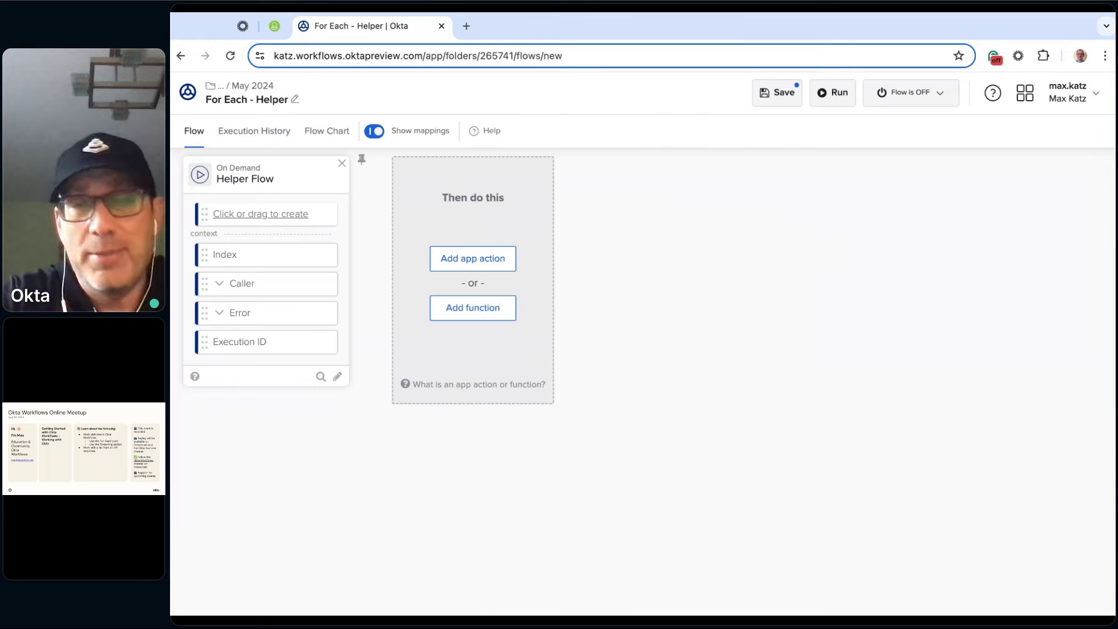
pyautogui.write('Red')
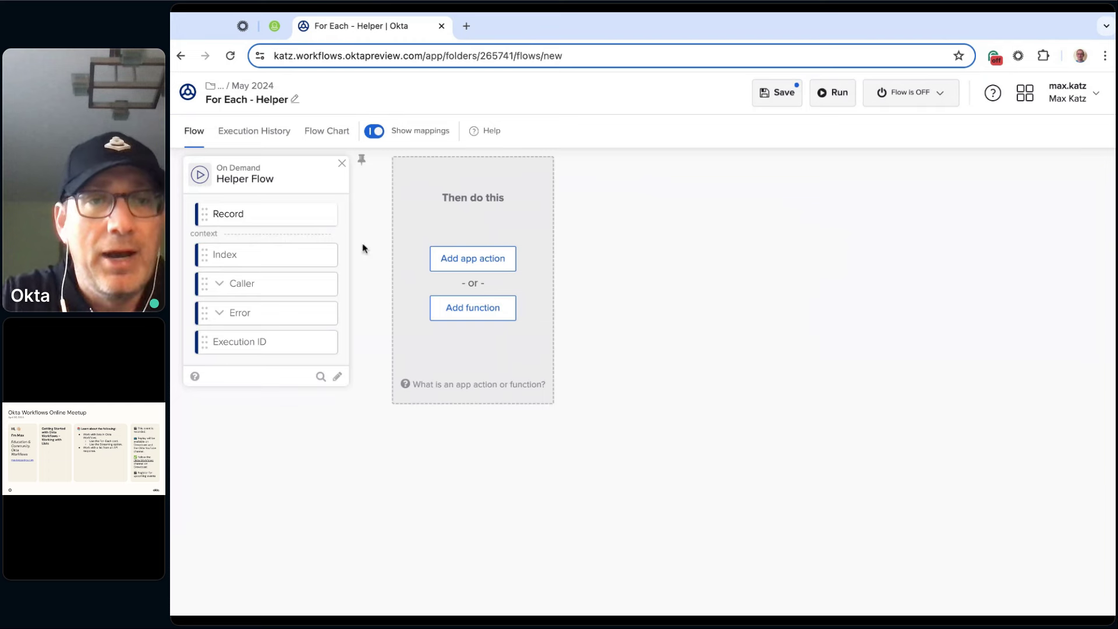
pyautogui.press('Return')
pyautogui.click(337, 213)
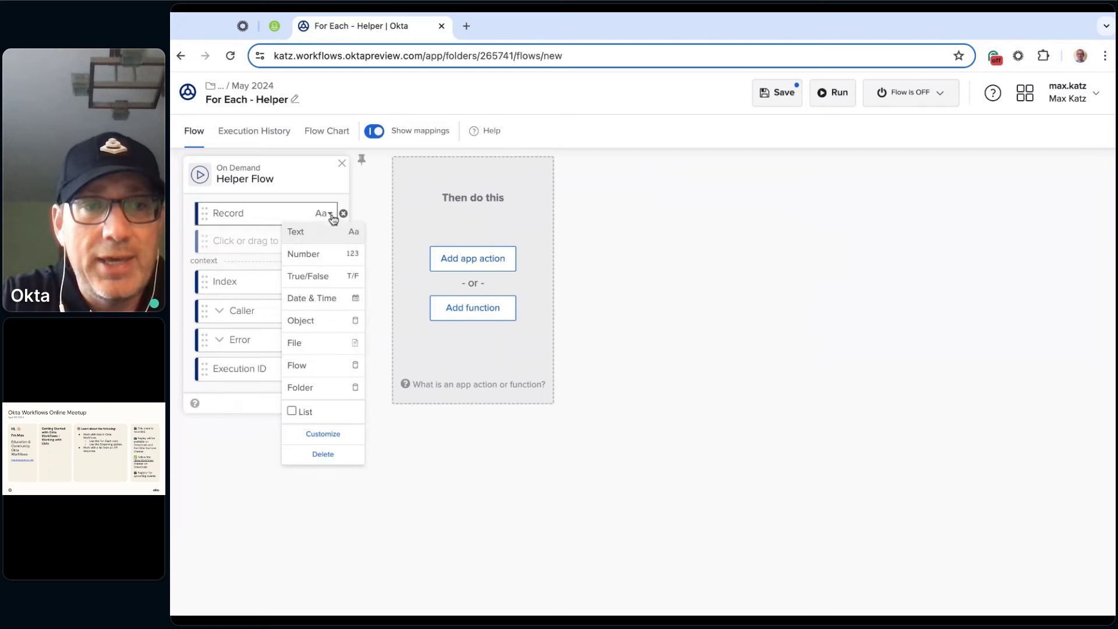
pyautogui.click(333, 321)
pyautogui.click(332, 215)
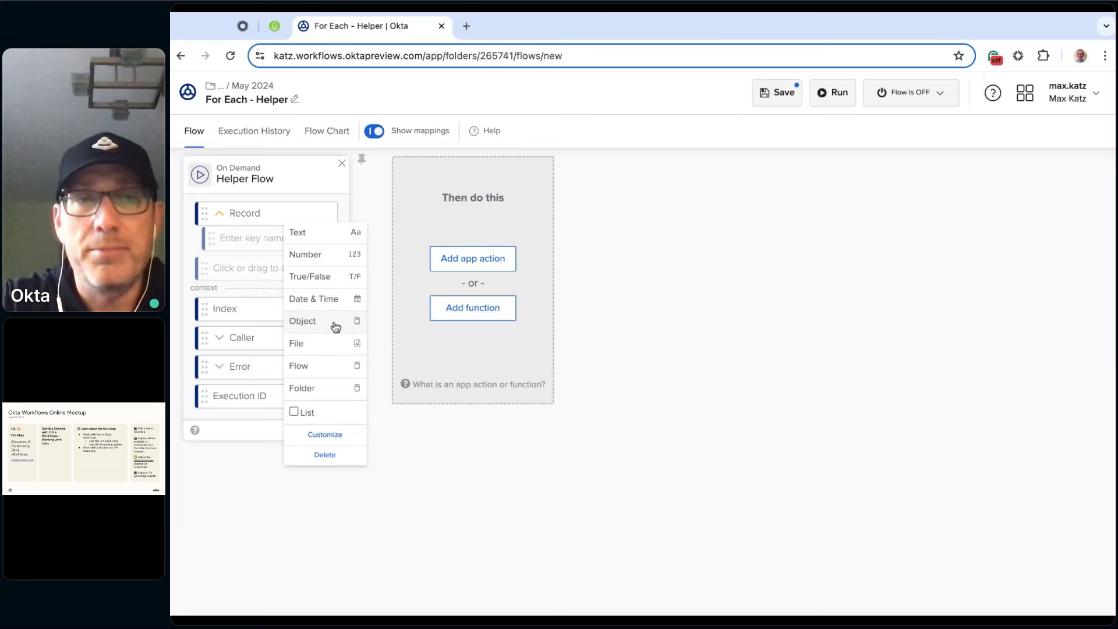
pyautogui.click(429, 475)
pyautogui.click(768, 100)
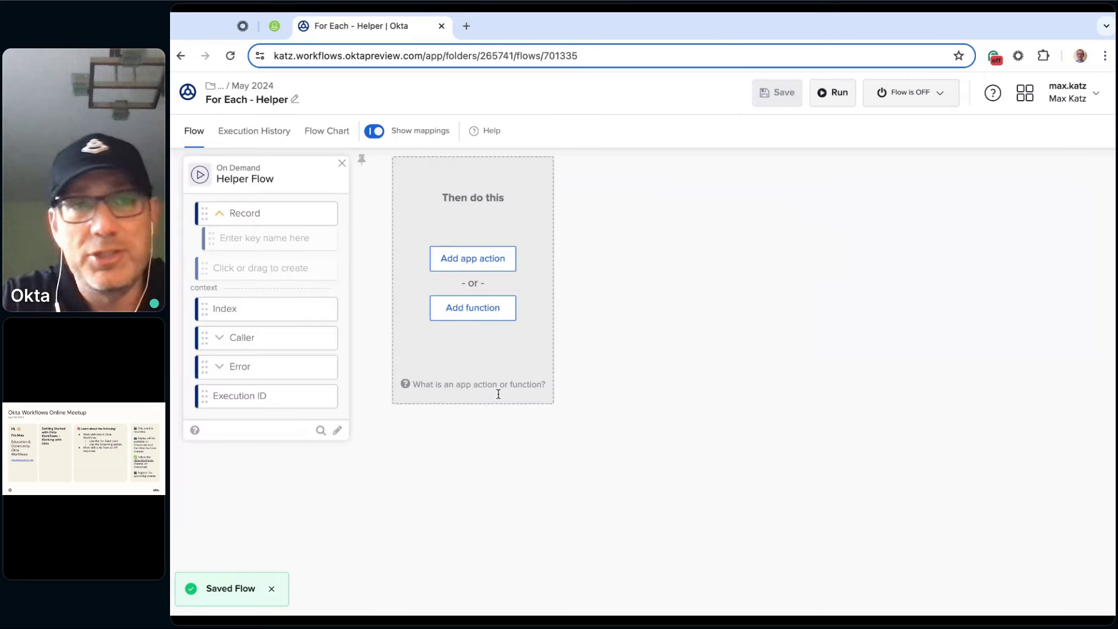
# Step: In the For Each flow, add the For Each list function after List Users with Filter and map Users to its list input
pyautogui.click(261, 86)
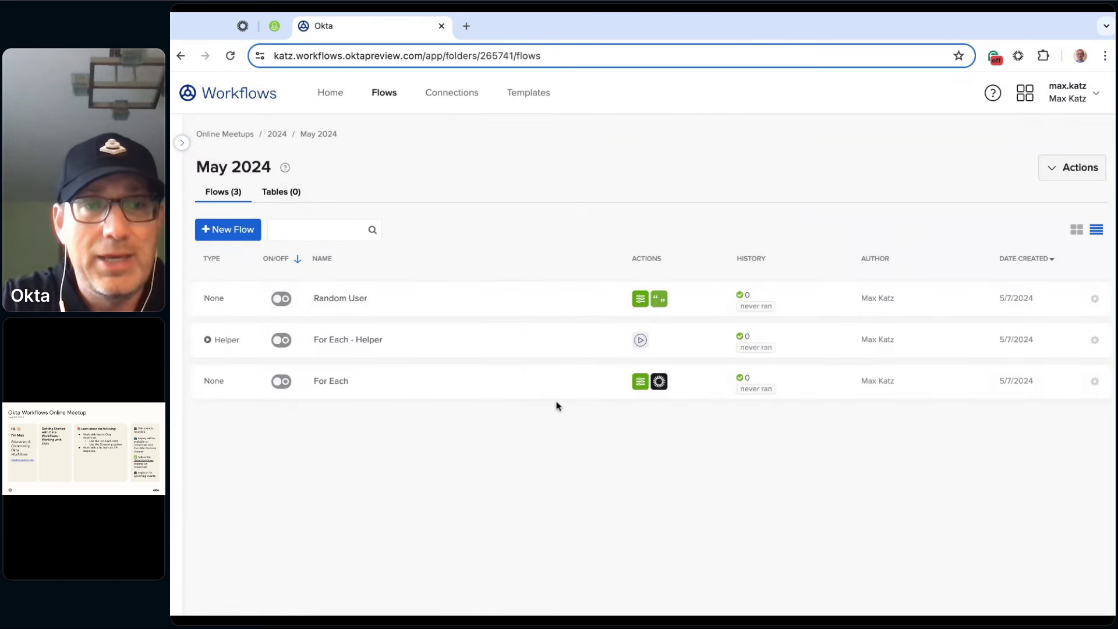
pyautogui.click(332, 381)
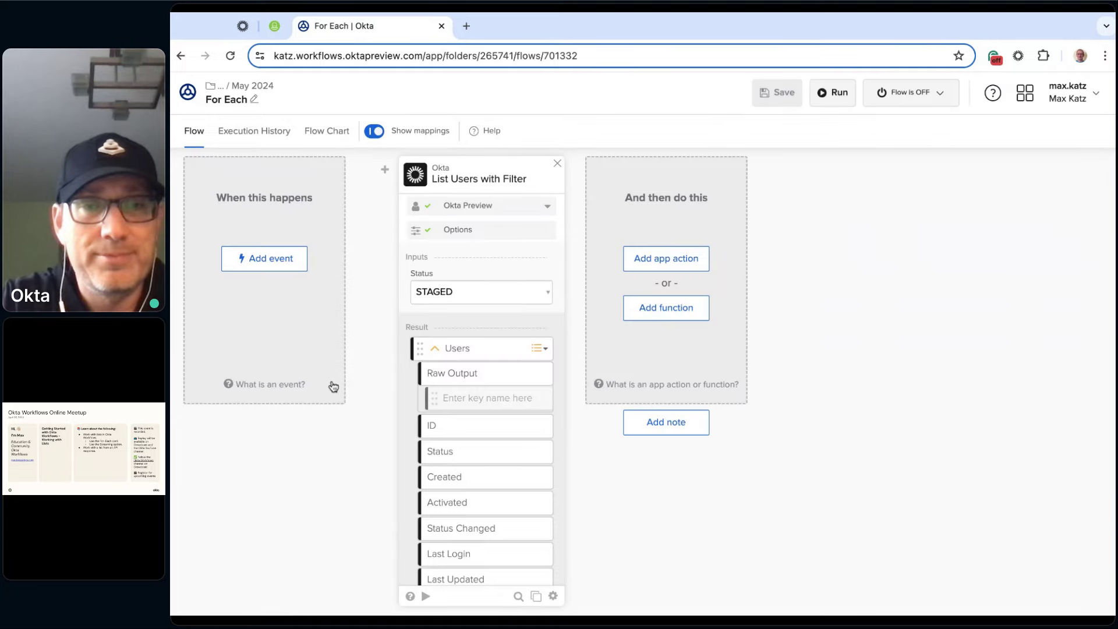
pyautogui.click(683, 315)
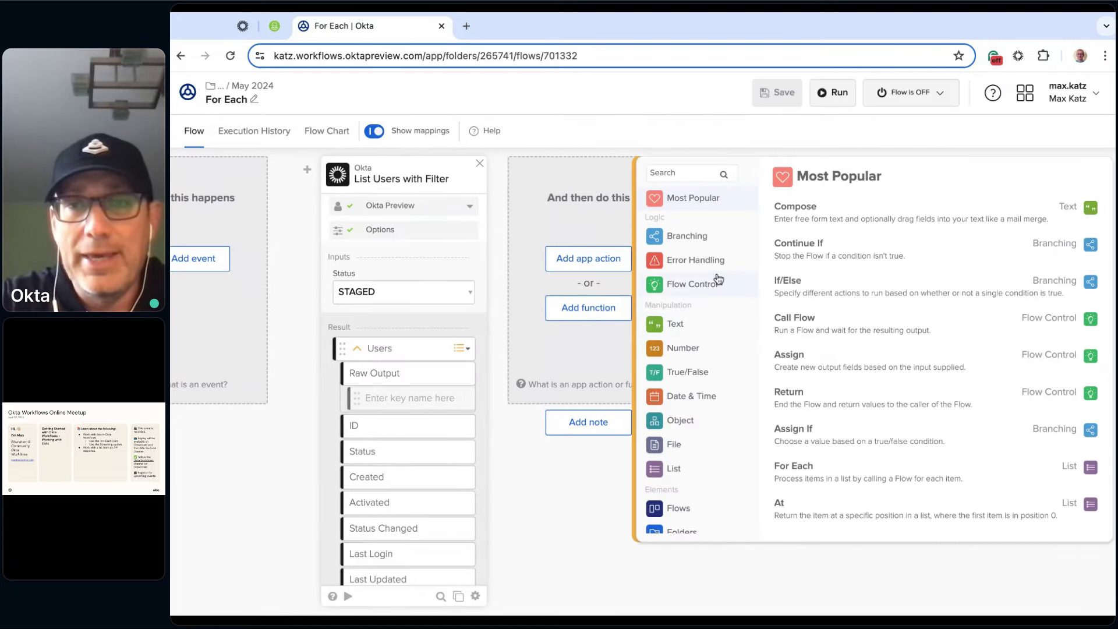
pyautogui.write('for eac')
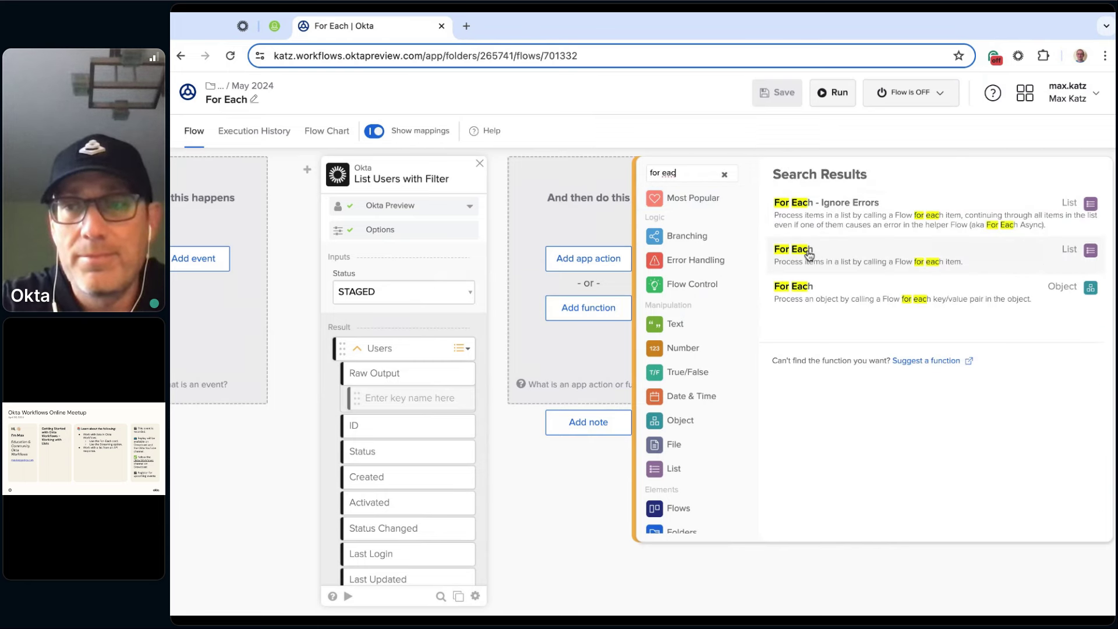
pyautogui.click(804, 252)
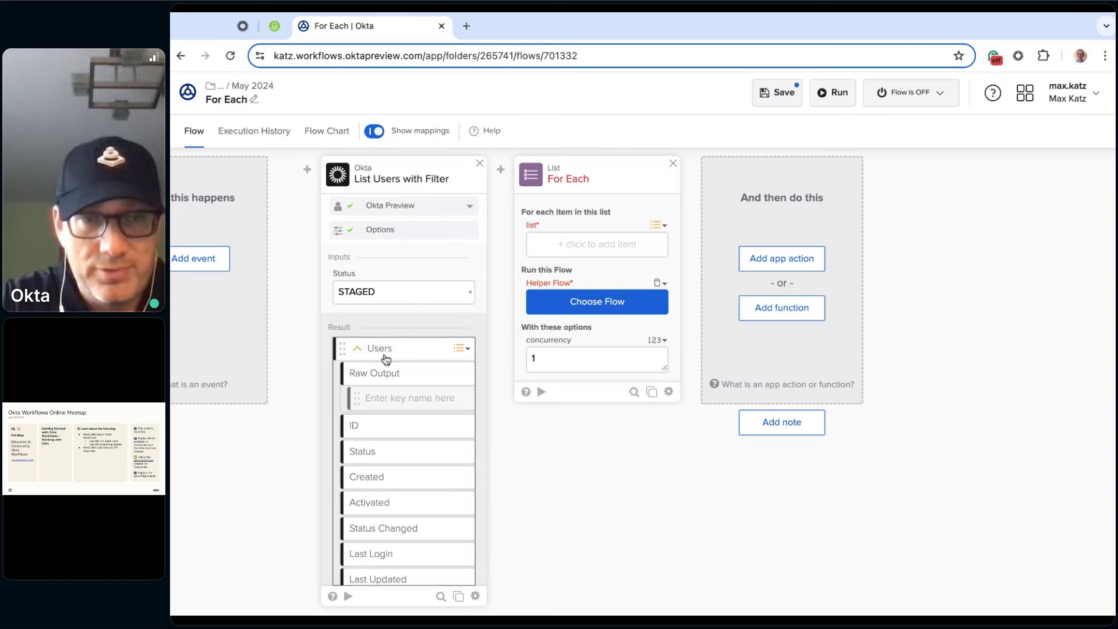
pyautogui.moveTo(390, 350); pyautogui.dragTo(597, 245)
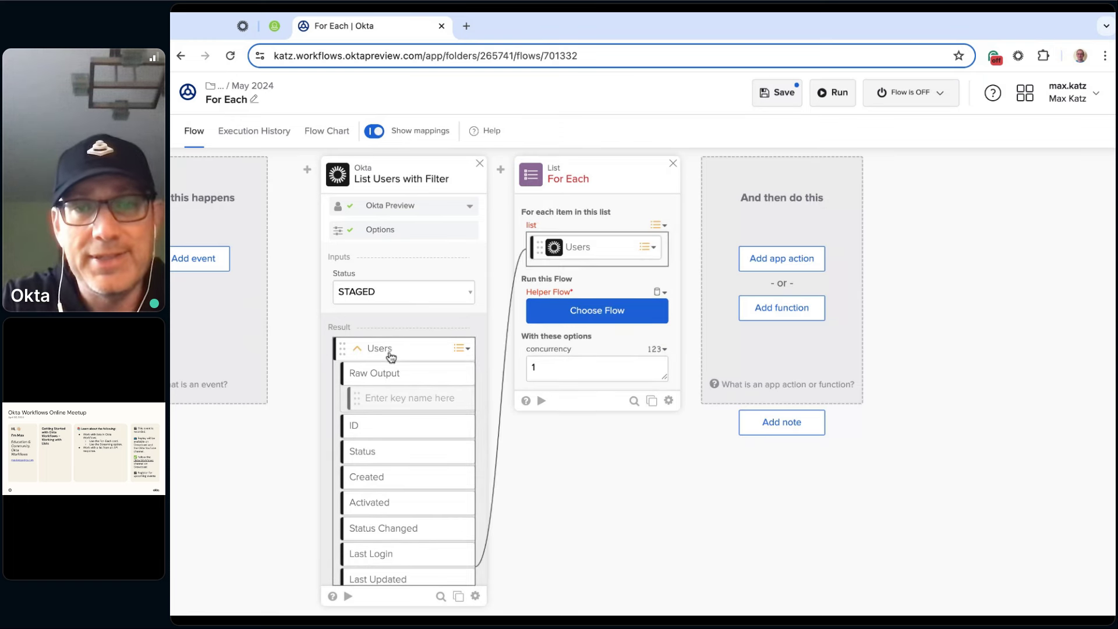
# Step: Choose For Each - Helper from Online Meetups / 2024 / May 2024 as the For Each card's helper flow and save the flow
pyautogui.click(597, 314)
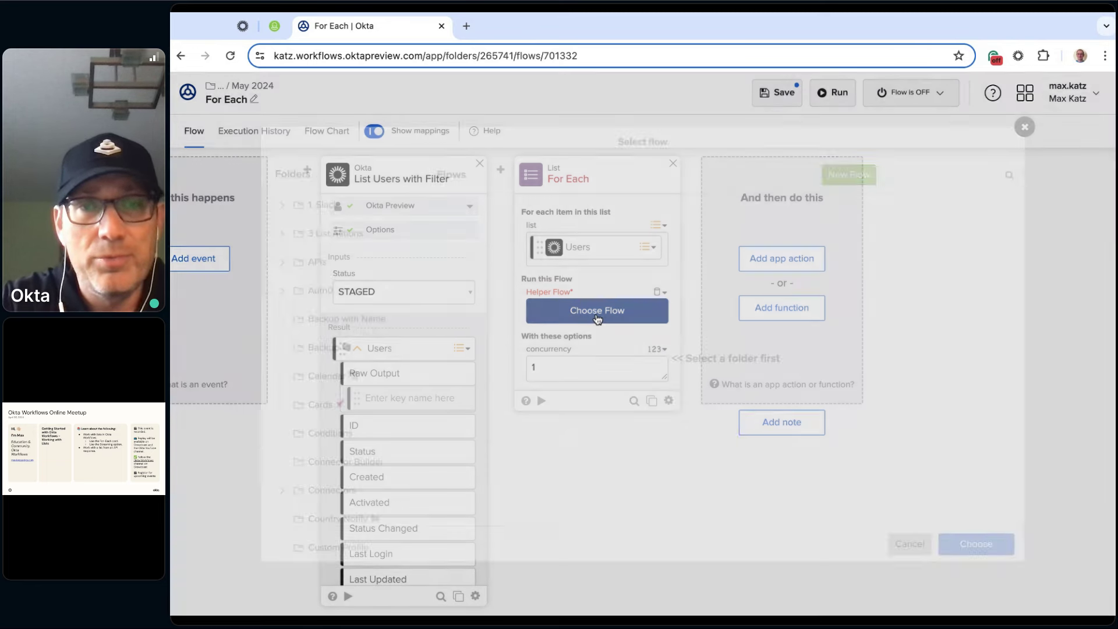
pyautogui.moveTo(287, 260)
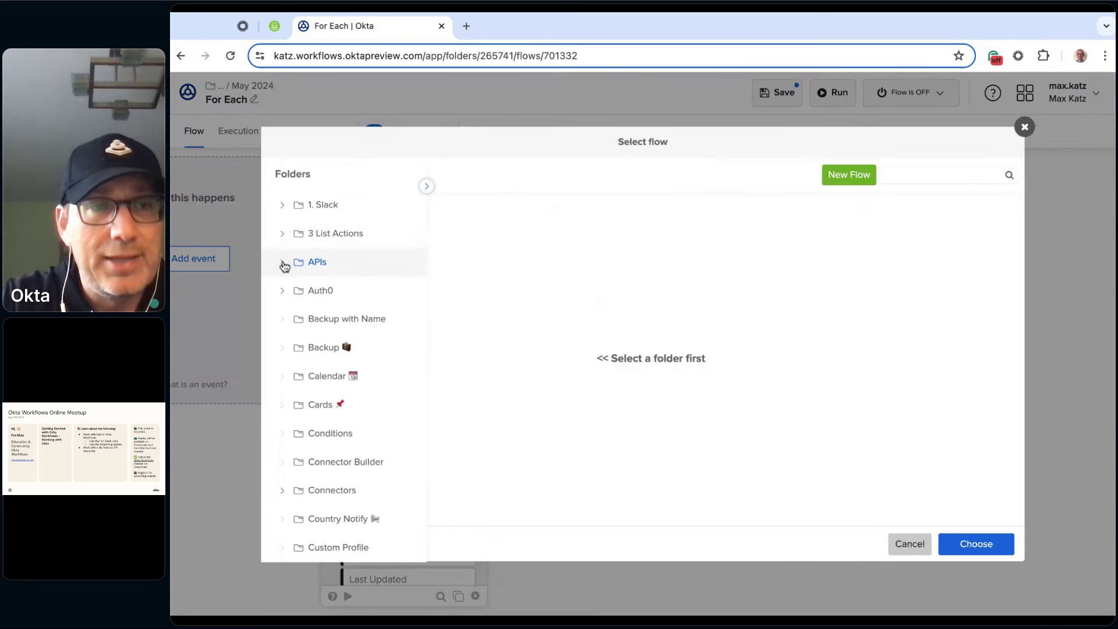
pyautogui.scroll(-5, 324, 317)
pyautogui.scroll(-15, 325, 317)
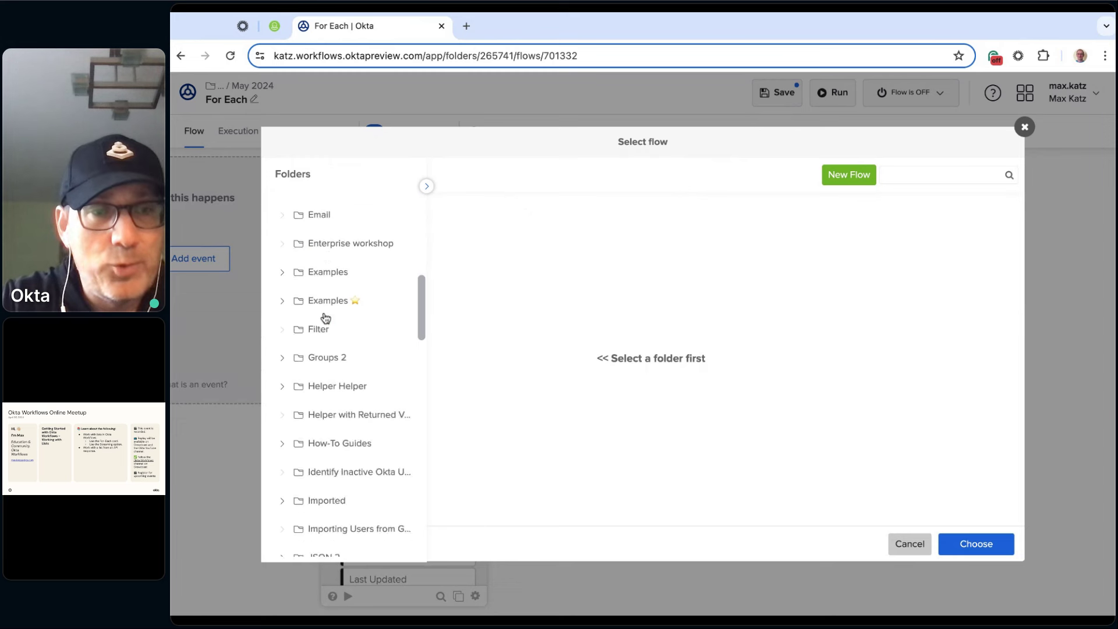
pyautogui.scroll(-6, 341, 302)
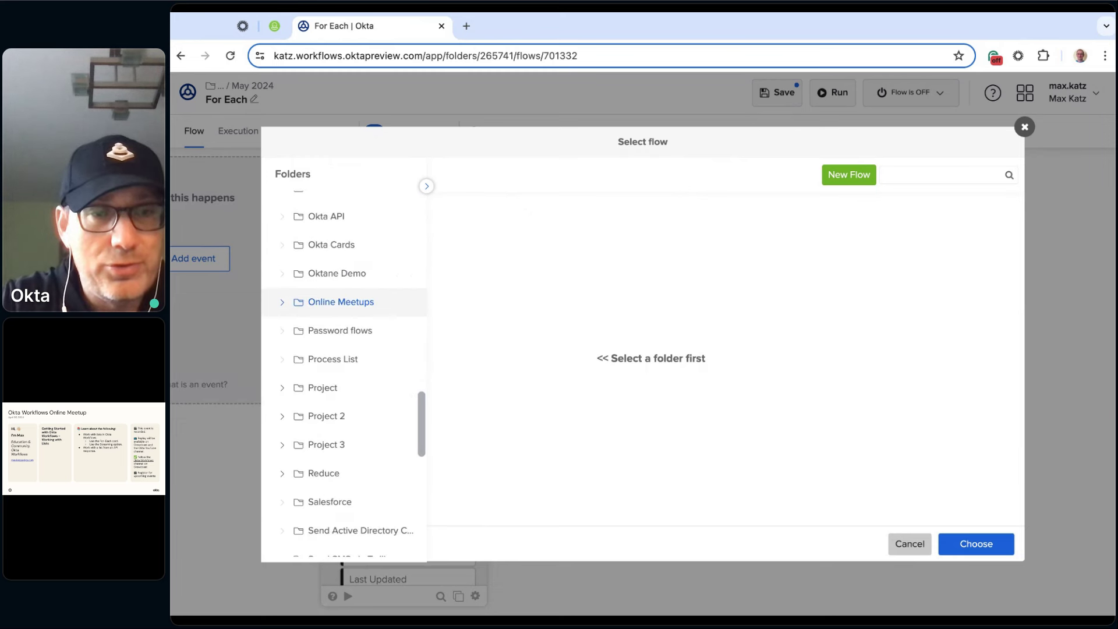
pyautogui.scroll(-1, 341, 302)
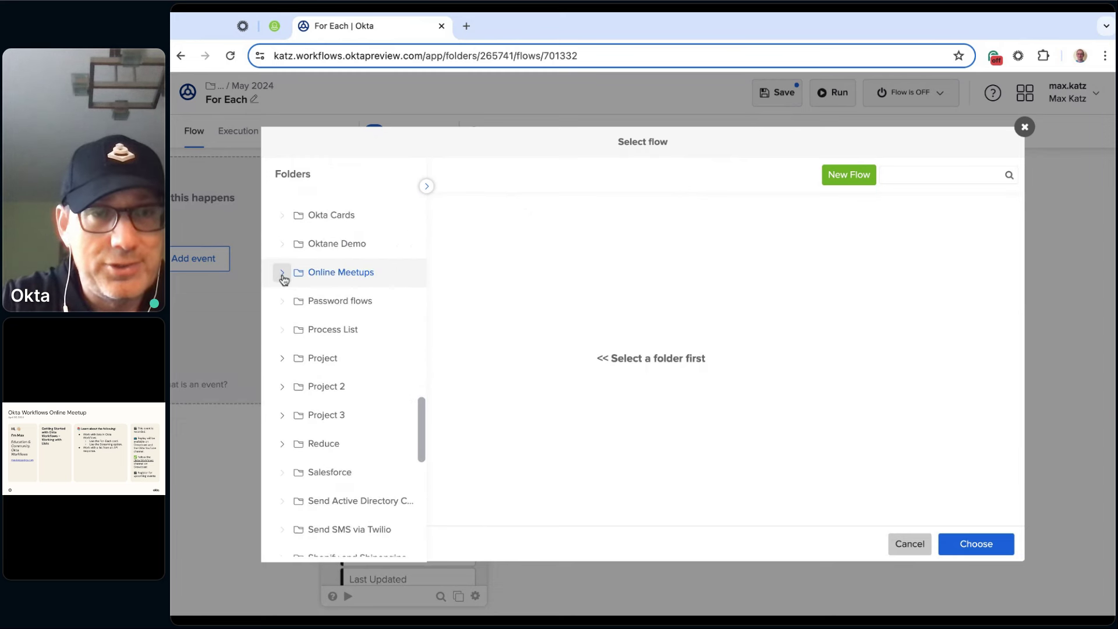
pyautogui.click(283, 278)
pyautogui.click(292, 330)
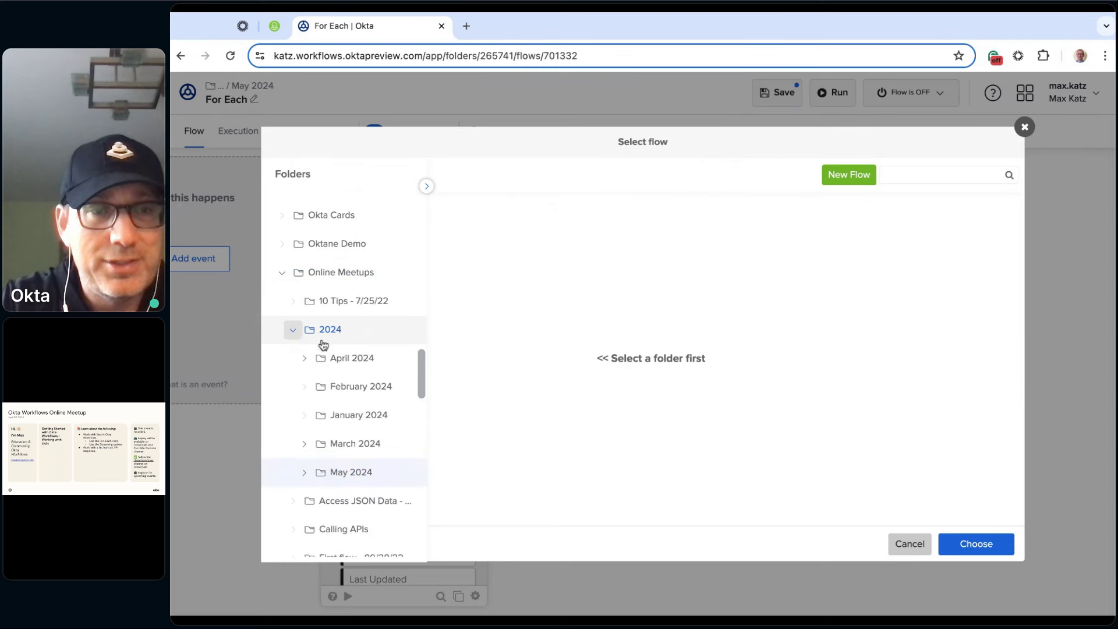
pyautogui.scroll(-2, 343, 384)
pyautogui.click(304, 417)
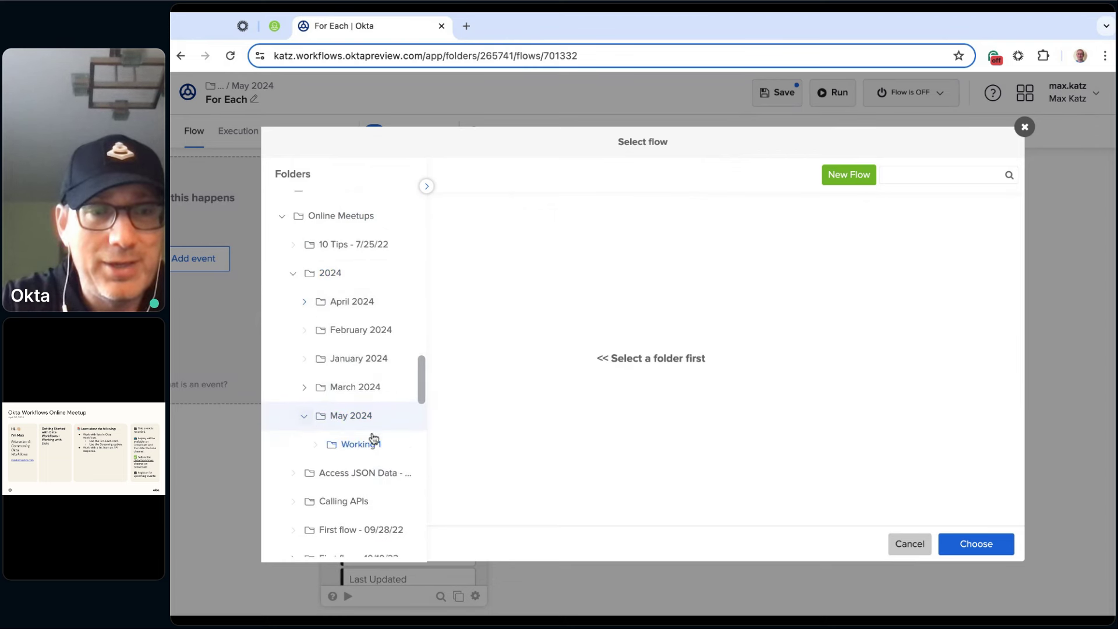
pyautogui.click(359, 415)
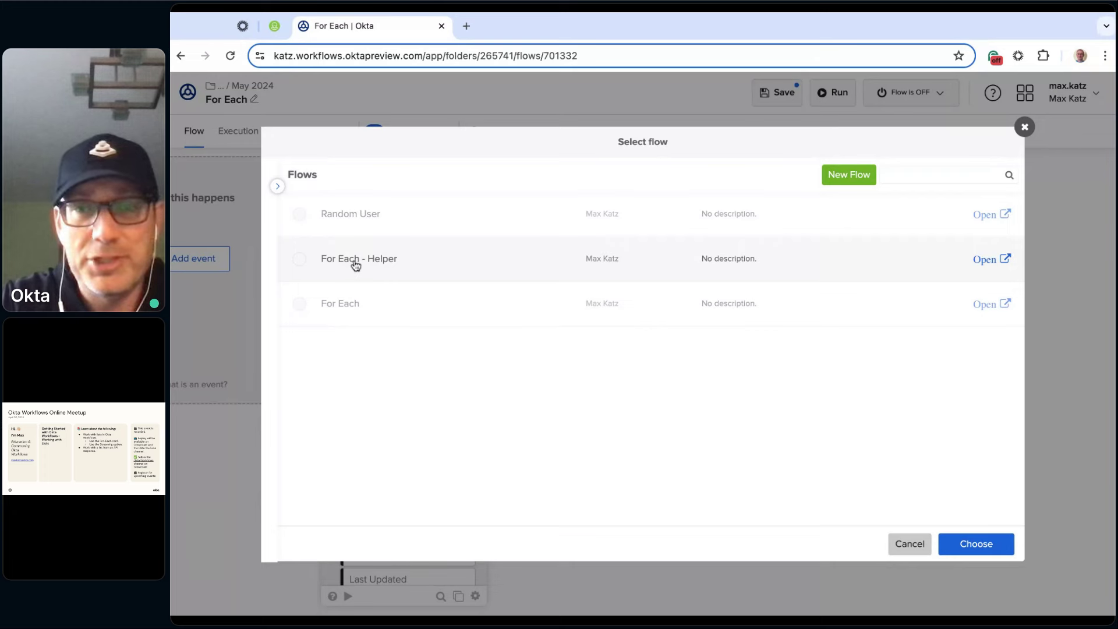
pyautogui.click(356, 266)
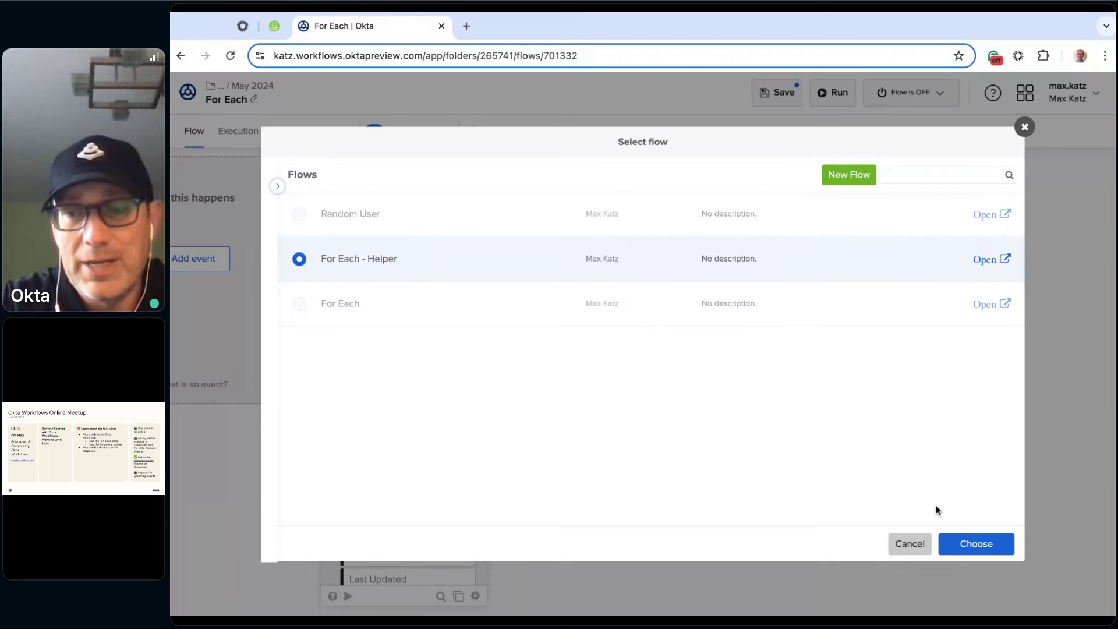
pyautogui.click(1001, 553)
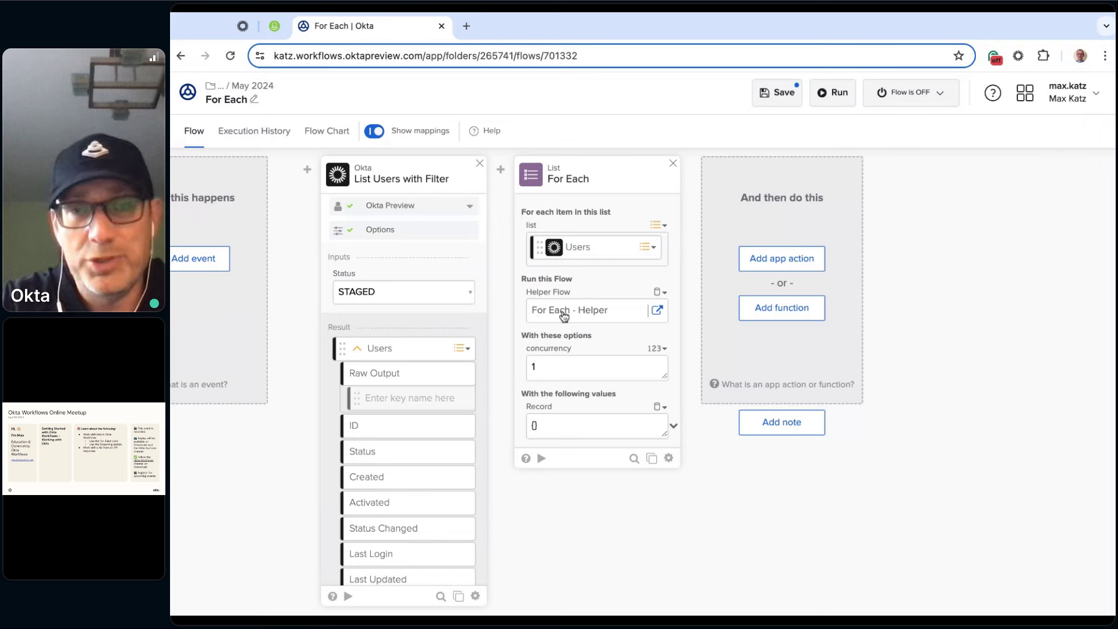
pyautogui.click(783, 95)
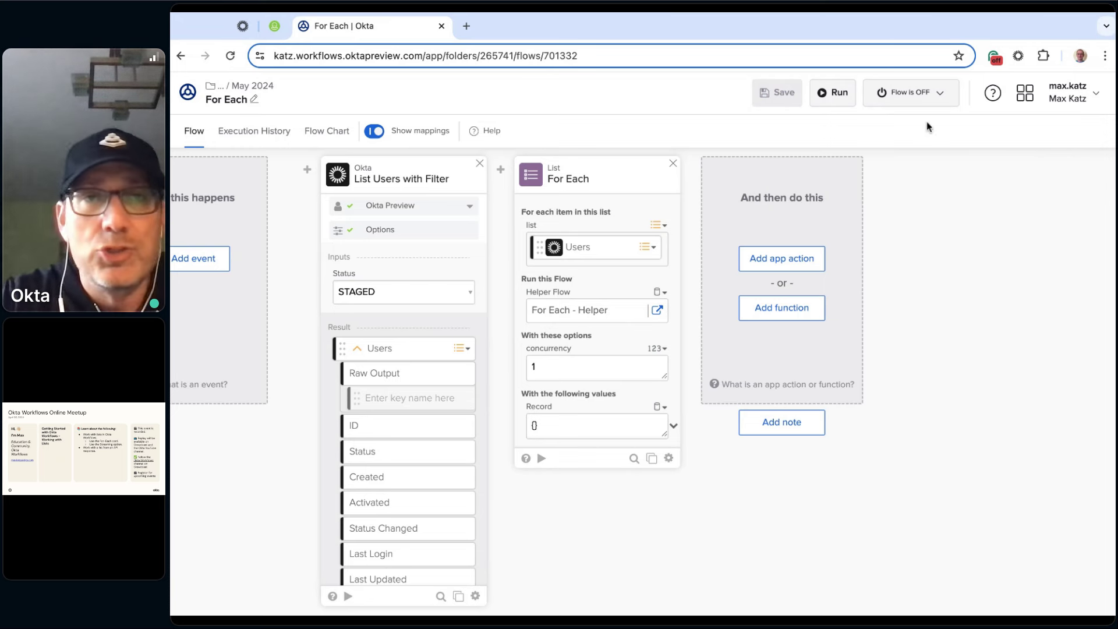
# Step: Open the For Each - Helper flow from the For Each card and turn it on
pyautogui.click(656, 313)
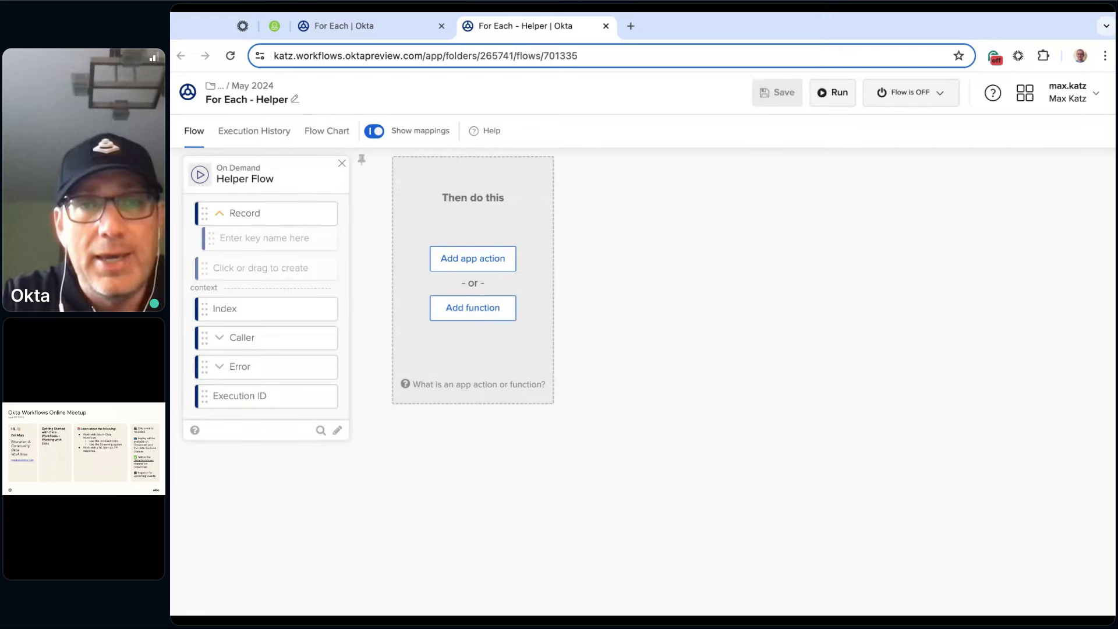
pyautogui.click(931, 93)
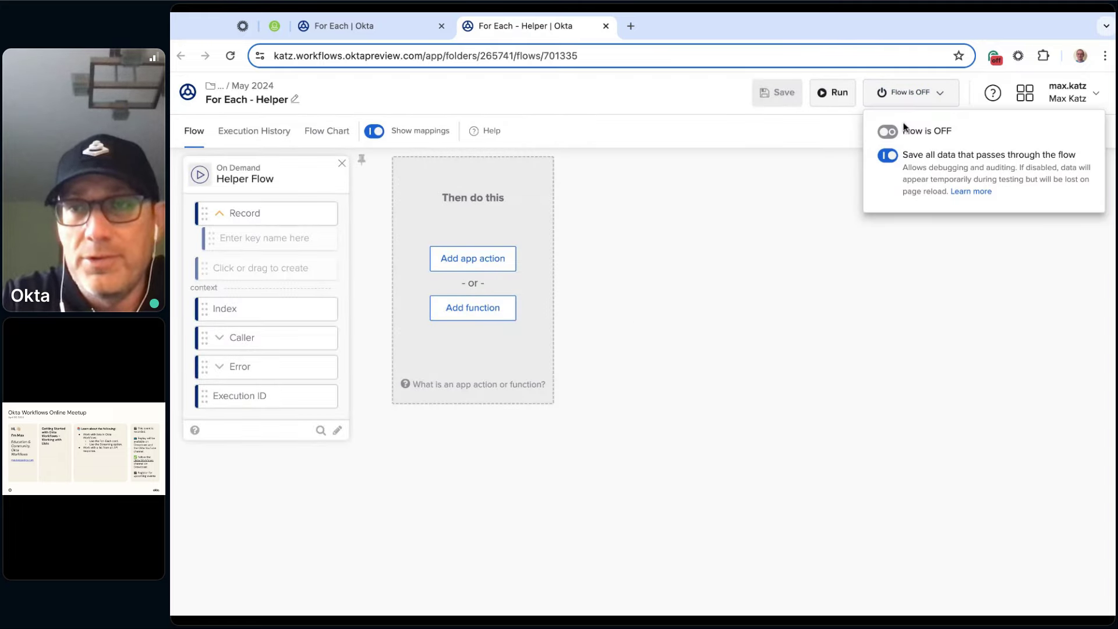
pyautogui.click(888, 131)
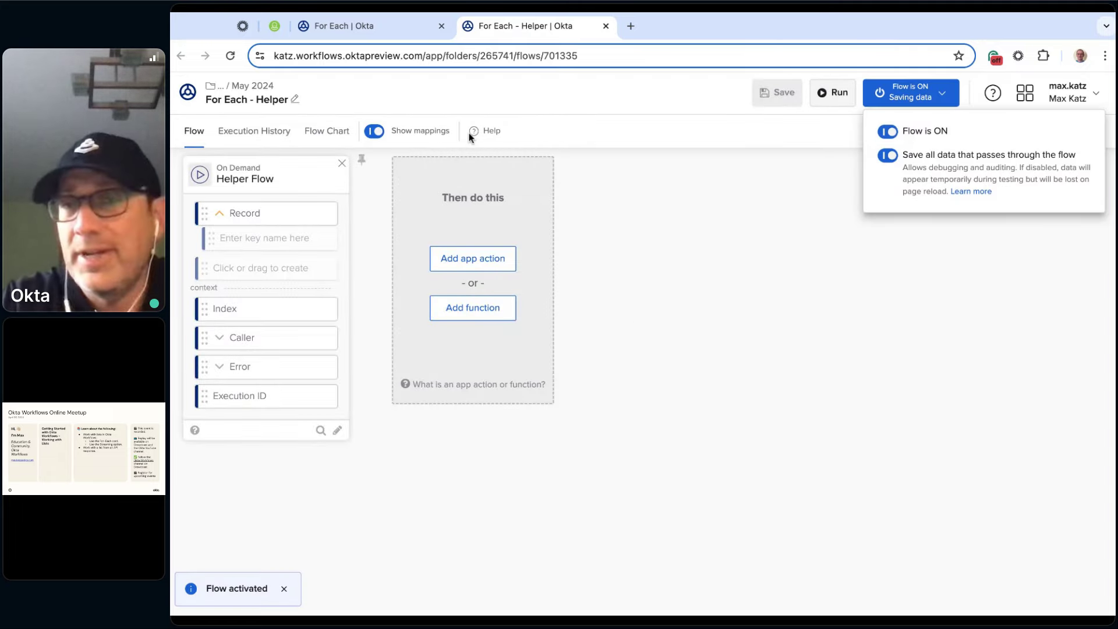
# Step: Turn off the For Each - Helper flow
pyautogui.click(387, 30)
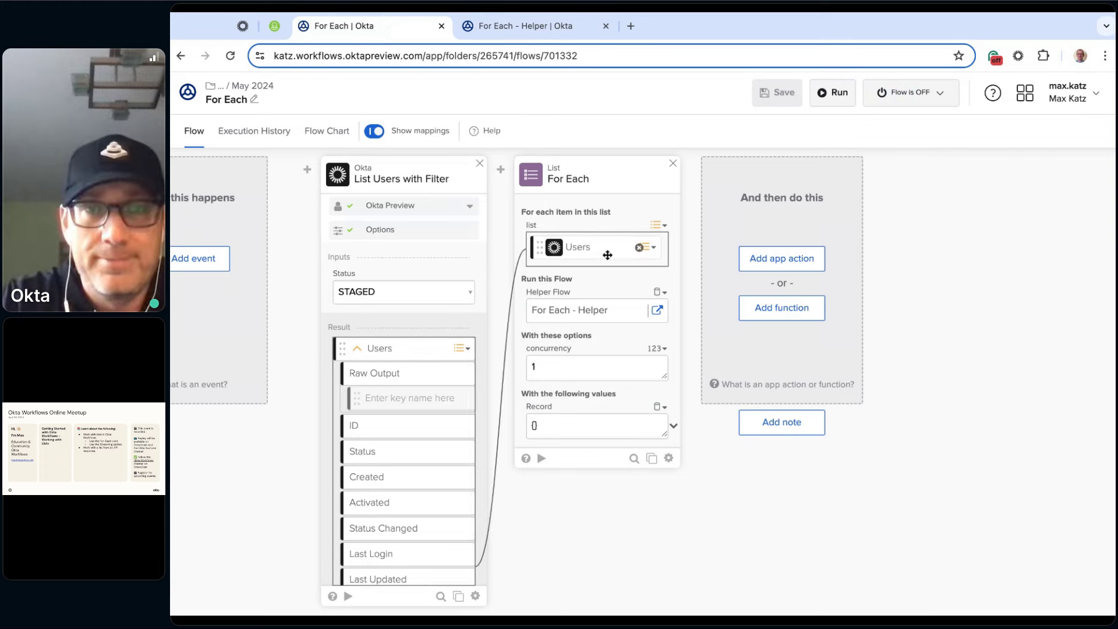
pyautogui.click(524, 26)
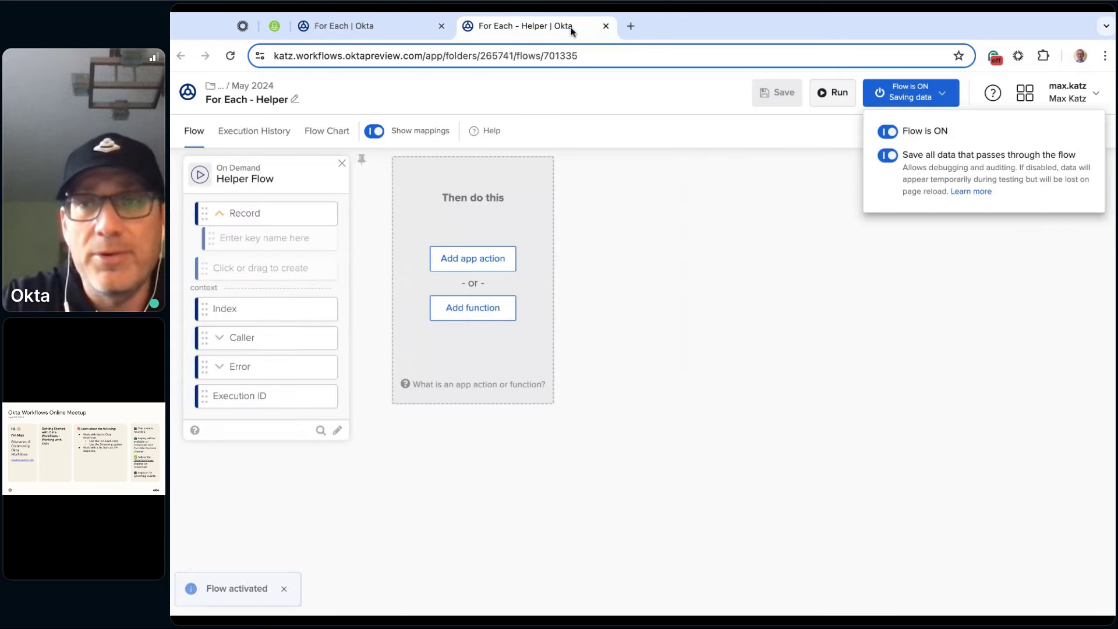
pyautogui.click(888, 131)
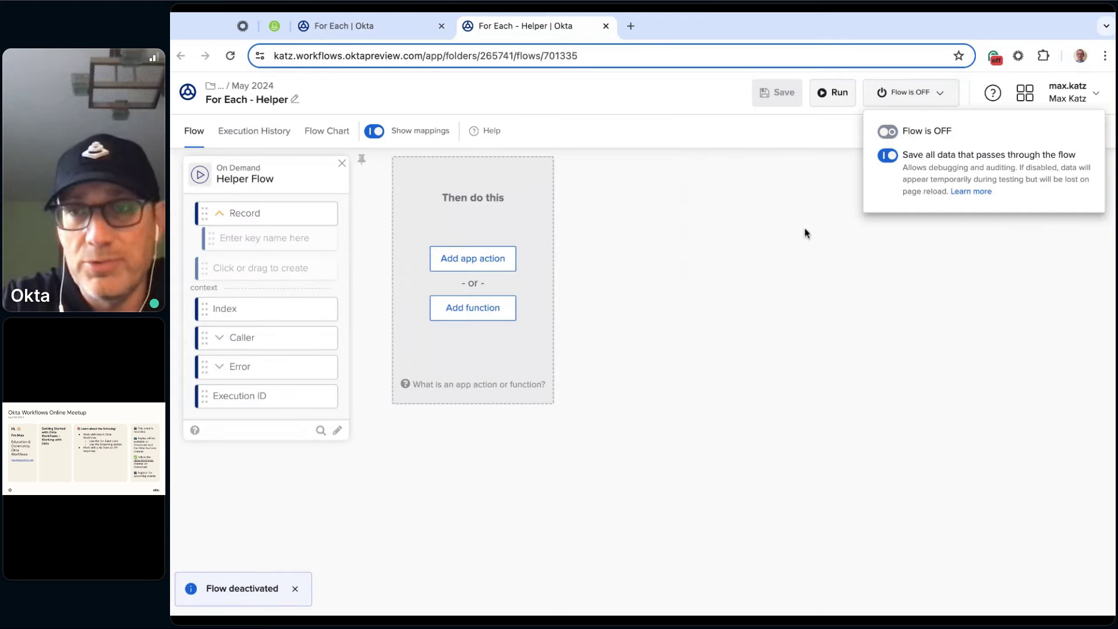
pyautogui.click(774, 207)
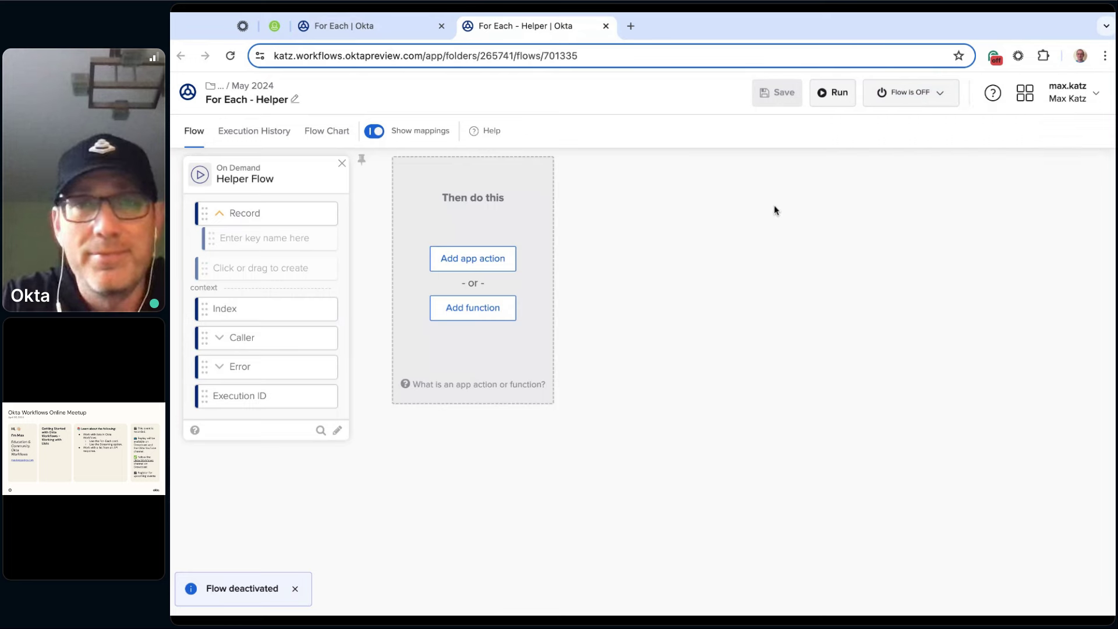
# Step: Turn on the For Each flow, keeping the option to save all data that passes through it
pyautogui.click(393, 33)
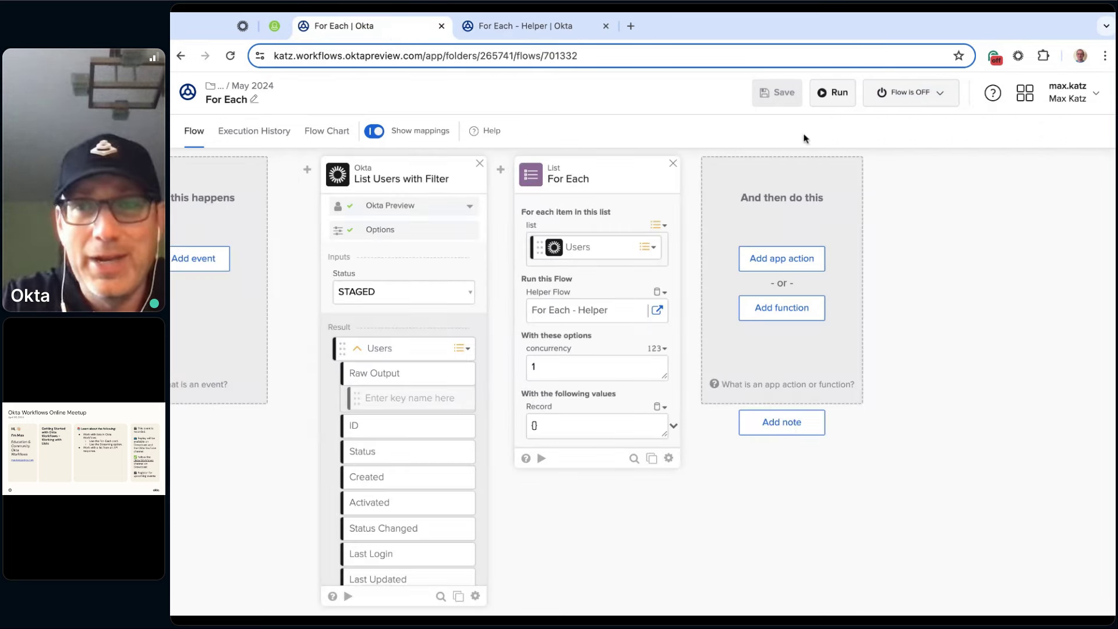
pyautogui.click(939, 95)
pyautogui.click(922, 135)
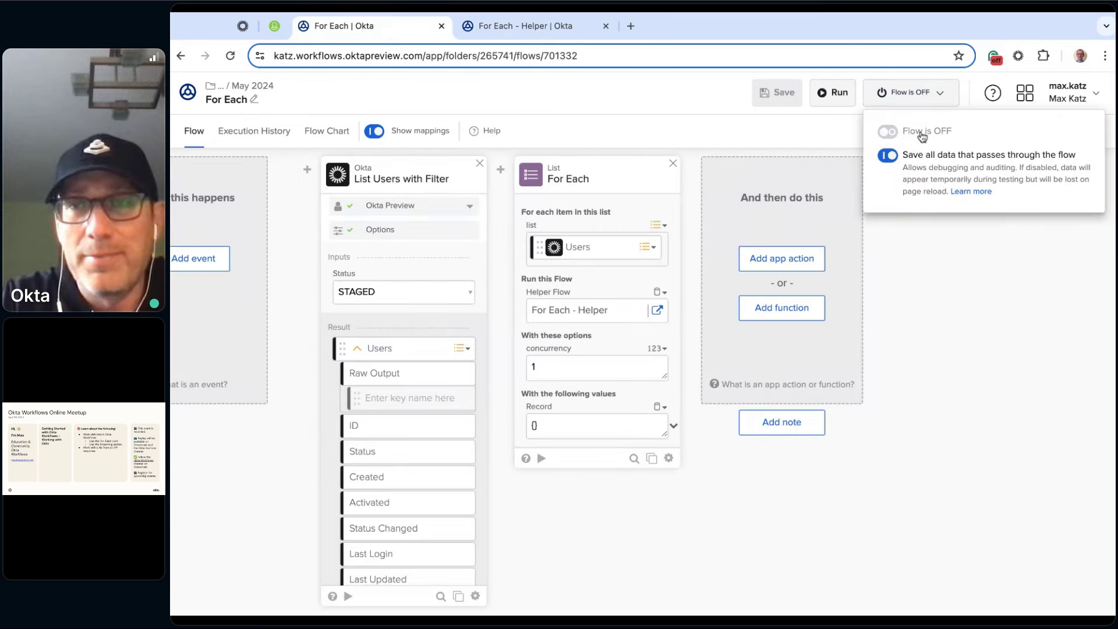
pyautogui.click(949, 362)
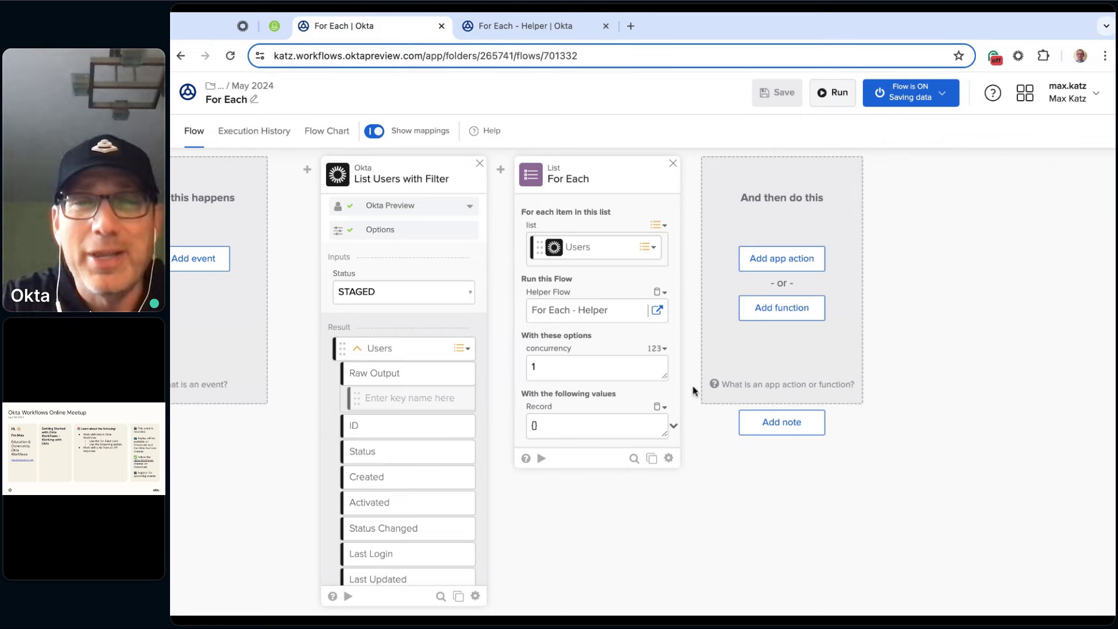
# Step: Examine which item values can be passed to the Record input on the For Each card
pyautogui.moveTo(644, 249)
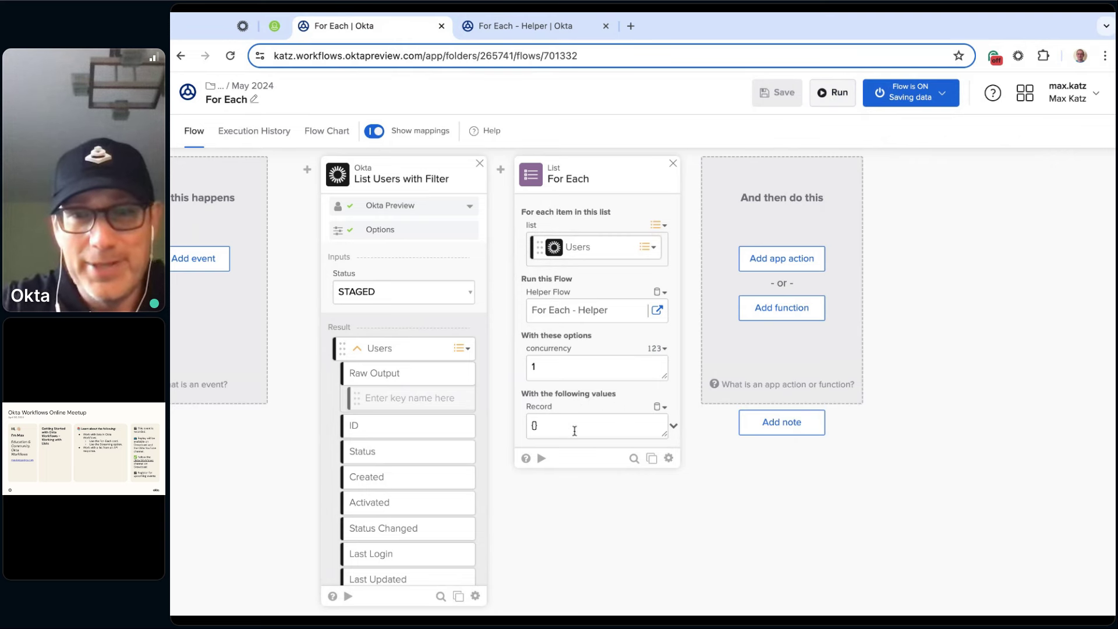
pyautogui.click(674, 426)
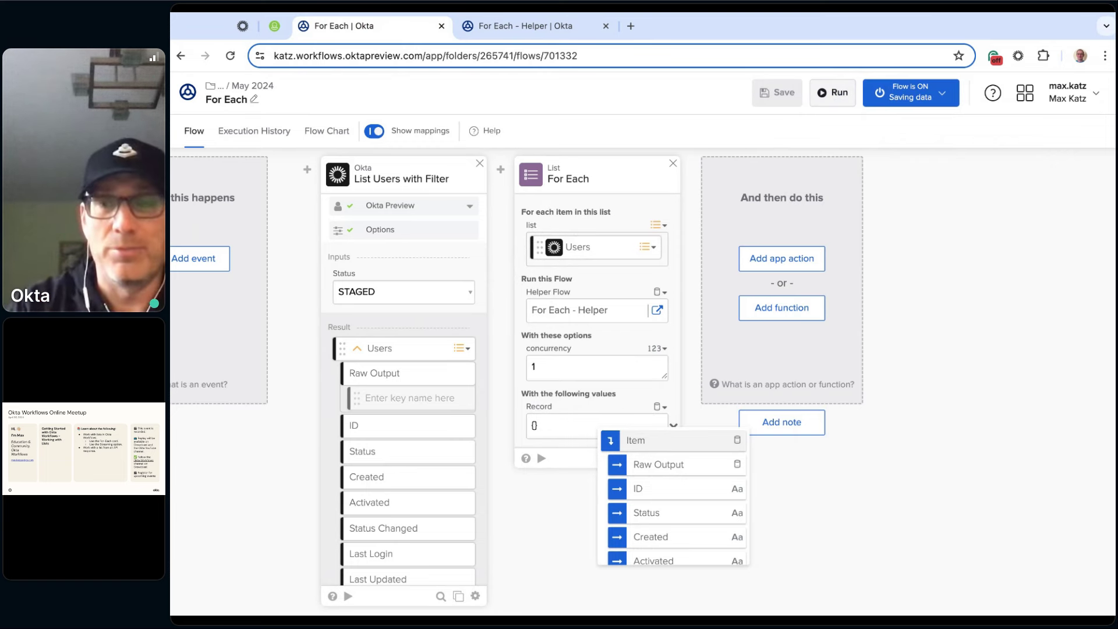
pyautogui.click(546, 556)
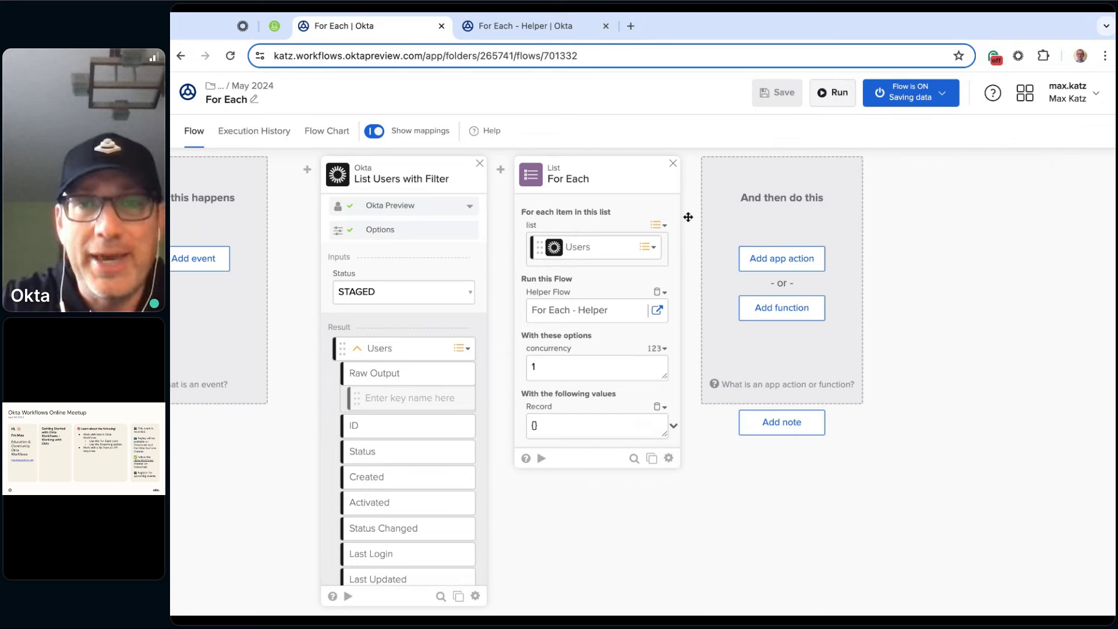
# Step: Replace the For Each card with a new For Each list function and map Users to its list input
pyautogui.click(674, 166)
pyautogui.click(602, 315)
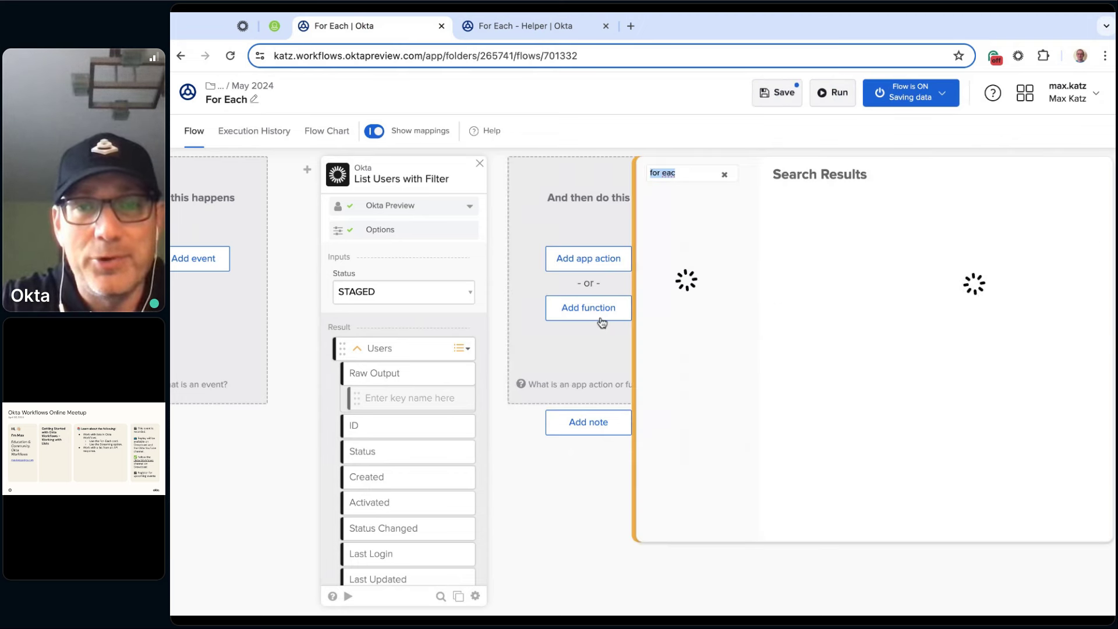
pyautogui.click(802, 254)
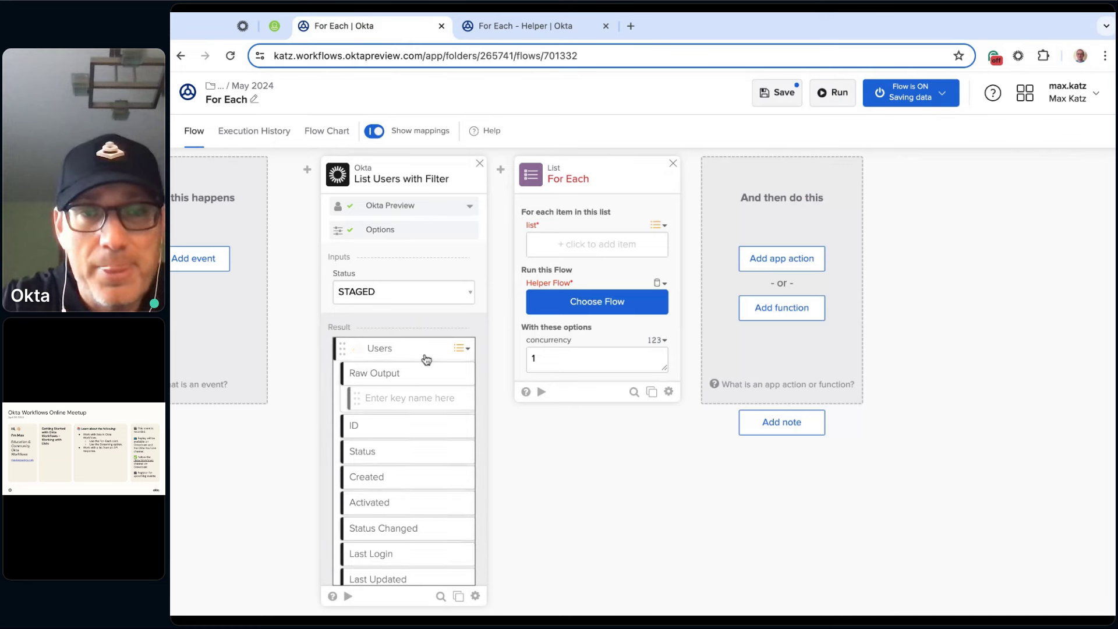
pyautogui.moveTo(474, 346); pyautogui.dragTo(597, 244)
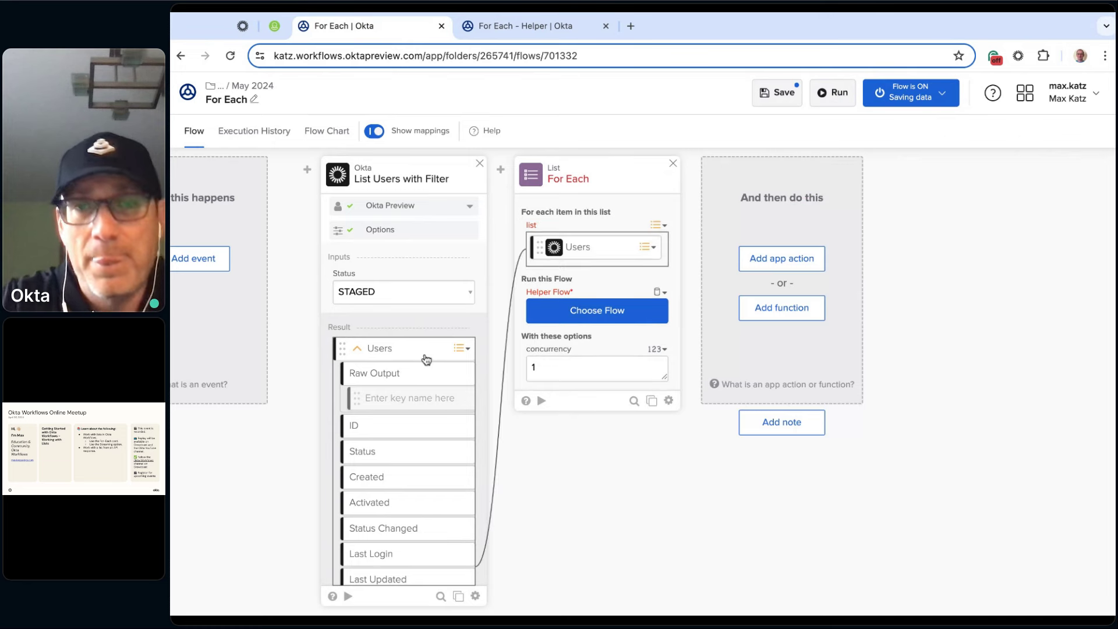
# Step: Choose For Each - Helper from Online Meetups / 2024 / May 2024 as the new For Each card's helper flow
pyautogui.click(589, 313)
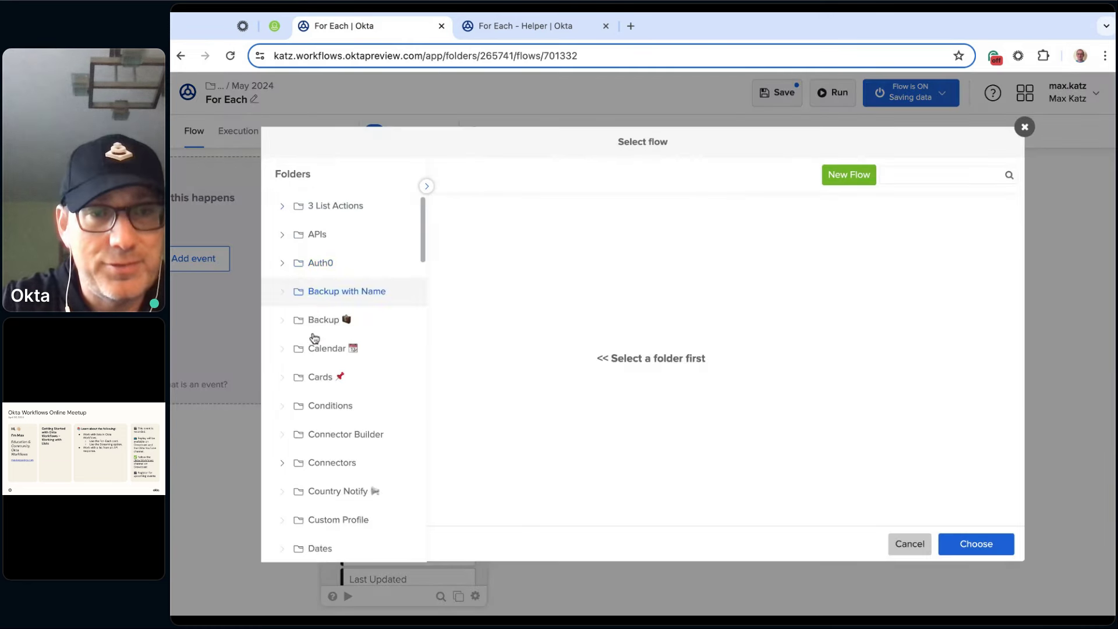
pyautogui.scroll(-15, 314, 337)
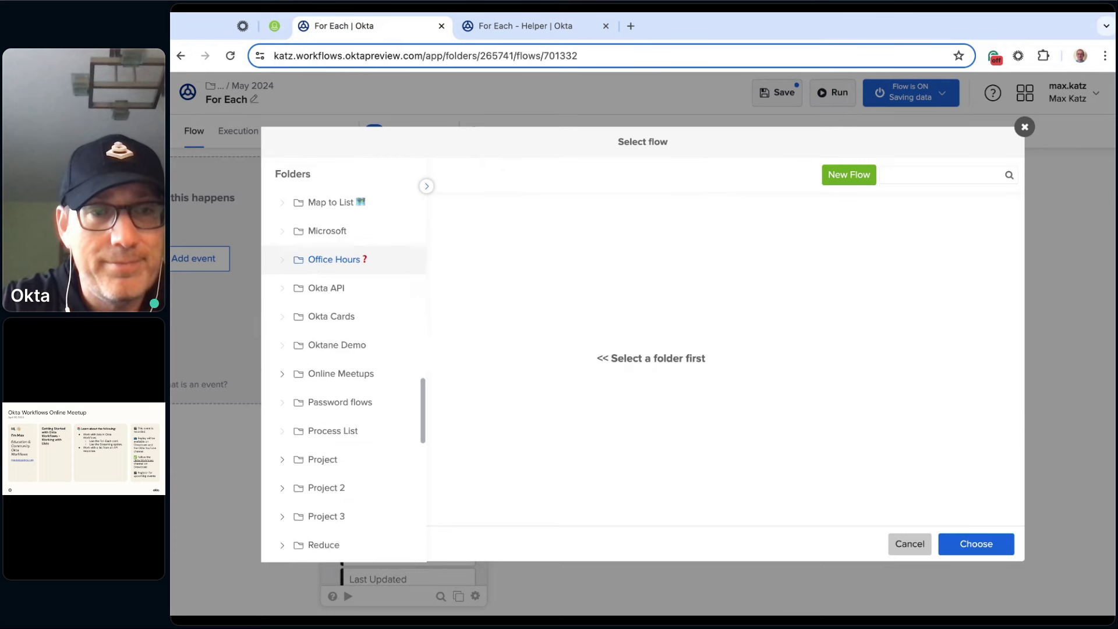
pyautogui.scroll(-5, 326, 335)
pyautogui.scroll(5, 326, 334)
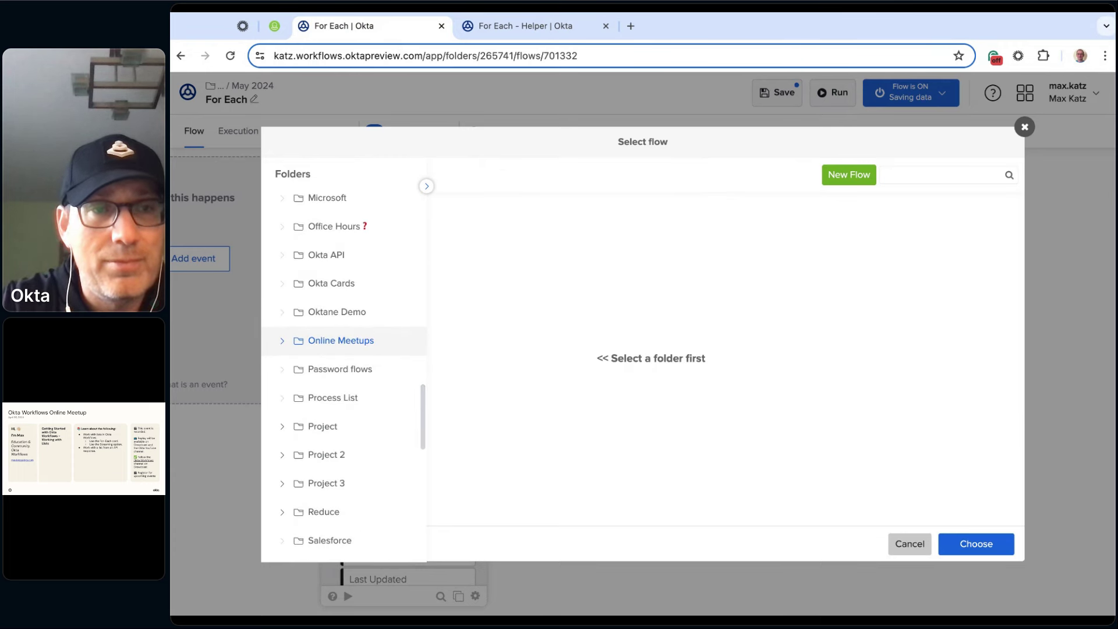
pyautogui.scroll(5, 326, 373)
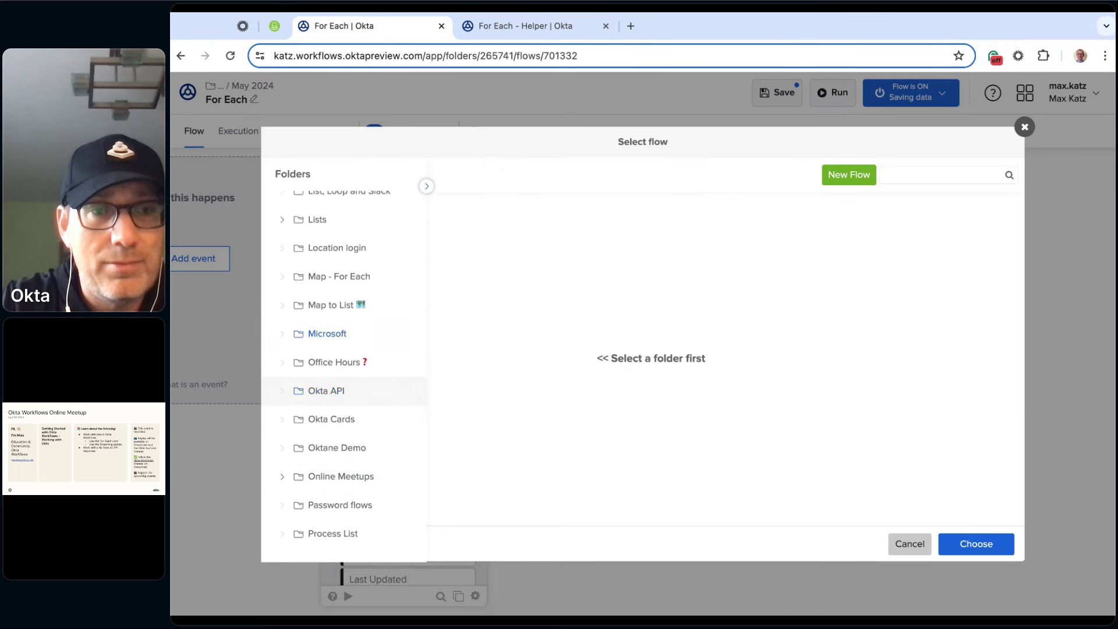
pyautogui.scroll(-2, 326, 384)
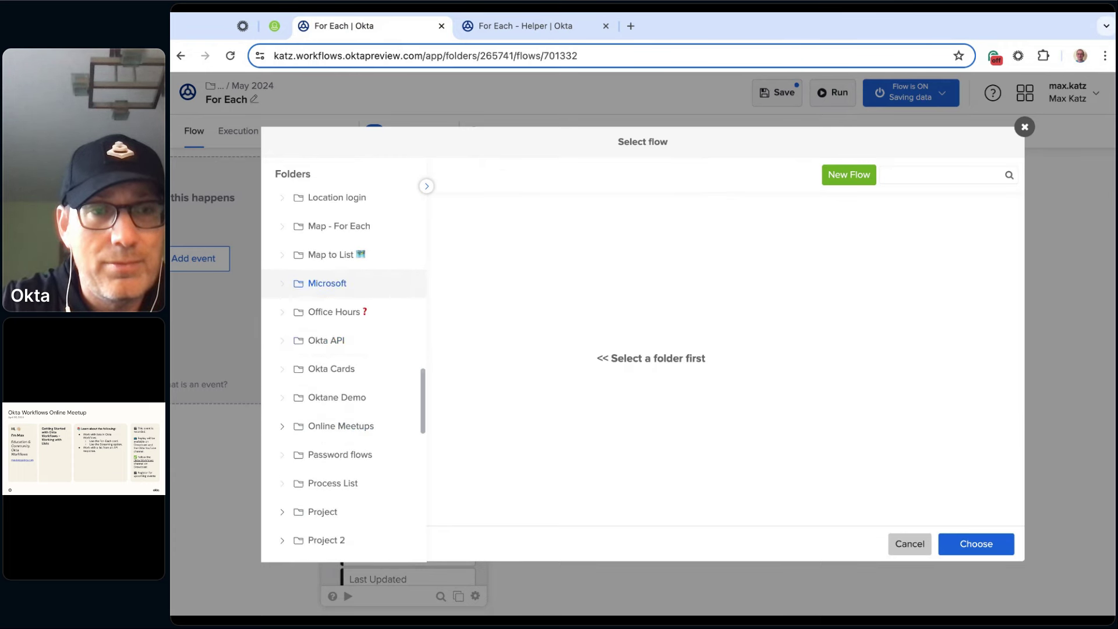
pyautogui.click(283, 427)
pyautogui.scroll(-12, 400, 404)
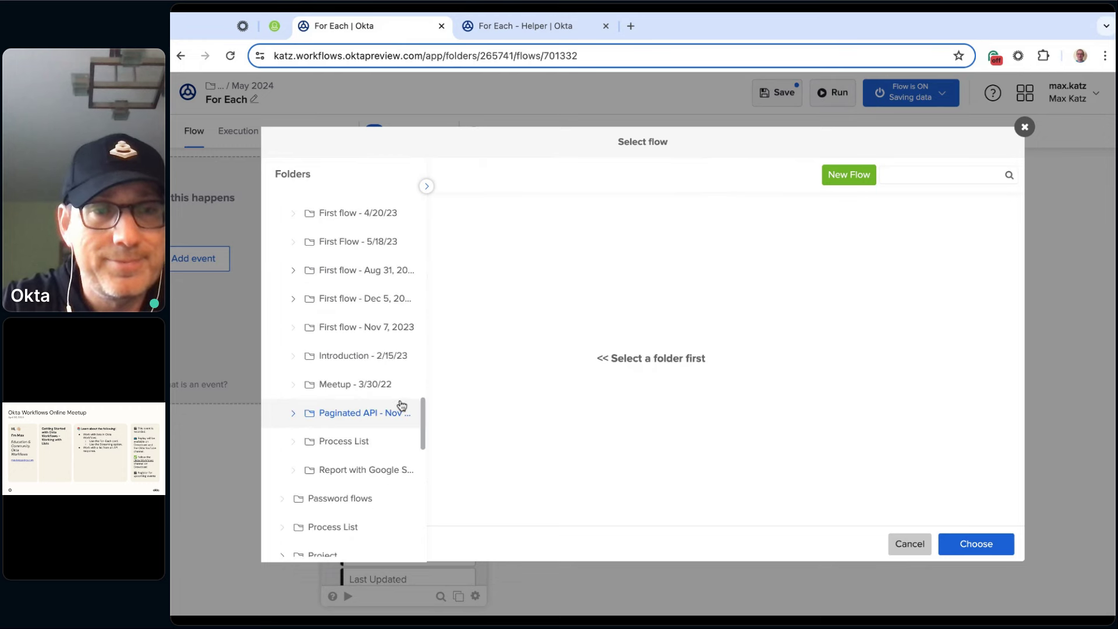
pyautogui.scroll(8, 370, 419)
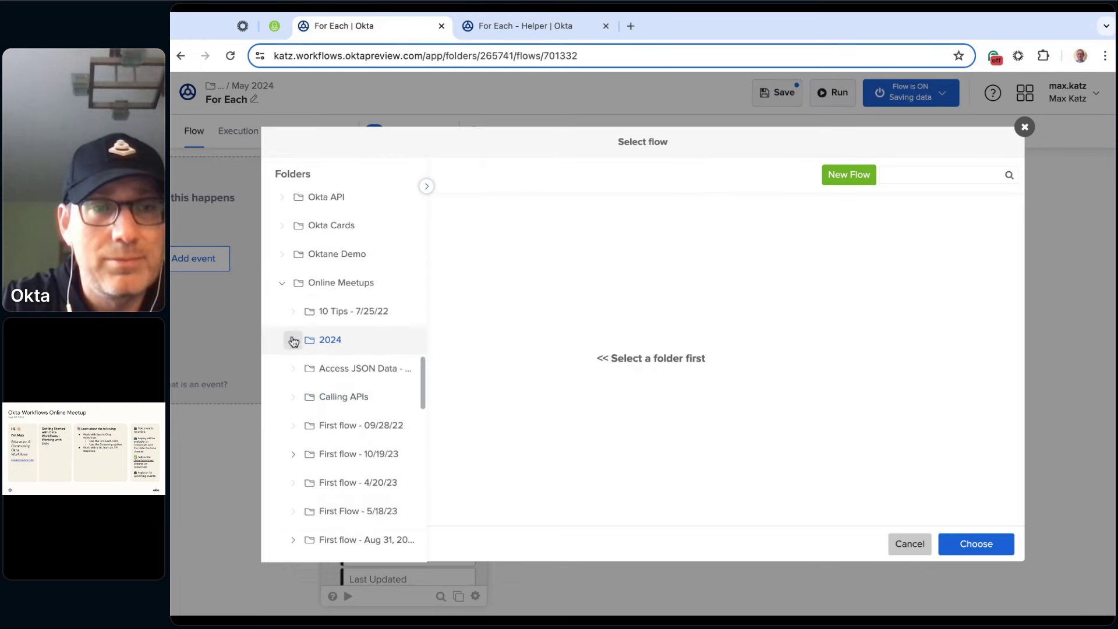
pyautogui.click(293, 342)
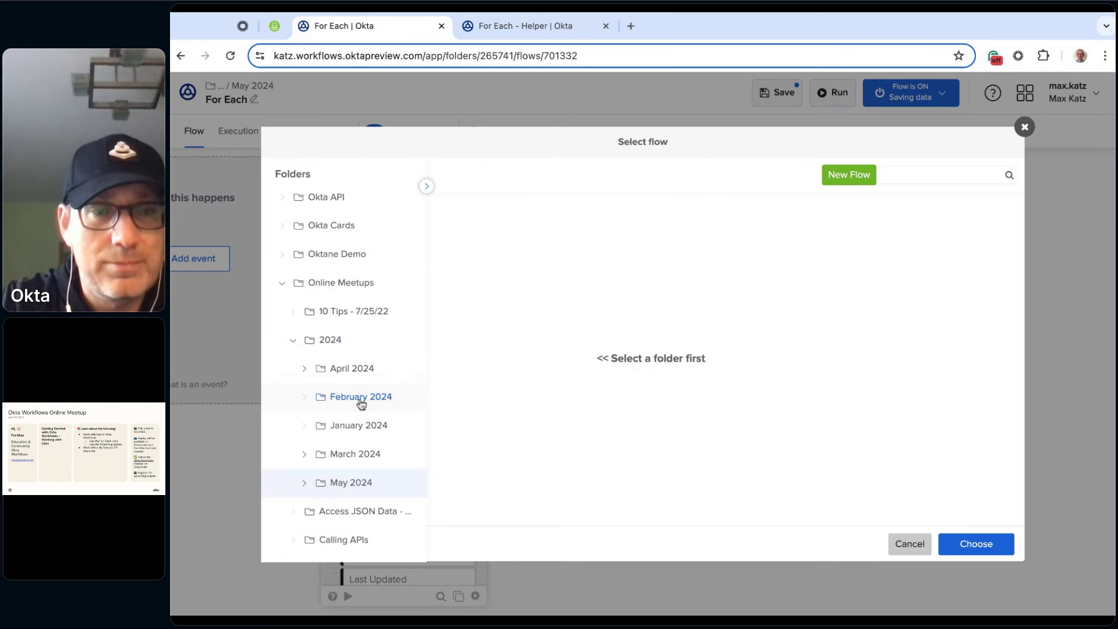
pyautogui.click(311, 485)
pyautogui.click(382, 482)
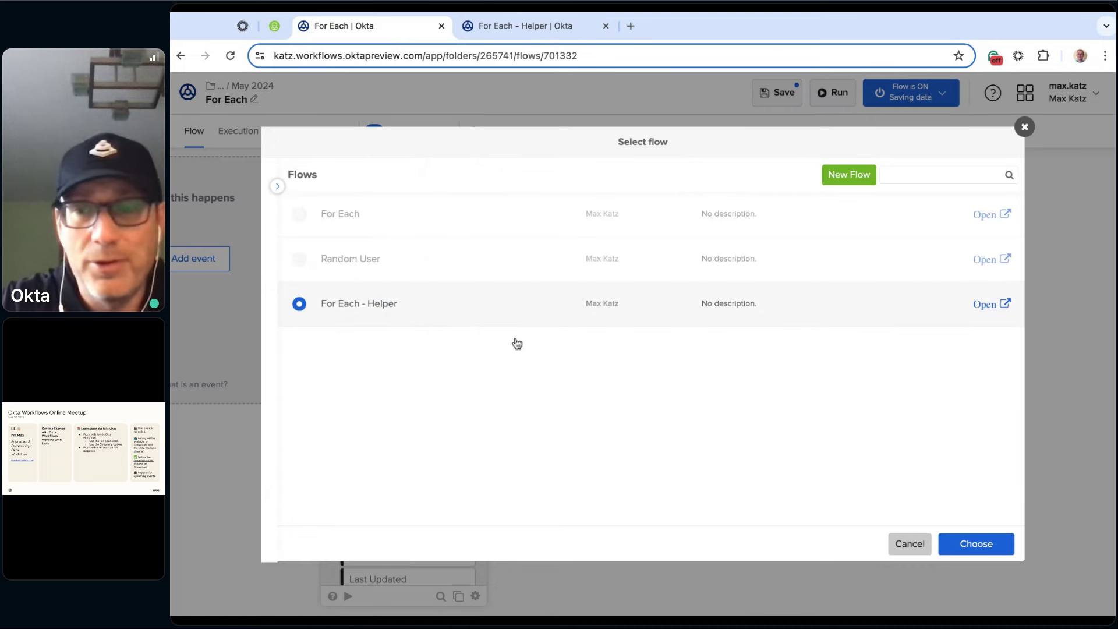
pyautogui.click(983, 548)
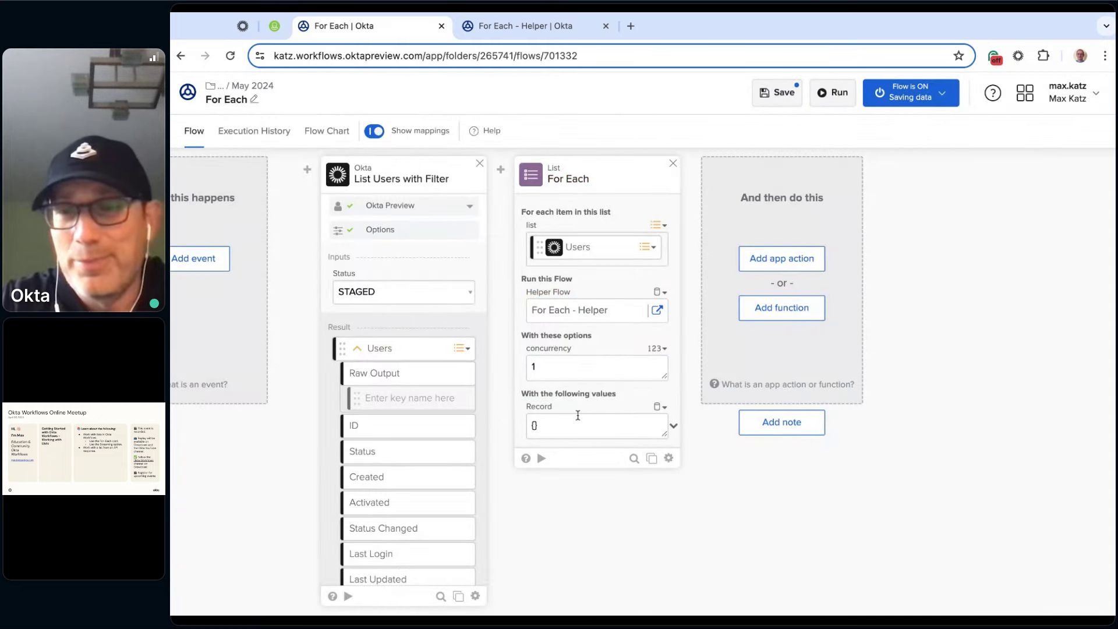
# Step: Set the For Each card's Record value to the entire Item, and save and run the flow
pyautogui.click(674, 426)
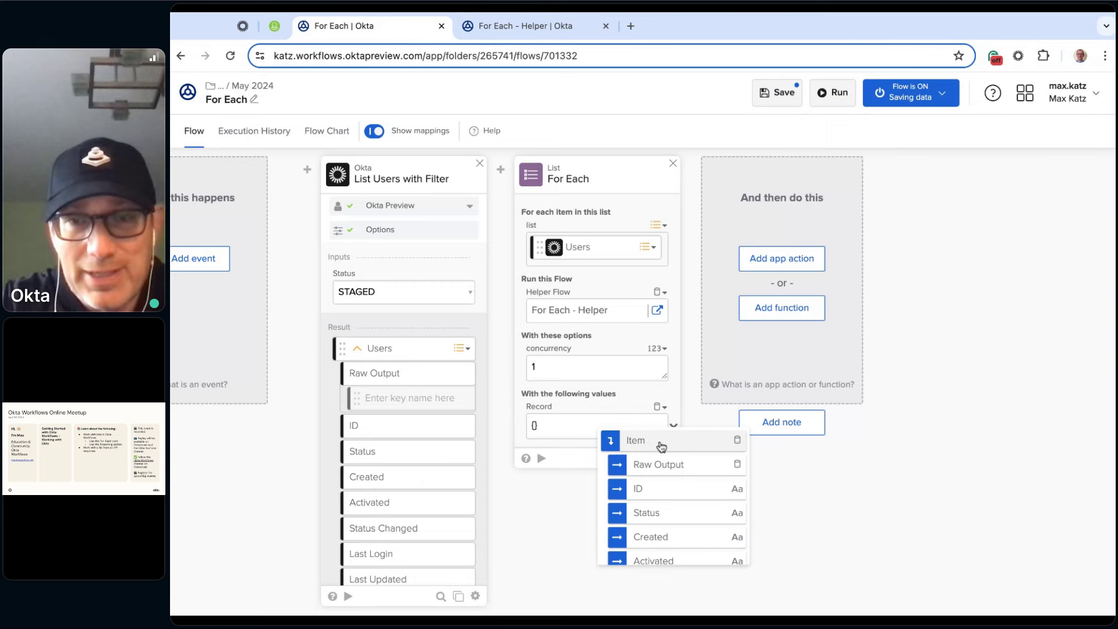
pyautogui.click(661, 445)
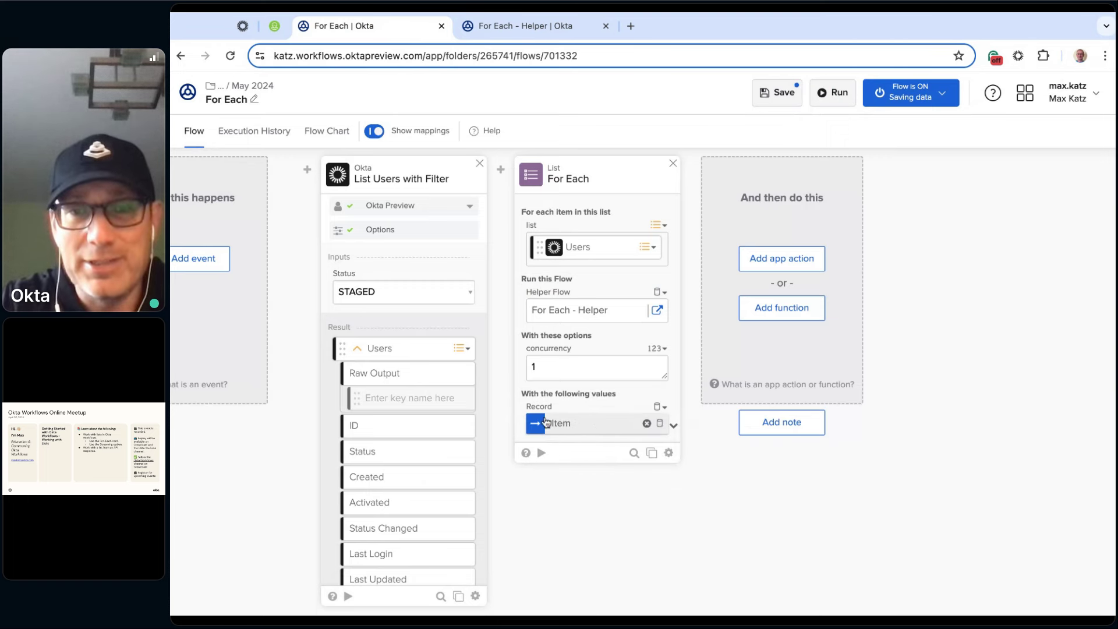
pyautogui.click(782, 99)
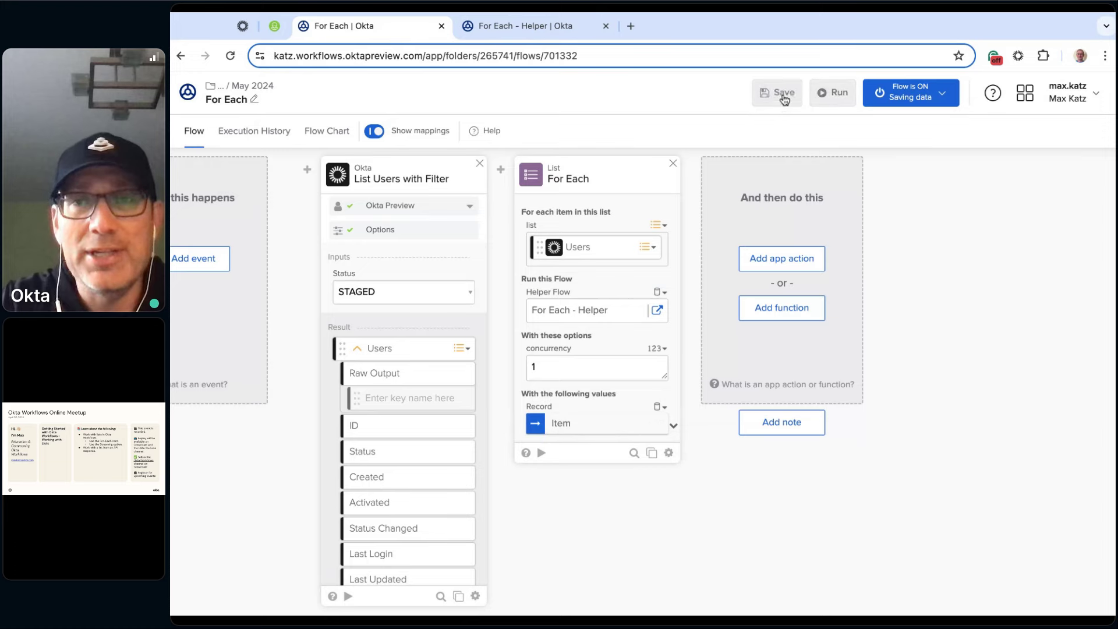
pyautogui.click(839, 94)
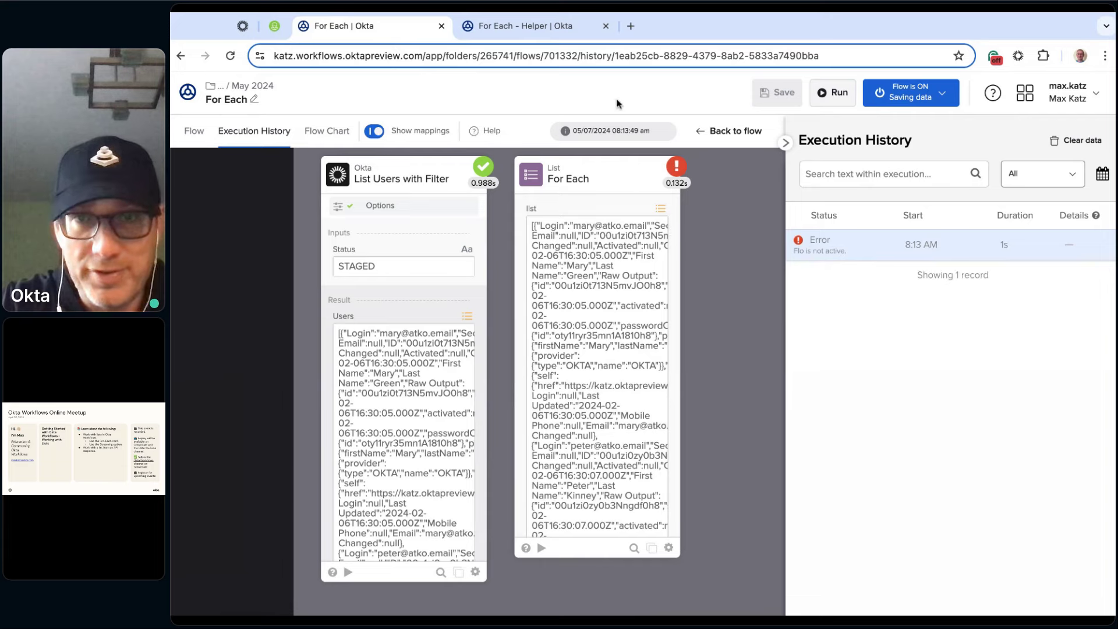
# Step: Turn the For Each - Helper flow on and run the For Each flow again
pyautogui.click(527, 26)
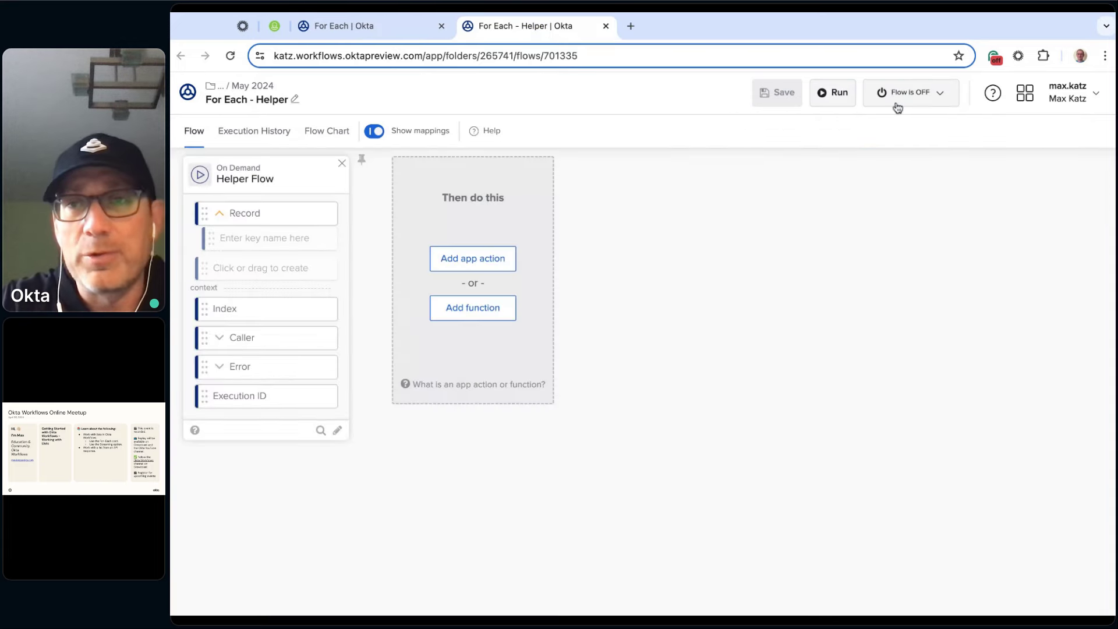
pyautogui.click(941, 94)
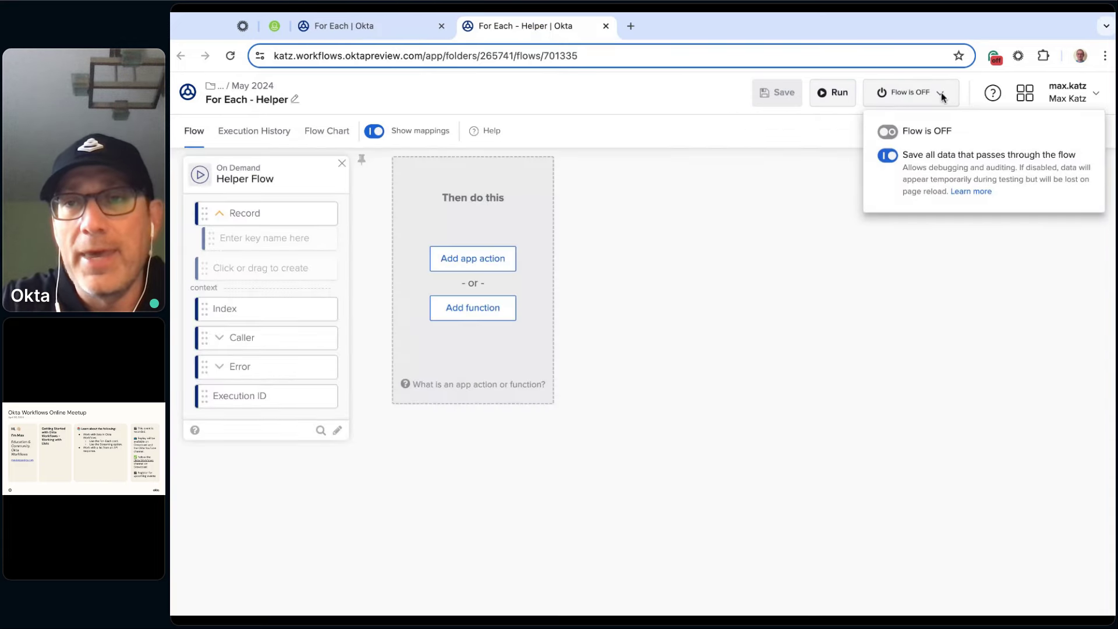
pyautogui.click(897, 137)
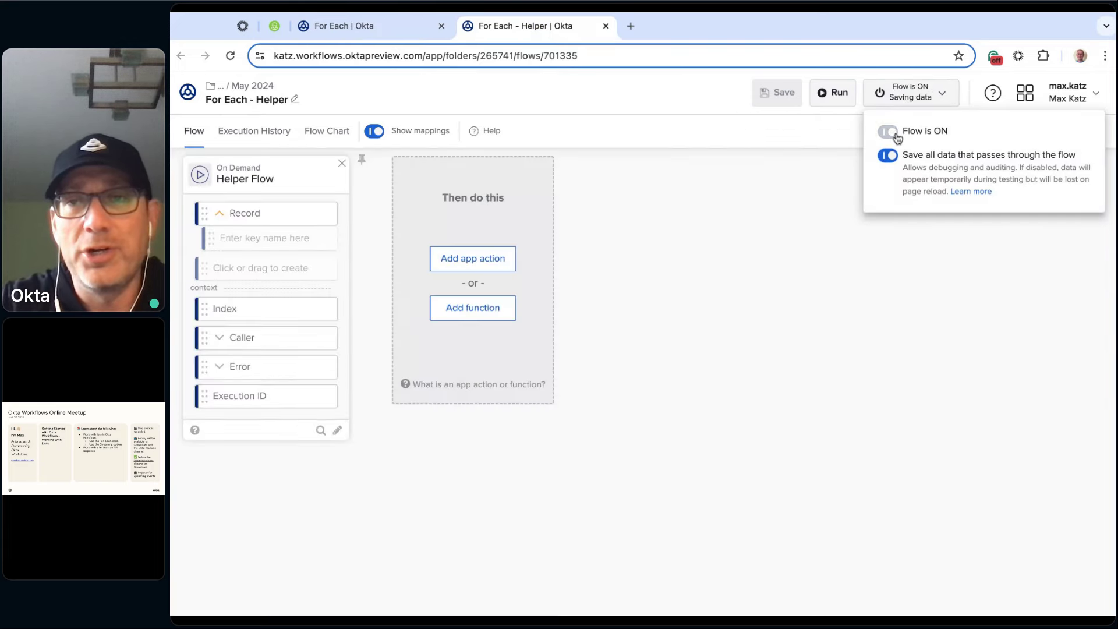
pyautogui.click(390, 31)
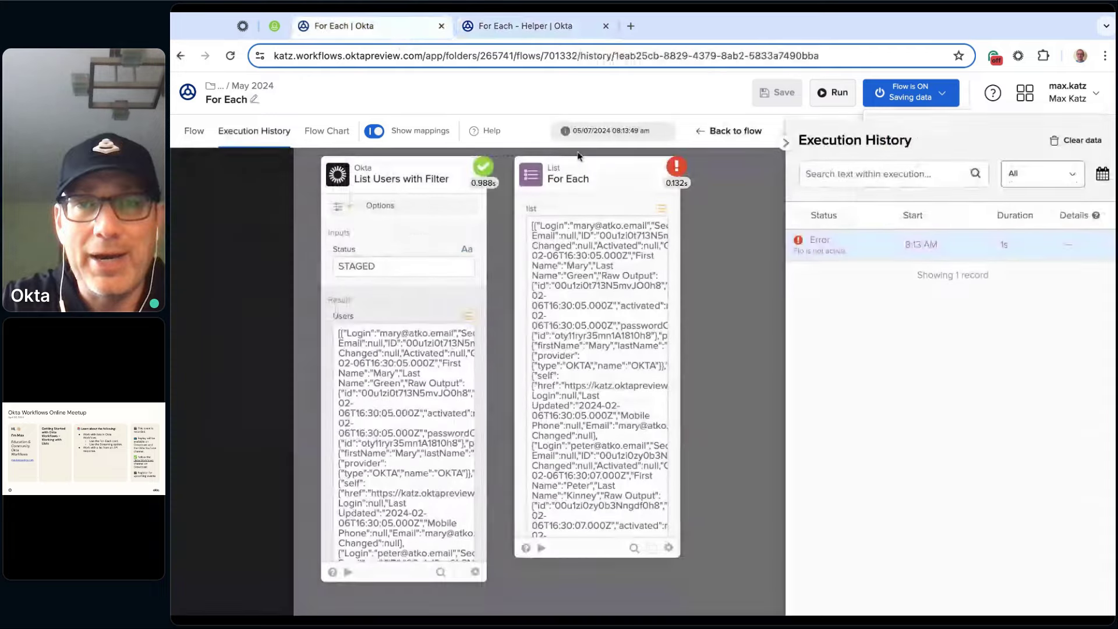
pyautogui.click(839, 97)
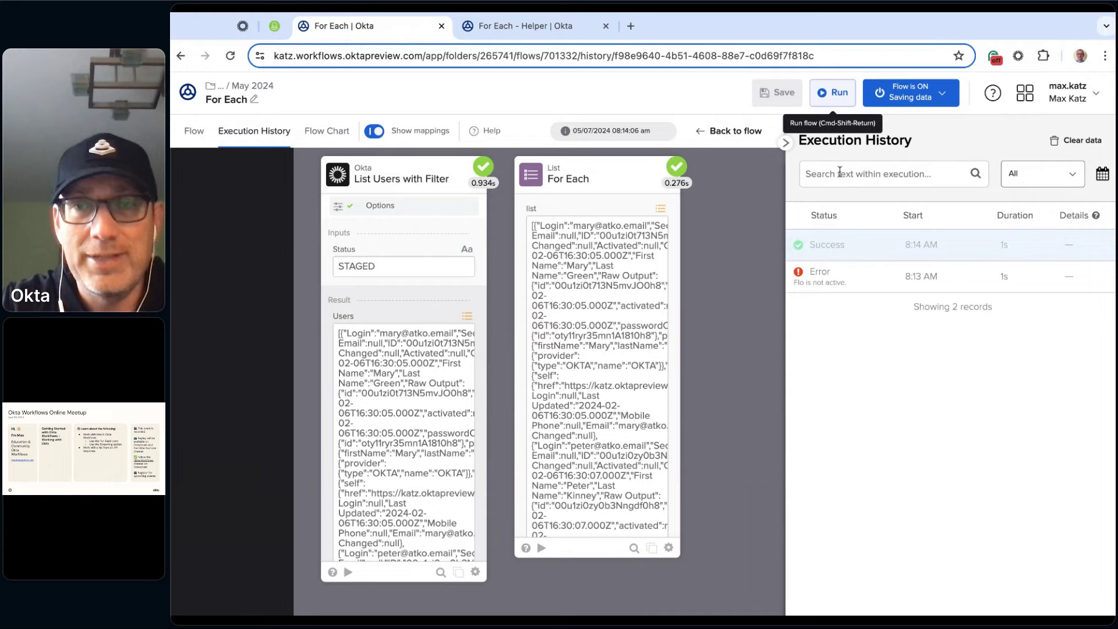
# Step: Examine the For Each - Helper flow's execution history and the Record details of the last-listed execution
pyautogui.click(529, 30)
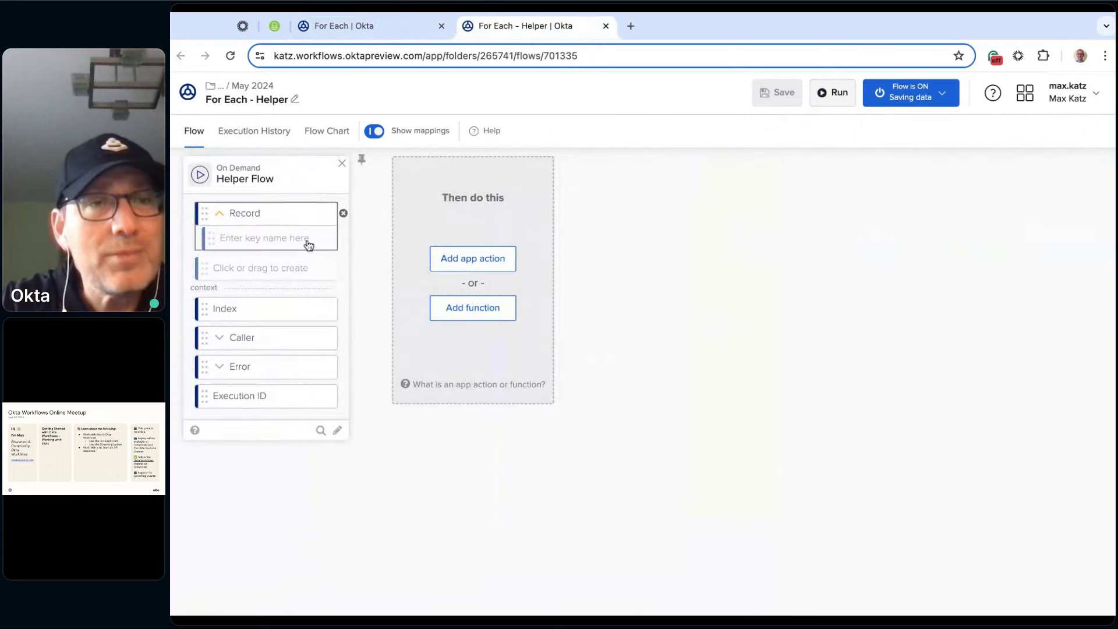
pyautogui.click(263, 131)
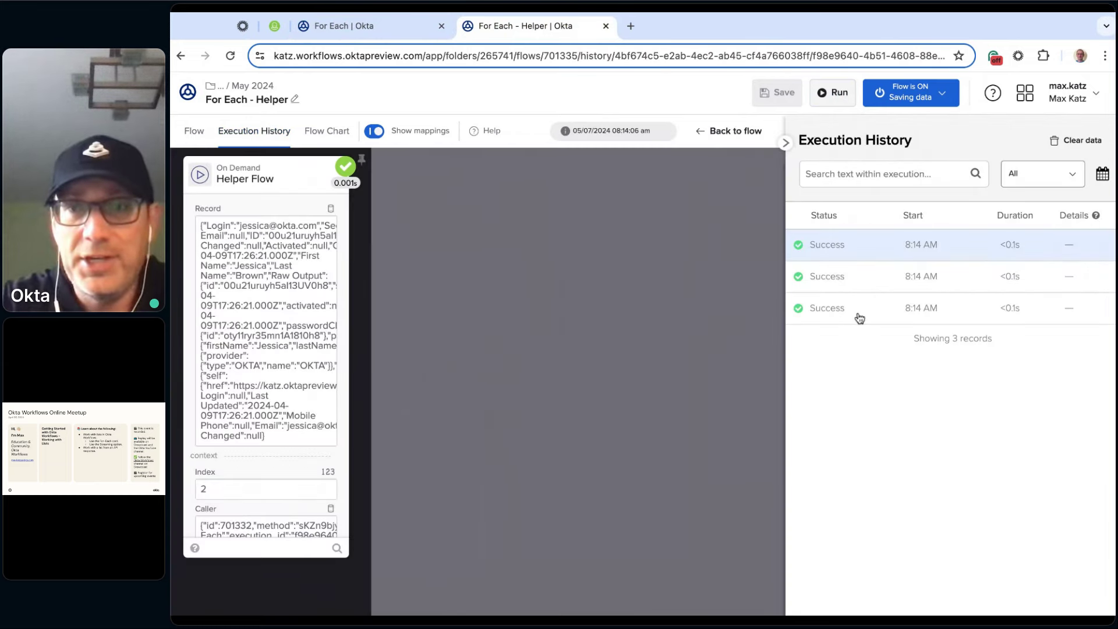
pyautogui.click(858, 314)
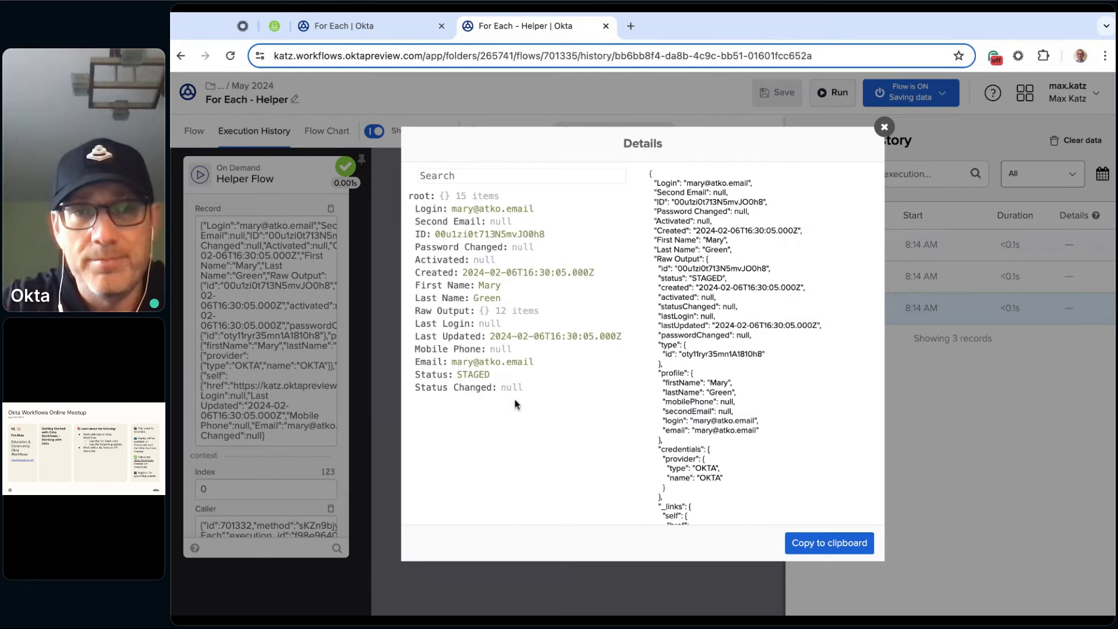
# Step: Inspect the Record details of the first-listed execution in the helper flow's history
pyautogui.click(884, 127)
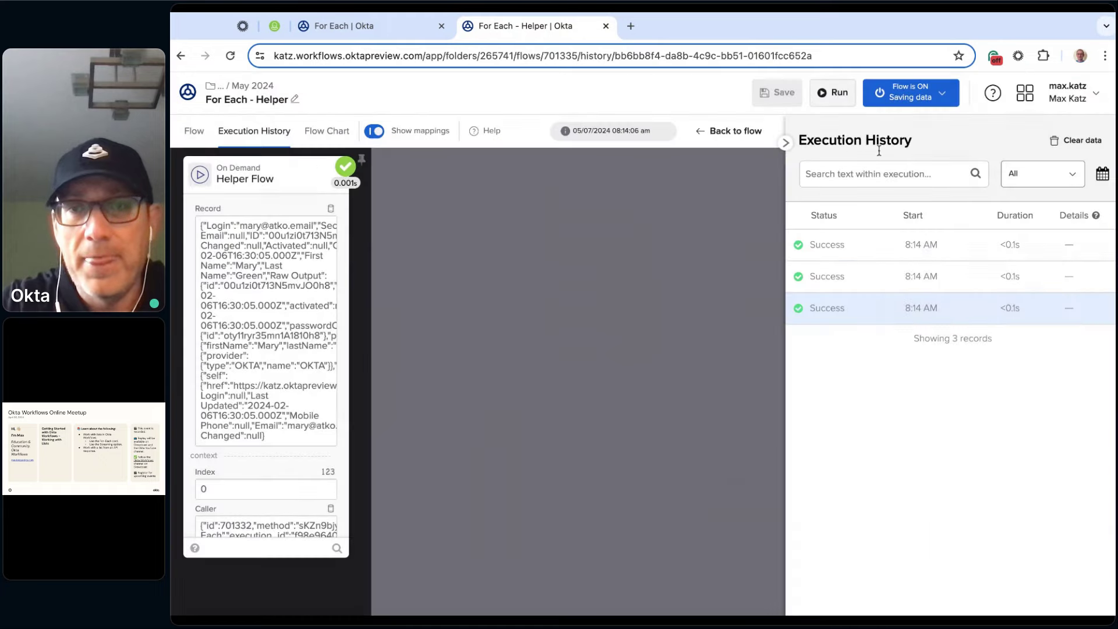
pyautogui.click(849, 250)
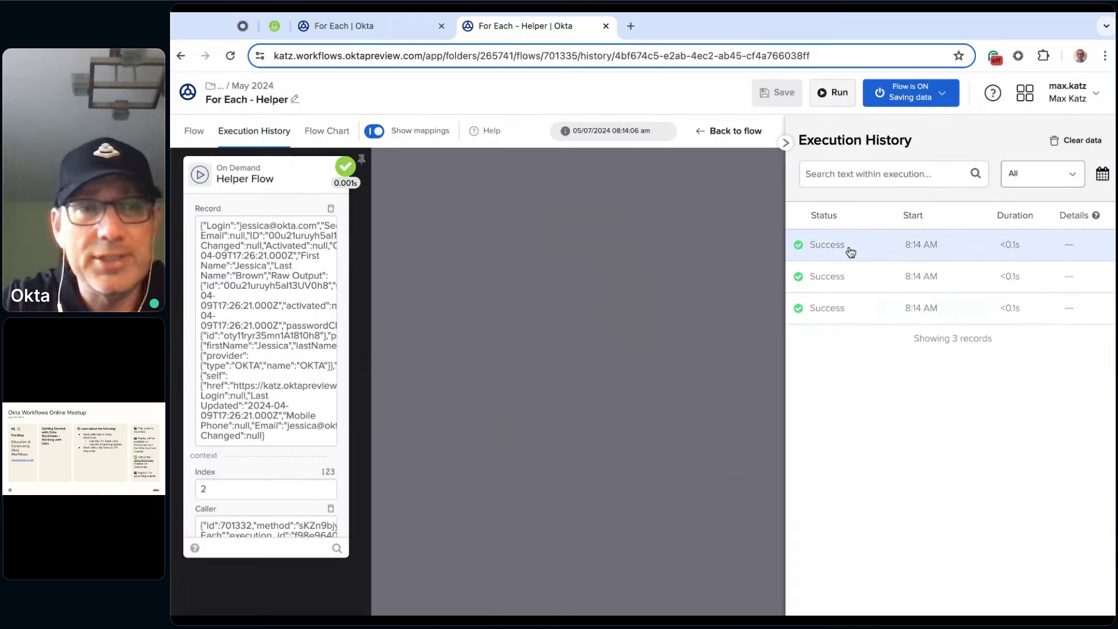
pyautogui.click(328, 227)
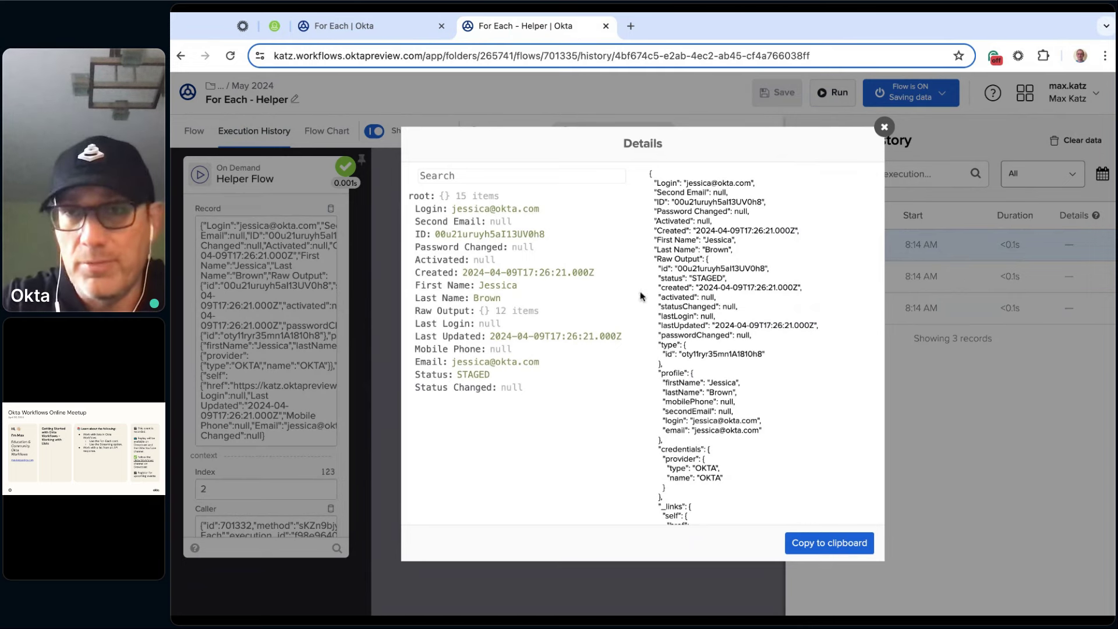
pyautogui.click(885, 126)
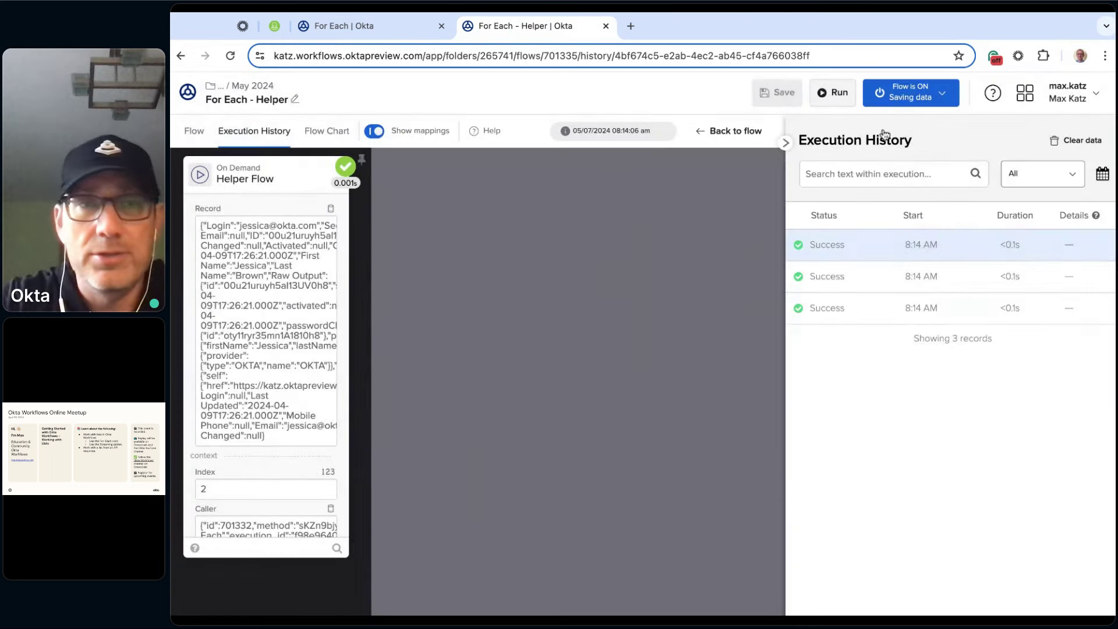
# Step: Add a Get Multiple function after the Helper Flow card and map Record to its object input
pyautogui.click(195, 136)
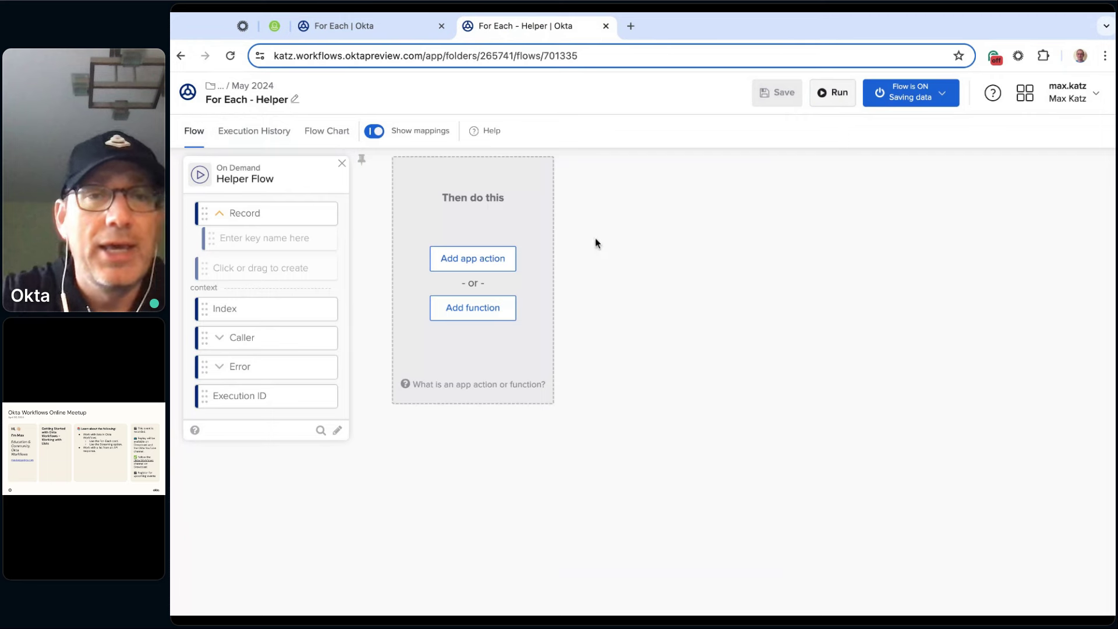
pyautogui.click(484, 310)
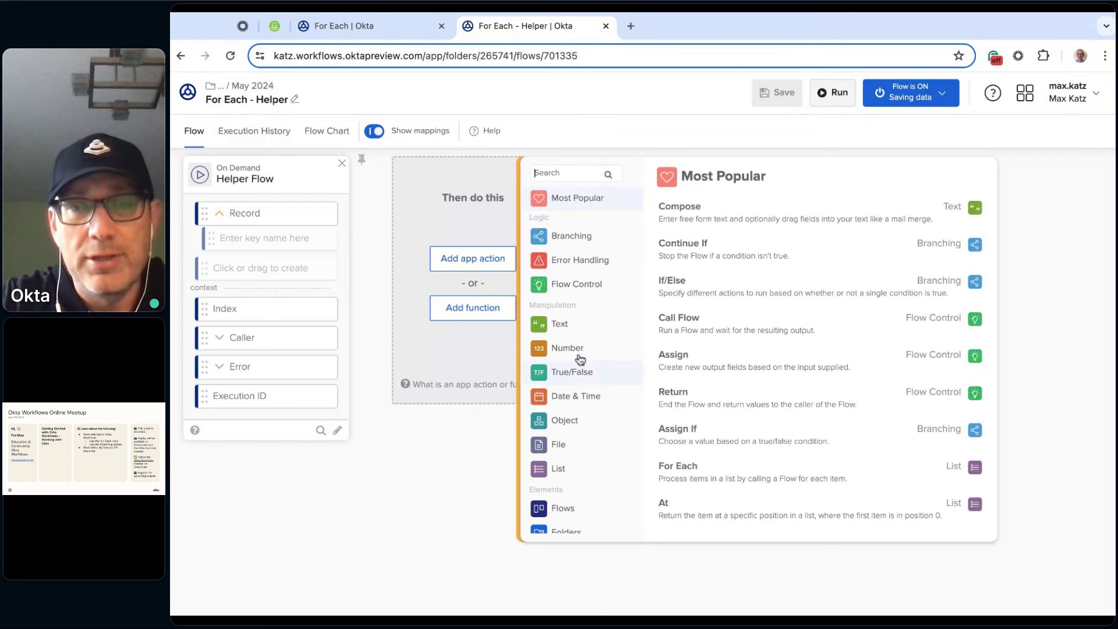
pyautogui.write('get mu')
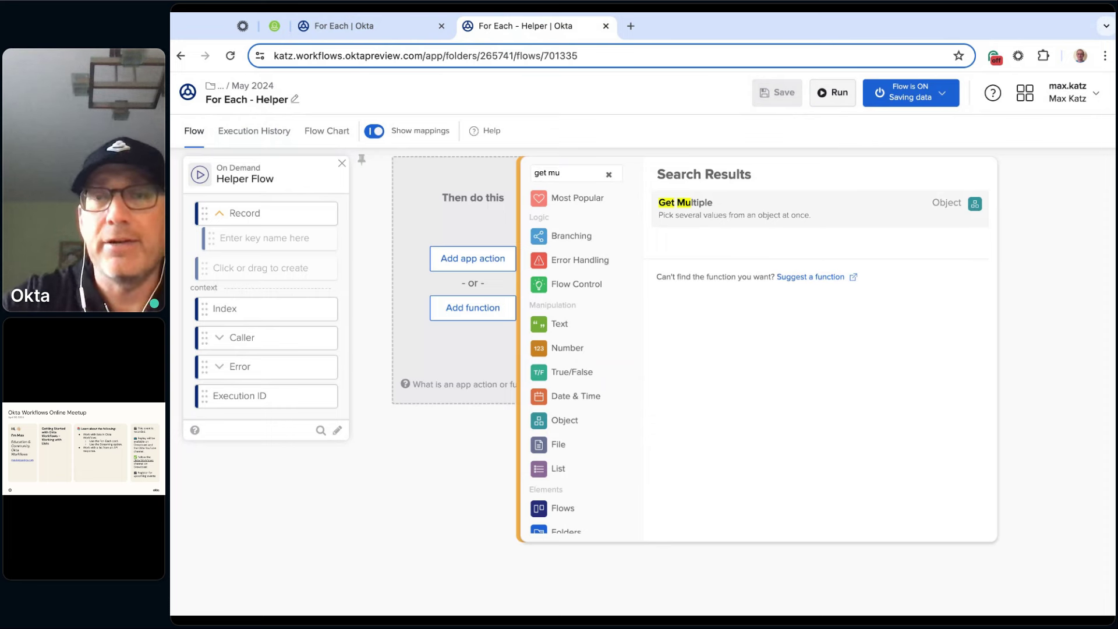
pyautogui.click(685, 207)
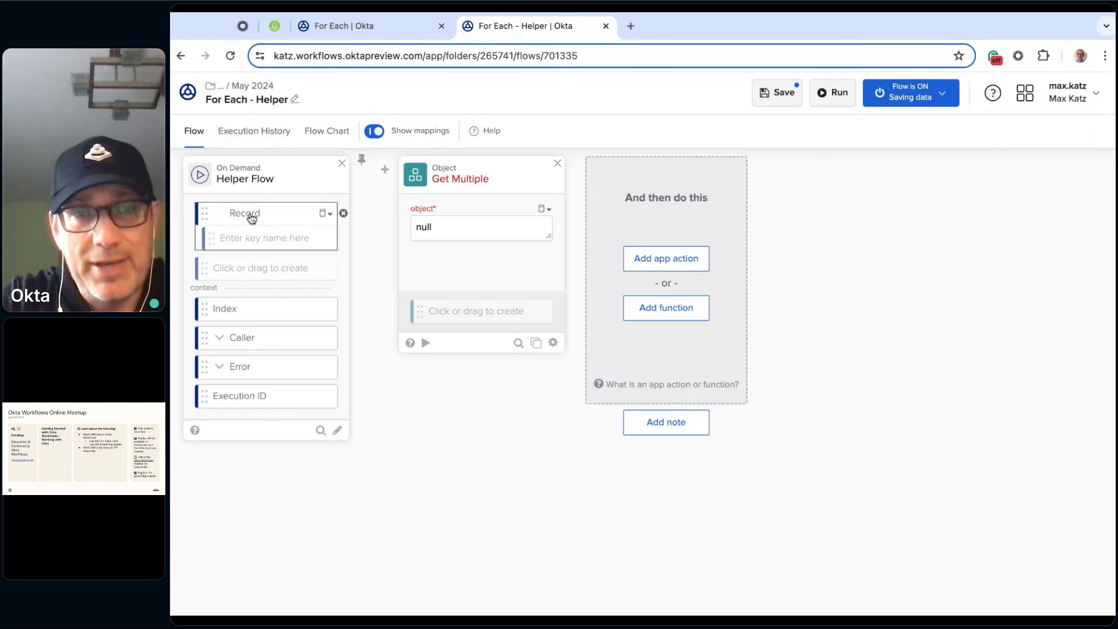
pyautogui.moveTo(252, 217); pyautogui.dragTo(482, 227)
# Step: Add a Login output field to the Get Multiple card
pyautogui.click(463, 318)
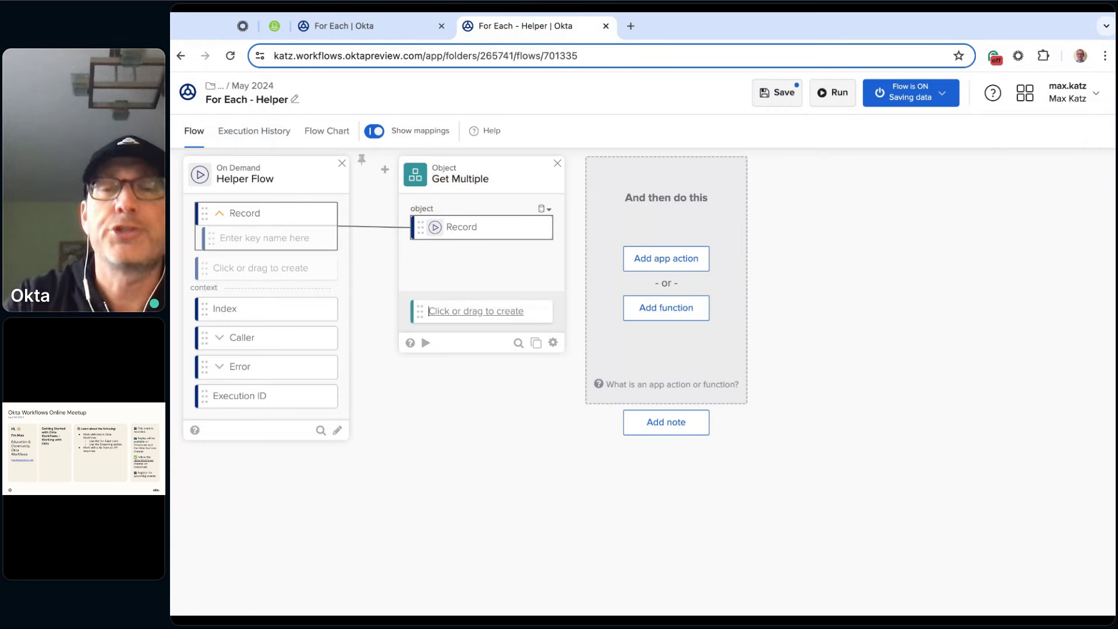
pyautogui.write('Lo')
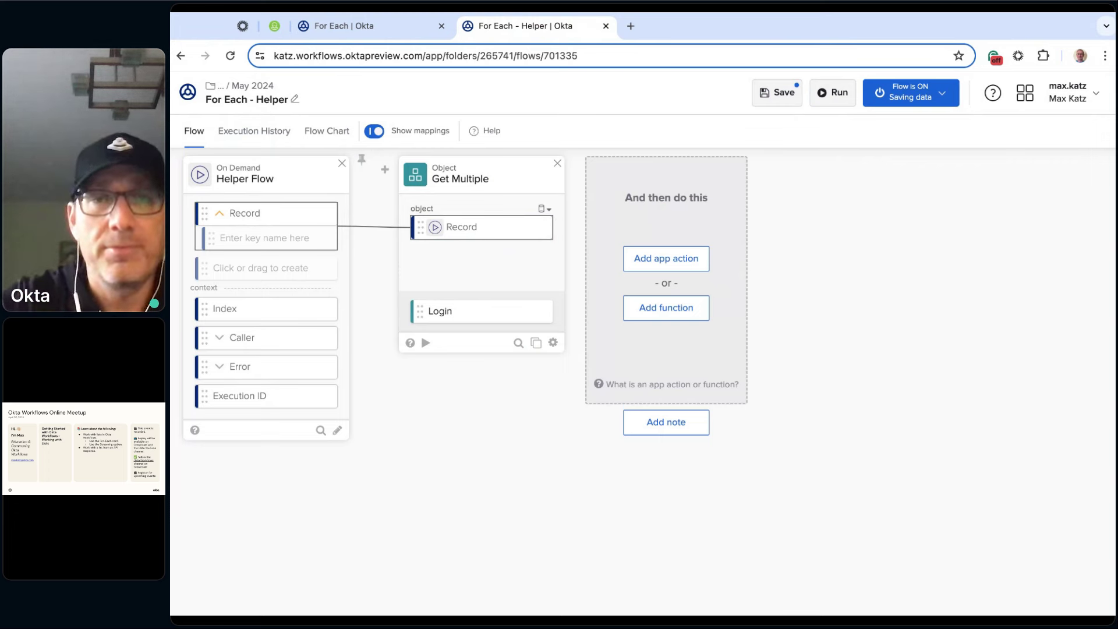
pyautogui.write('gin')
pyautogui.press('Return')
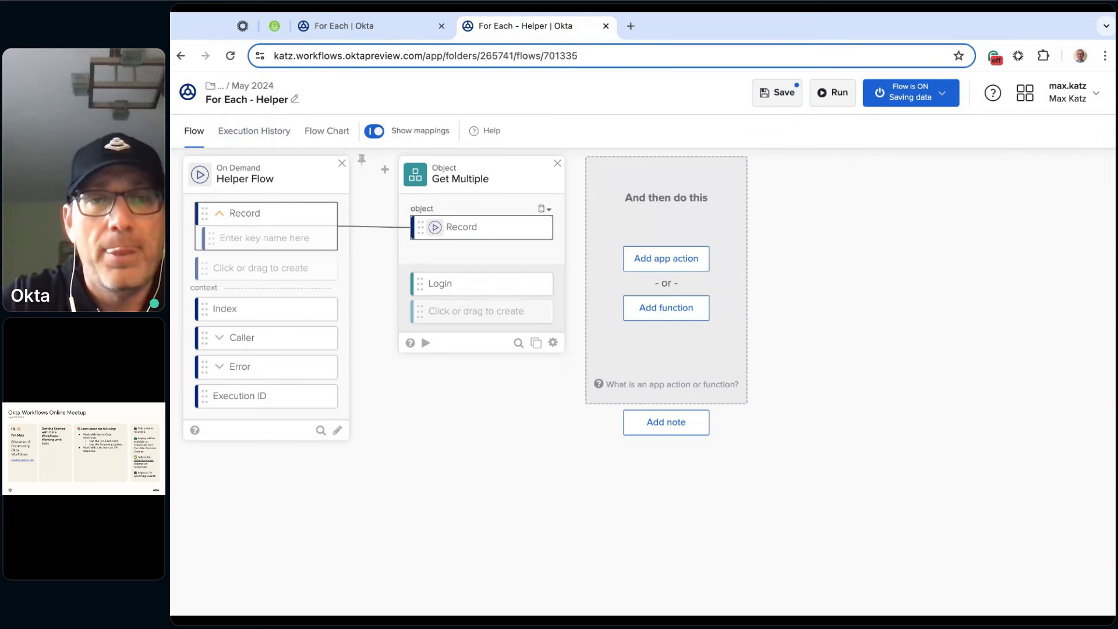
# Step: Check the Record's key names in the helper flow's execution details and return to the flow
pyautogui.click(262, 133)
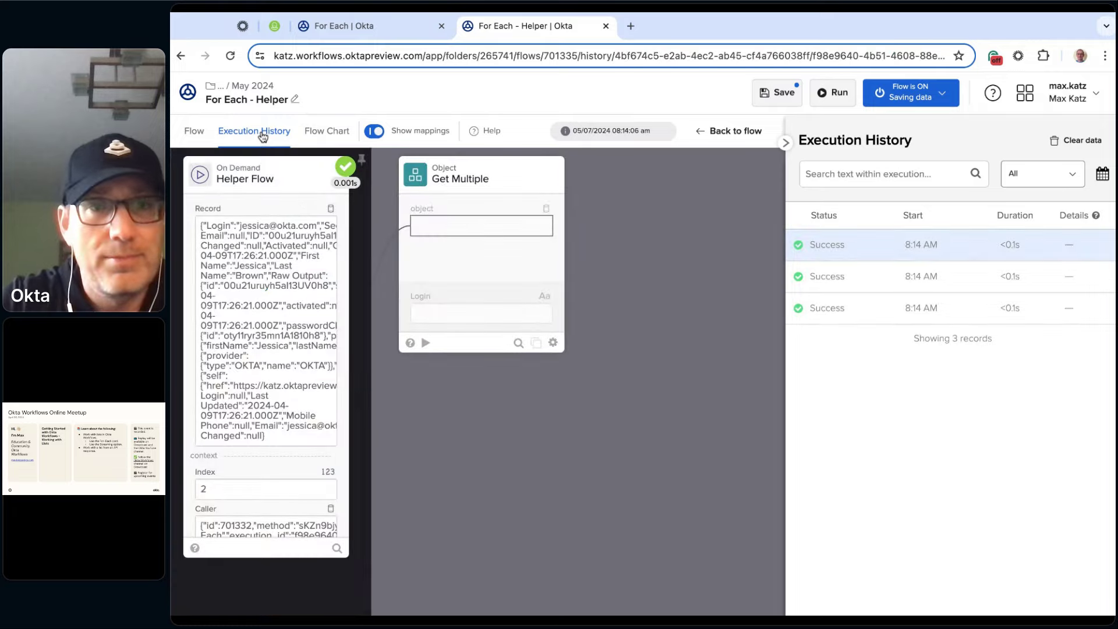
pyautogui.click(325, 228)
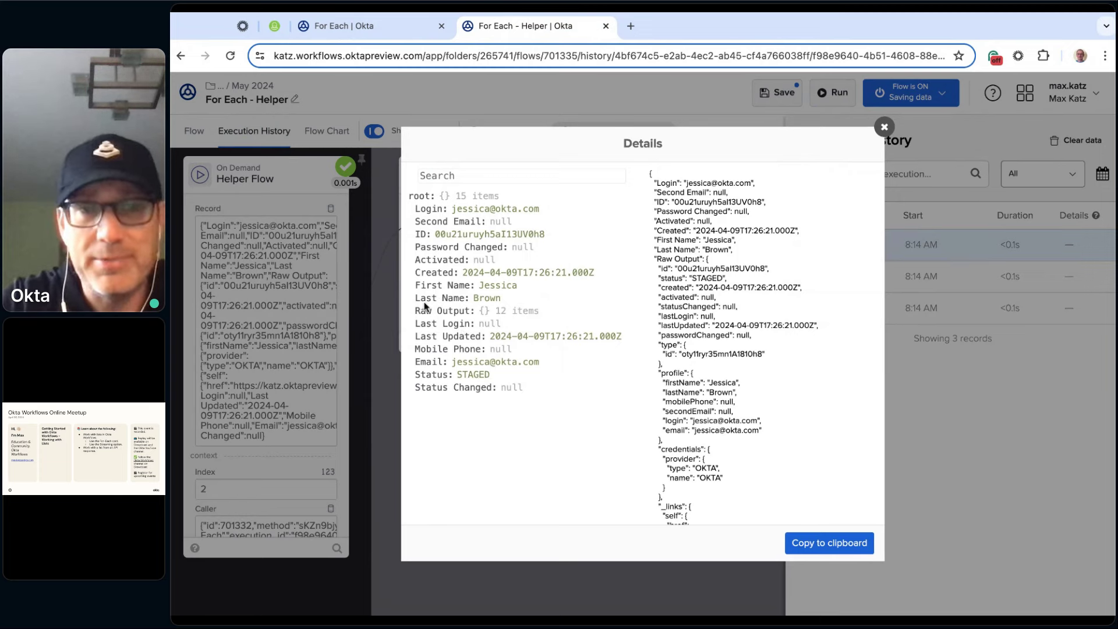
pyautogui.click(884, 128)
pyautogui.click(195, 131)
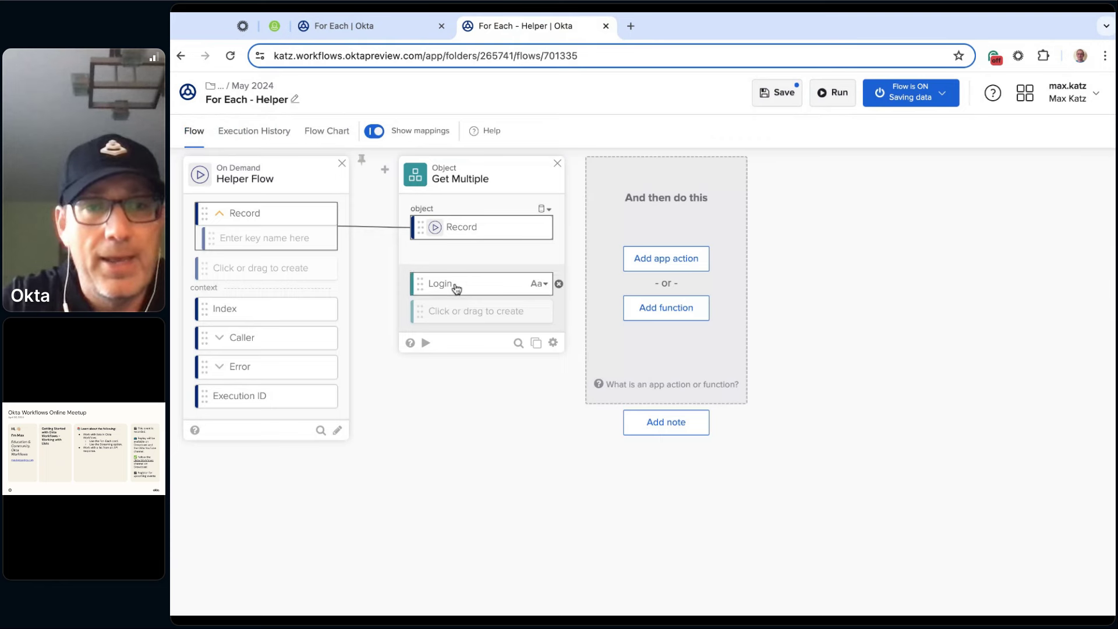
# Step: Add output fields named First Name and Last name to the Get Multiple card
pyautogui.click(453, 313)
pyautogui.write('First')
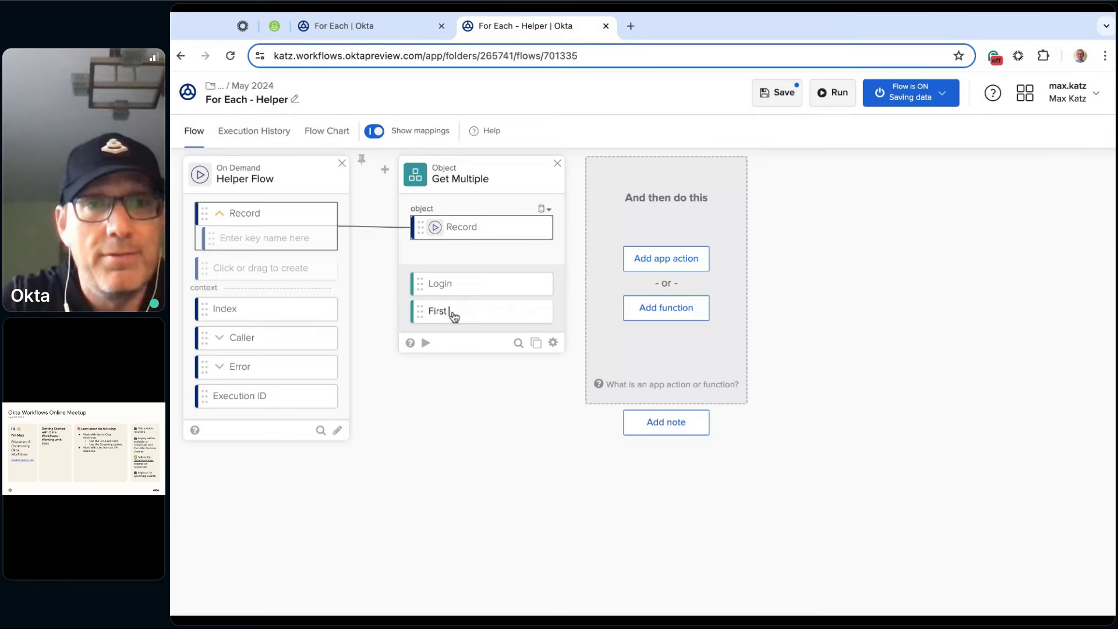
pyautogui.write(' Name')
pyautogui.press('Return')
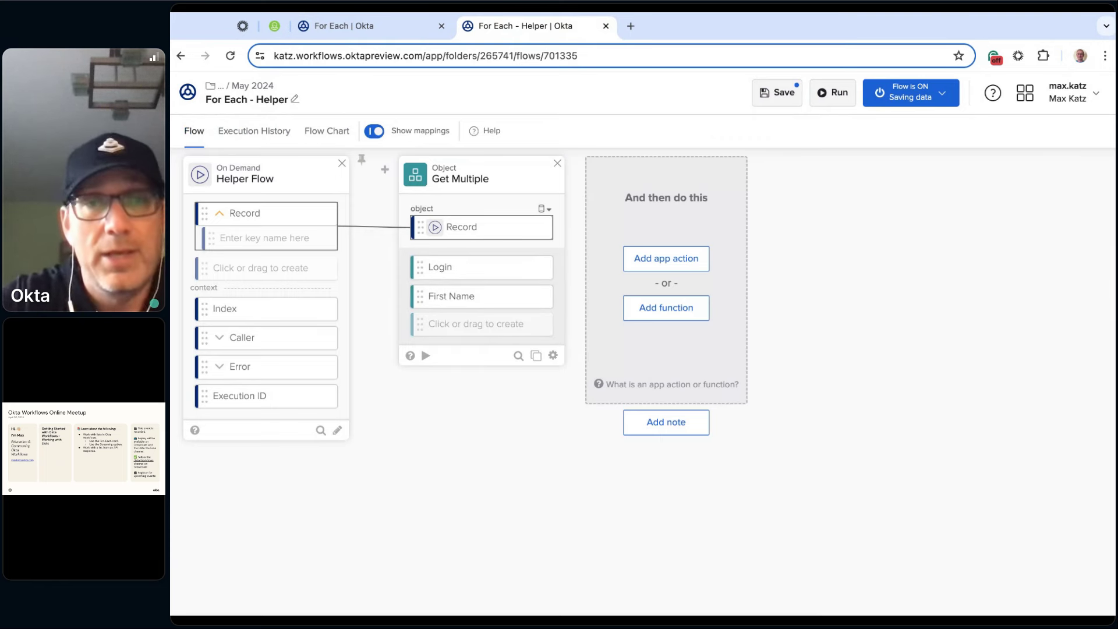
pyautogui.click(466, 328)
pyautogui.write('Last ba')
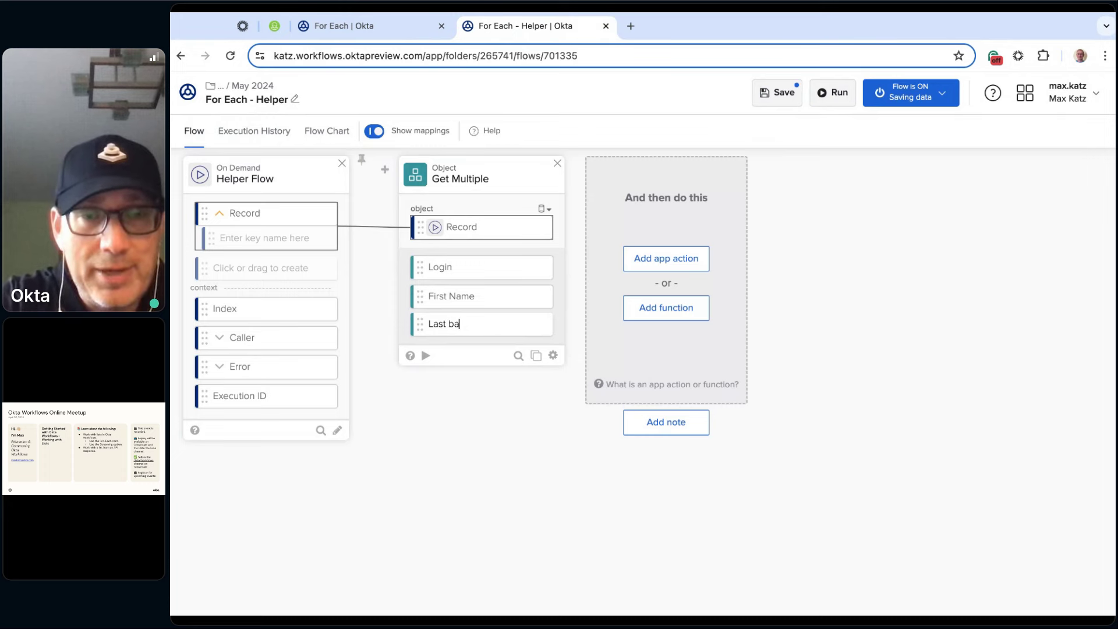
pyautogui.press('BackSpace')
pyautogui.press('BackSpace')
pyautogui.write('name')
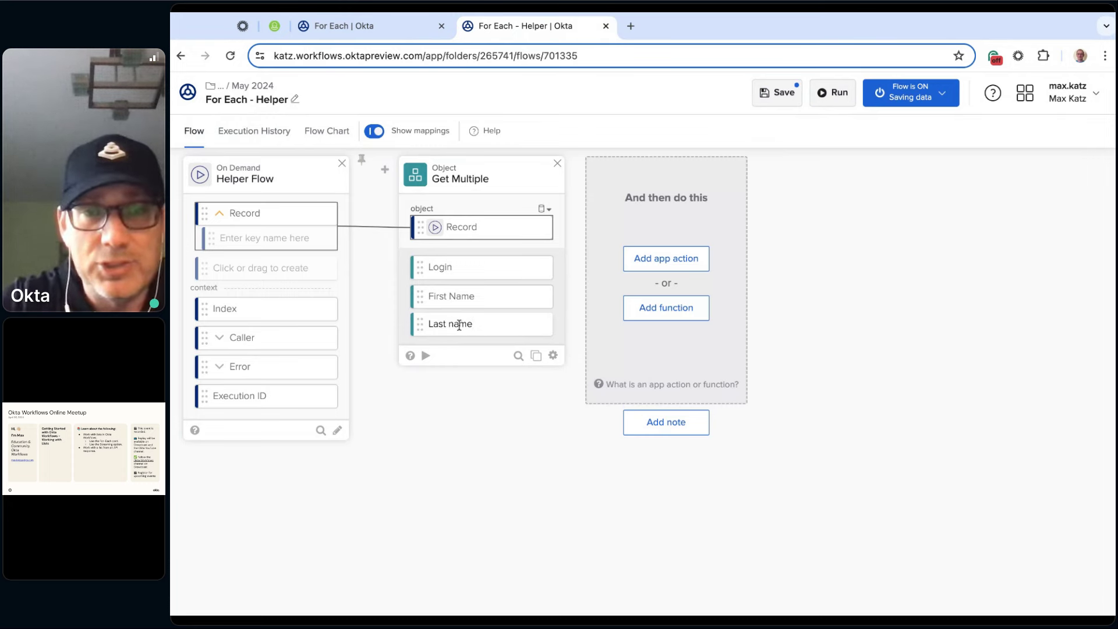
pyautogui.press('Return')
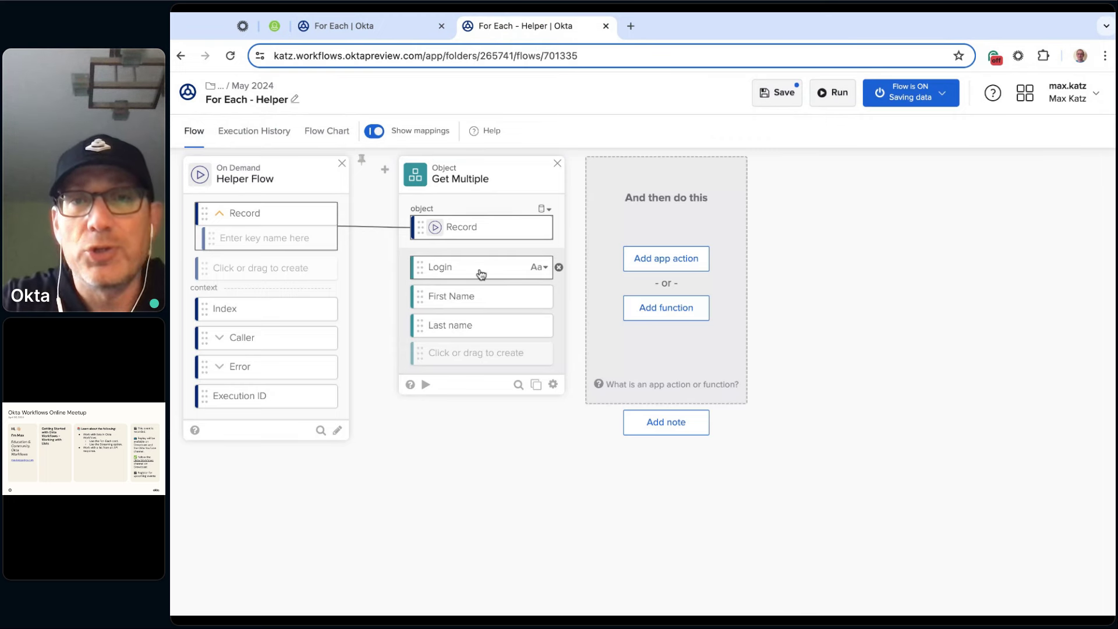
# Step: Copy the Record data from the helper flow's execution history and test the Get Multiple card with it as the object
pyautogui.click(265, 137)
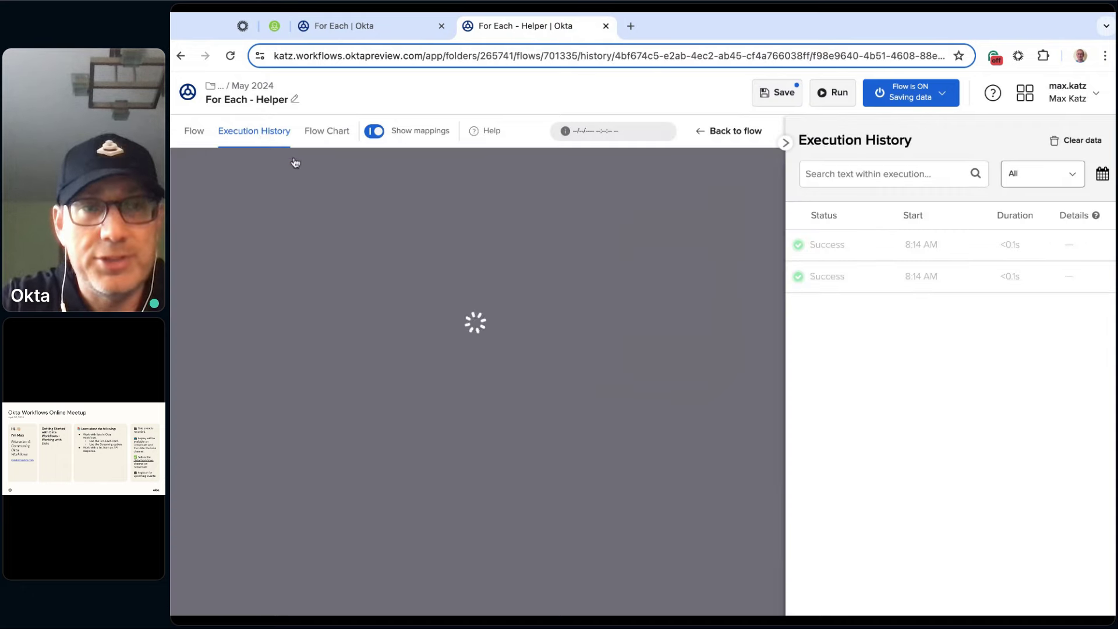
pyautogui.click(330, 228)
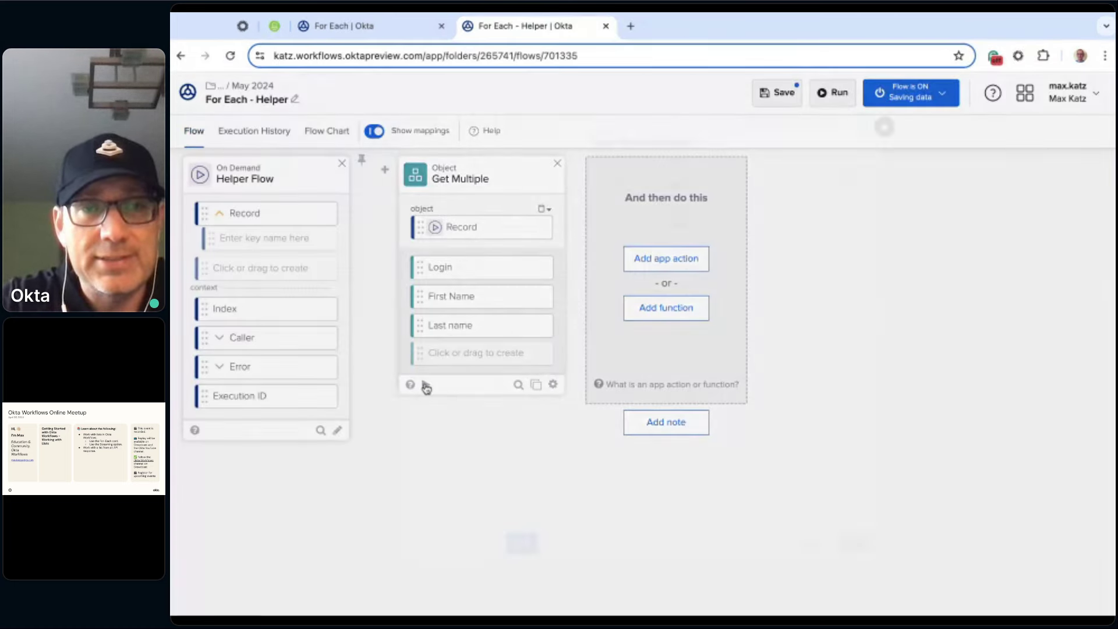
pyautogui.click(426, 386)
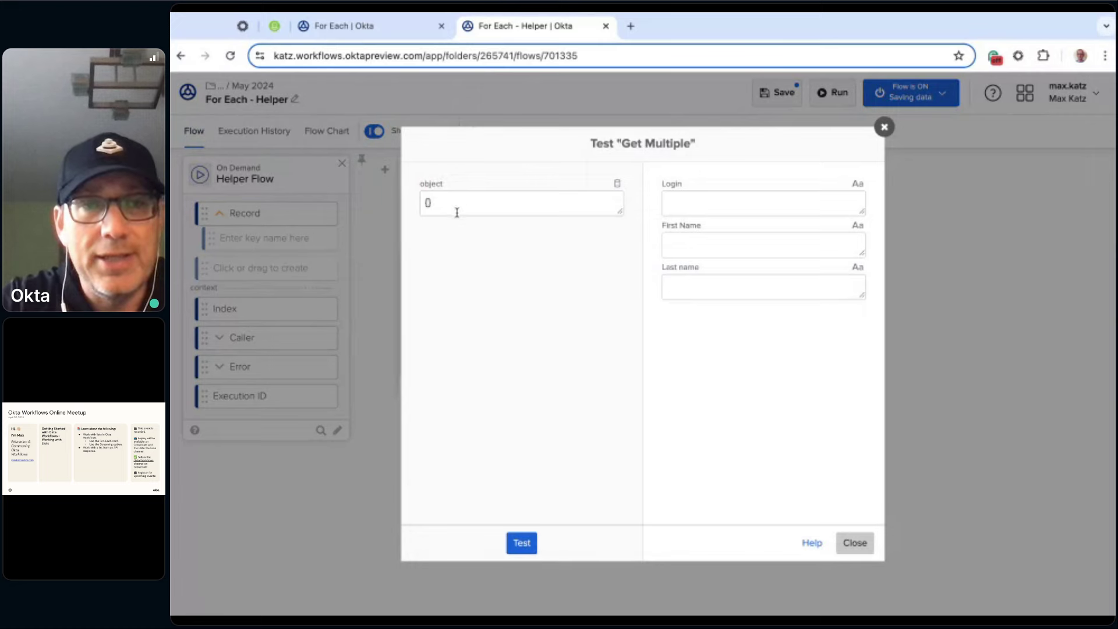
pyautogui.hotkey('ctrl', 'a')
pyautogui.press('BackSpace')
pyautogui.hotkey('ctrl', 'v')
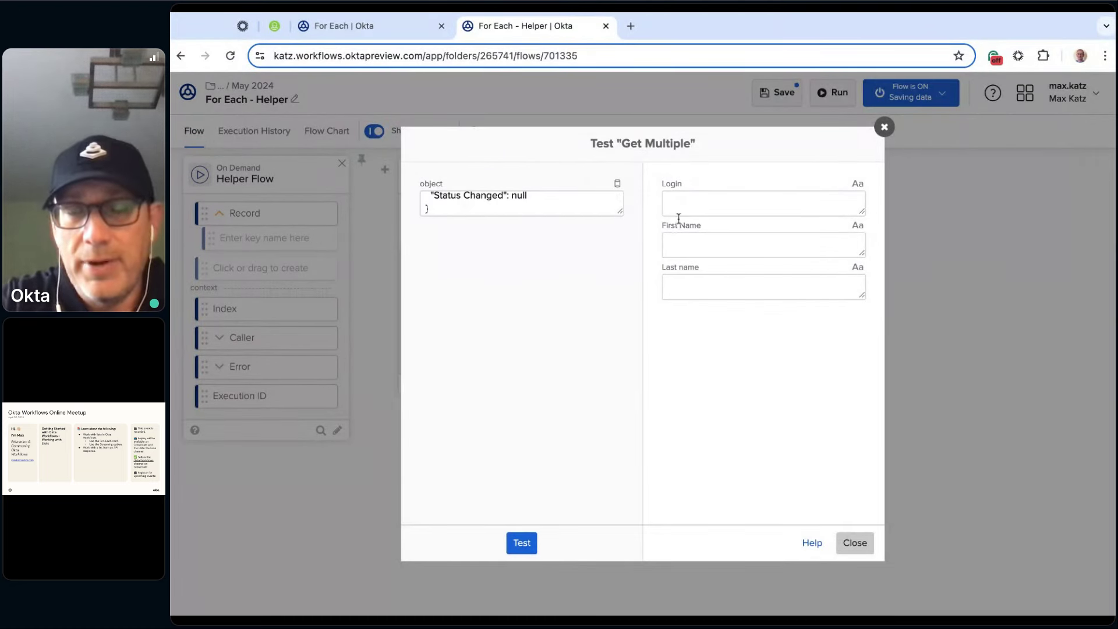
pyautogui.click(522, 546)
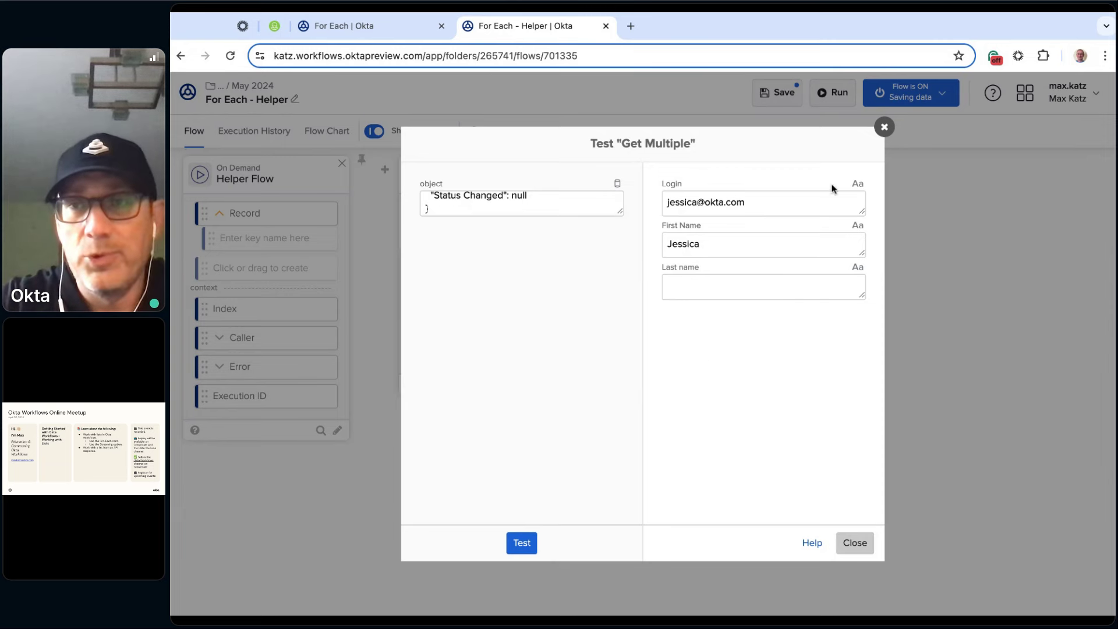
pyautogui.click(884, 126)
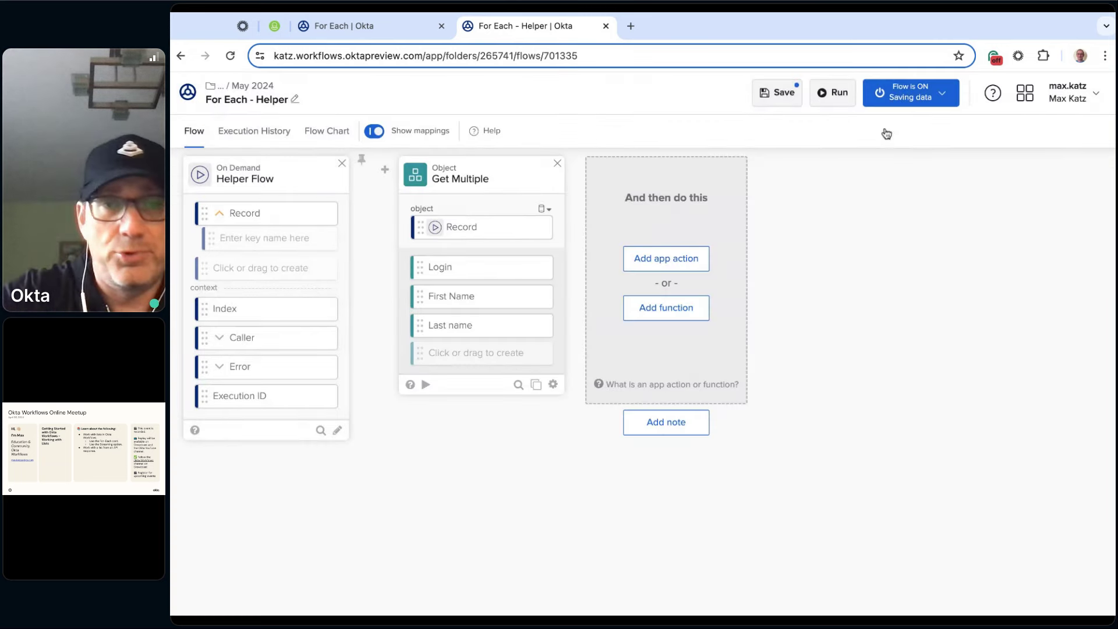
# Step: Change the display name of the Get Multiple card's Last name output to Last Name
pyautogui.moveTo(460, 332)
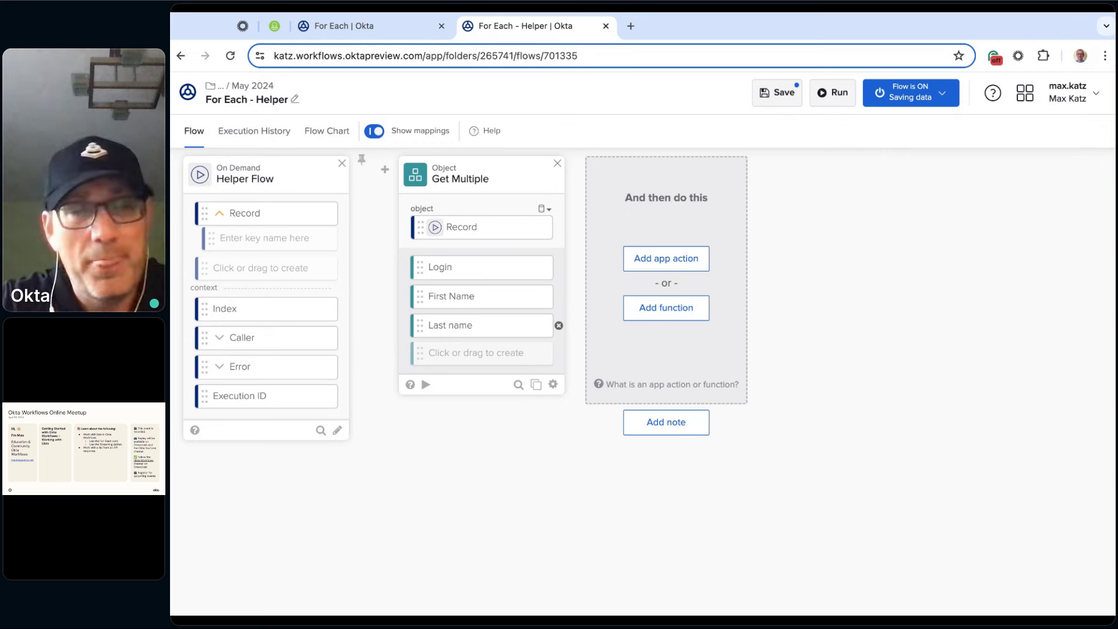
pyautogui.click(545, 327)
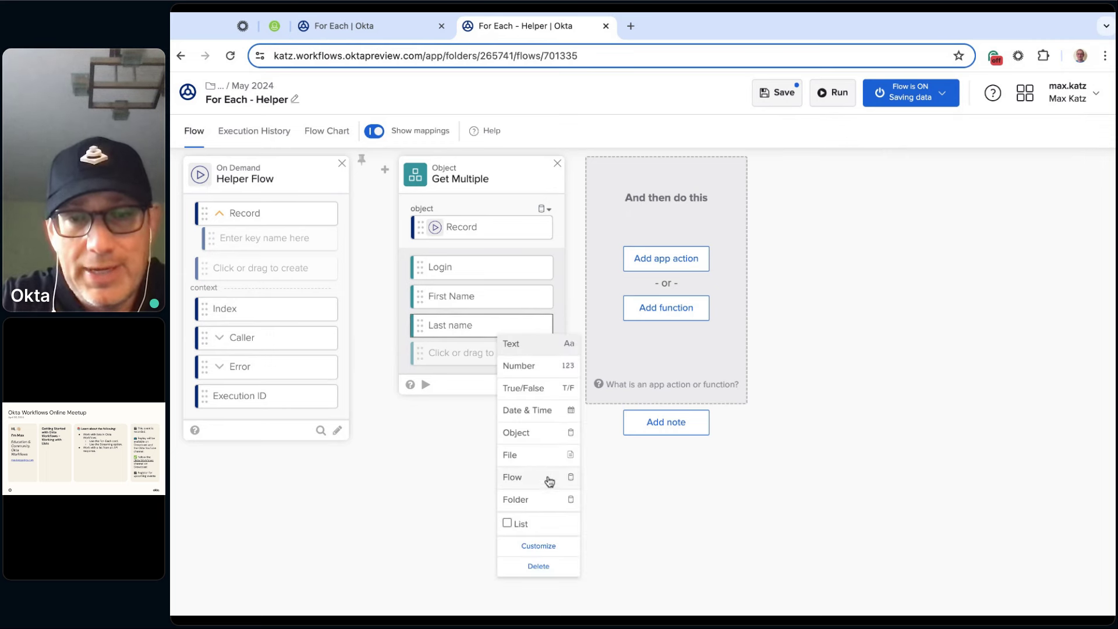
pyautogui.click(539, 546)
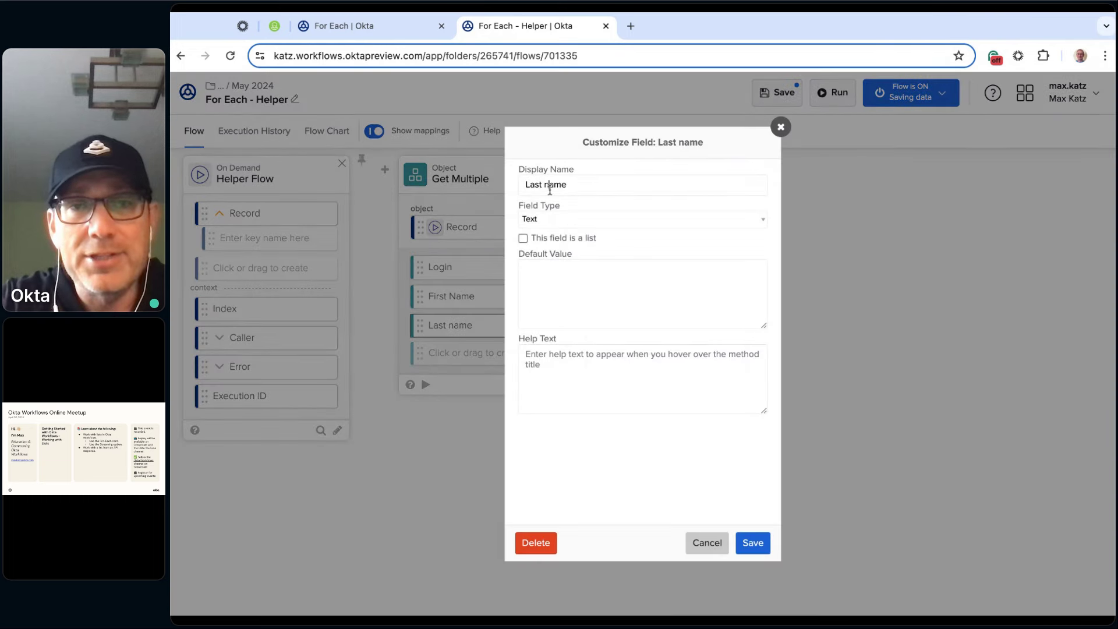
pyautogui.click(550, 185)
pyautogui.press('BackSpace')
pyautogui.write('N')
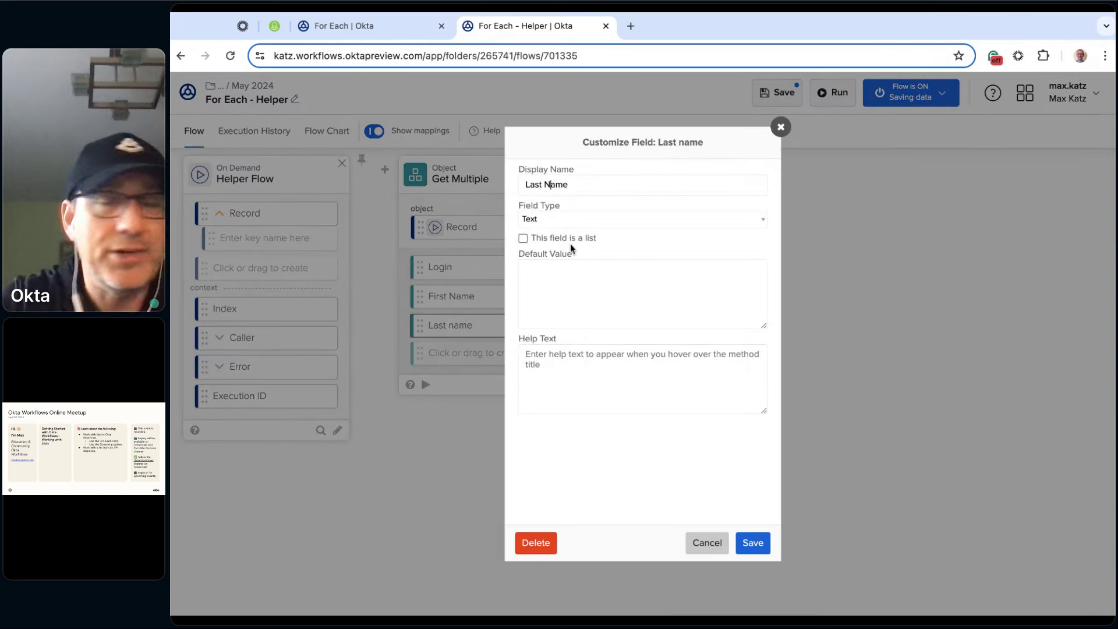
pyautogui.click(759, 547)
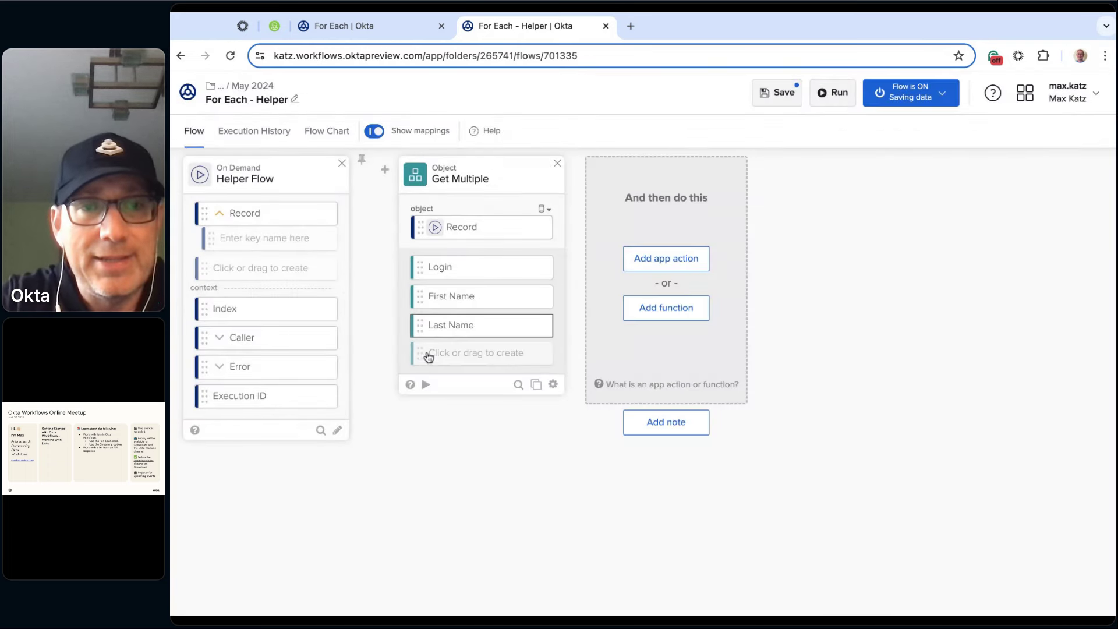
# Step: Test the Get Multiple card again with the copied Record as the object, and save the helper flow
pyautogui.click(426, 385)
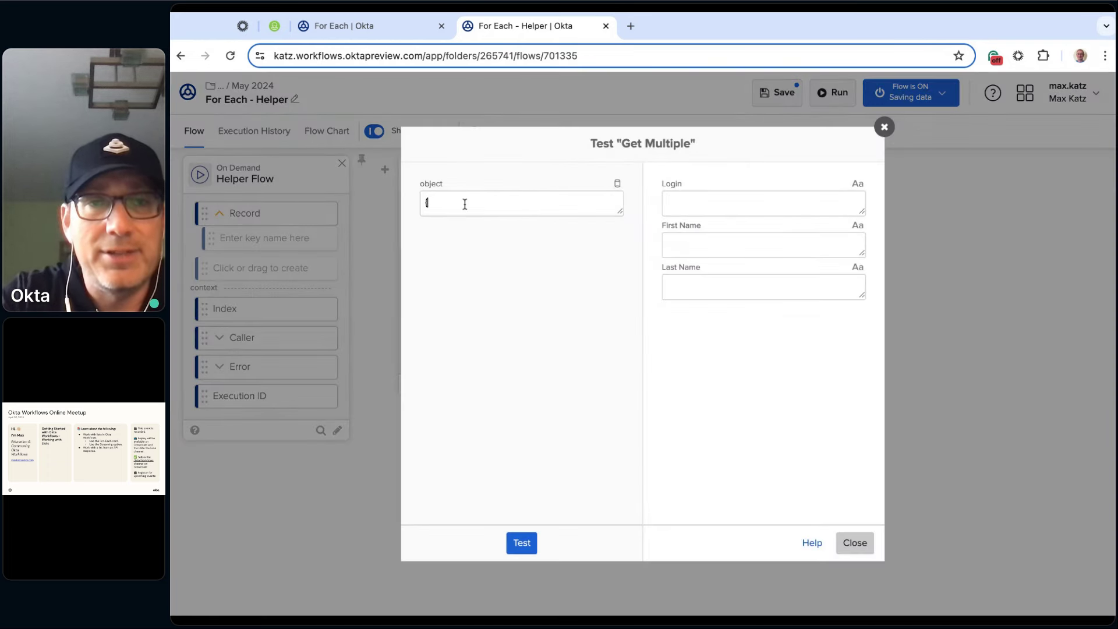
pyautogui.press('BackSpace')
pyautogui.hotkey('ctrl', 'v')
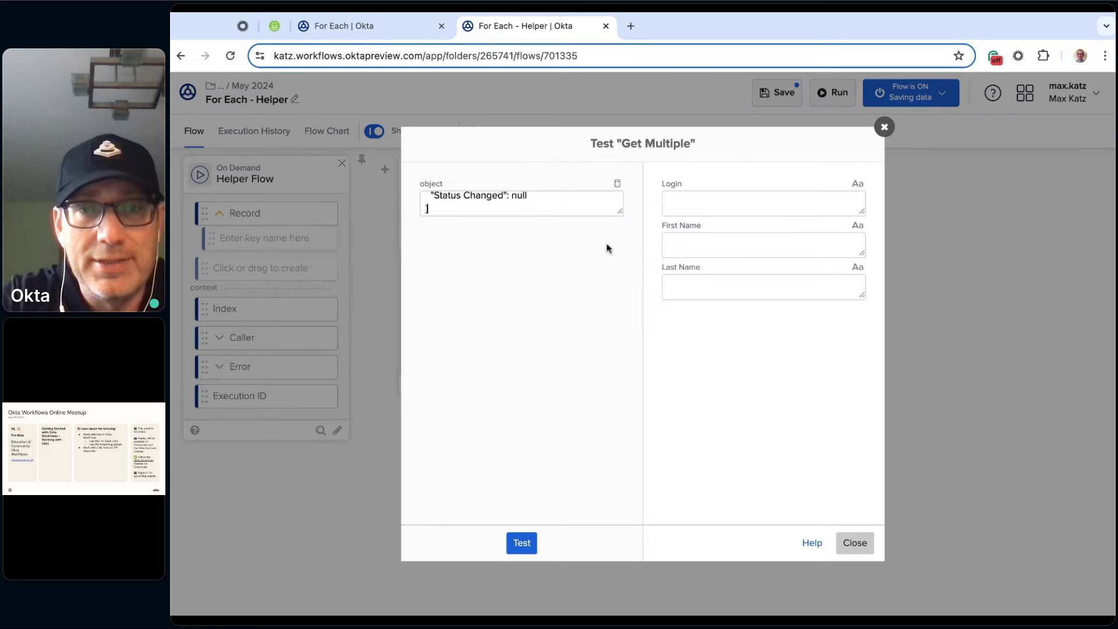
pyautogui.moveTo(619, 211); pyautogui.dragTo(612, 531)
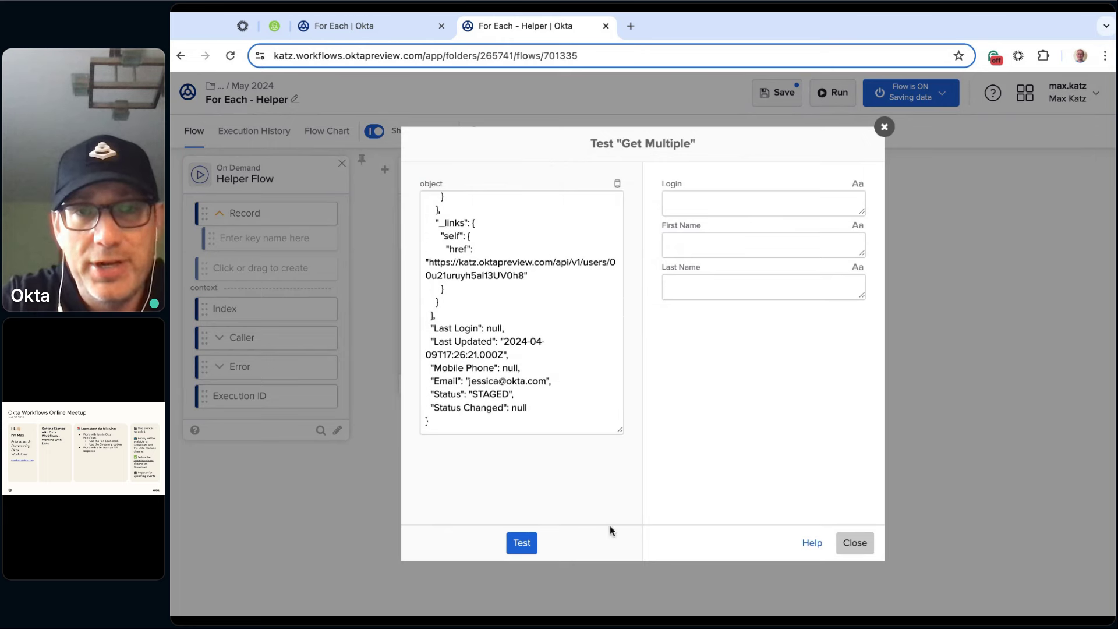
pyautogui.click(523, 542)
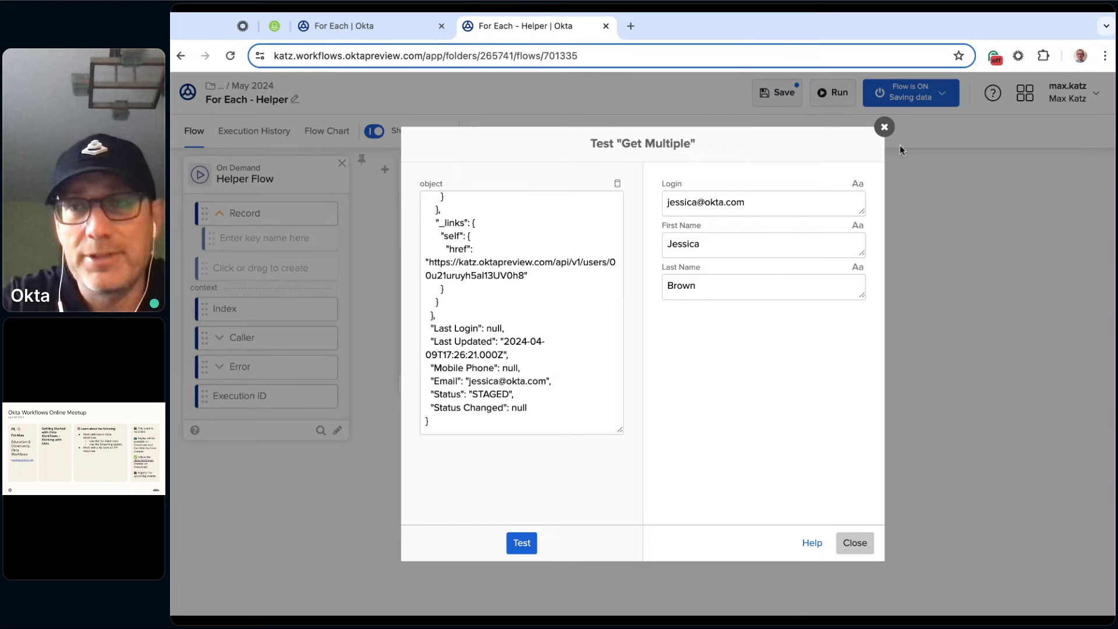
pyautogui.click(884, 127)
pyautogui.click(786, 98)
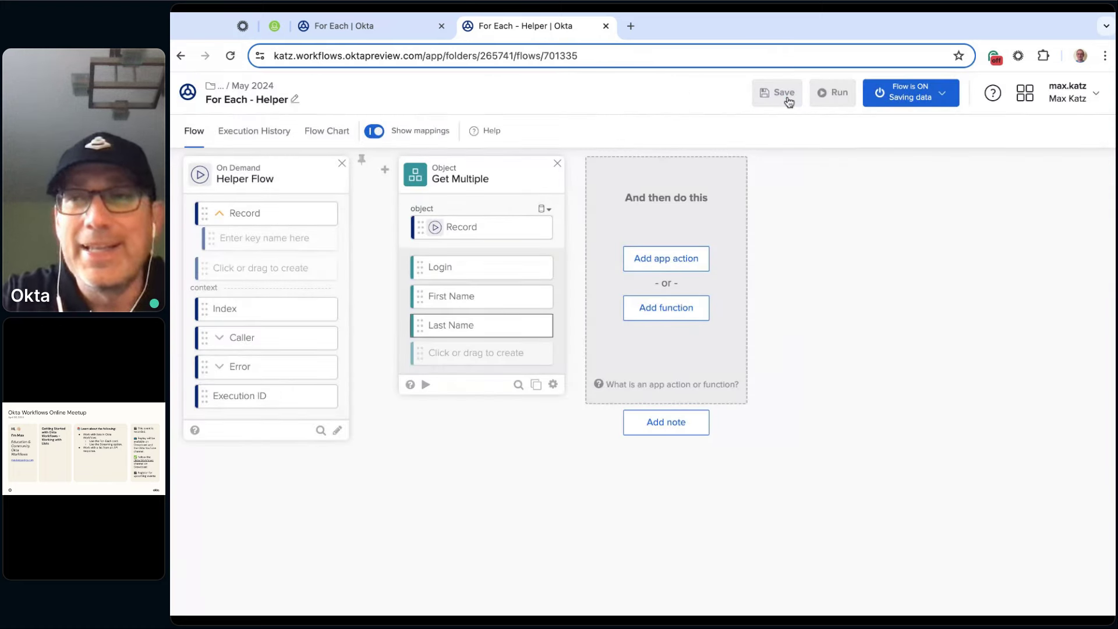
# Step: Run the For Each flow, and open the execution history of For Each - Helper
pyautogui.click(396, 29)
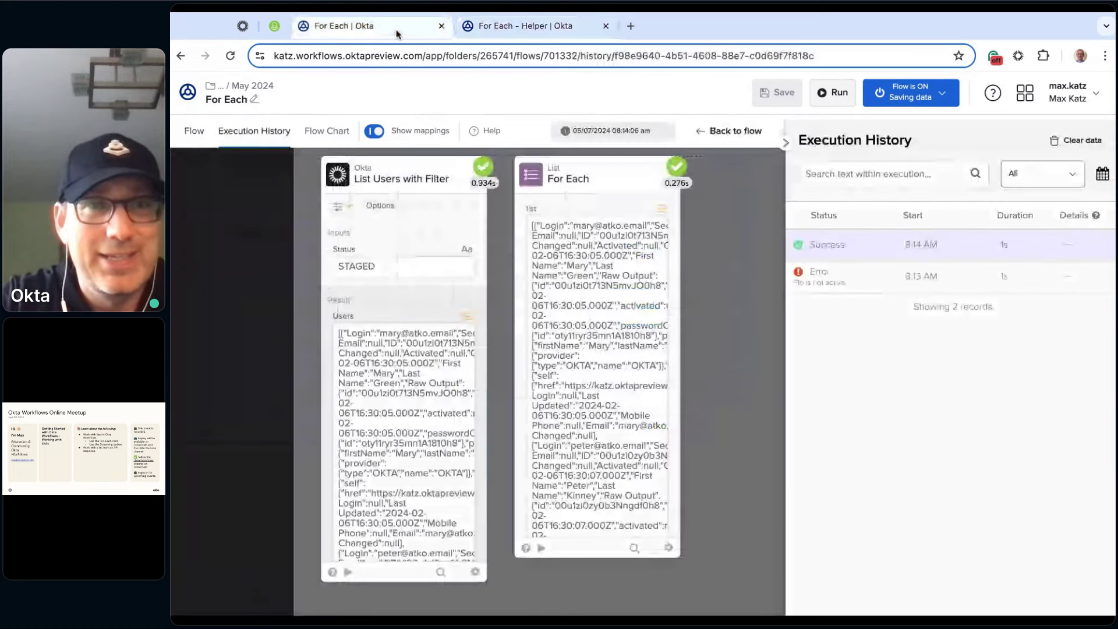
pyautogui.click(839, 95)
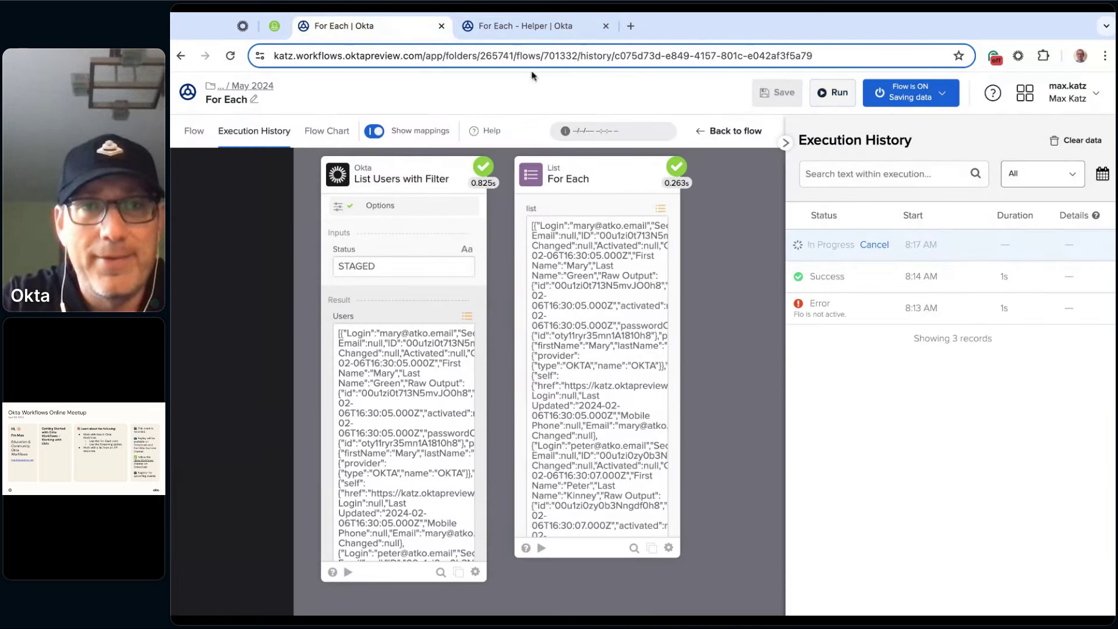
pyautogui.click(558, 26)
pyautogui.click(254, 131)
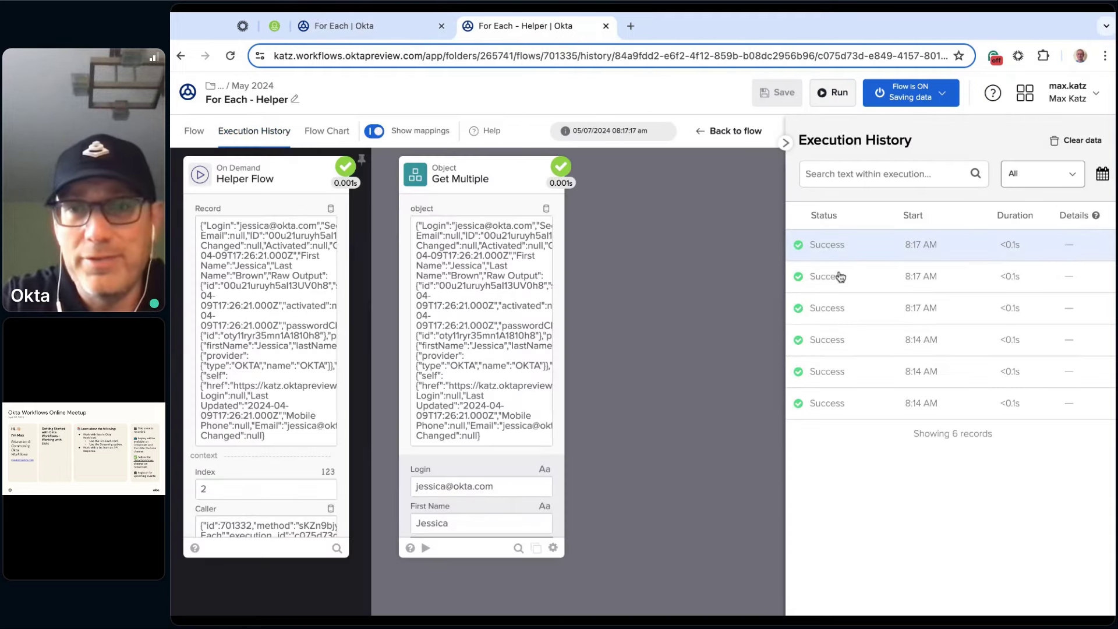
# Step: Review the Login, First Name and Last Name outputs of Get Multiple in each of the three 8:17 AM helper runs
pyautogui.click(838, 277)
pyautogui.click(831, 256)
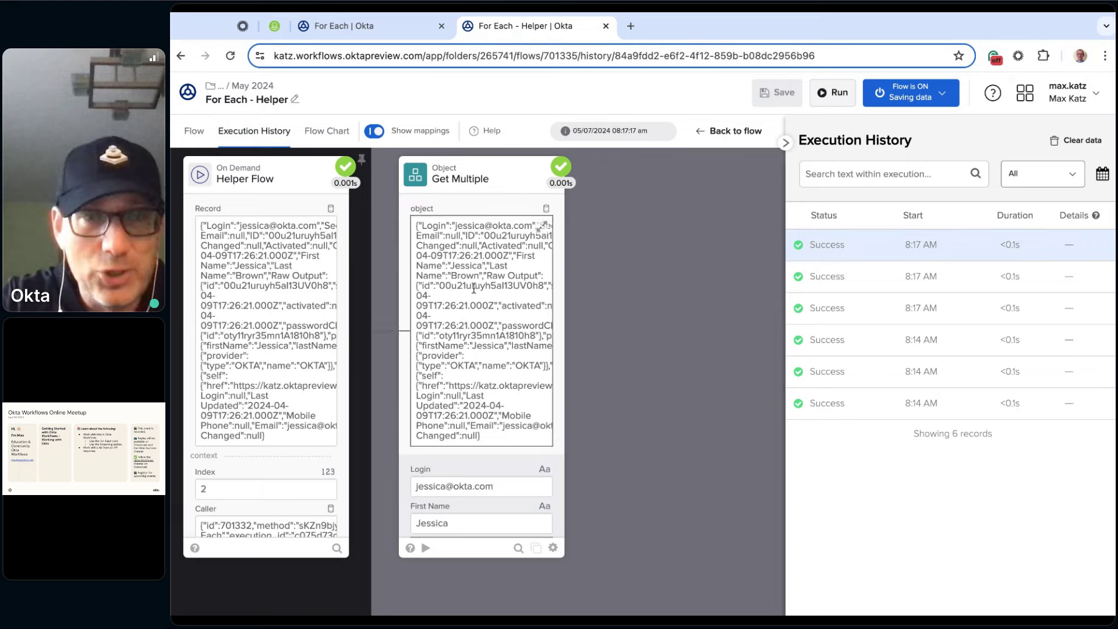
pyautogui.scroll(-1, 414, 262)
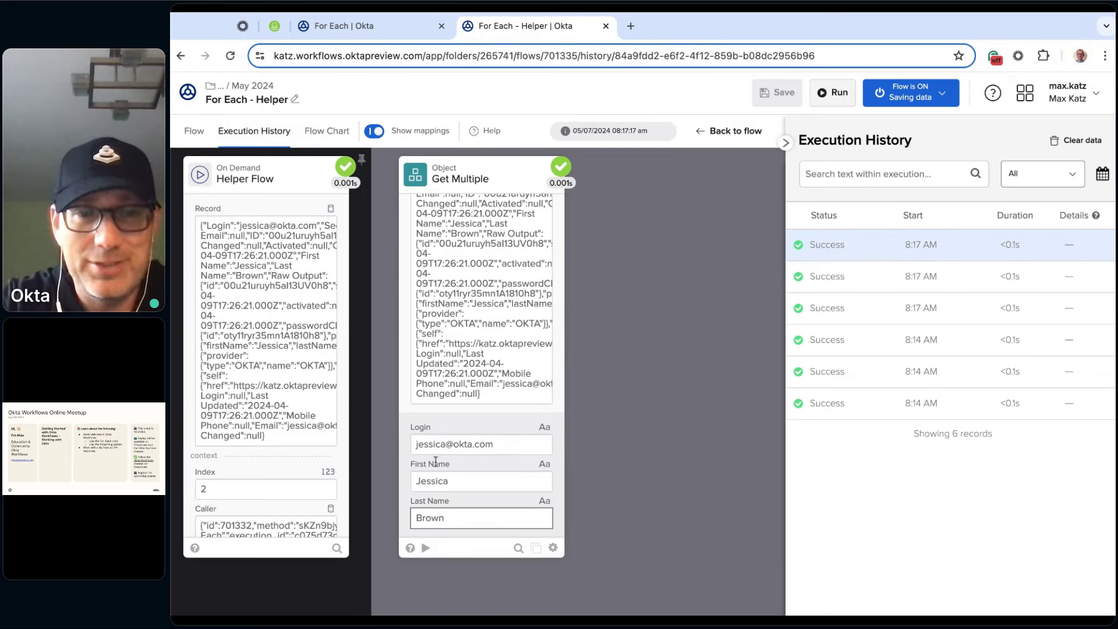
pyautogui.click(850, 269)
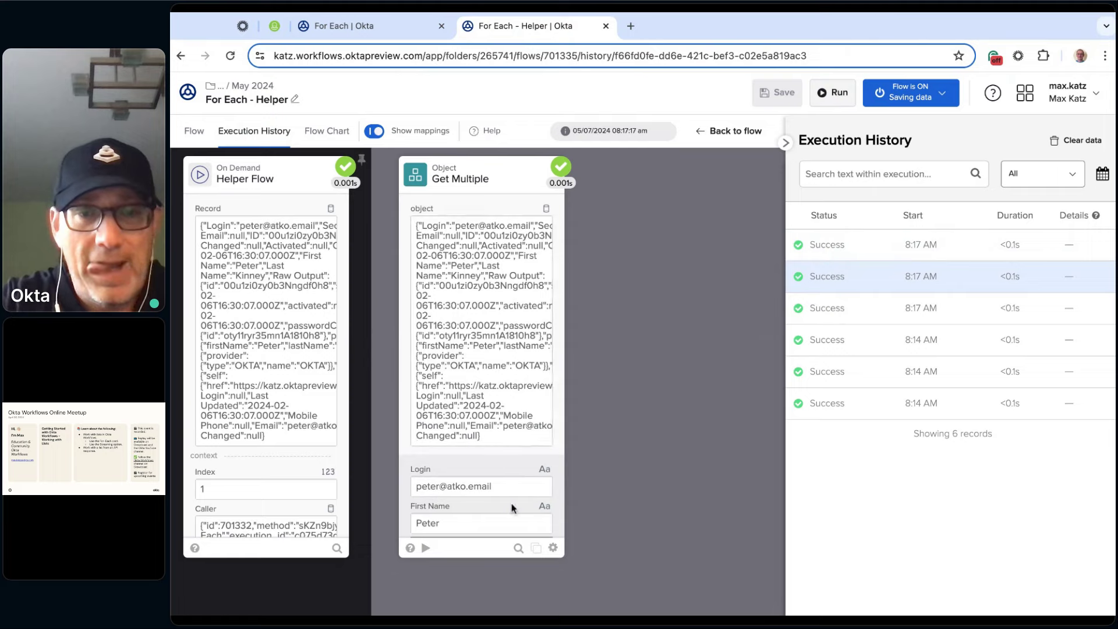
pyautogui.click(851, 311)
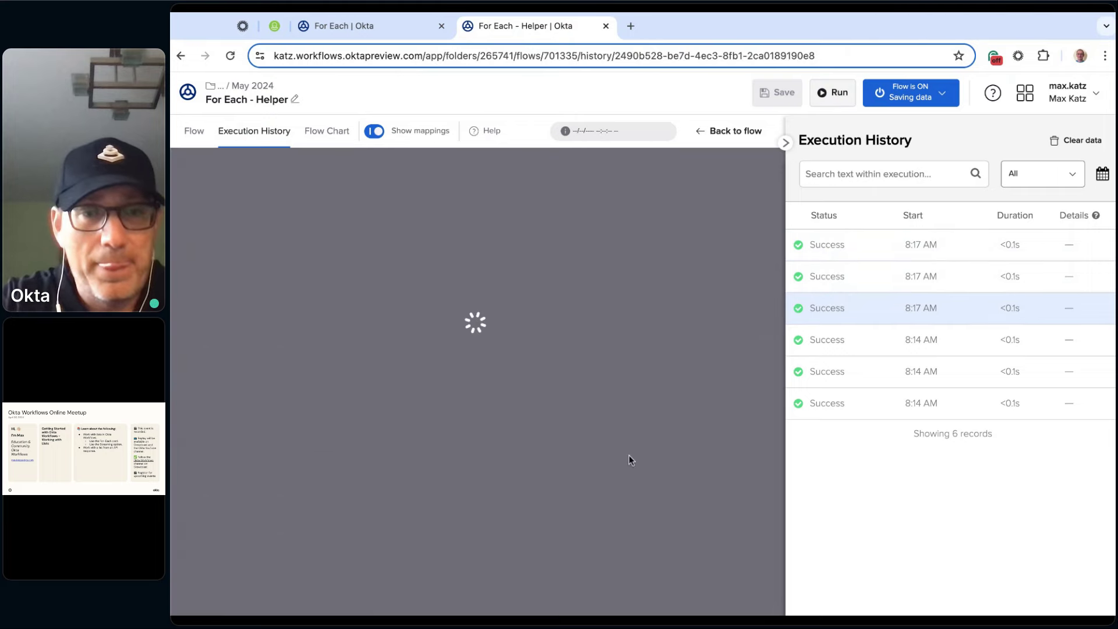
pyautogui.scroll(-1, 487, 496)
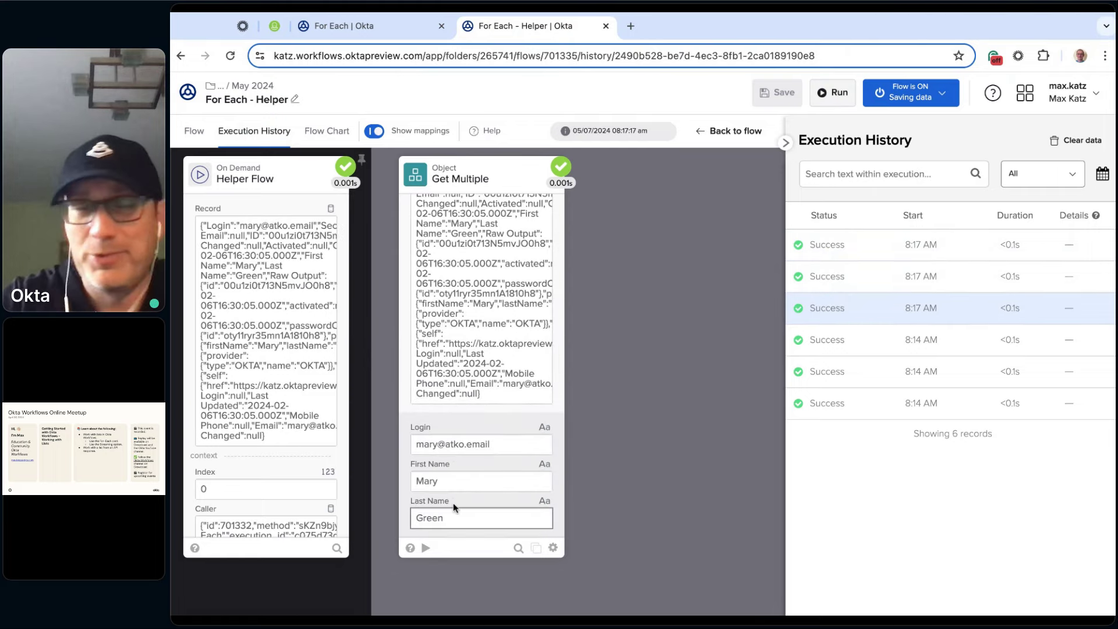
# Step: Return both flows to their design view, and read the Okta Docs best practice on avoiding passing lists into helper flows
pyautogui.click(194, 132)
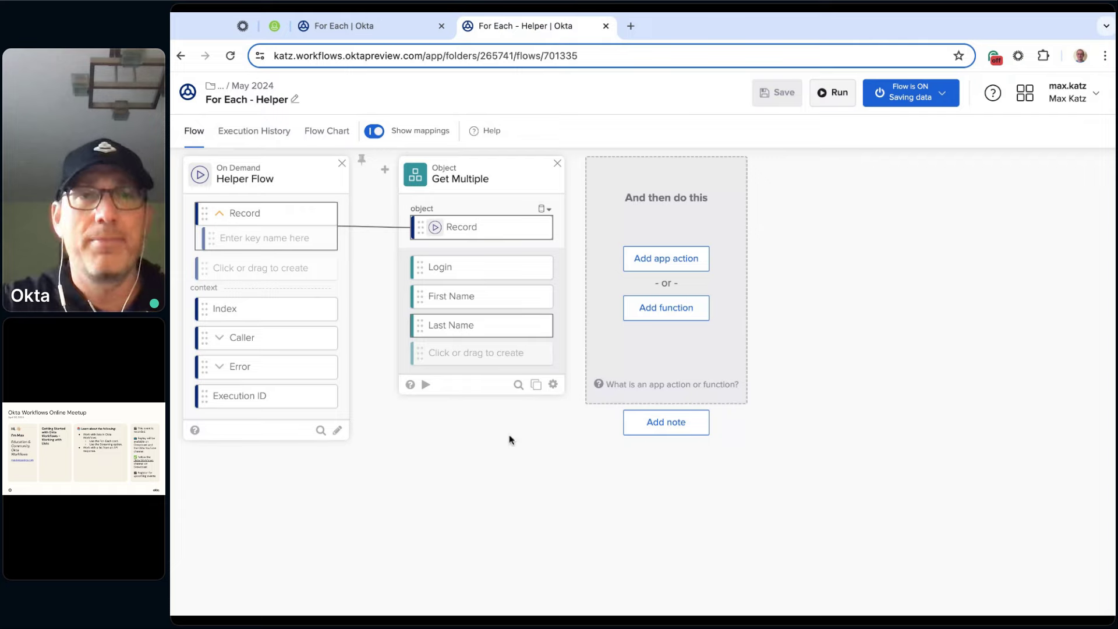
pyautogui.click(343, 26)
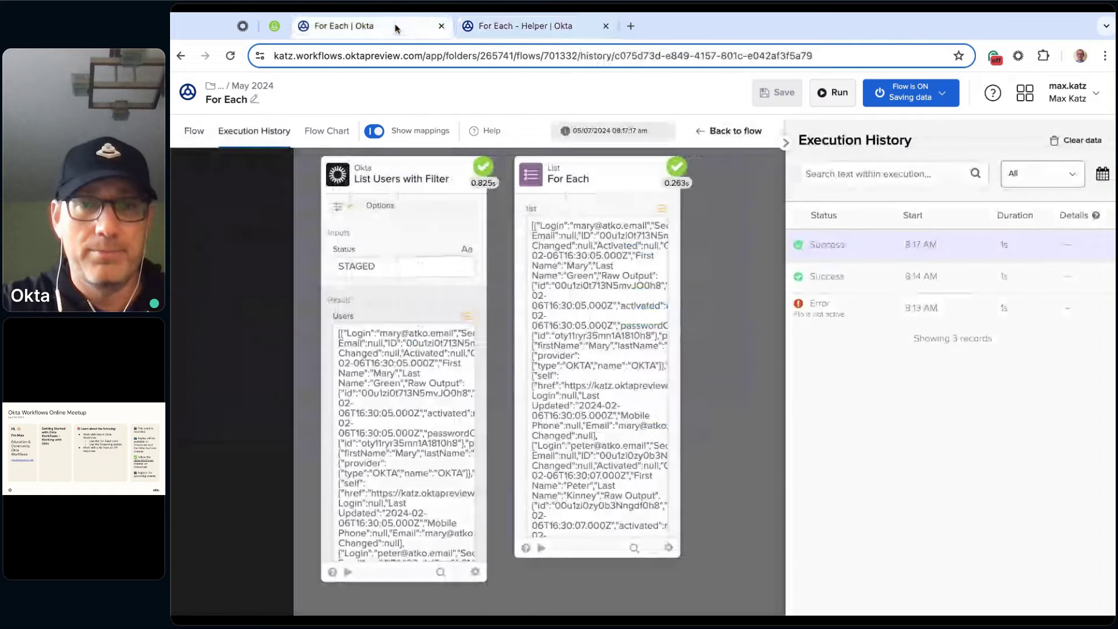
pyautogui.click(194, 131)
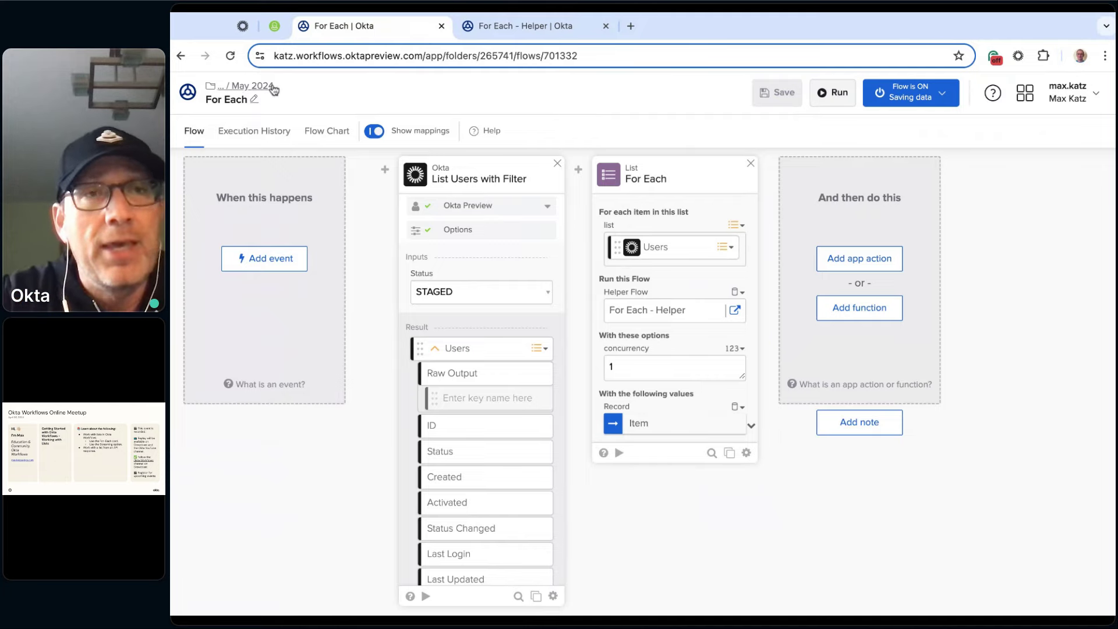
pyautogui.click(248, 30)
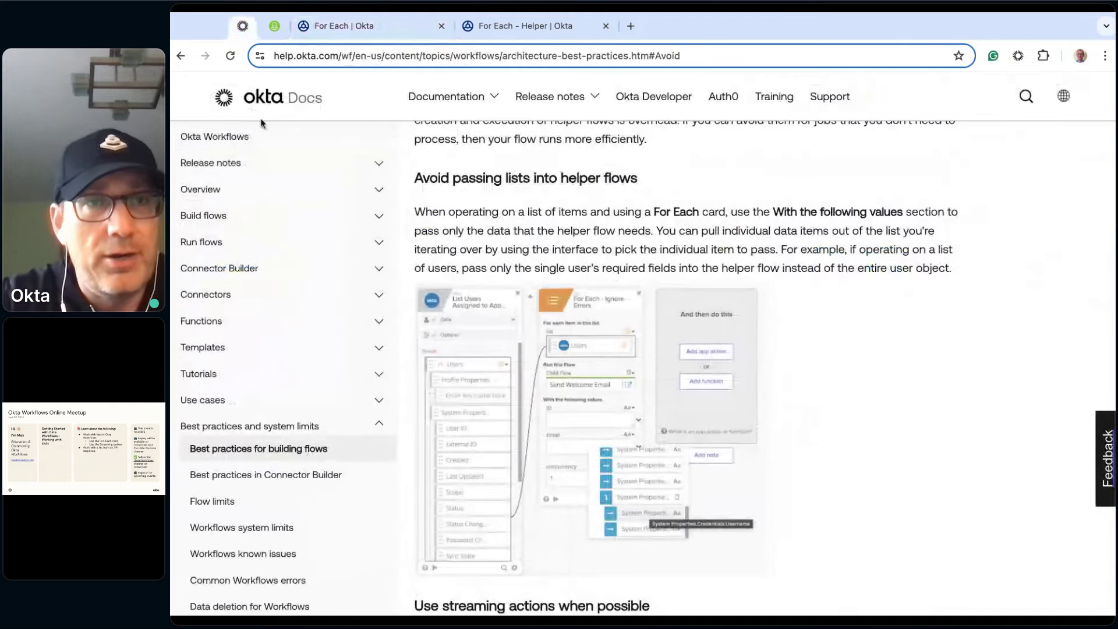
pyautogui.scroll(2, 634, 231)
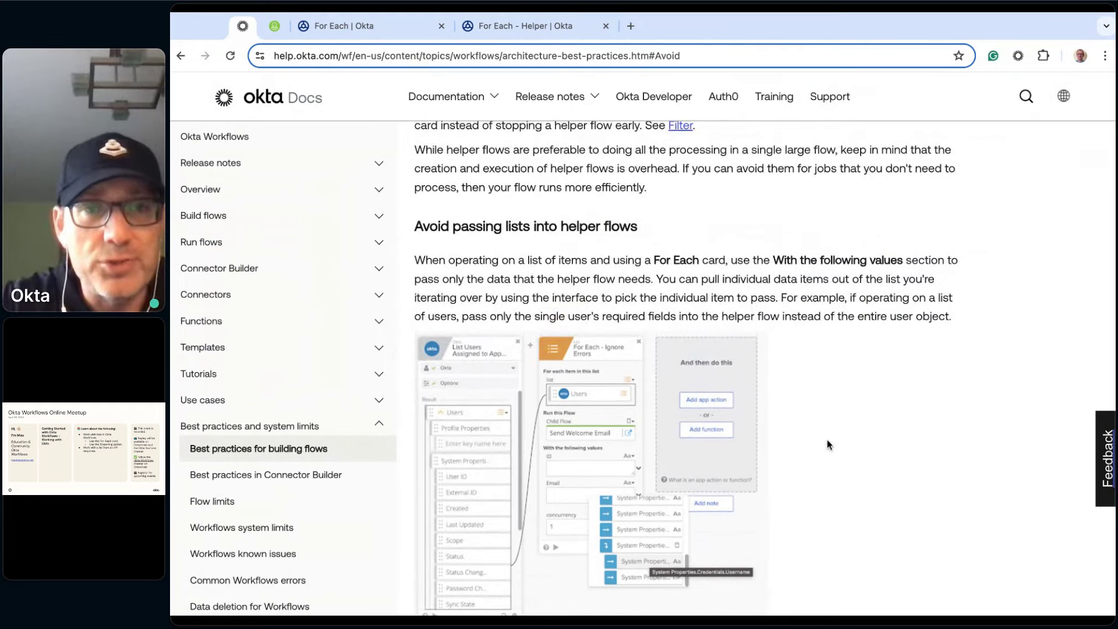
pyautogui.scroll(1, 825, 444)
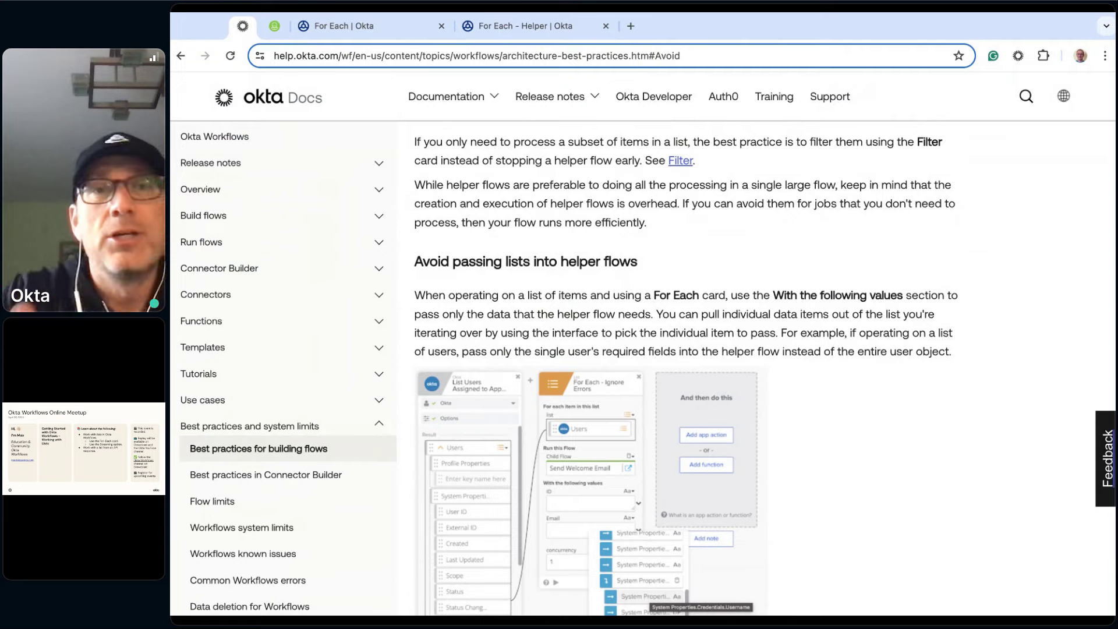
# Step: Add an input field named Email below Record on the Helper Flow card of For Each - Helper
pyautogui.click(385, 26)
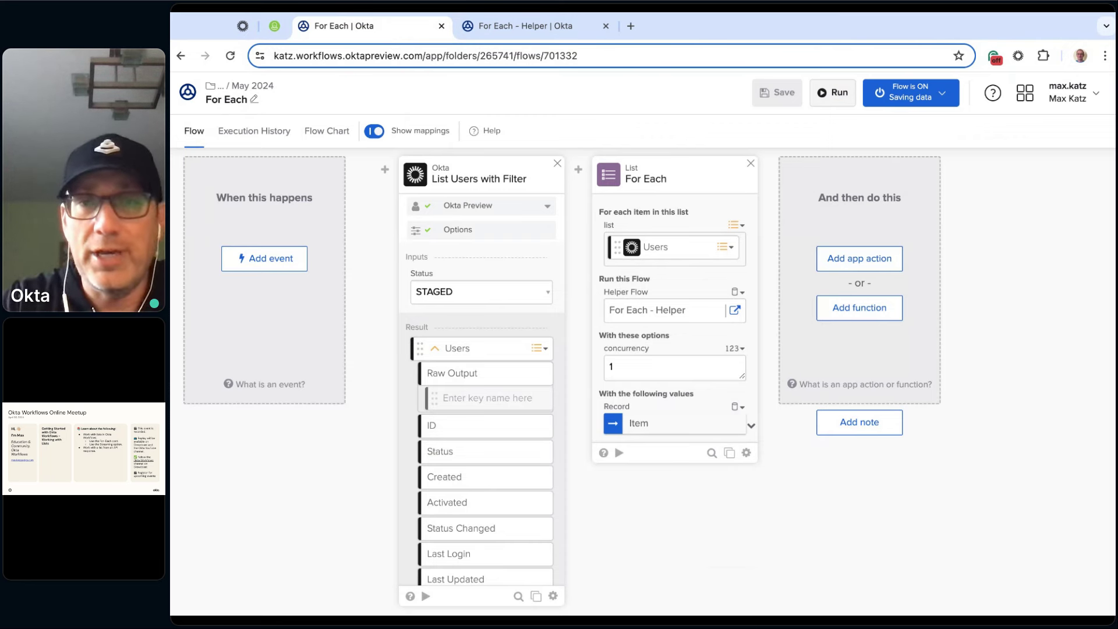
pyautogui.click(540, 25)
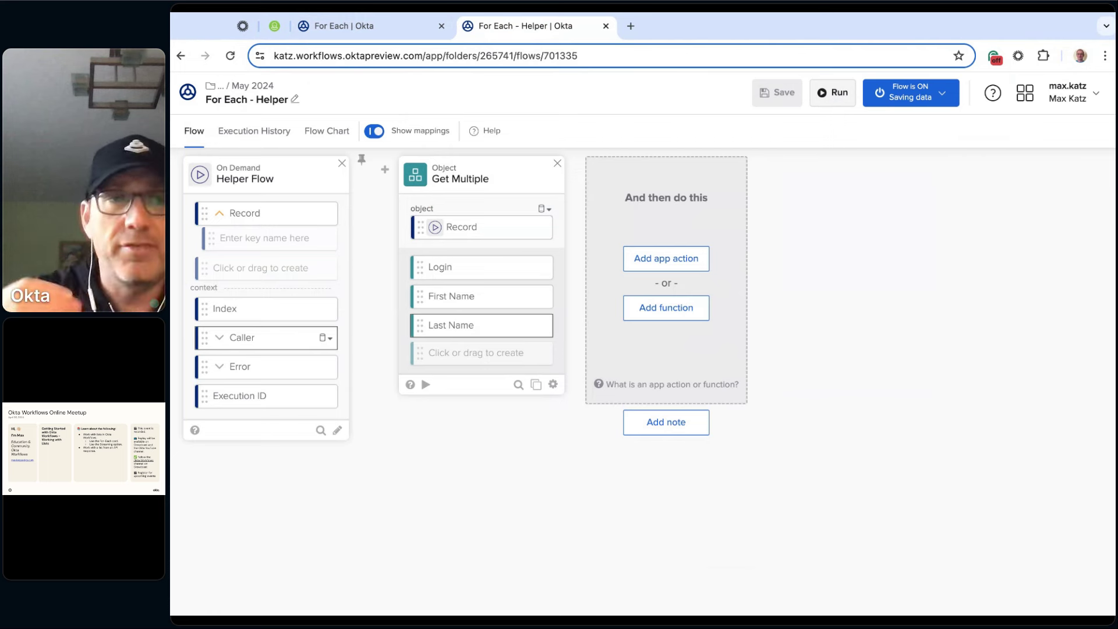
pyautogui.click(255, 271)
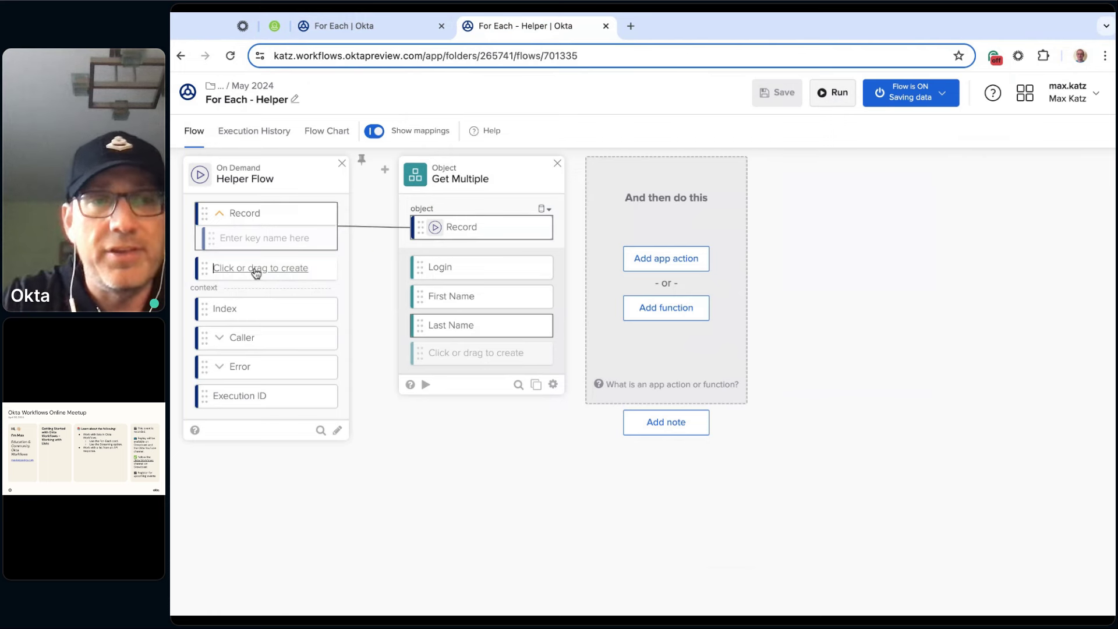
pyautogui.write('Emai')
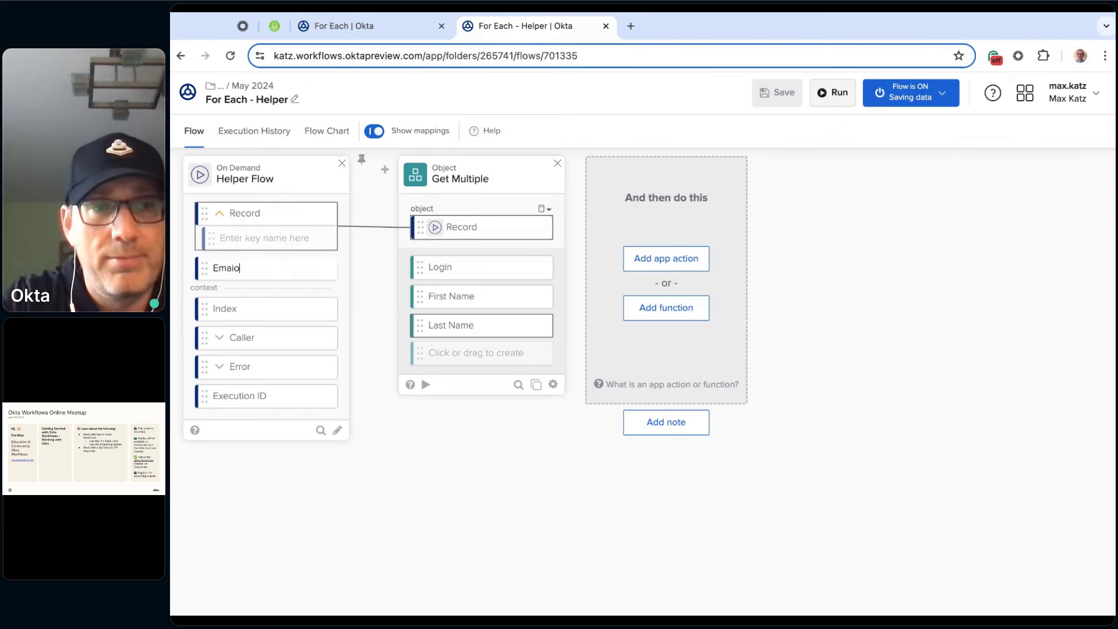
pyautogui.write('l')
pyautogui.press('Return')
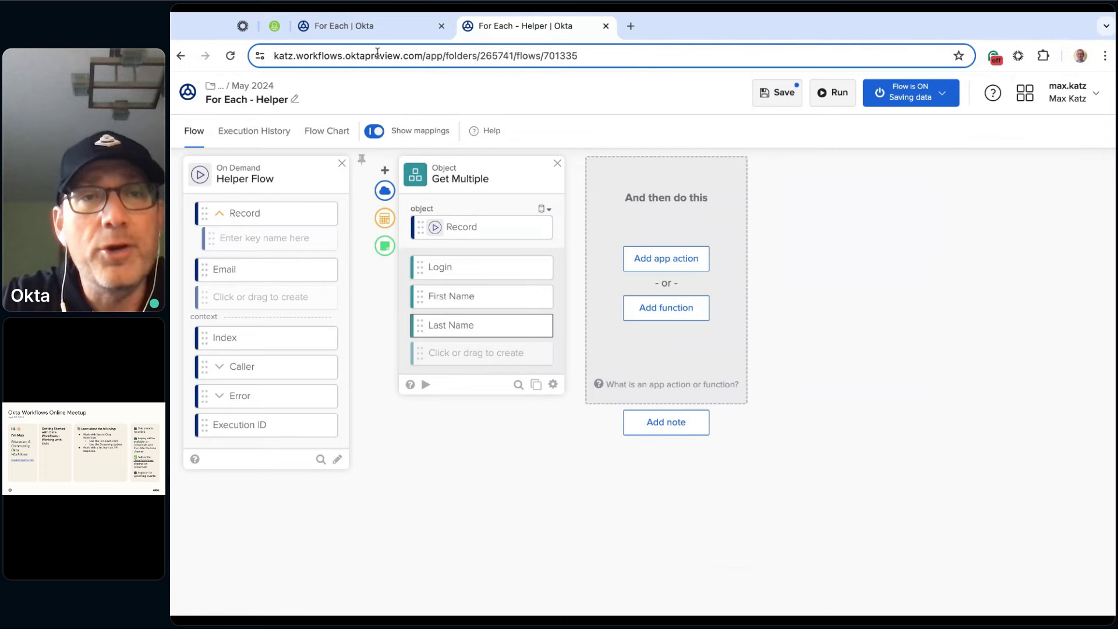
# Step: Try to refresh the For Each card's input values by choosing For Each - Helper again as its helper flow
pyautogui.click(390, 23)
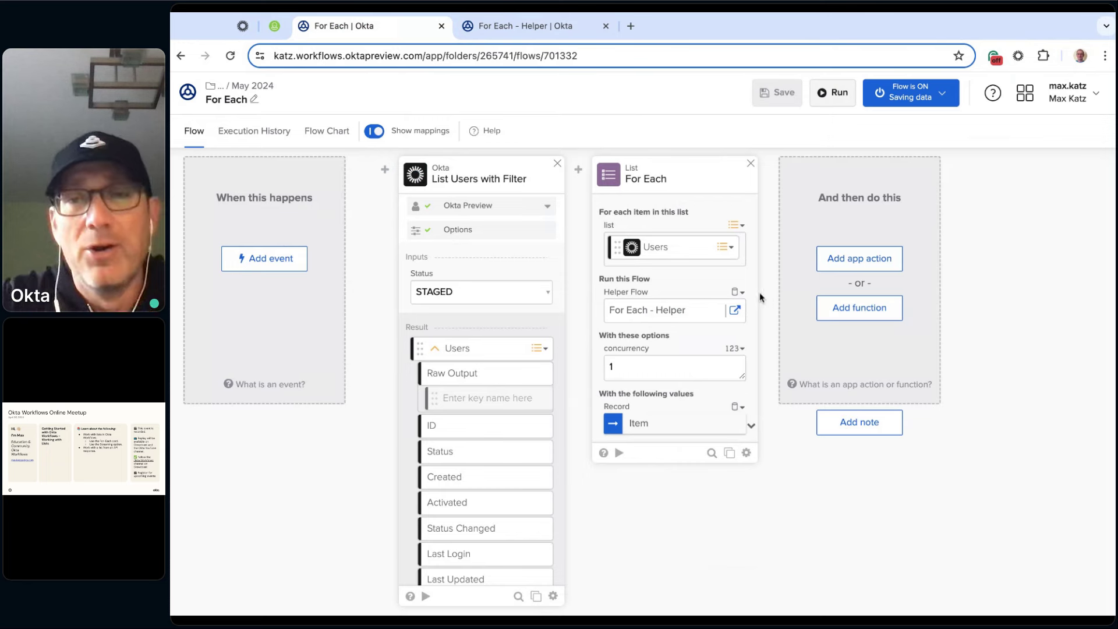
pyautogui.click(653, 314)
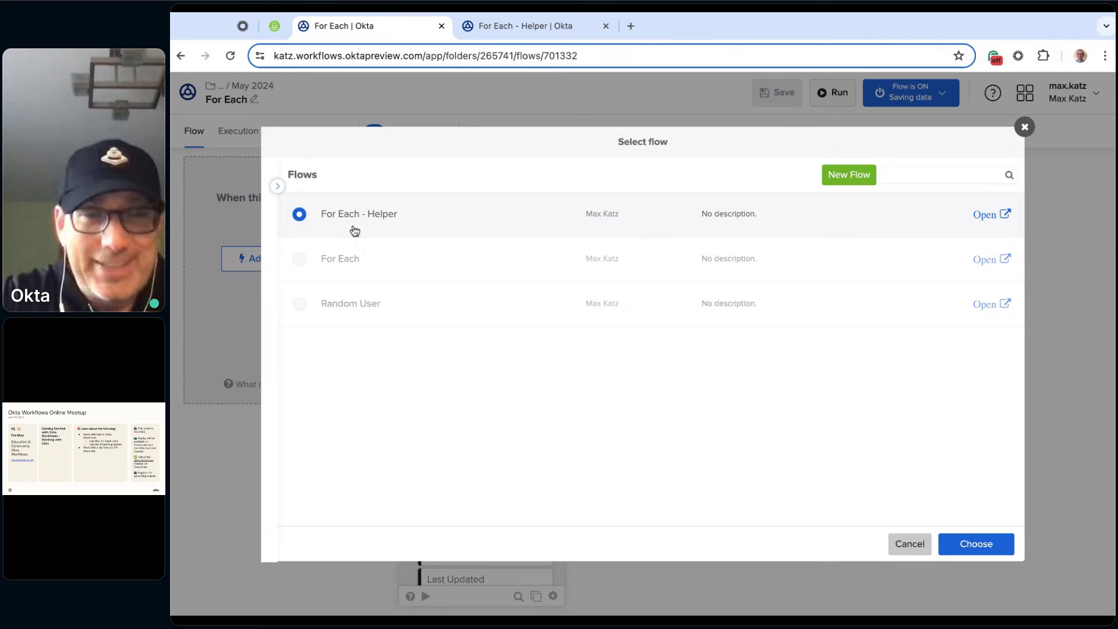
pyautogui.click(977, 546)
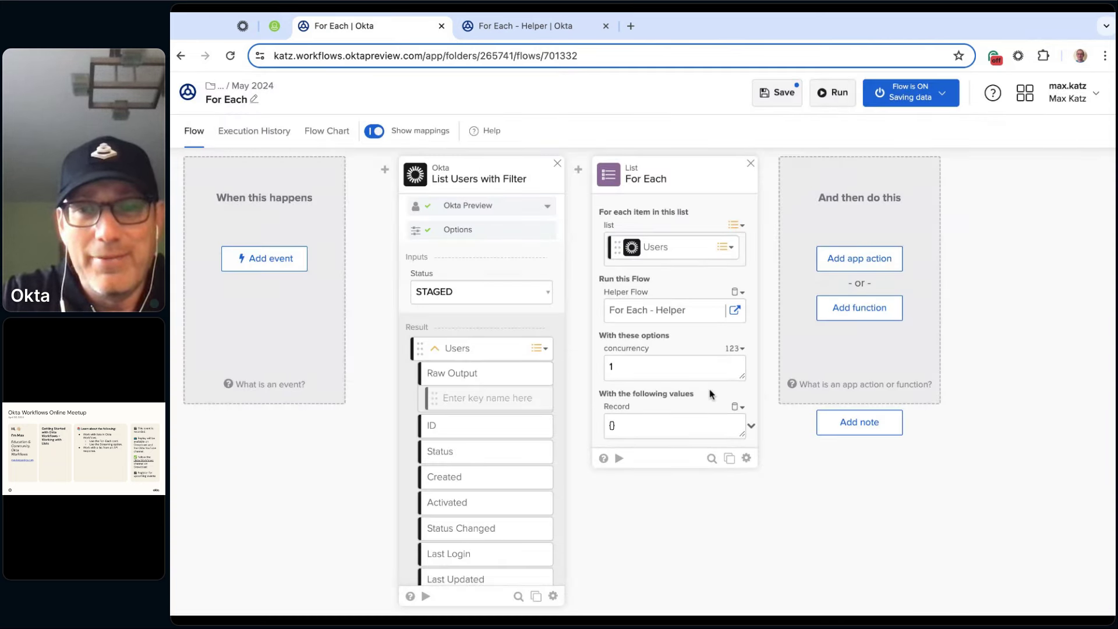
pyautogui.scroll(-1, 710, 389)
pyautogui.scroll(1, 709, 389)
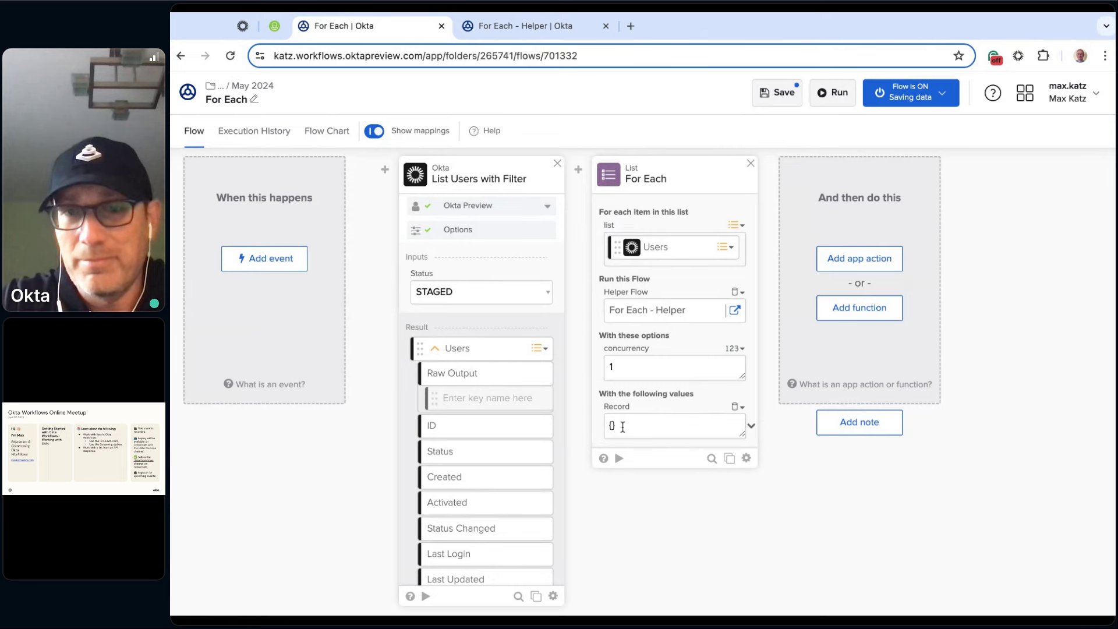
# Step: Save the helper flow with its Email input, and reselect For Each - Helper as the For Each card's helper flow
pyautogui.click(553, 34)
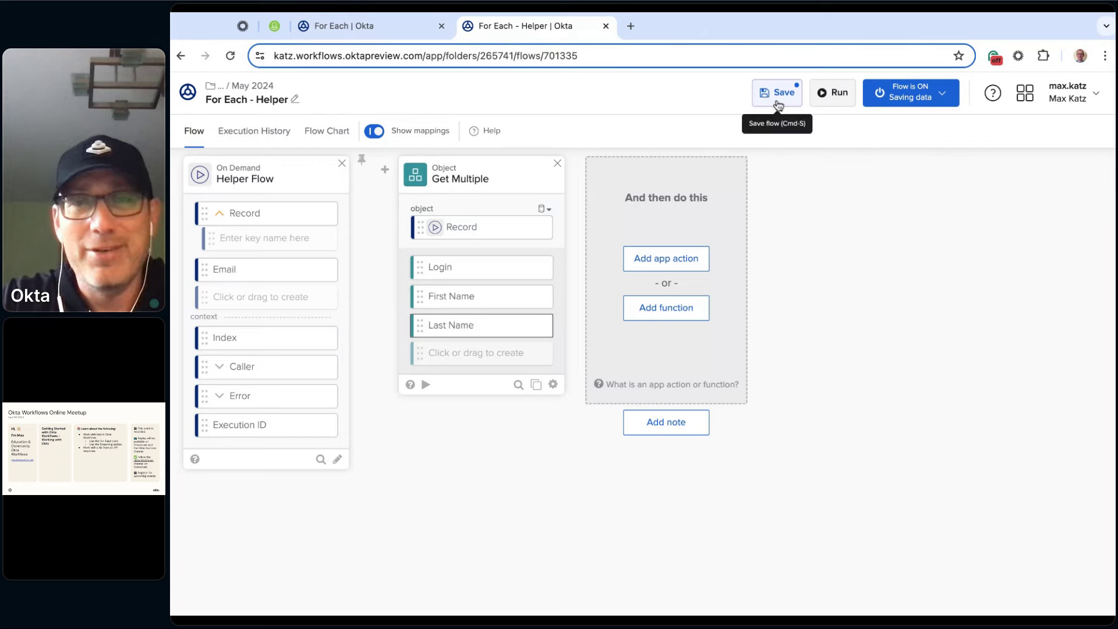
pyautogui.click(777, 104)
pyautogui.click(343, 25)
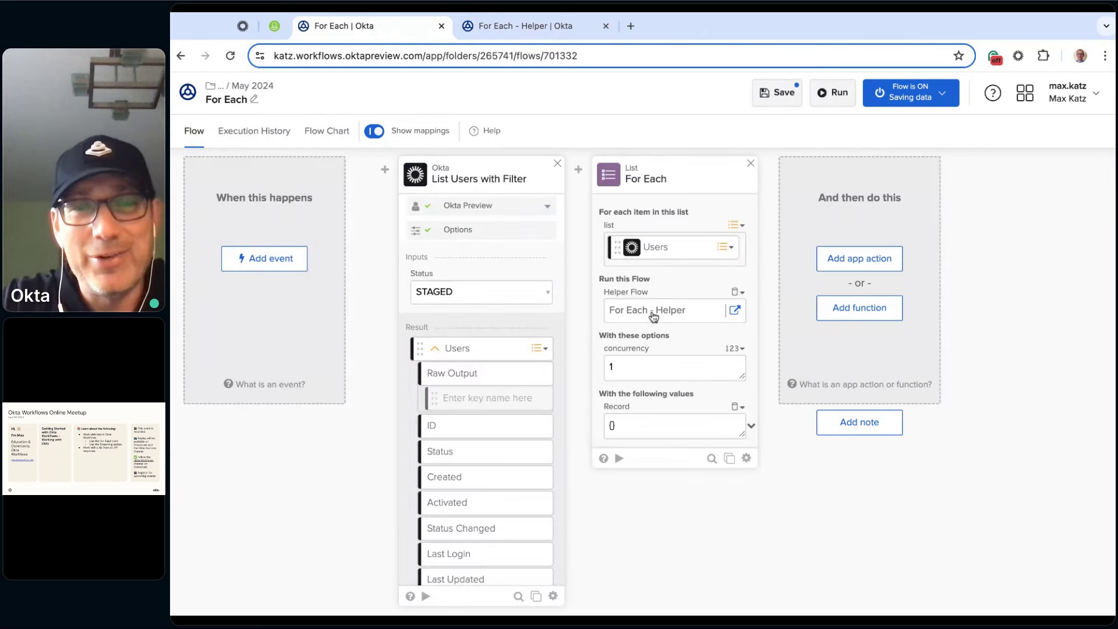
pyautogui.click(659, 319)
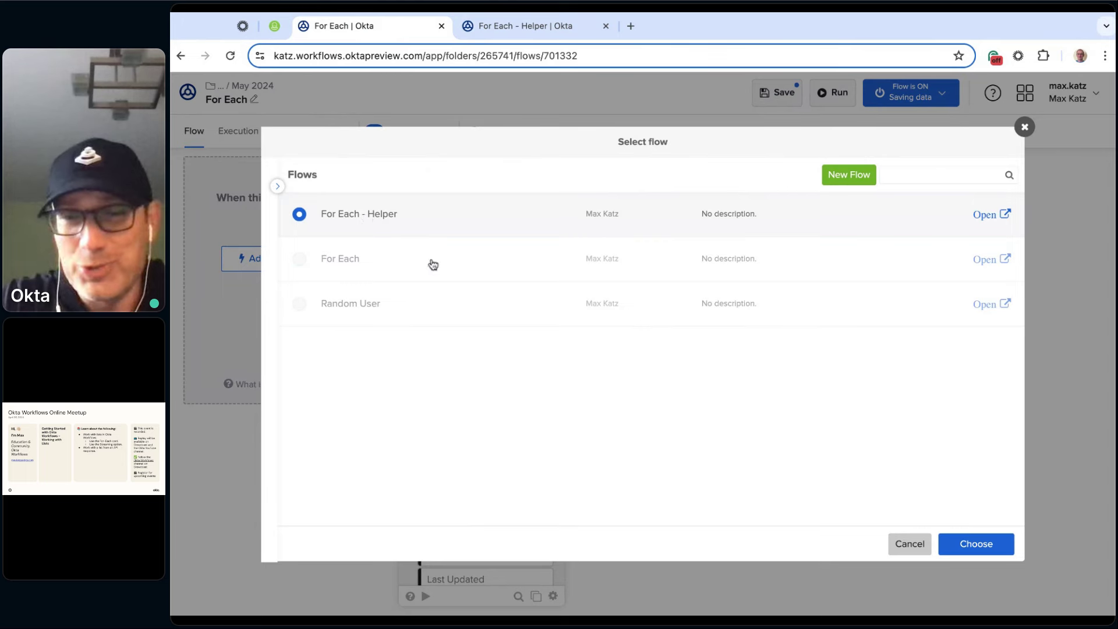
pyautogui.click(978, 551)
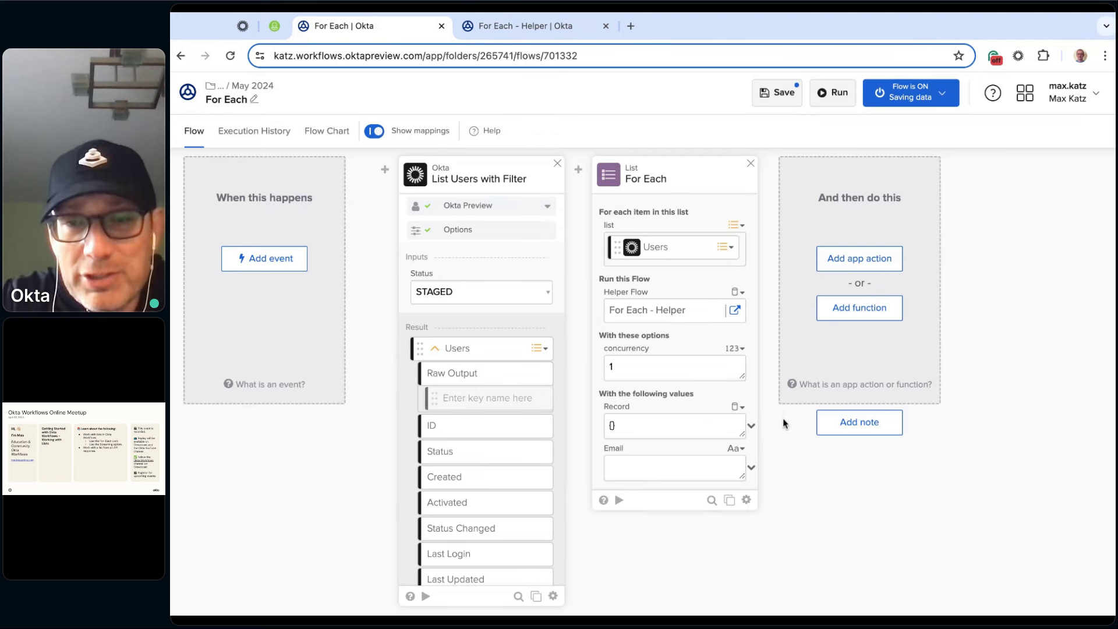
# Step: Map the For Each card's Record value to the whole Item and Email to the item's Email, and save the flow
pyautogui.click(751, 429)
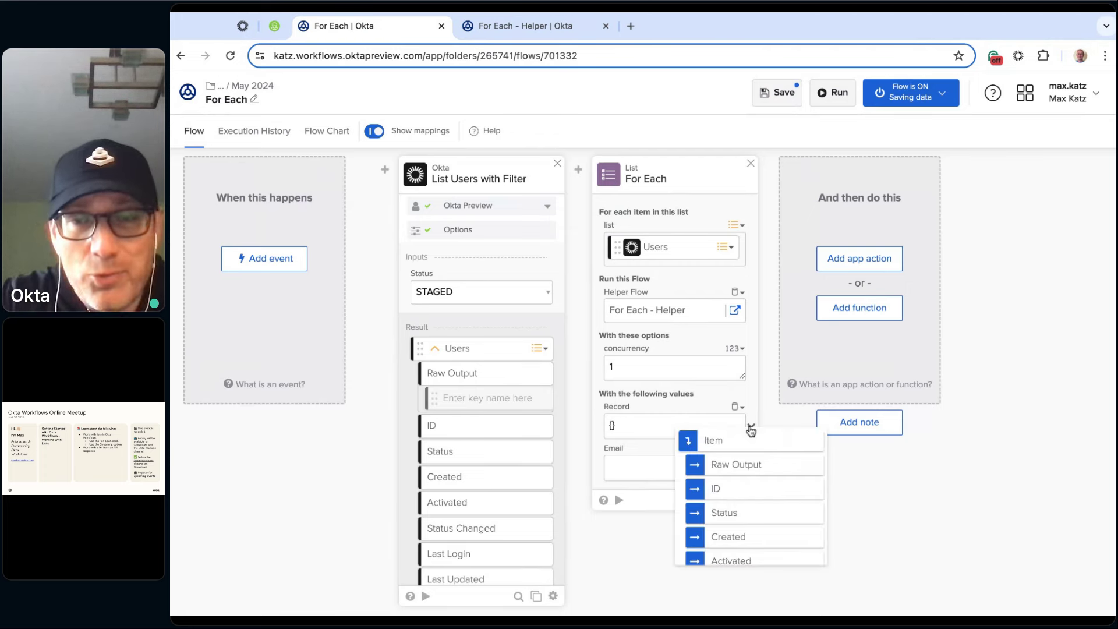
pyautogui.click(731, 452)
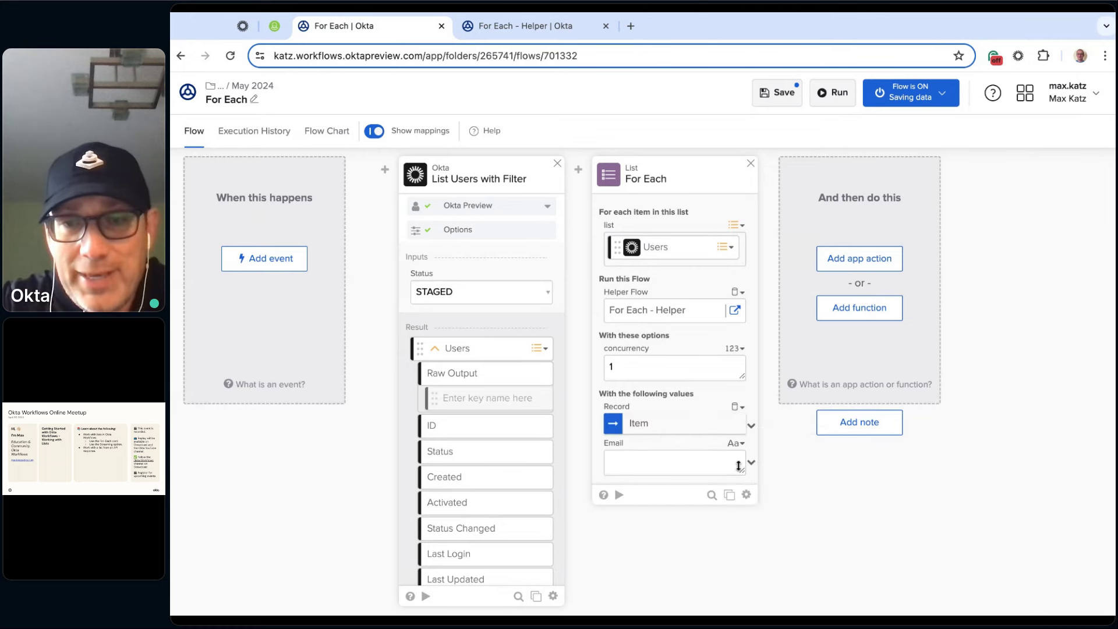
pyautogui.click(752, 464)
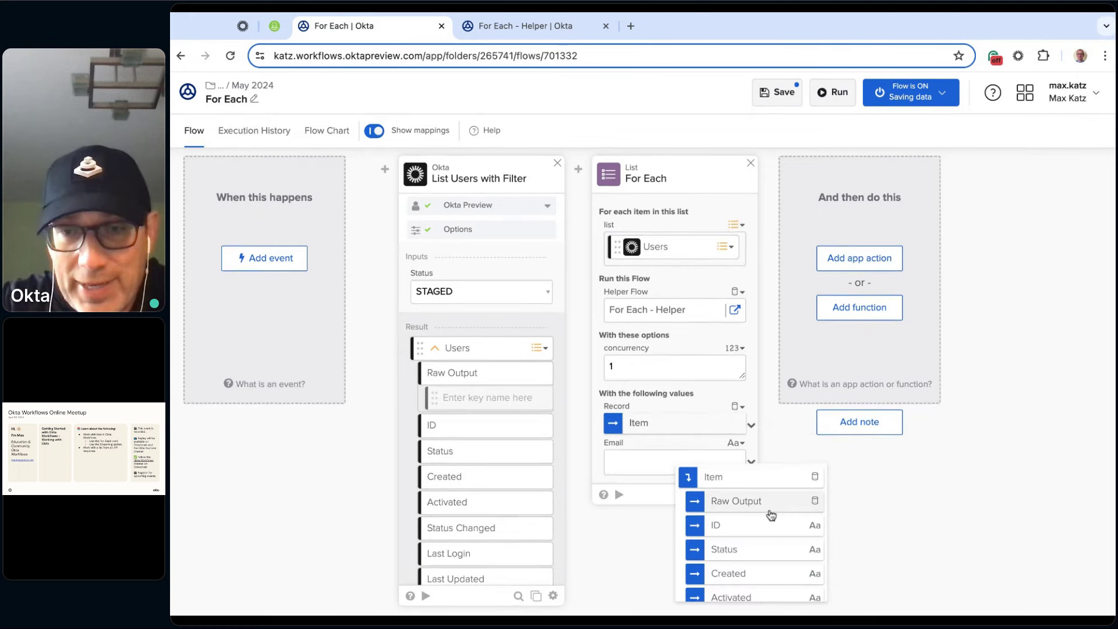
pyautogui.scroll(-5, 765, 520)
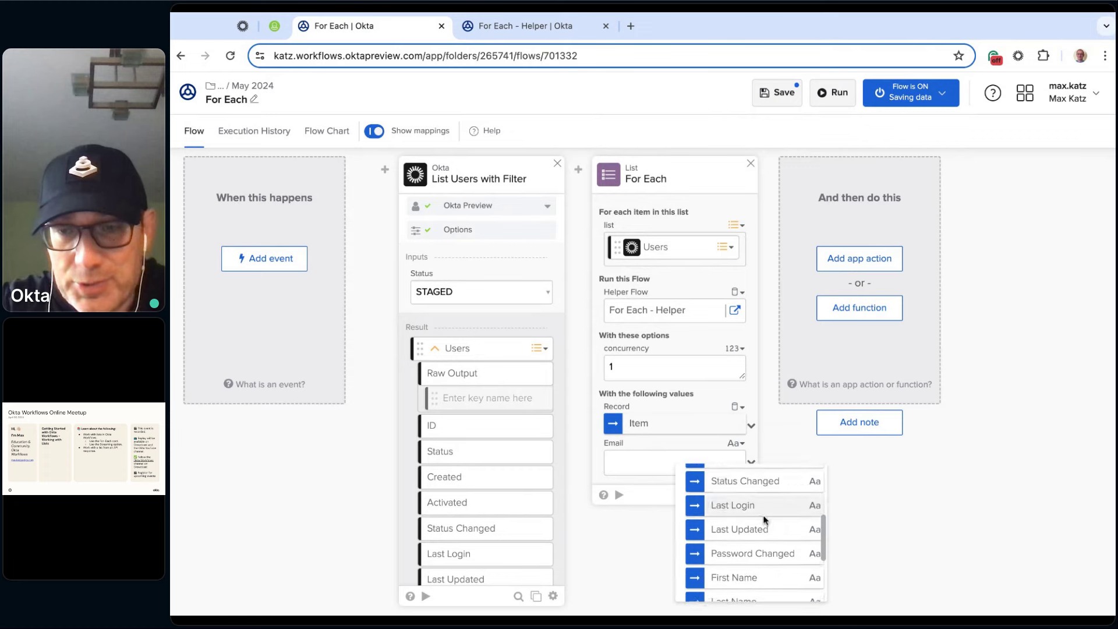
pyautogui.scroll(-2, 759, 525)
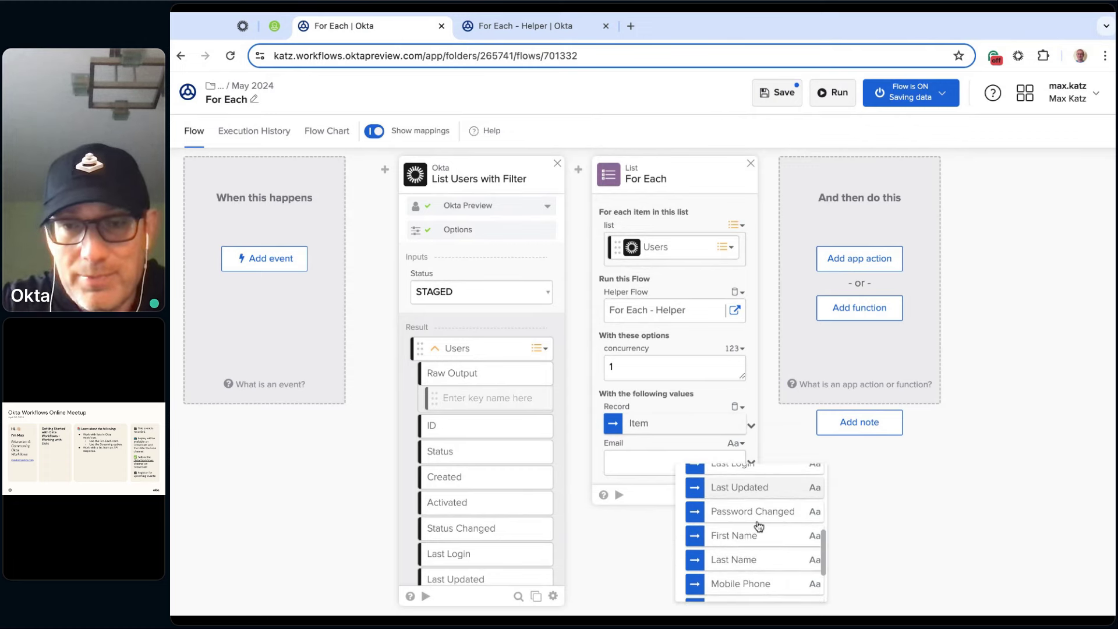
pyautogui.scroll(-2, 759, 526)
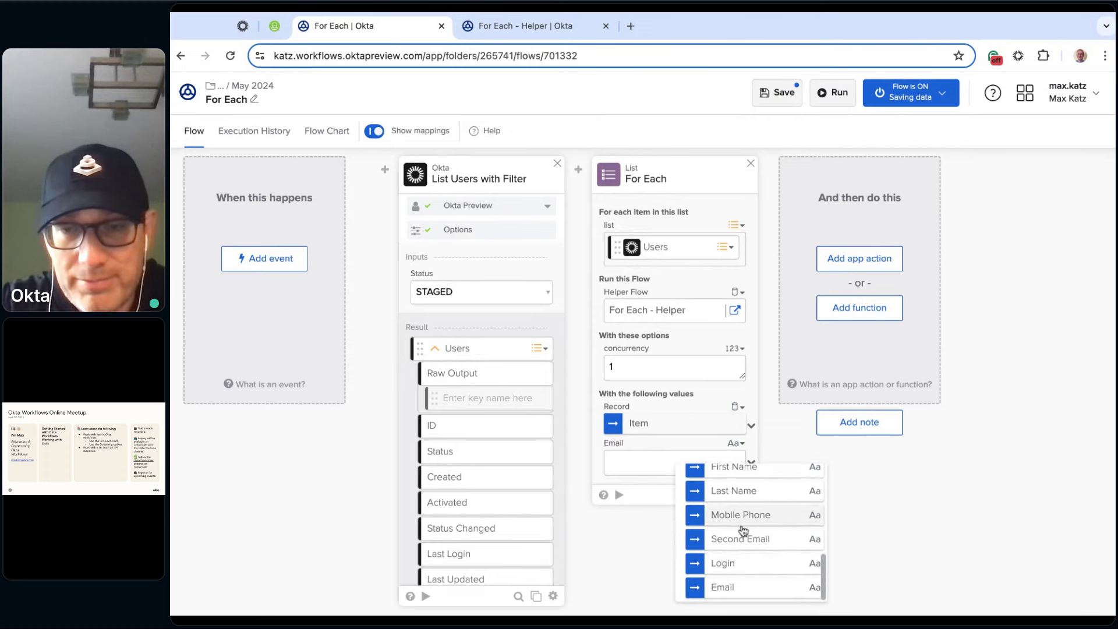
pyautogui.click(741, 591)
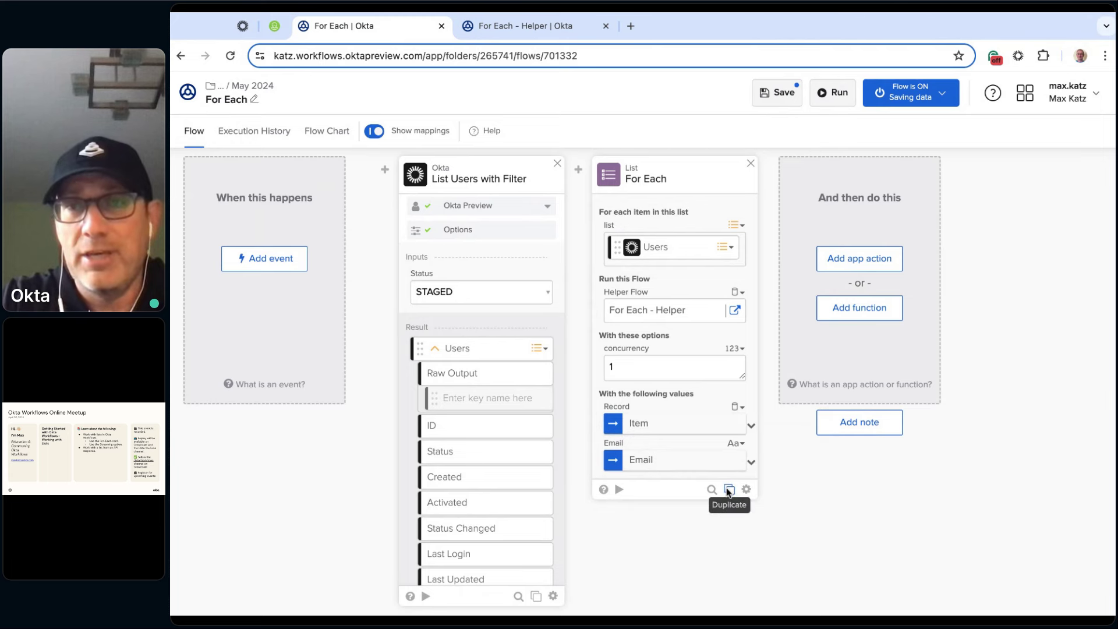
pyautogui.click(778, 93)
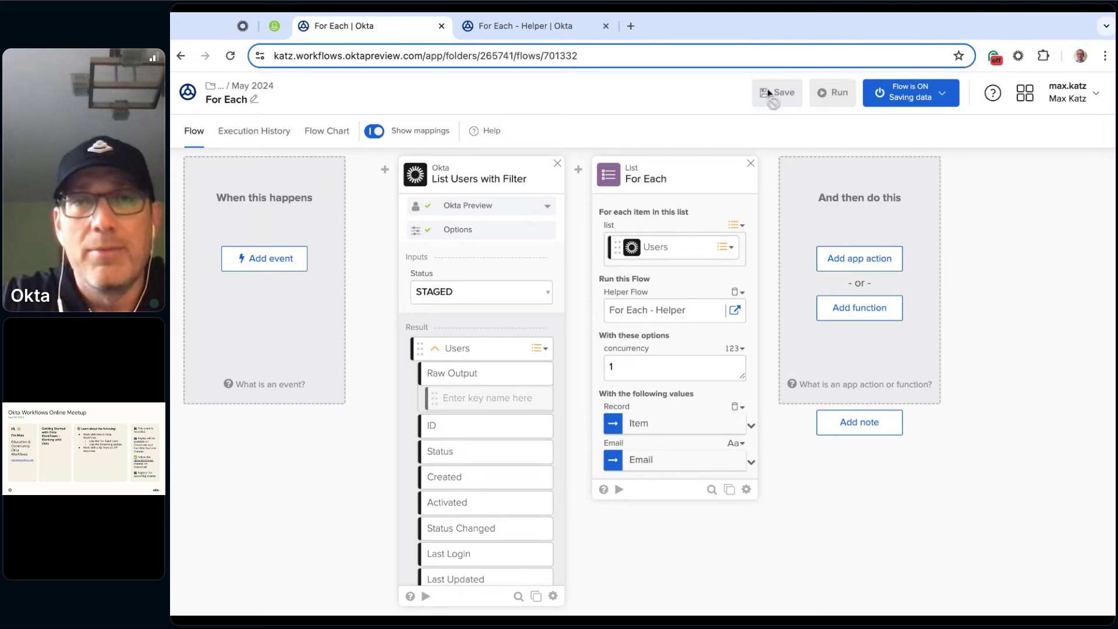
# Step: Add an Assign function to For Each - Helper, map the Helper Flow card's Email into it, and save the flow
pyautogui.click(501, 30)
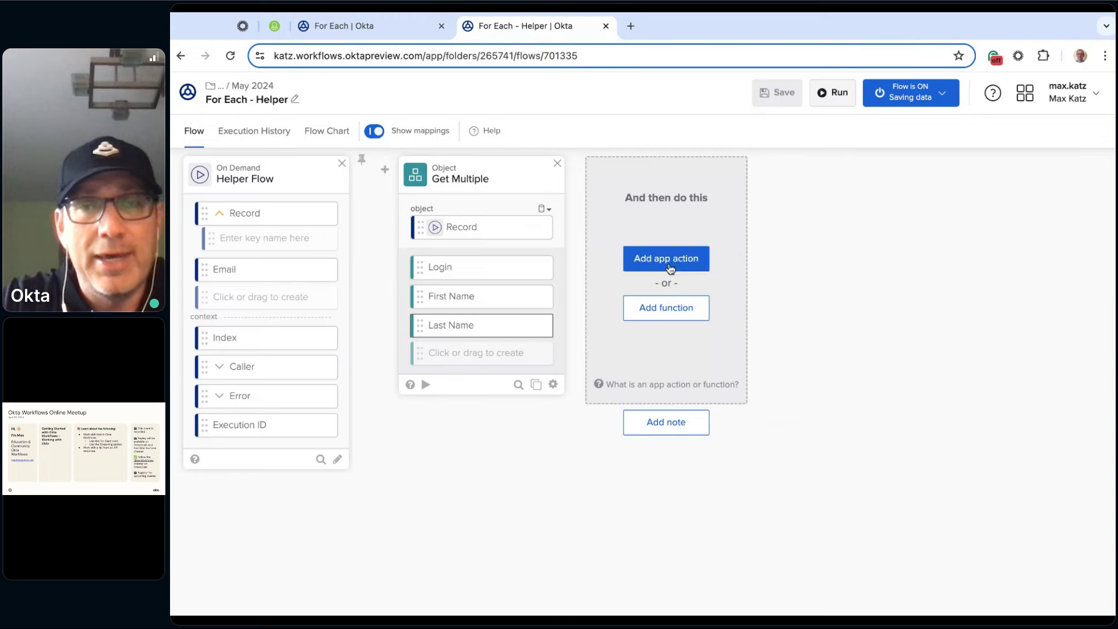
pyautogui.click(675, 315)
pyautogui.write('ass')
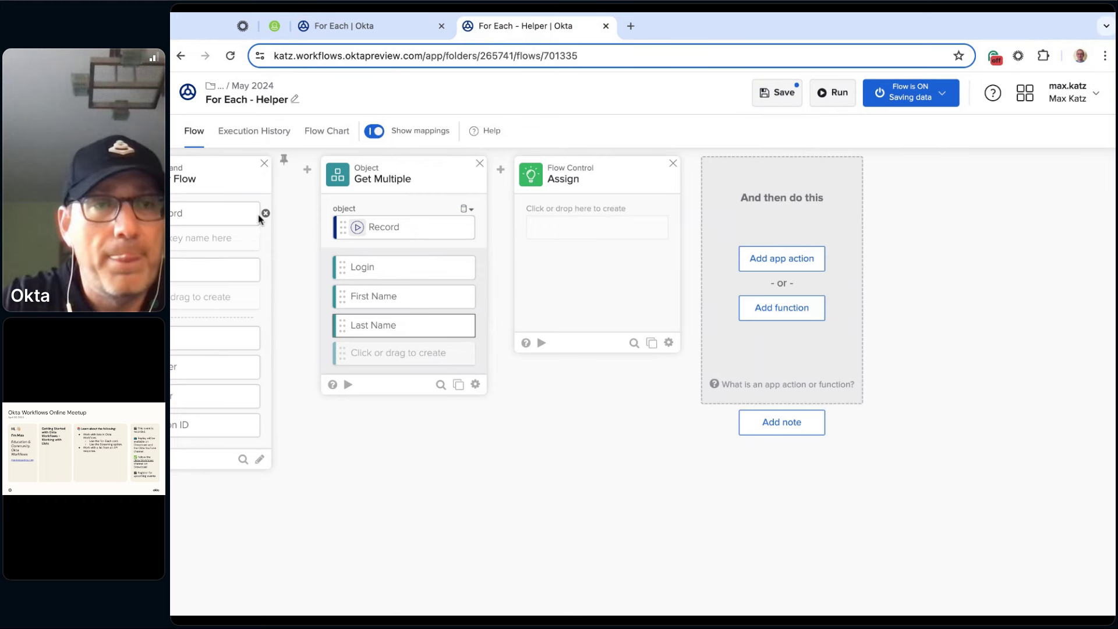
pyautogui.hscroll(-3, 410, 481)
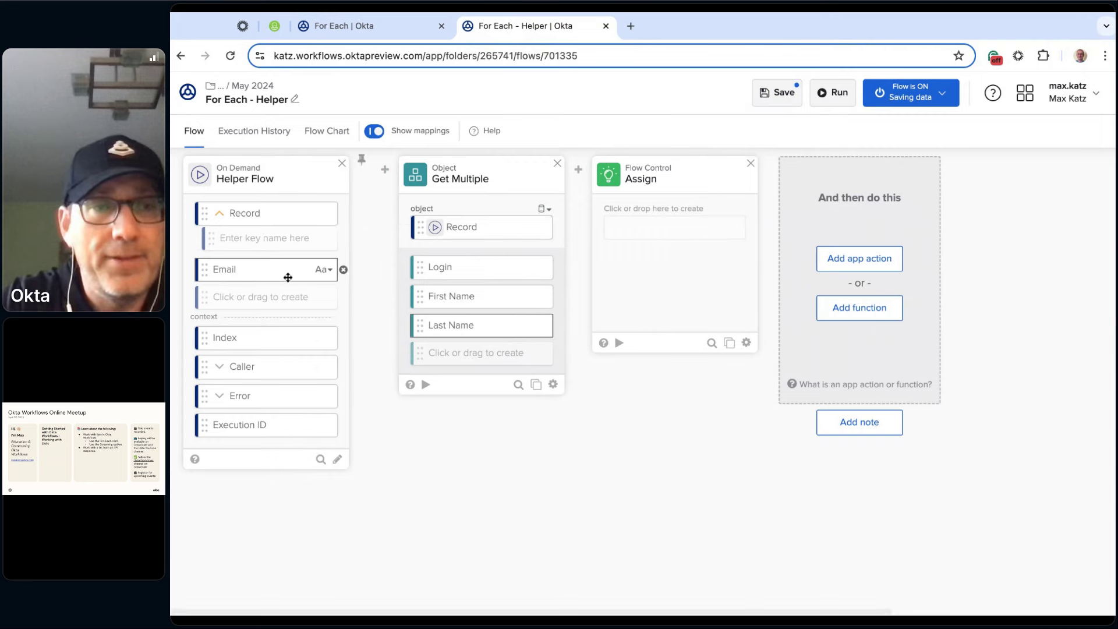
pyautogui.moveTo(280, 271); pyautogui.dragTo(674, 227)
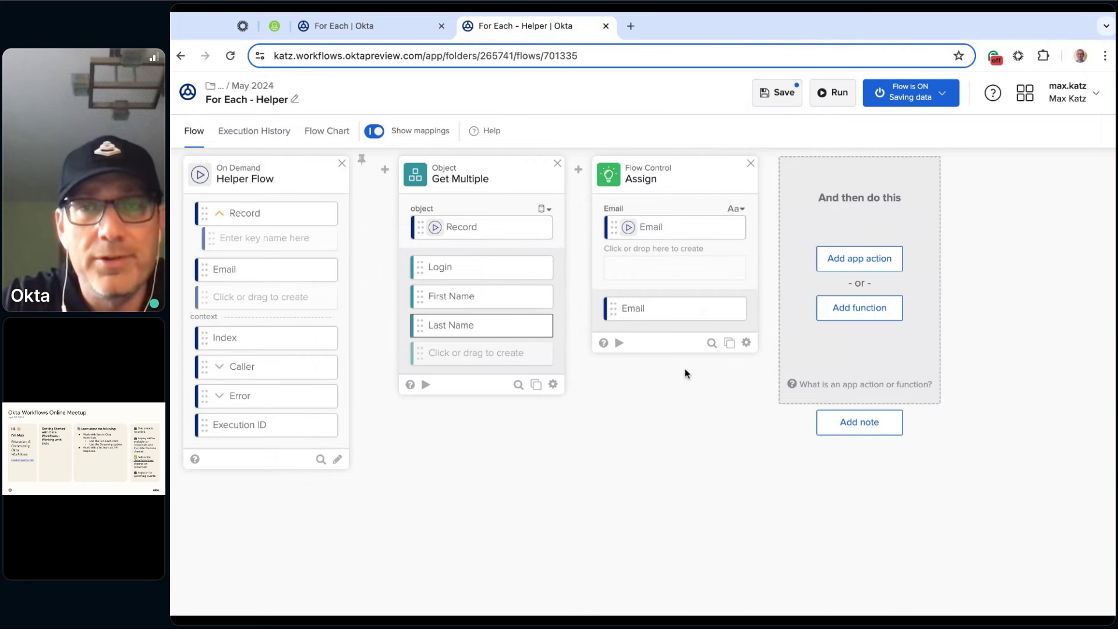
pyautogui.click(781, 94)
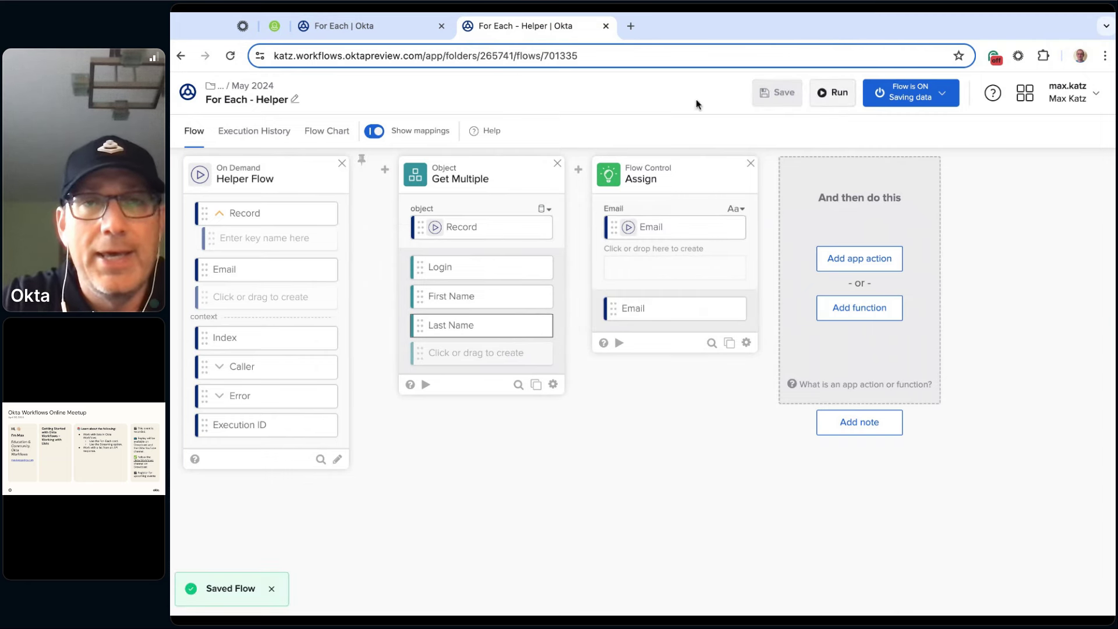
# Step: Run the For Each flow and check the Assign card's Email in each new execution of For Each - Helper
pyautogui.click(416, 36)
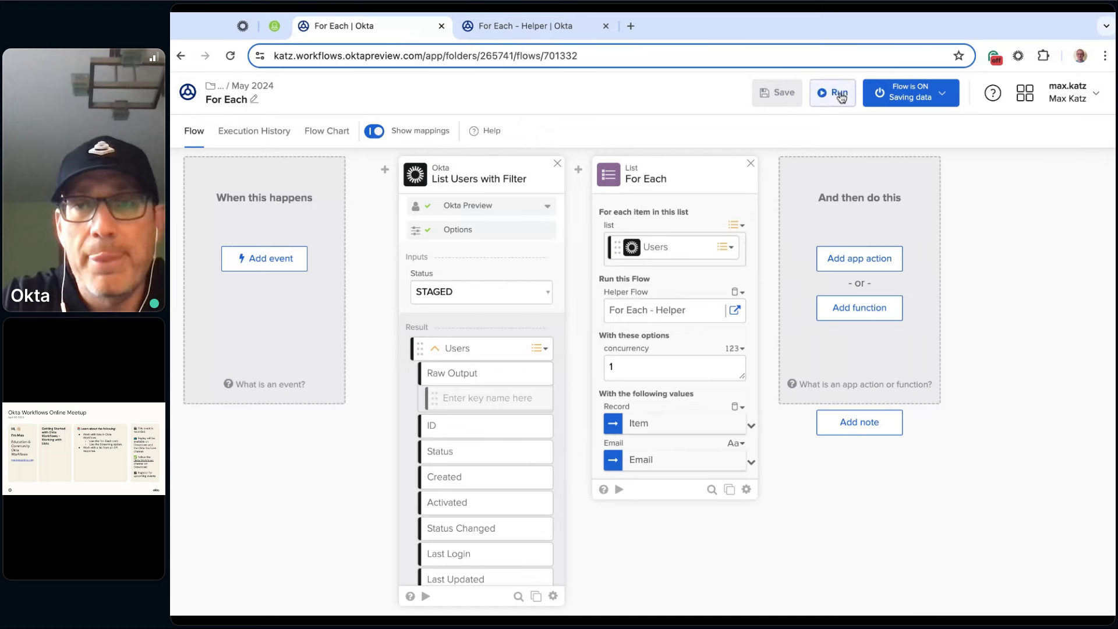
pyautogui.click(840, 94)
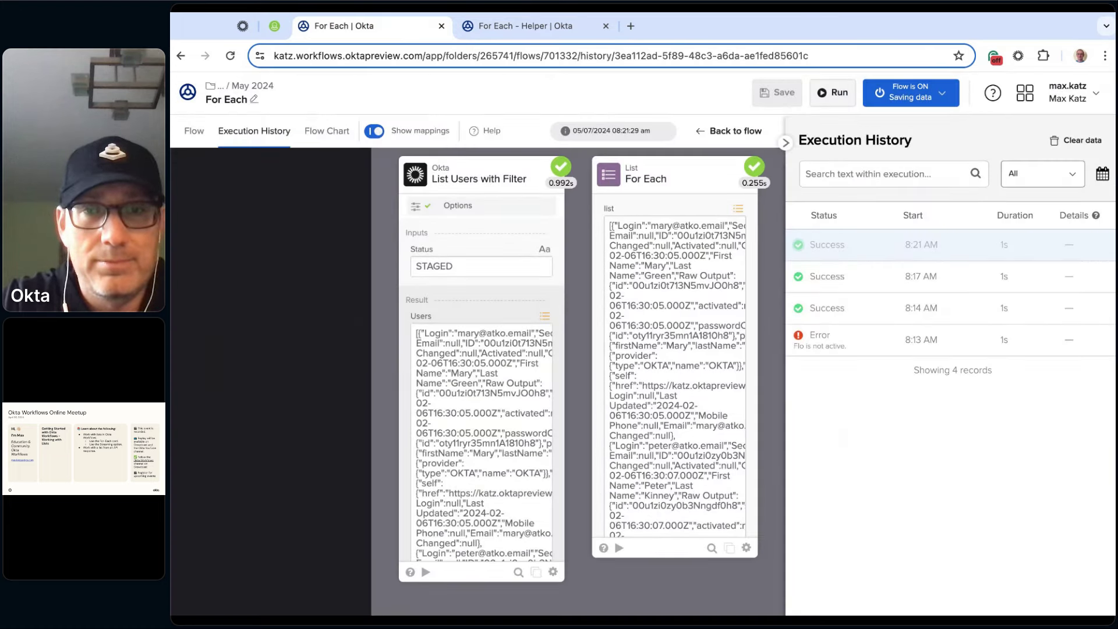
pyautogui.click(565, 27)
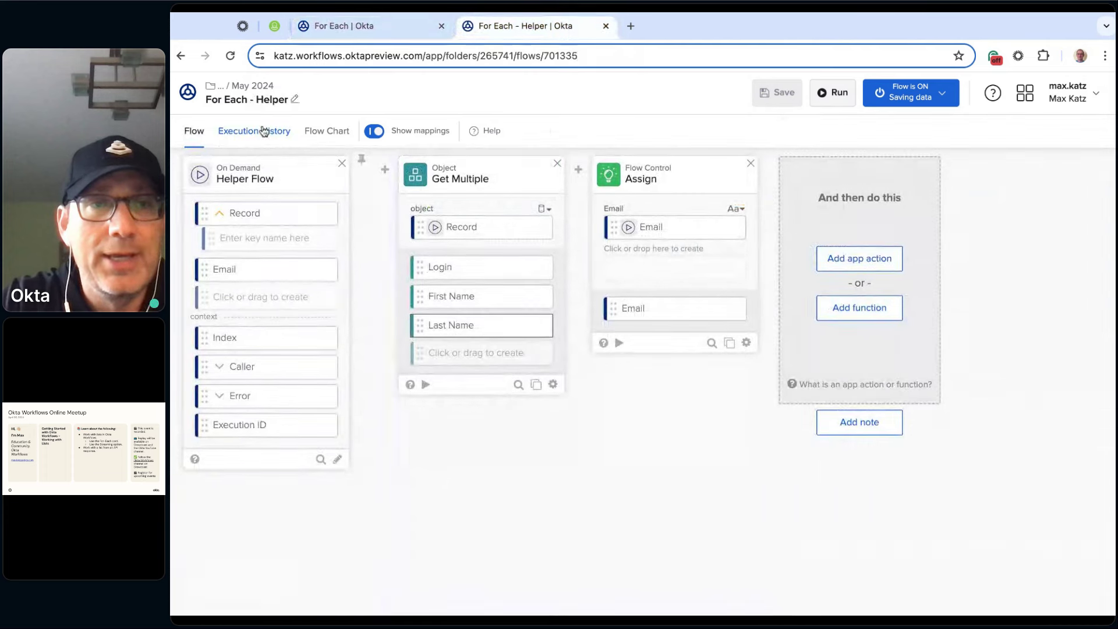
pyautogui.click(264, 131)
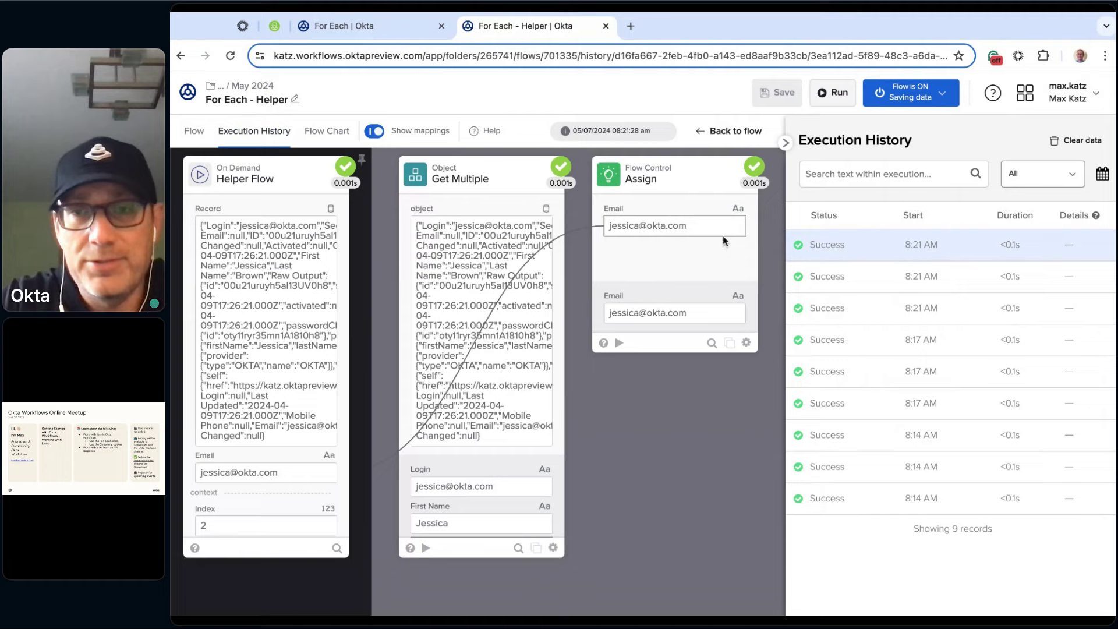
pyautogui.click(809, 269)
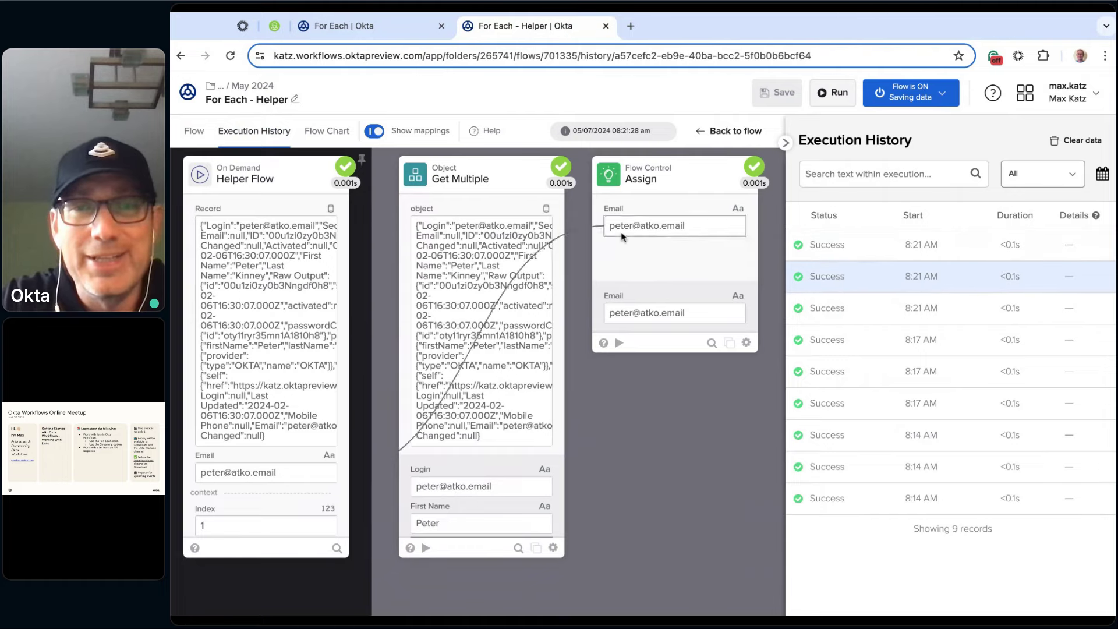
pyautogui.click(844, 314)
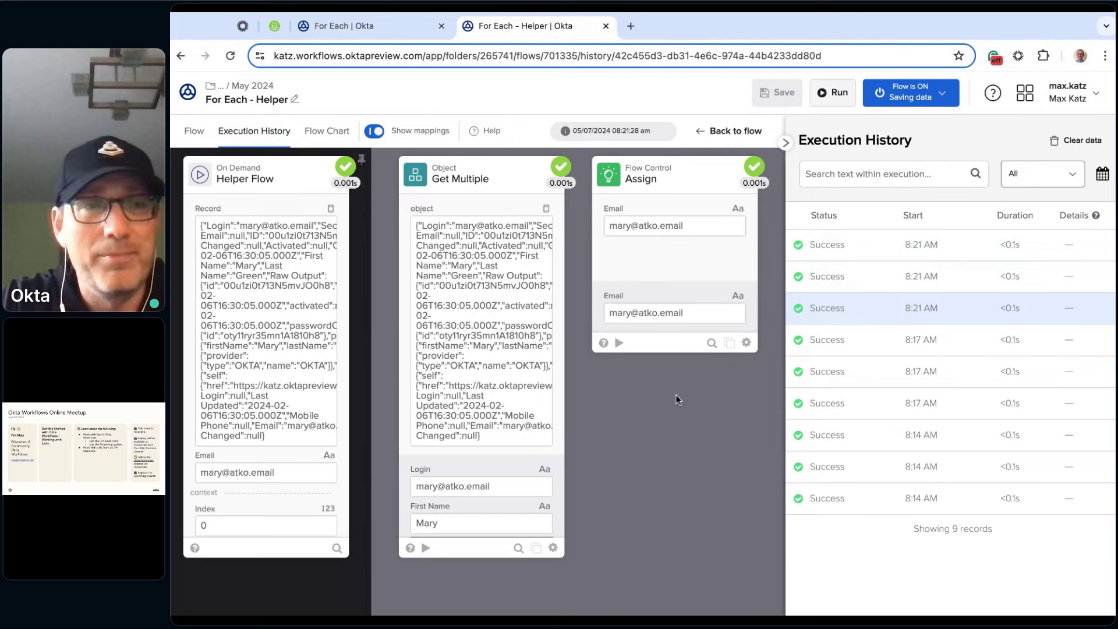
pyautogui.click(195, 133)
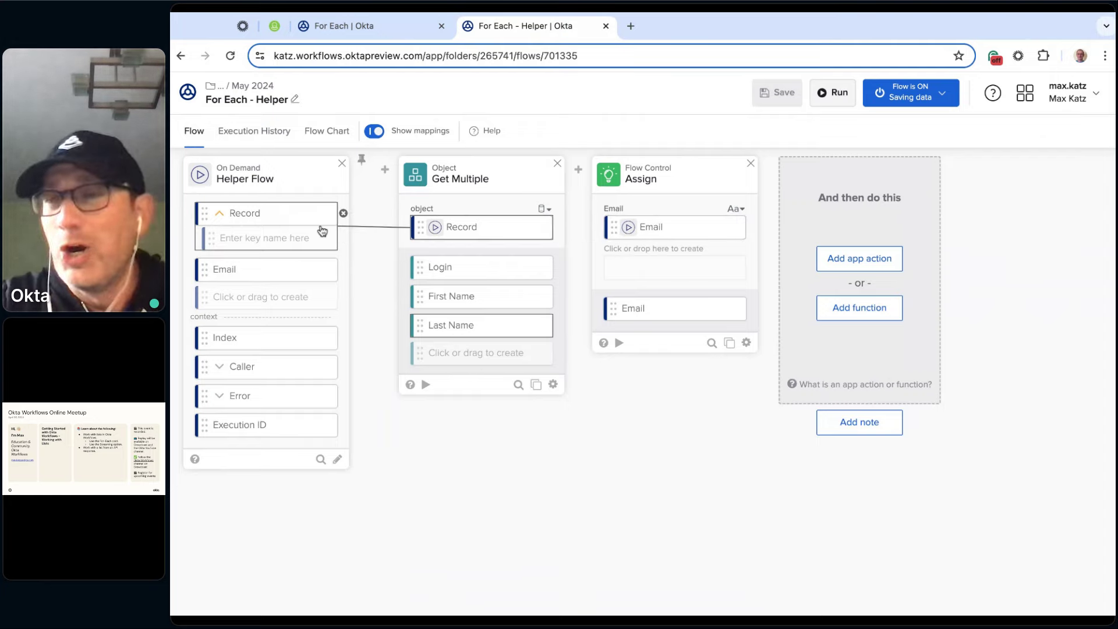
# Step: Deactivate the For Each and For Each - Helper flows in the May 2024 folder
pyautogui.click(367, 26)
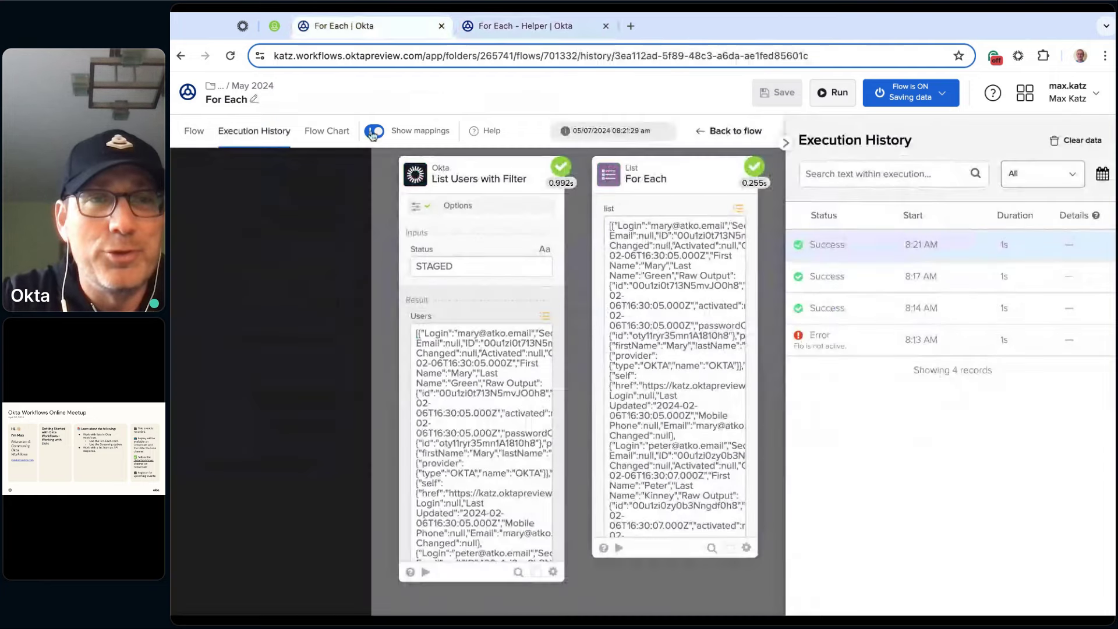
pyautogui.click(198, 133)
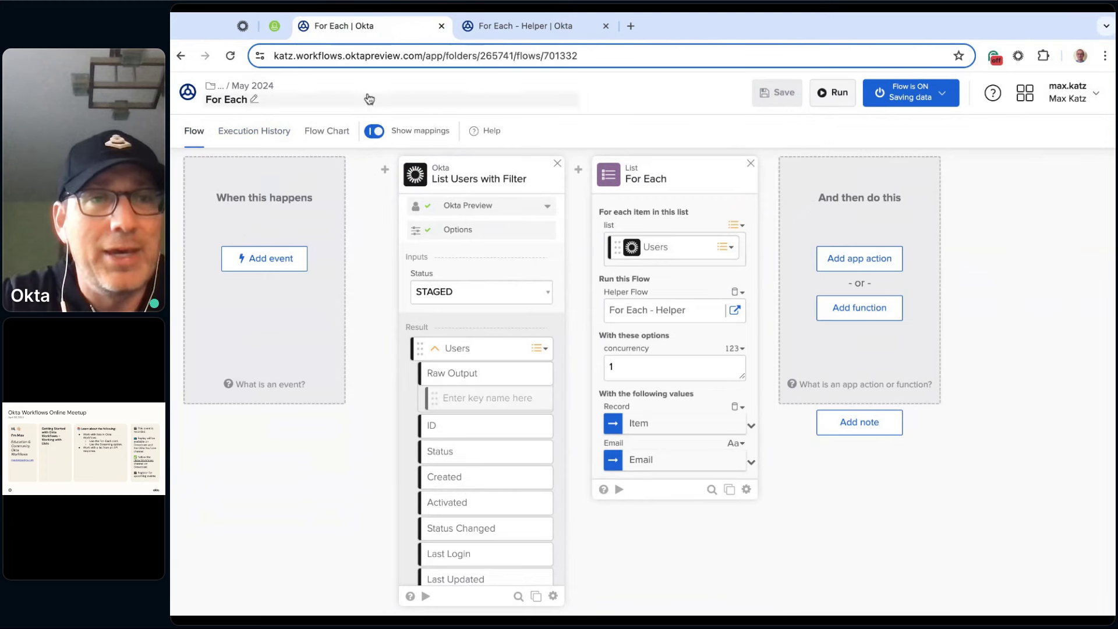
pyautogui.click(260, 88)
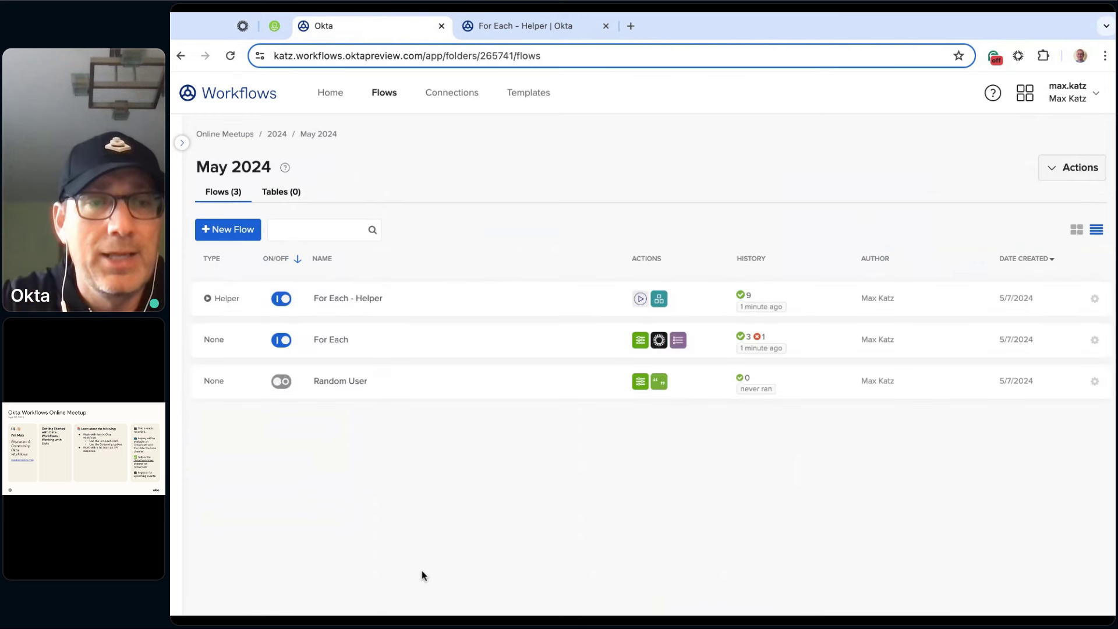
pyautogui.click(275, 344)
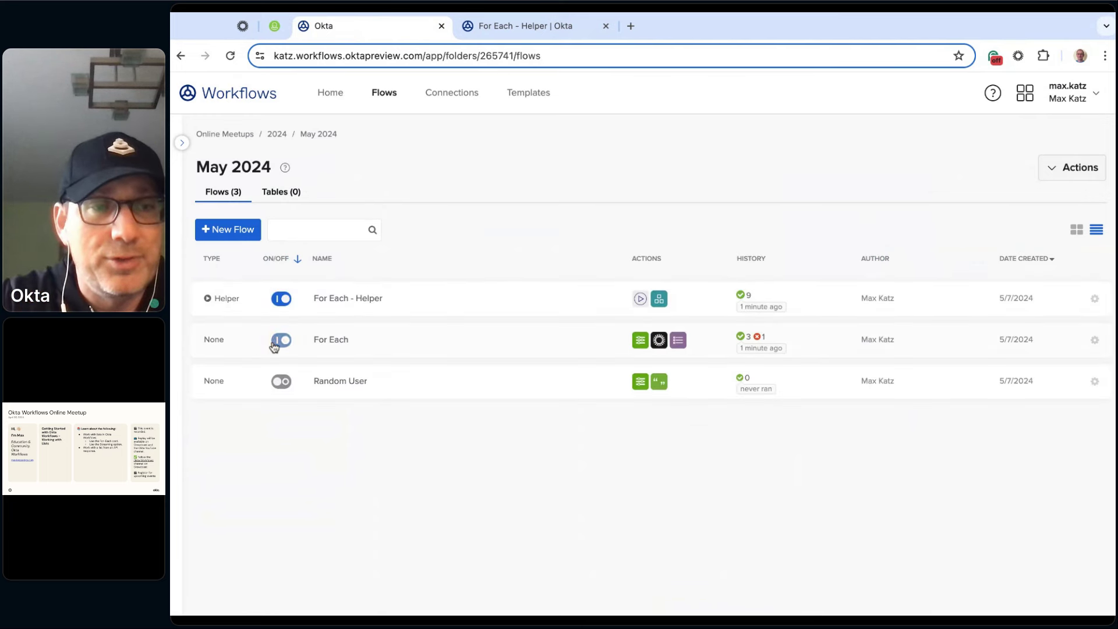
pyautogui.click(280, 300)
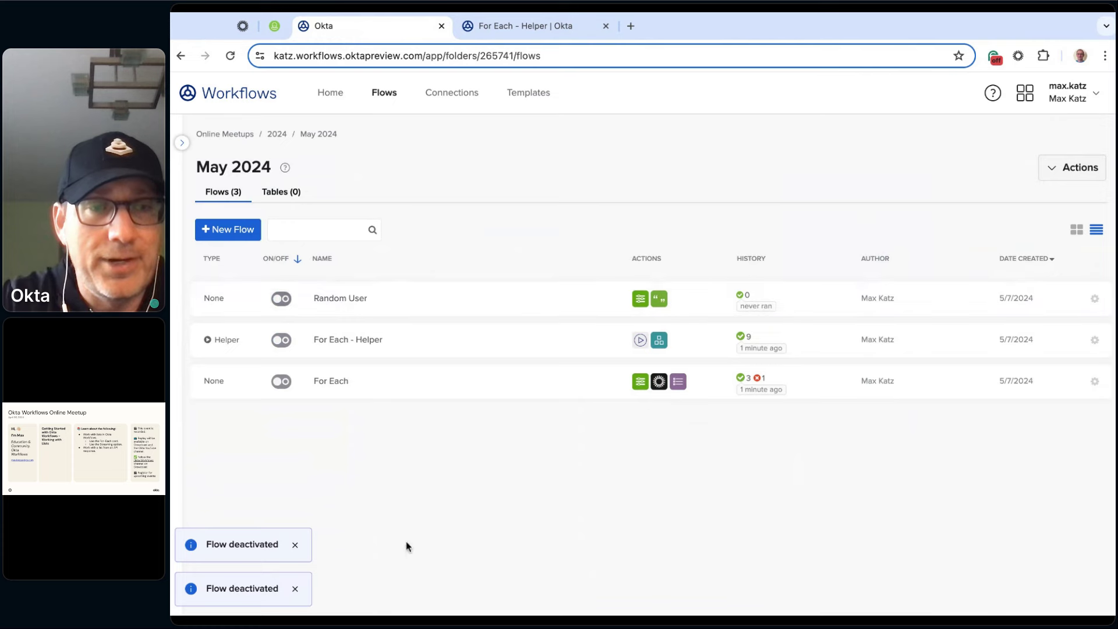
# Step: Create a new flow named Streaming in the May 2024 folder, with saving of all data passing through it enabled
pyautogui.click(225, 231)
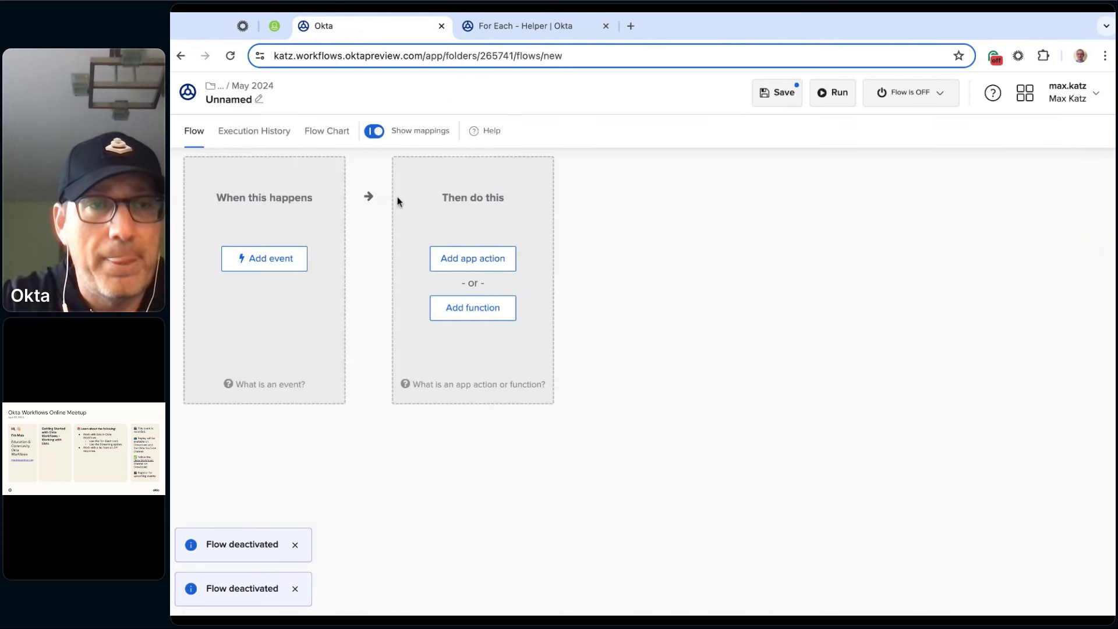
pyautogui.click(245, 104)
pyautogui.write('Str')
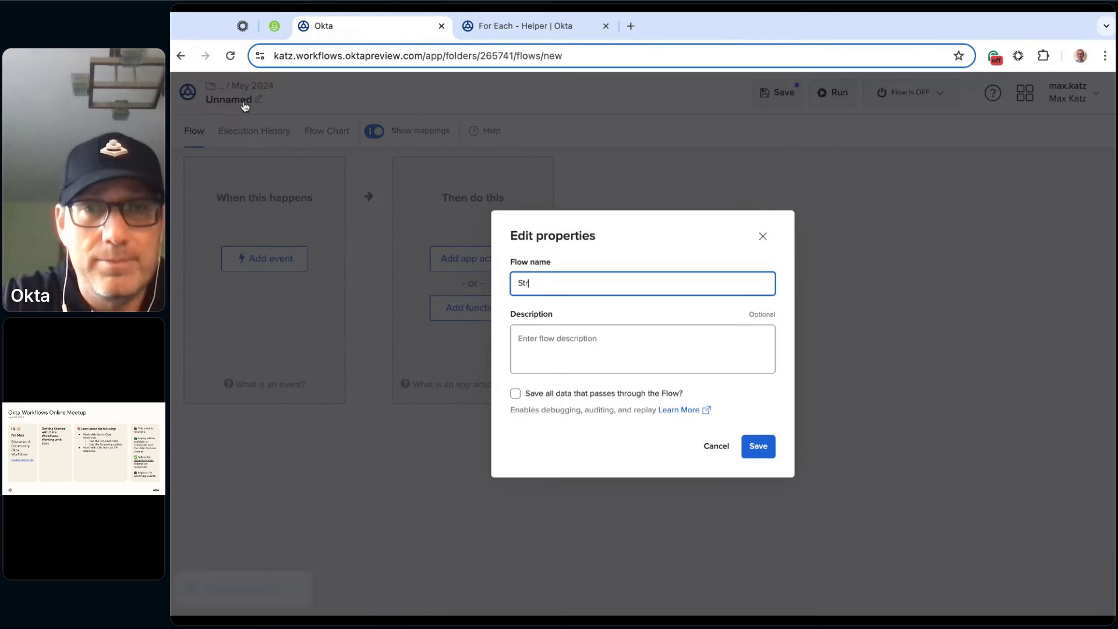
pyautogui.write('eaming')
pyautogui.click(586, 393)
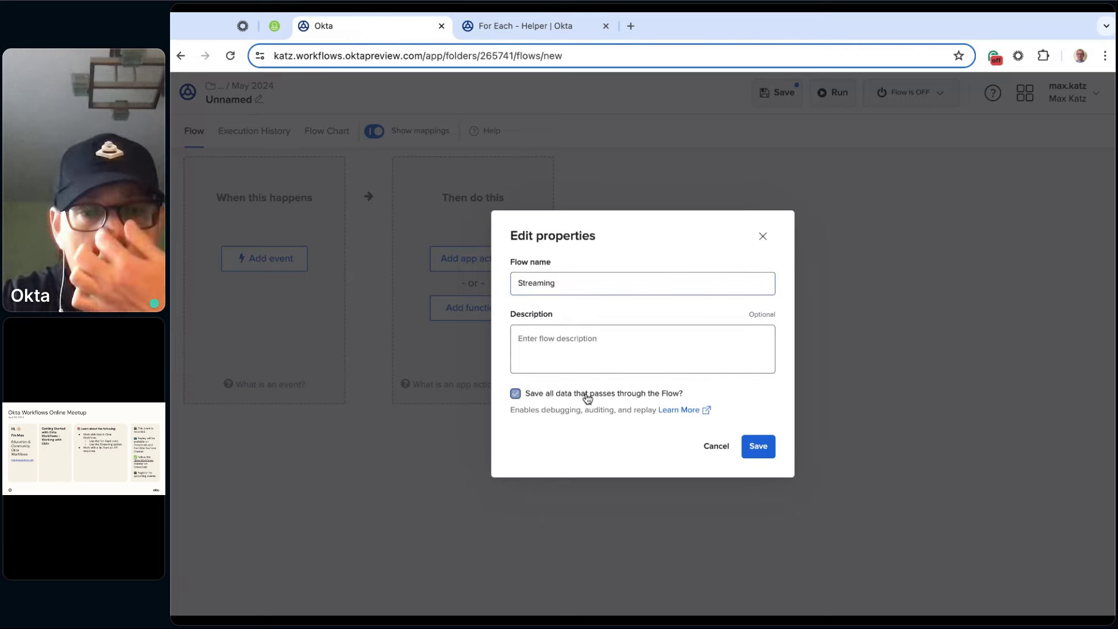
pyautogui.click(751, 444)
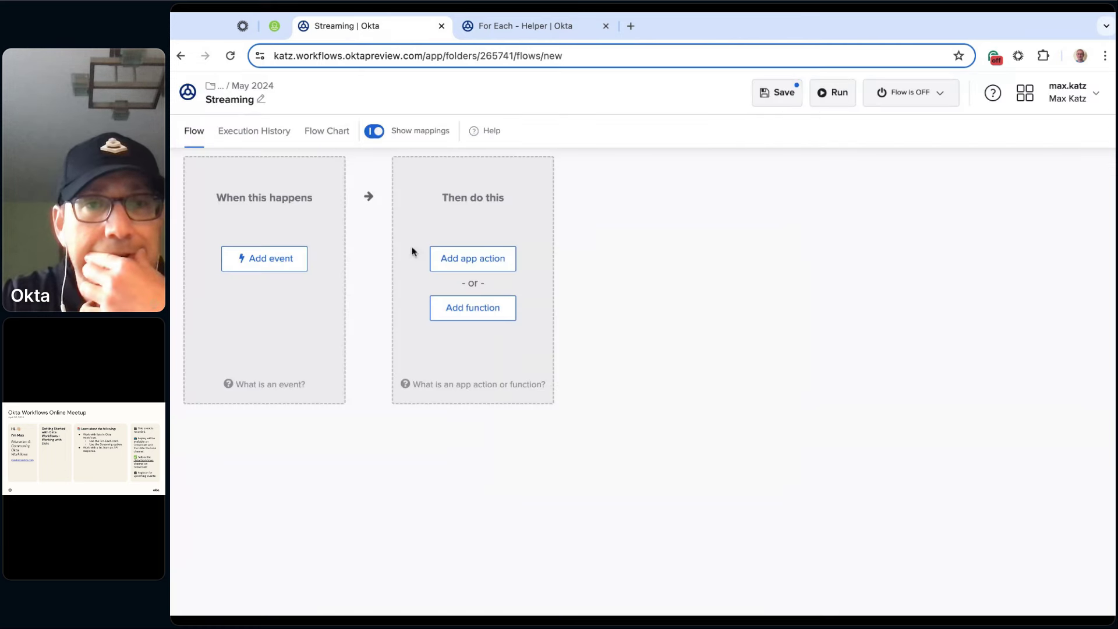
# Step: Add the Okta List Users with Filter action to the Streaming flow
pyautogui.click(476, 262)
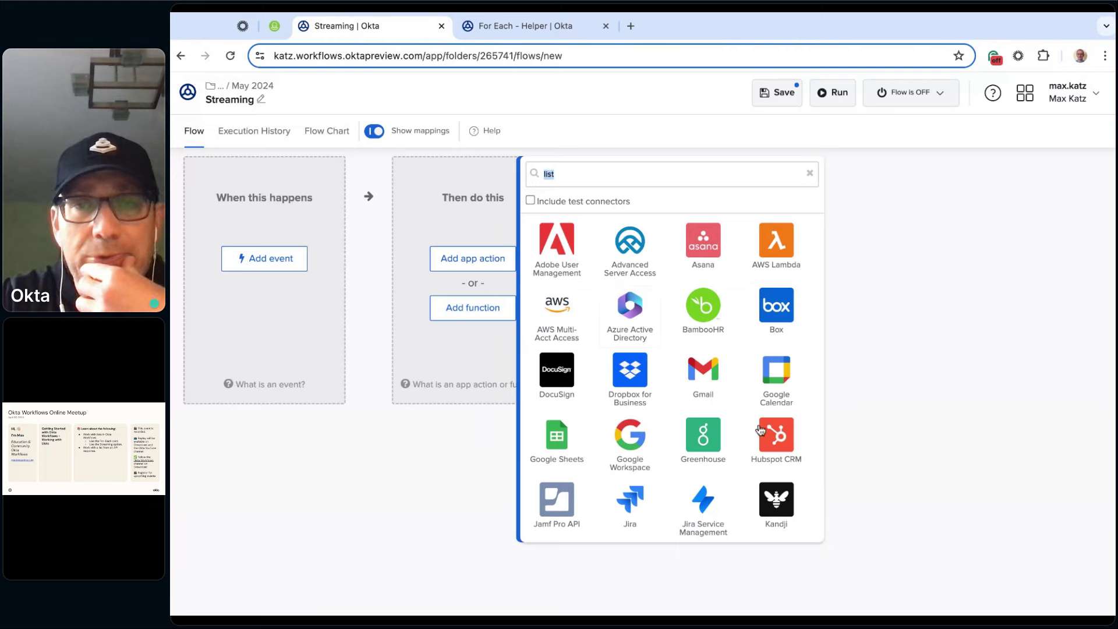
pyautogui.press('BackSpace')
pyautogui.write('okt')
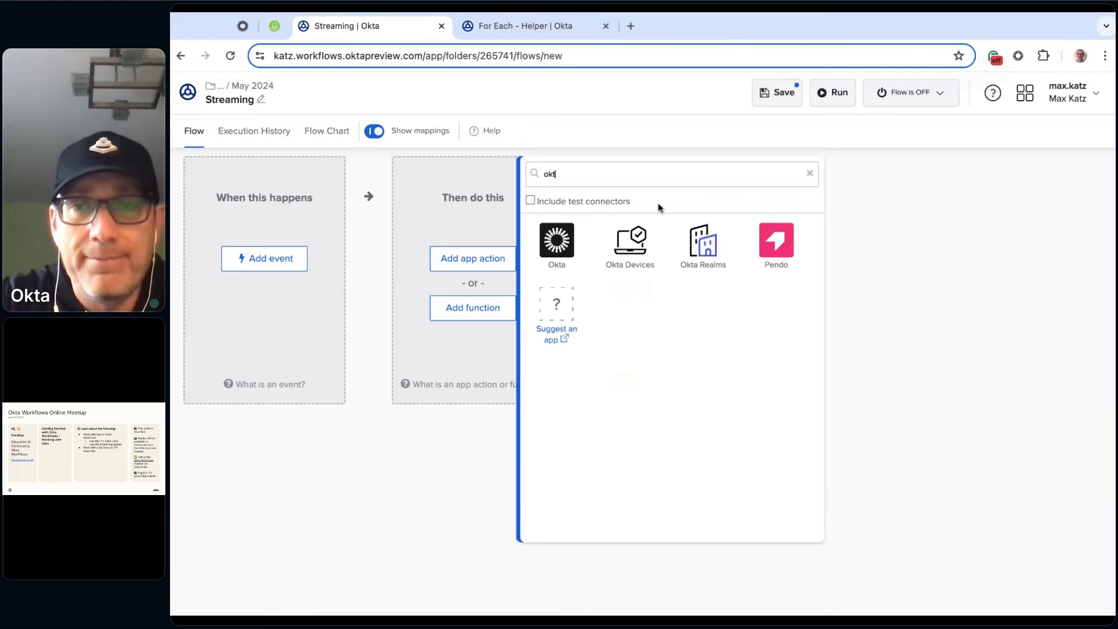
pyautogui.click(579, 234)
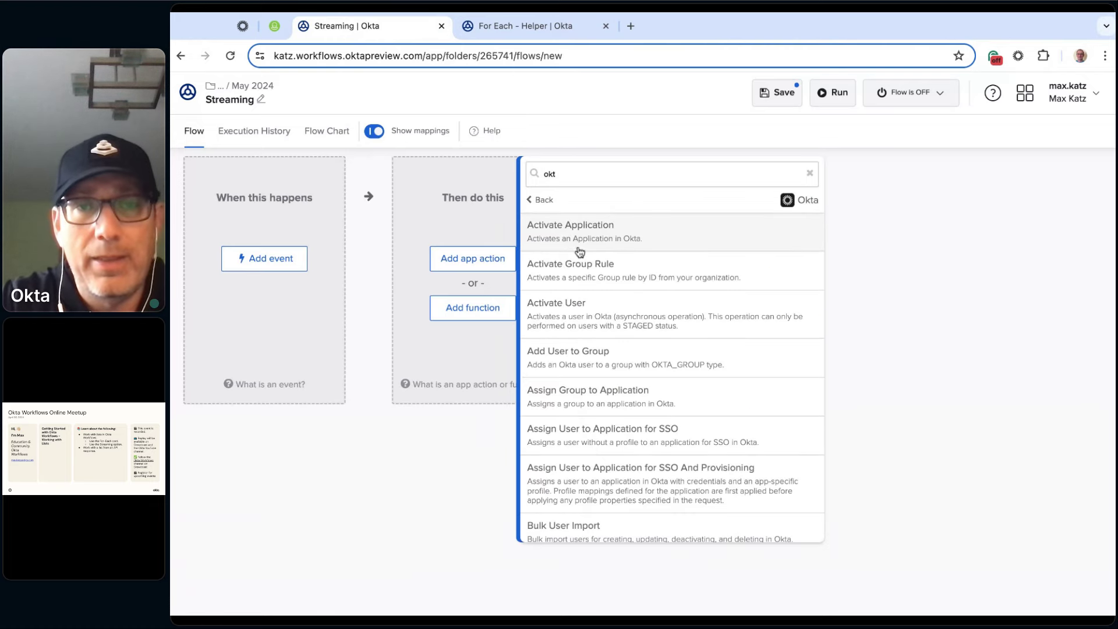
pyautogui.click(722, 174)
pyautogui.press('BackSpace')
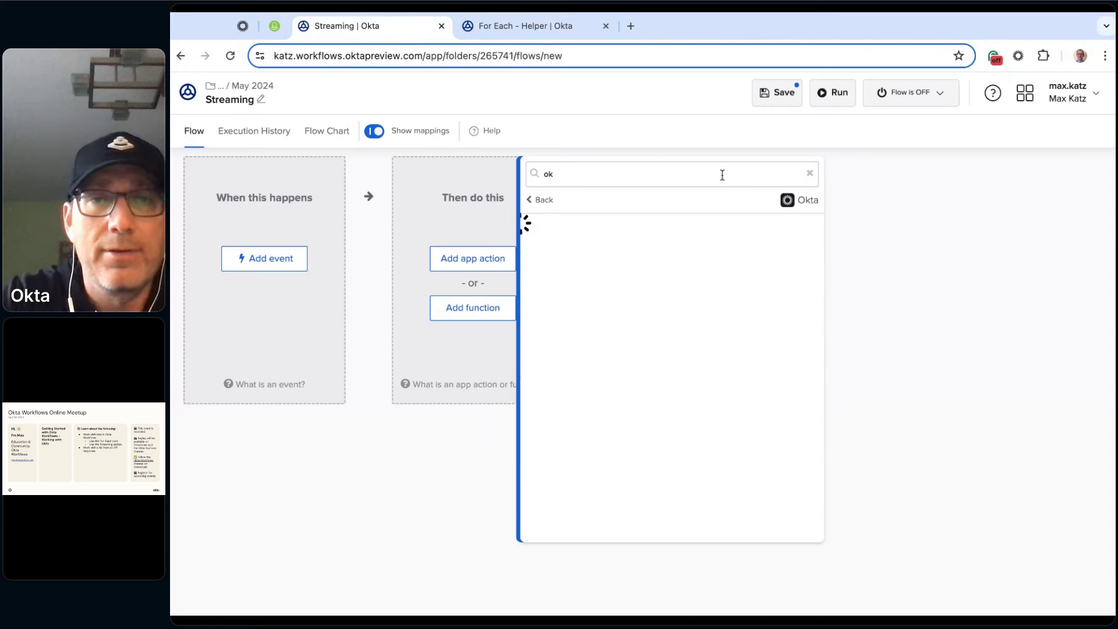
pyautogui.press('BackSpace')
pyautogui.press('BackSpace')
pyautogui.write('li')
pyautogui.press('BackSpace')
pyautogui.press('BackSpace')
pyautogui.write('list')
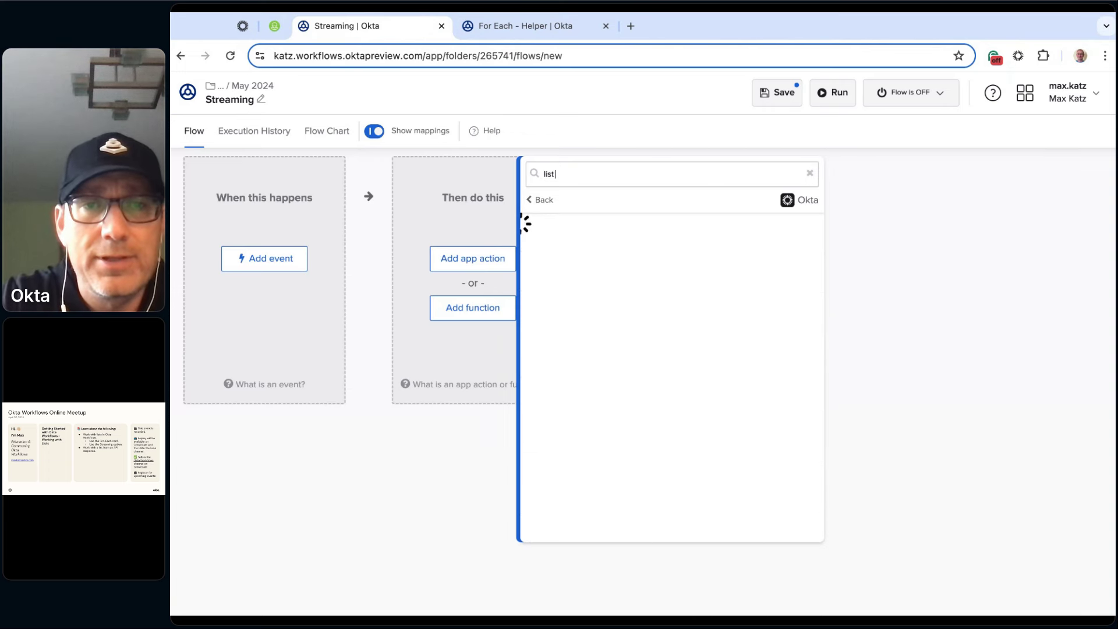
pyautogui.write(' us')
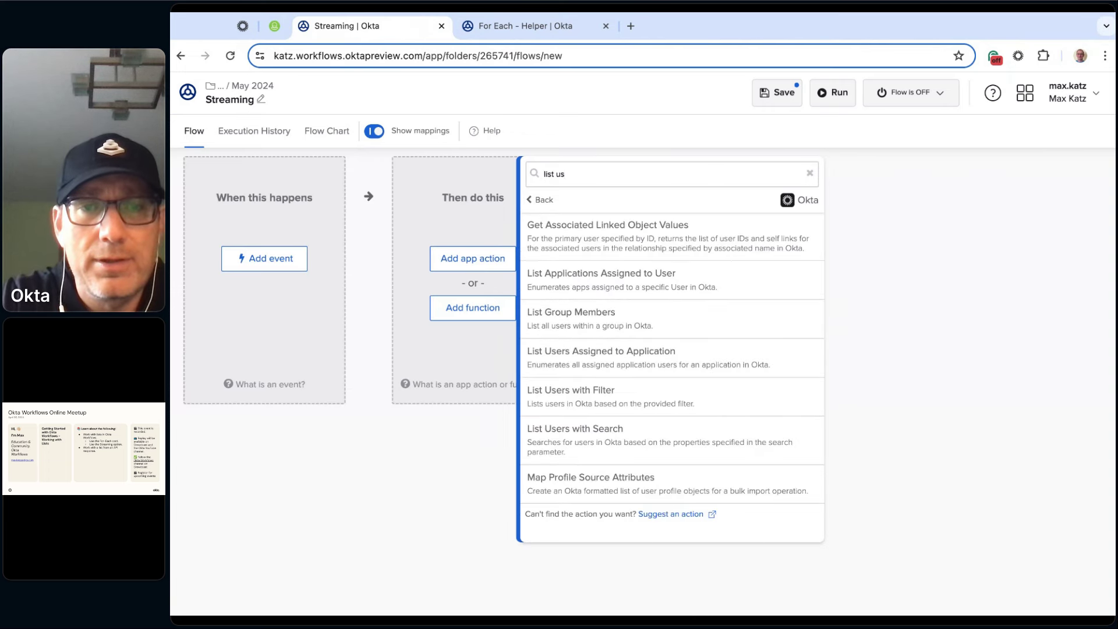
pyautogui.click(618, 410)
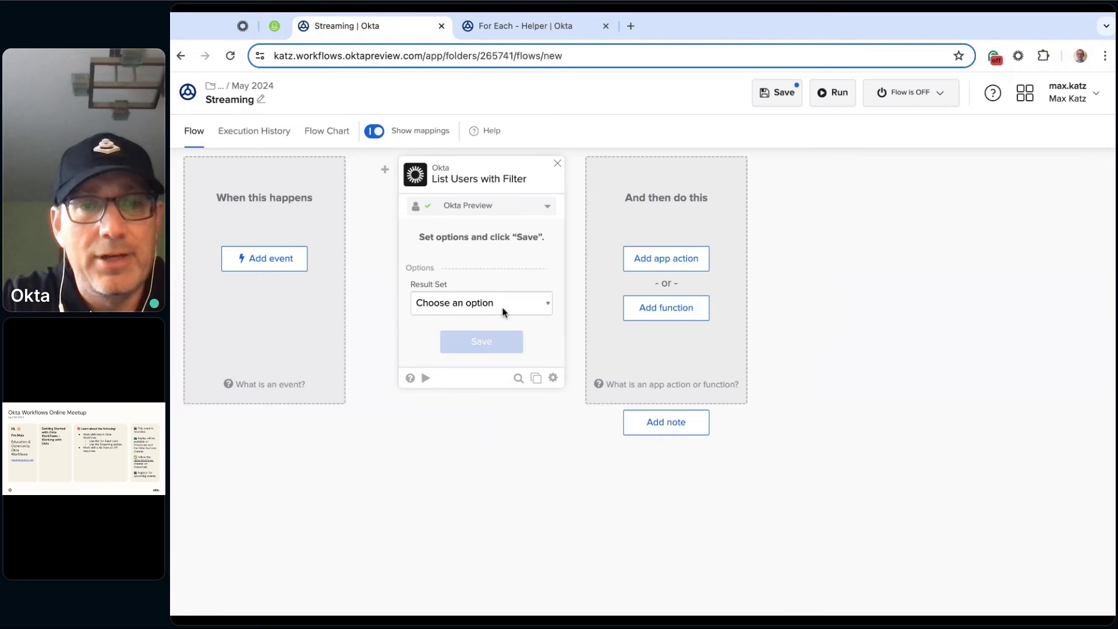
# Step: Set List Users with Filter to Stream Matching Records with the default fields, and try to save the flow without a helper flow
pyautogui.click(492, 356)
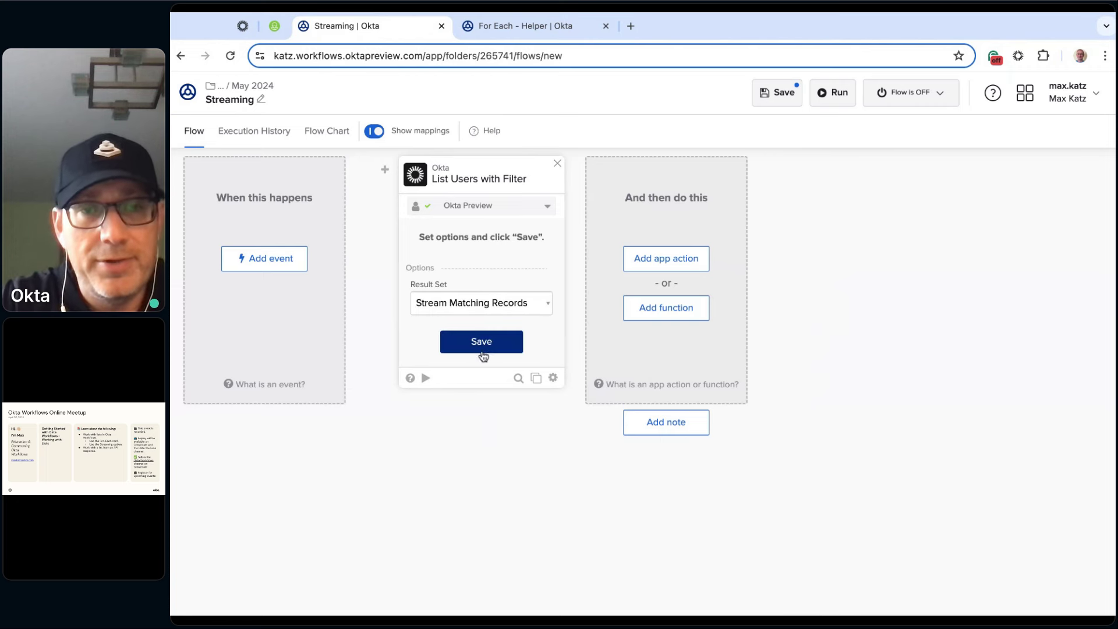
pyautogui.click(481, 348)
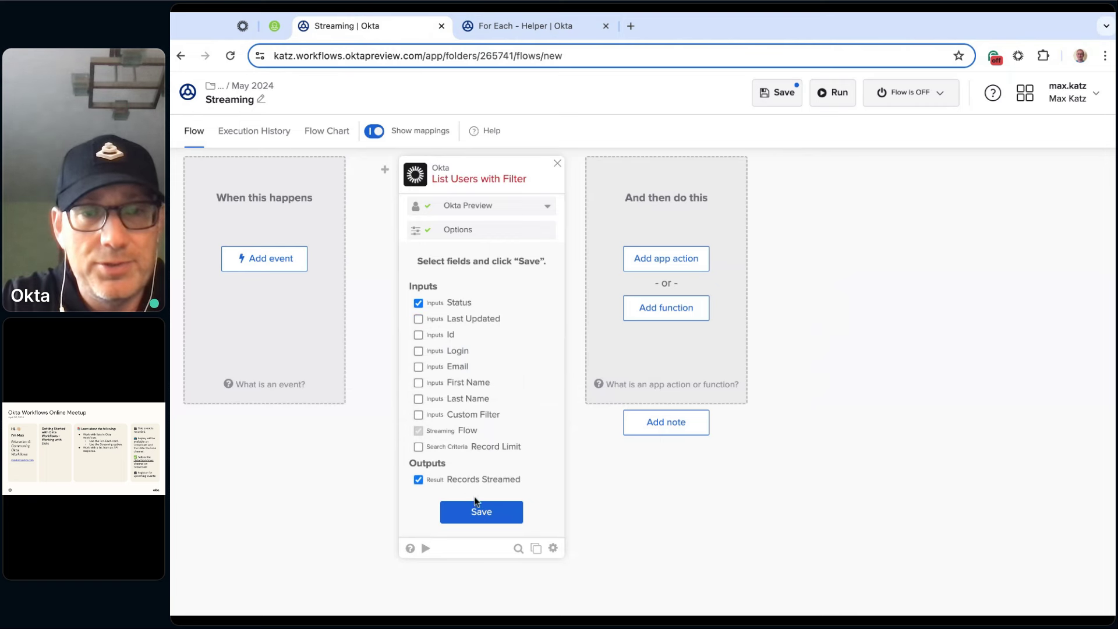
pyautogui.click(492, 515)
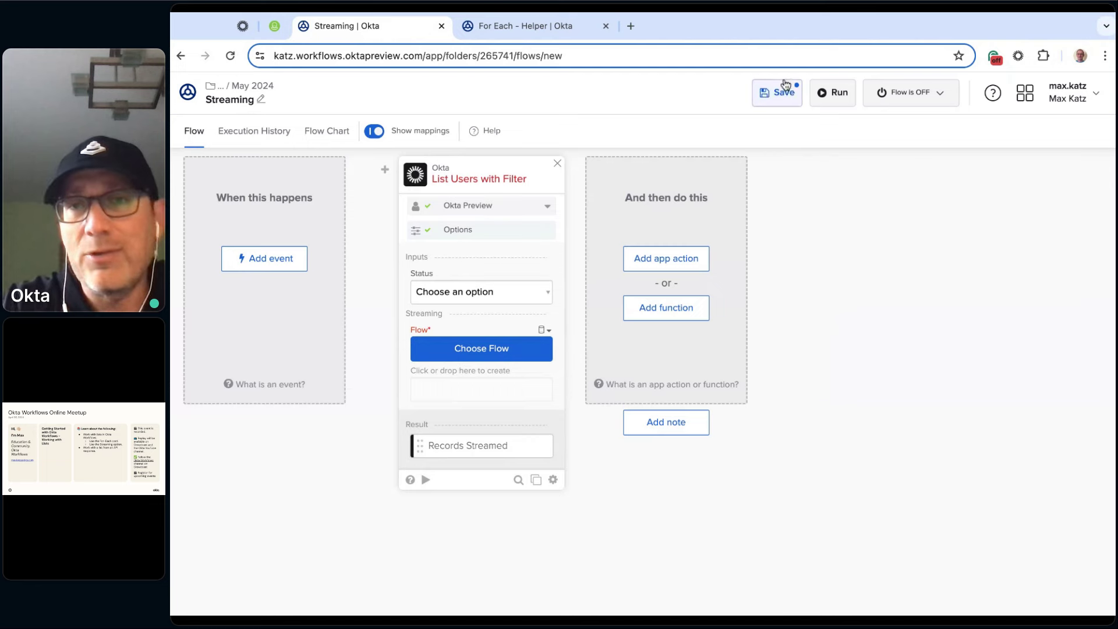
pyautogui.click(784, 98)
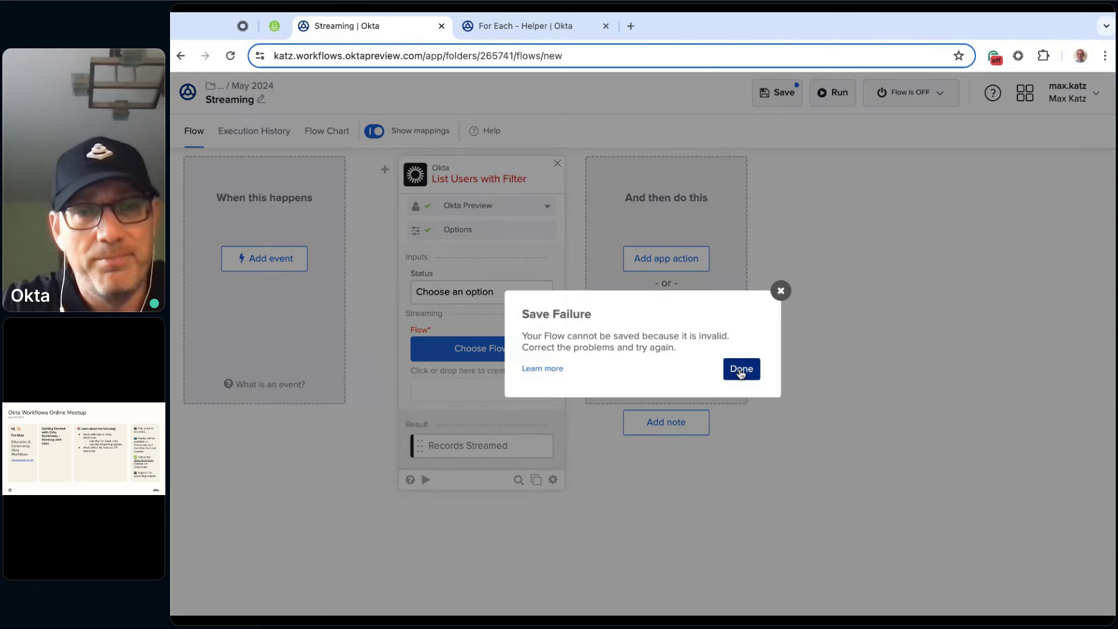
pyautogui.click(741, 370)
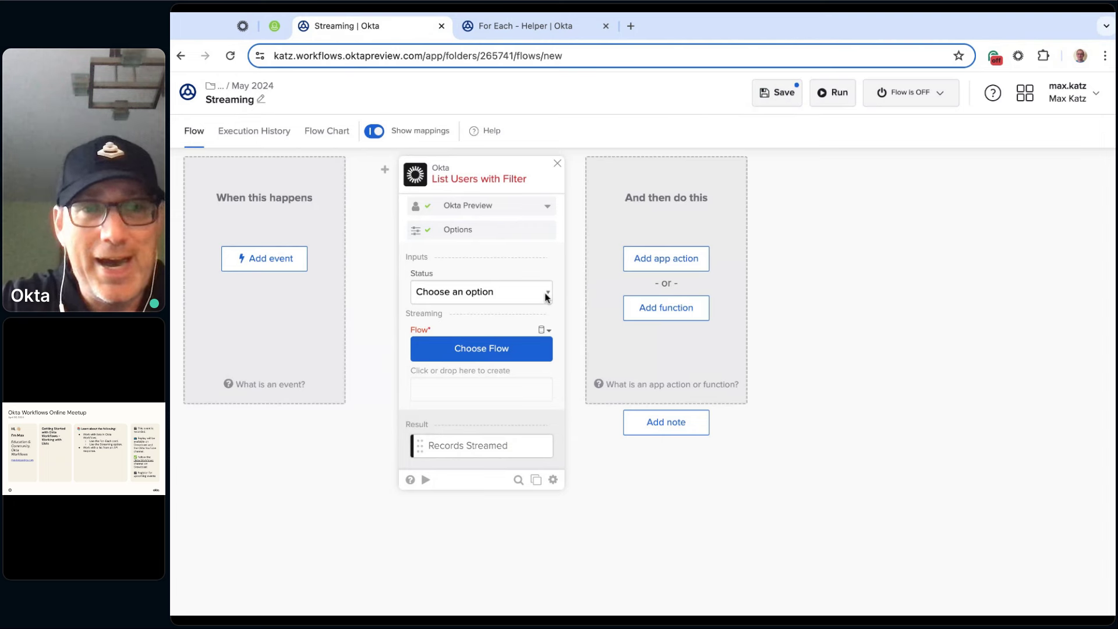
# Step: Switch List Users with Filter to a non-streaming result set that outputs Users, with Status as its only input field
pyautogui.click(472, 233)
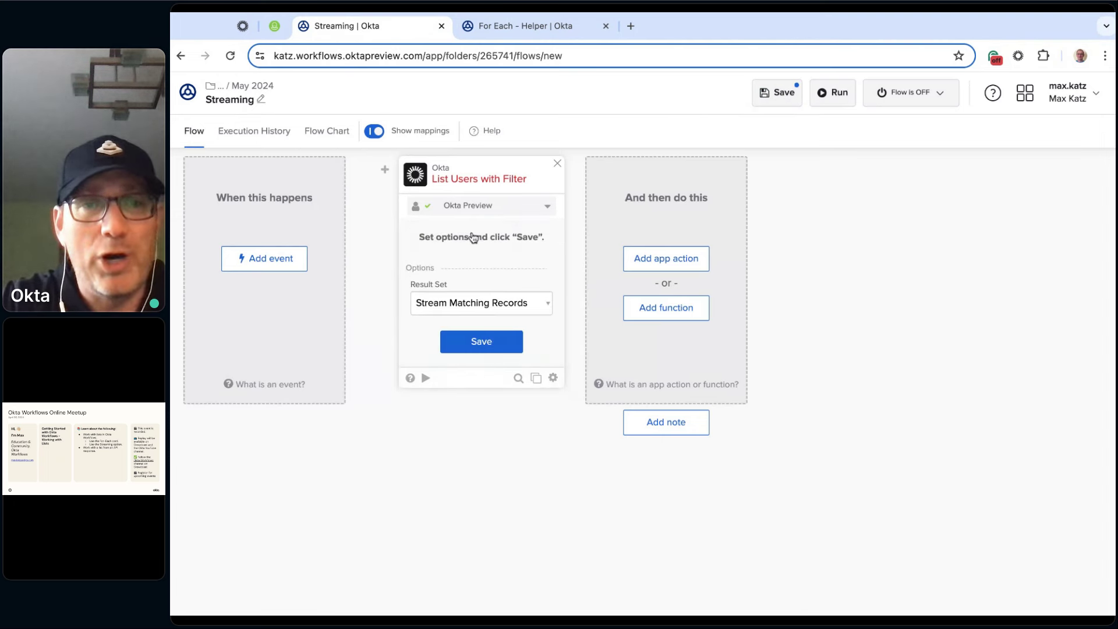
pyautogui.click(480, 291)
pyautogui.click(491, 348)
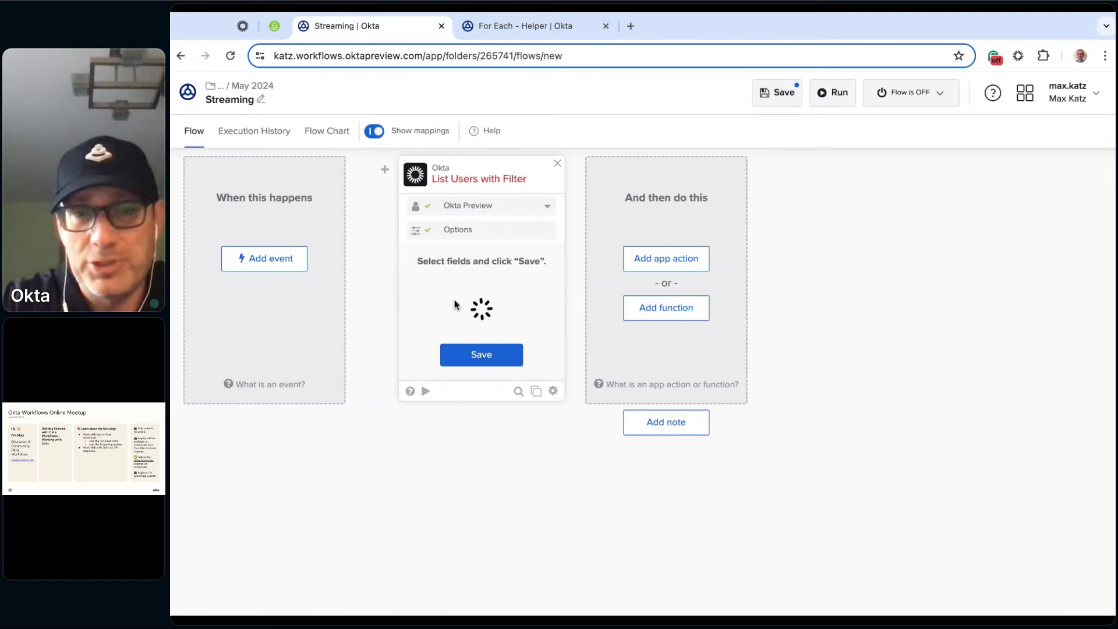
pyautogui.click(445, 320)
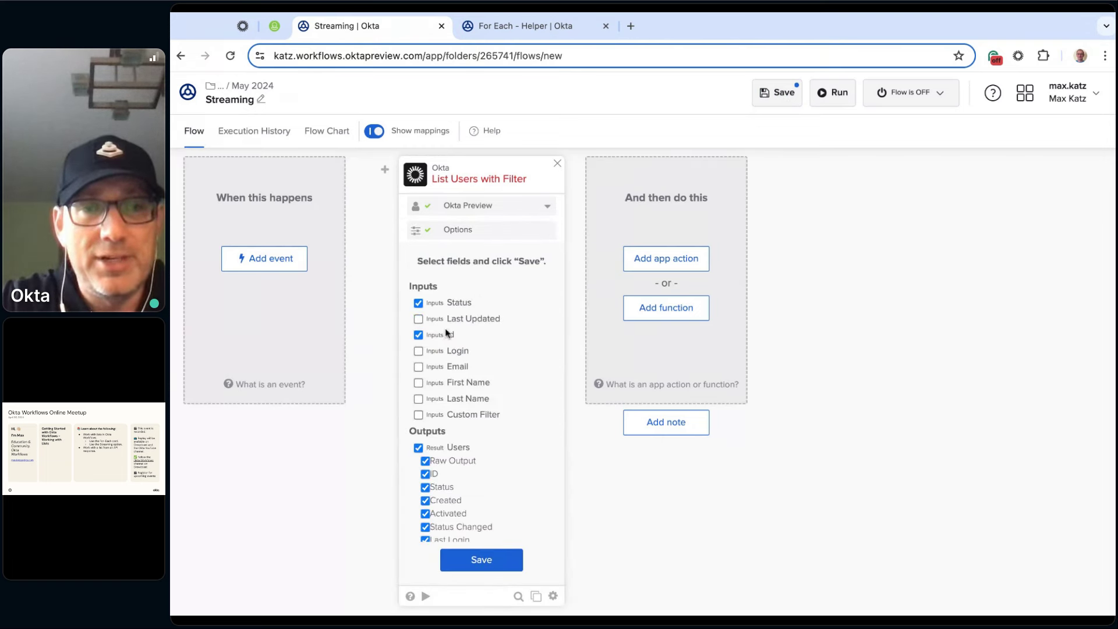
pyautogui.click(446, 336)
pyautogui.click(502, 571)
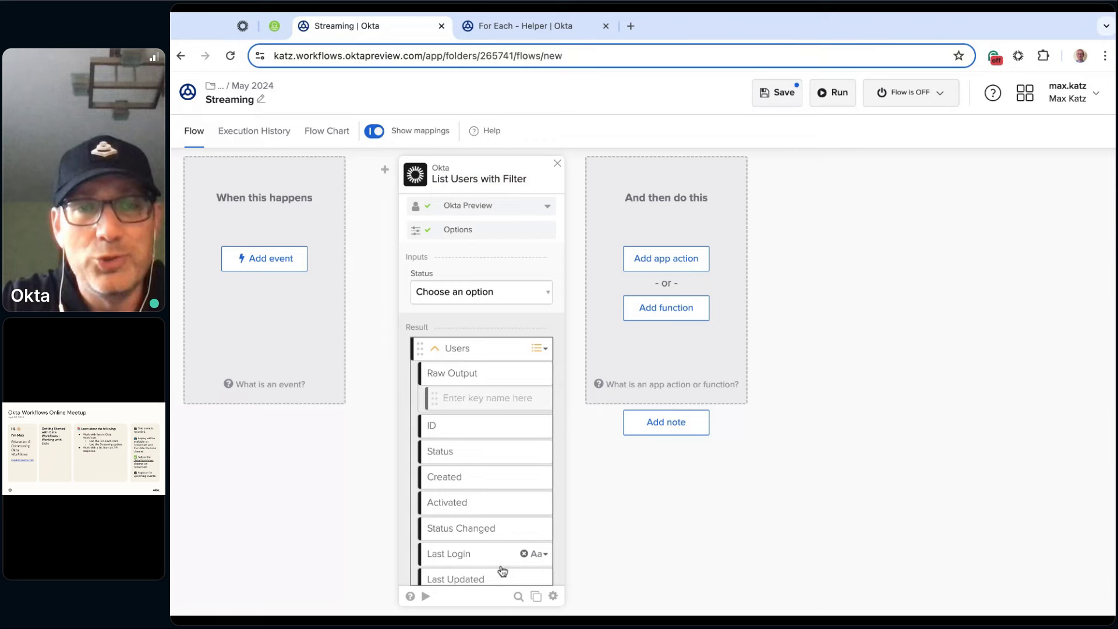
# Step: Set the List Users with Filter status to STAGED and open the card's test
pyautogui.click(507, 295)
pyautogui.click(445, 580)
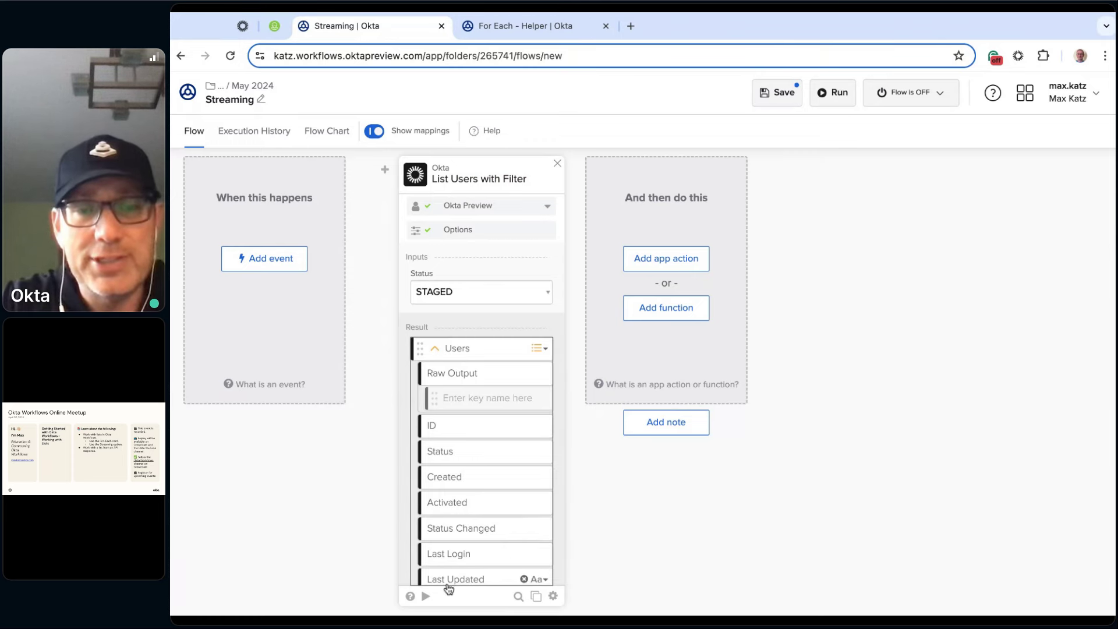
pyautogui.click(426, 596)
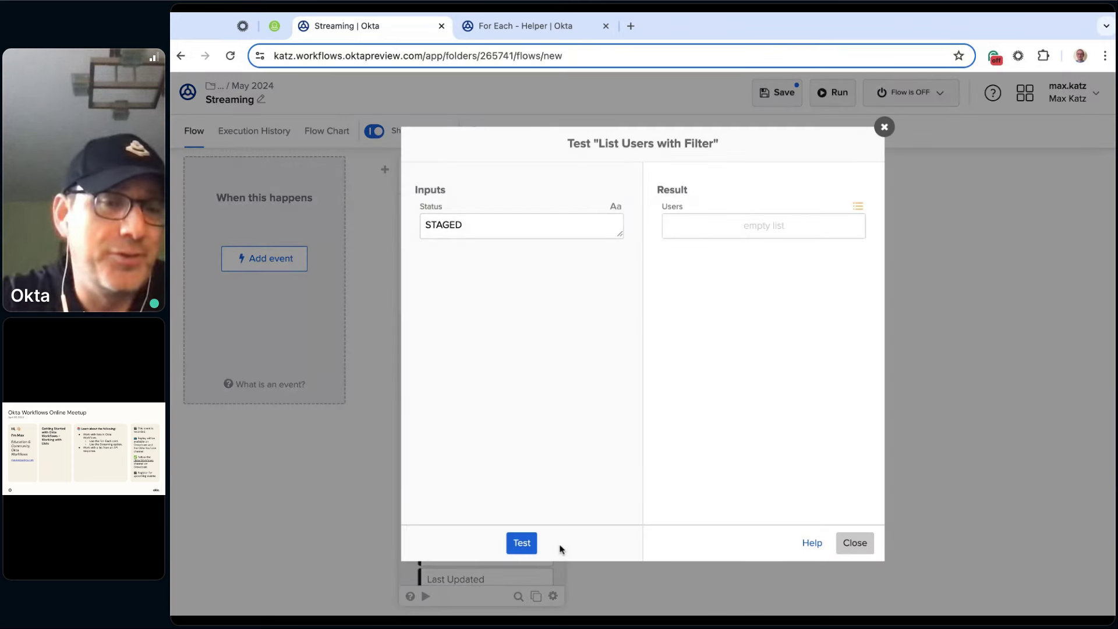
# Step: Test the List Users with Filter card with the STAGED status and close the test dialog
pyautogui.click(524, 544)
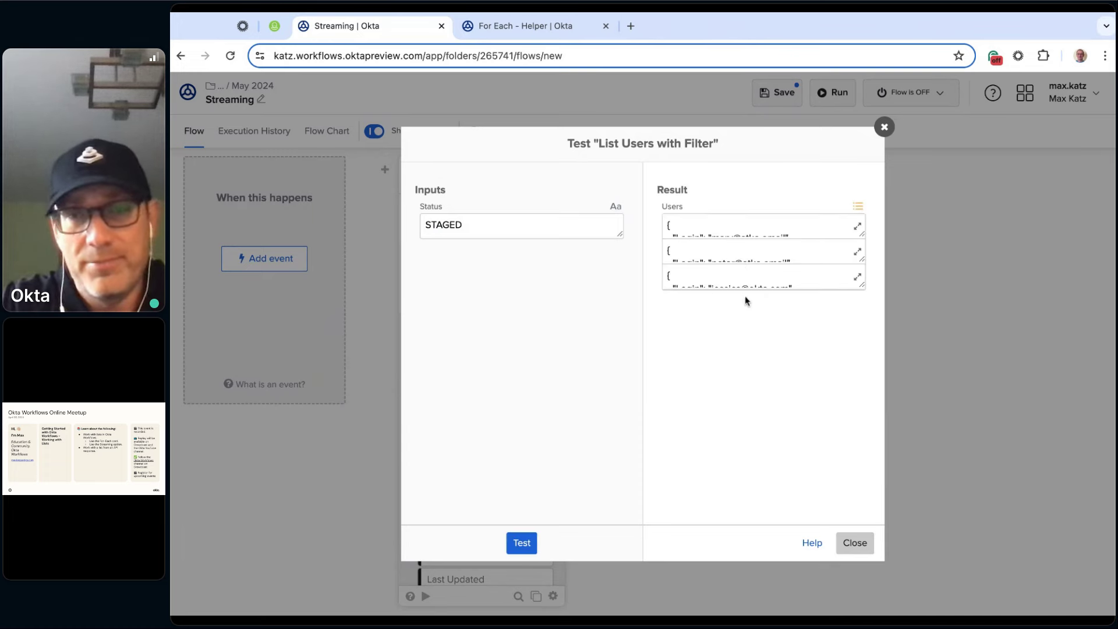
pyautogui.click(854, 543)
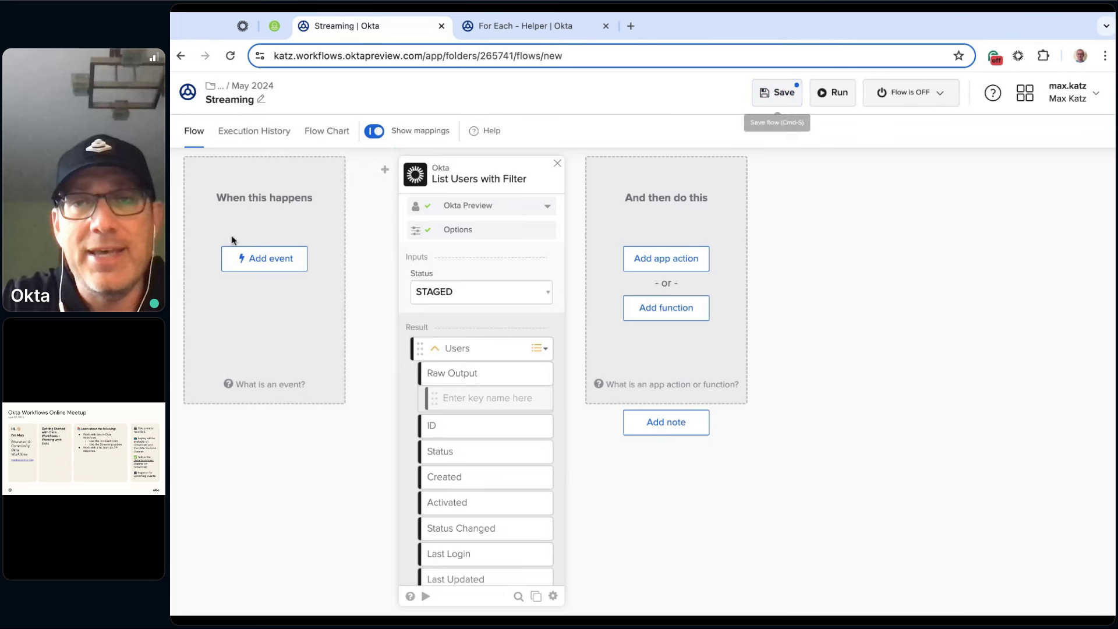
# Step: Create a new flow in the May 2024 folder and make Helper Flow its starting event
pyautogui.click(249, 88)
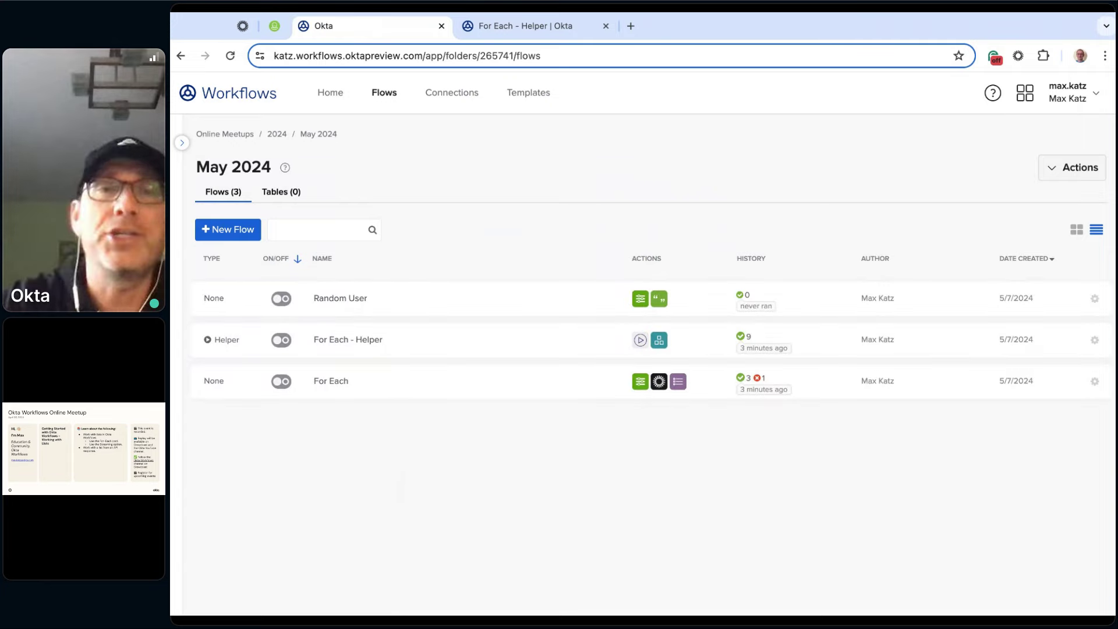
pyautogui.click(233, 232)
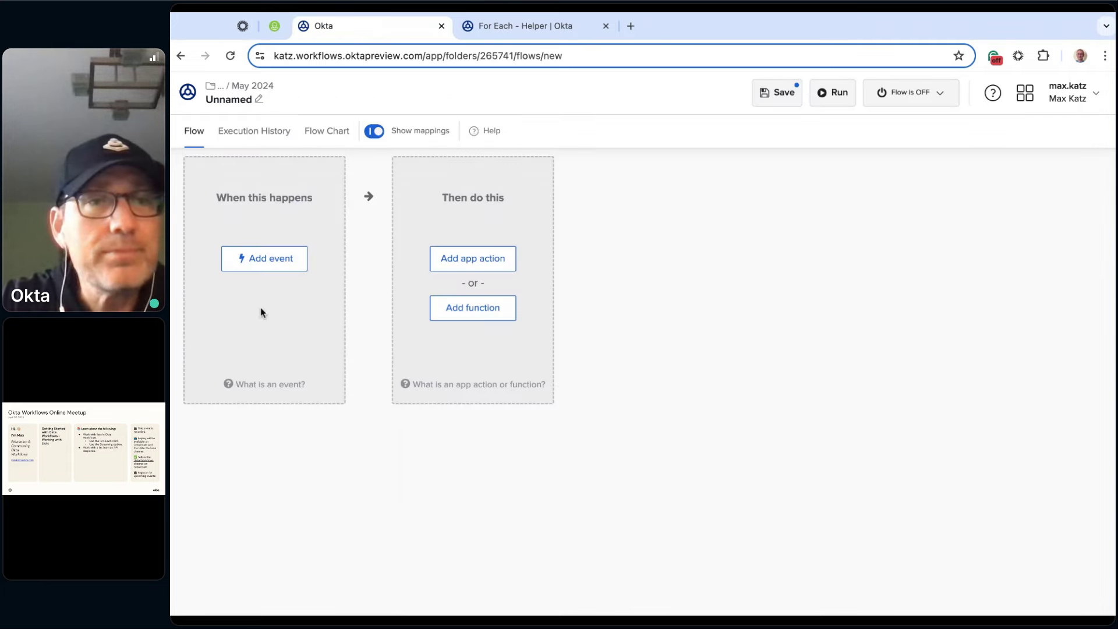
pyautogui.click(283, 260)
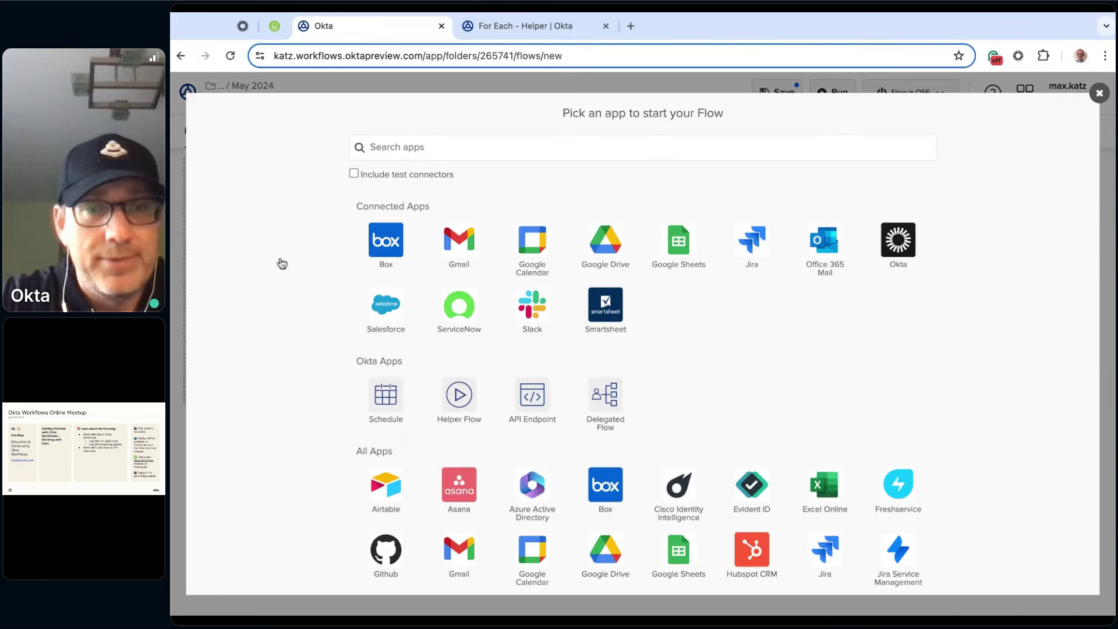
pyautogui.click(461, 408)
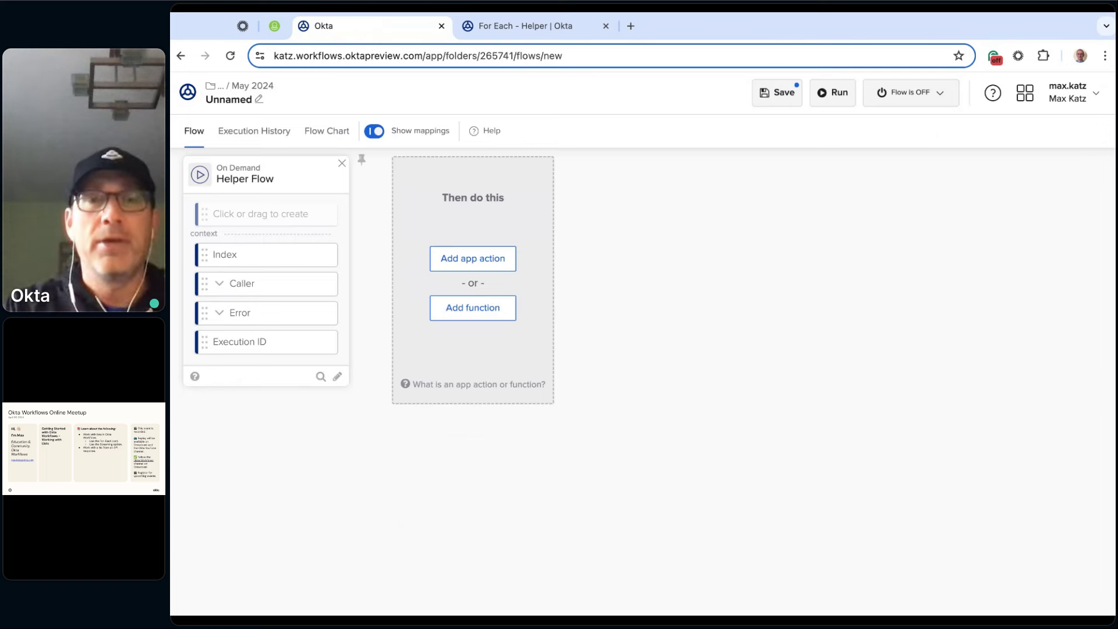
# Step: Add an input named Record to the Helper Flow card and set its type to Object
pyautogui.click(300, 222)
pyautogui.write('R')
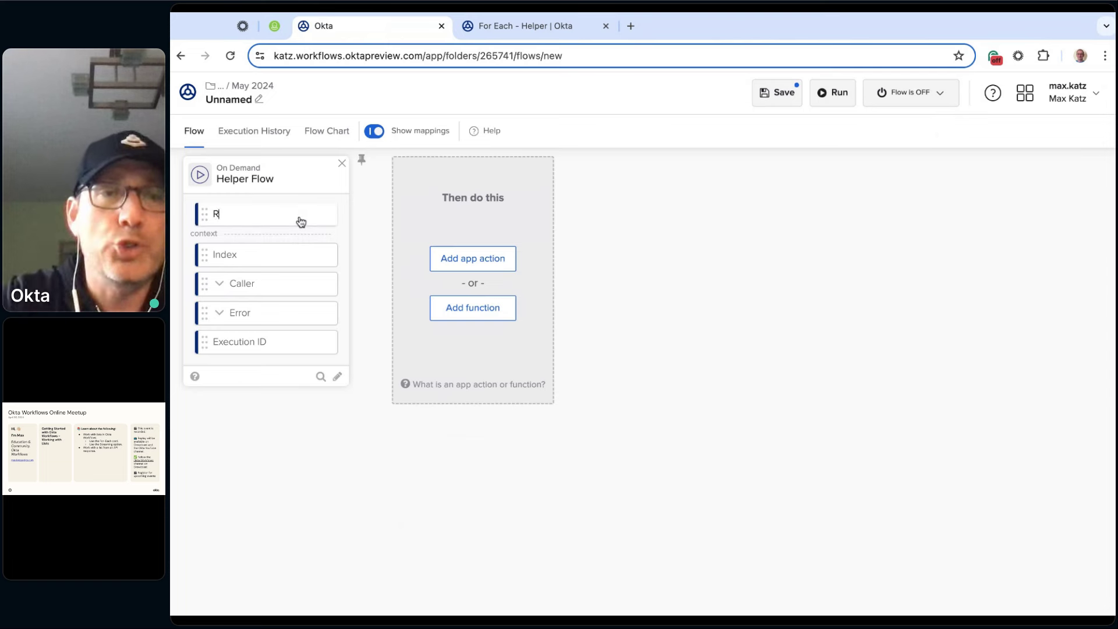
pyautogui.write('ecord')
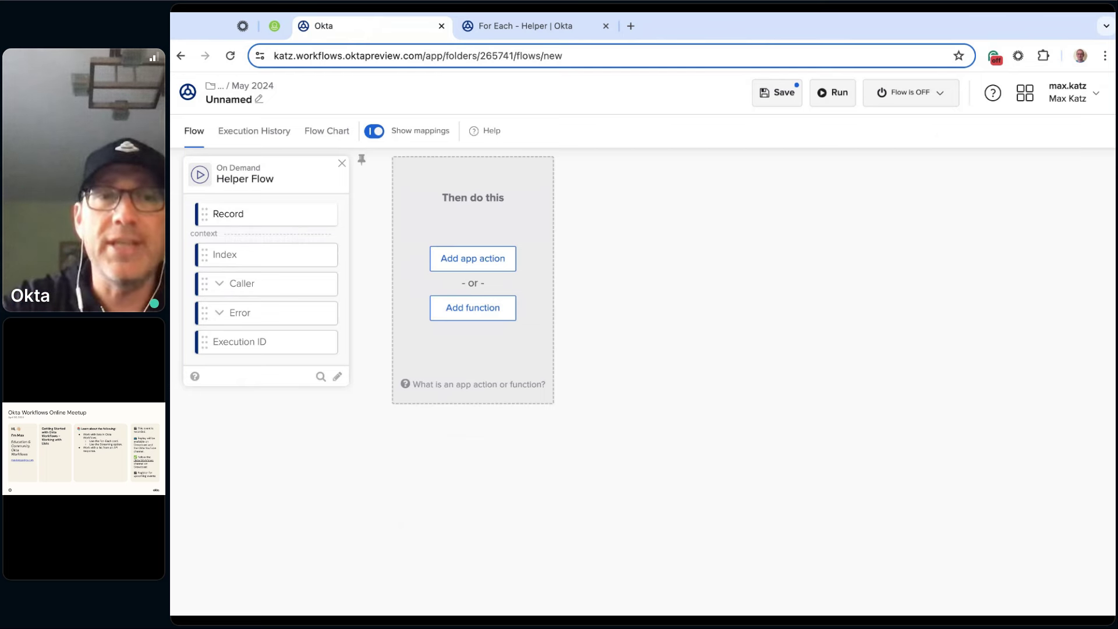
pyautogui.click(360, 263)
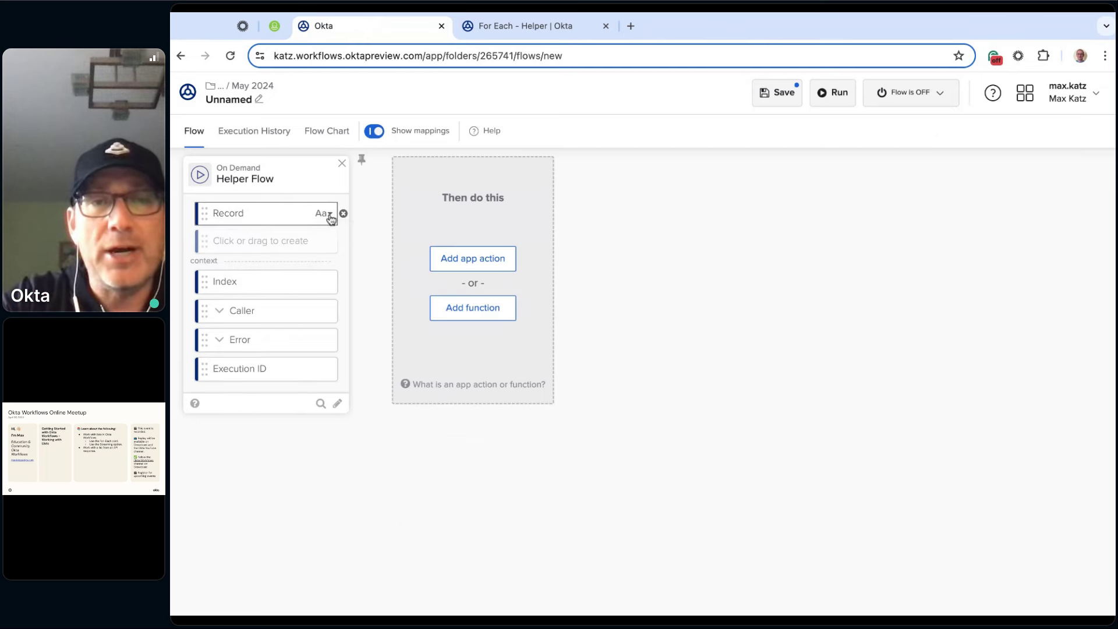
pyautogui.click(330, 216)
pyautogui.click(330, 322)
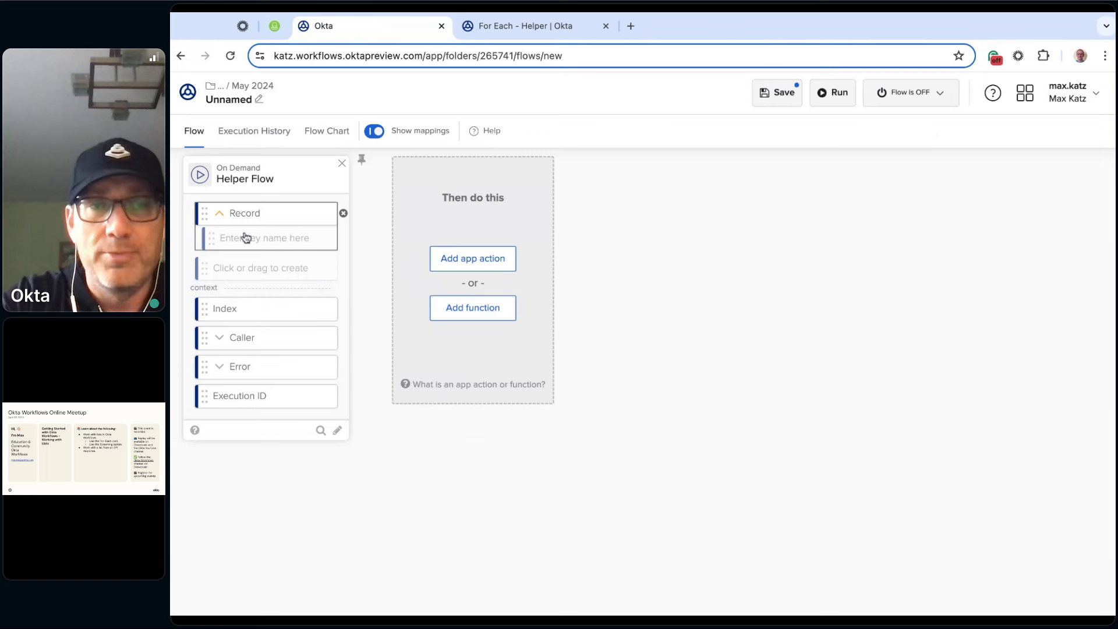
# Step: Add a second Helper Flow input named State and set its type to Object
pyautogui.click(278, 272)
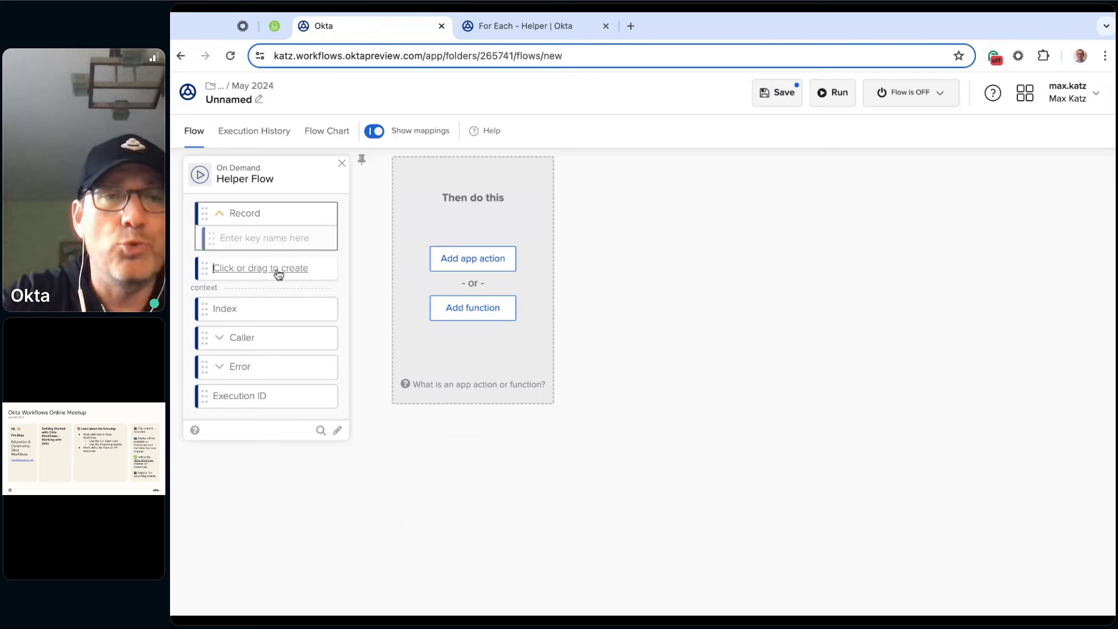
pyautogui.write('State')
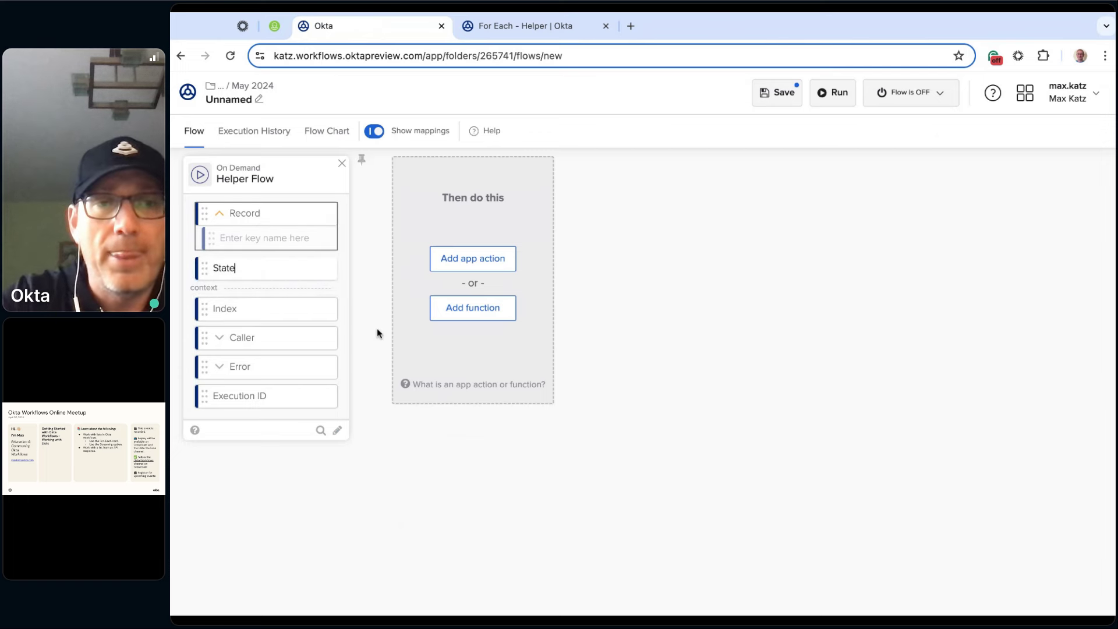
pyautogui.press('Return')
pyautogui.click(331, 270)
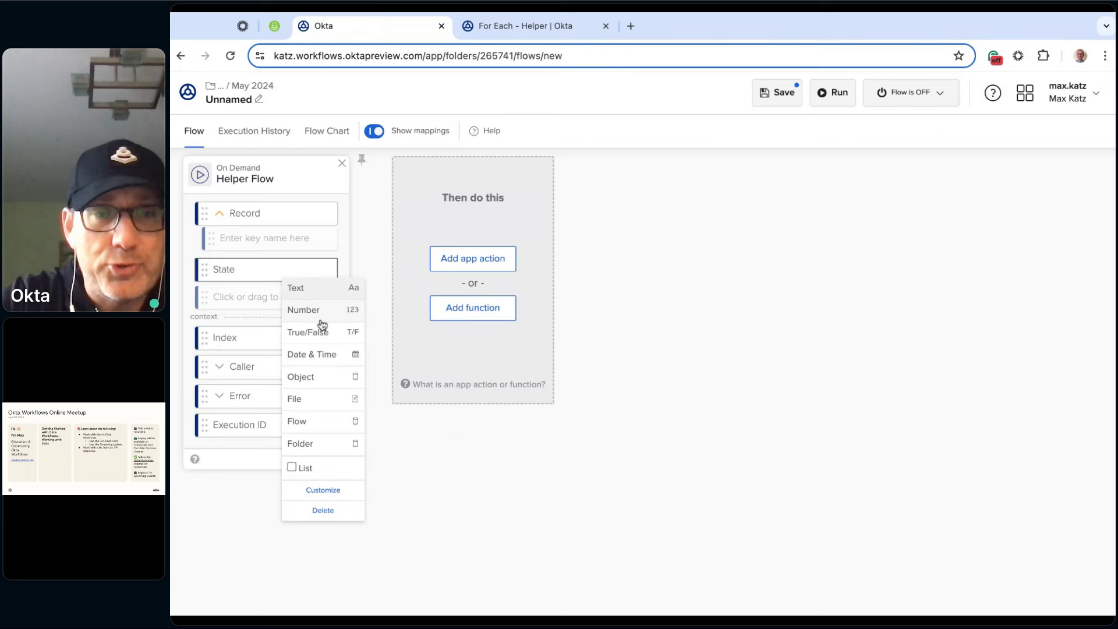
pyautogui.click(324, 377)
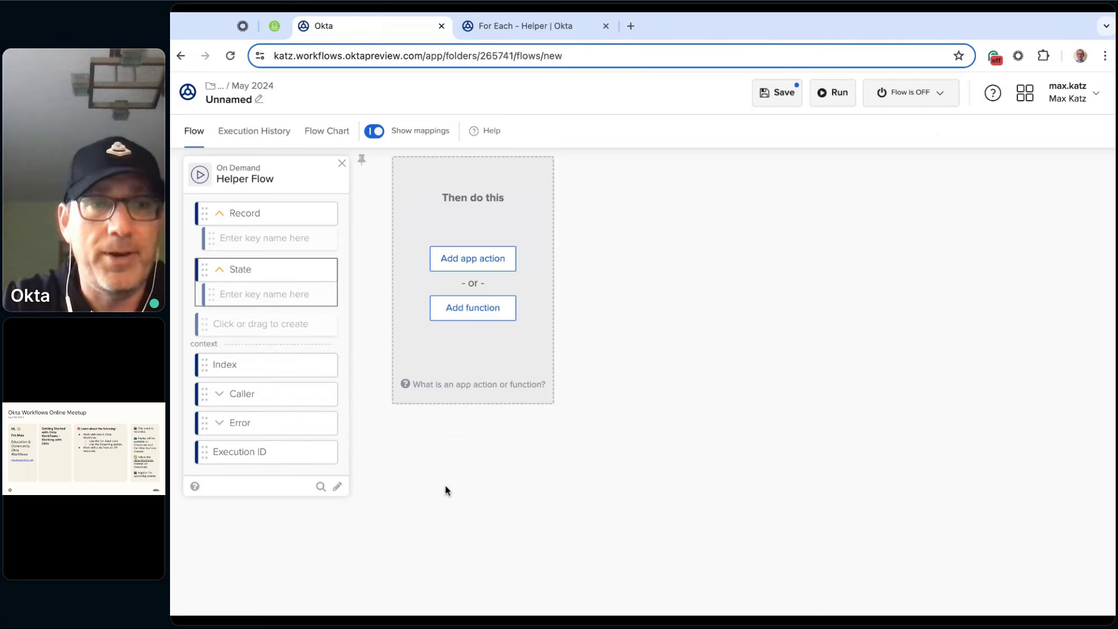
# Step: Save the flow as "Streaming - Helper" with saving of all data that passes through it enabled
pyautogui.click(781, 97)
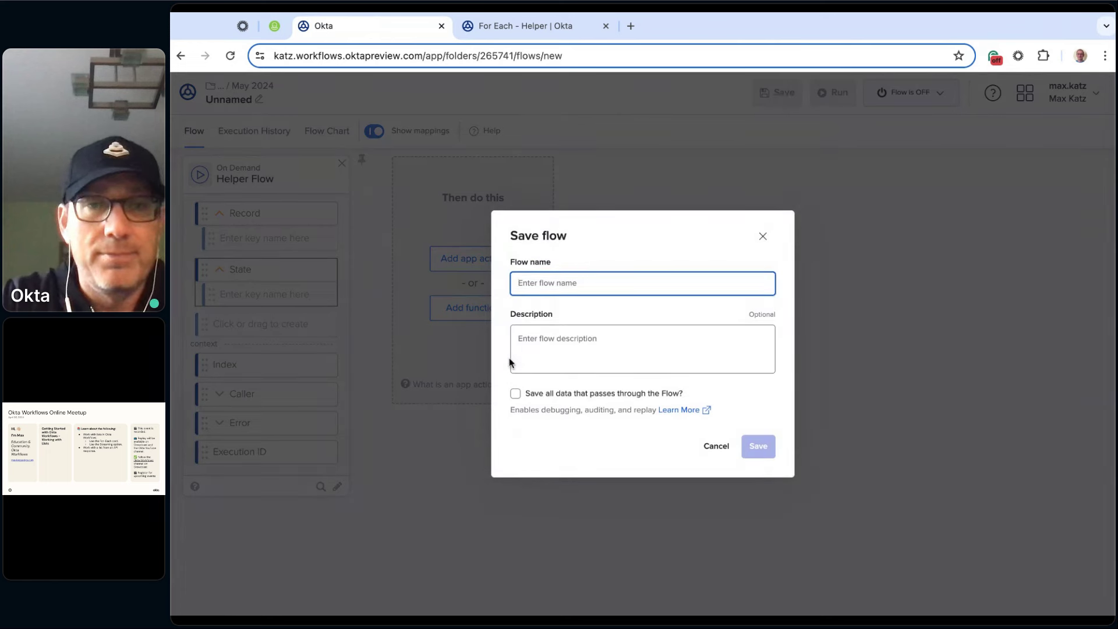
pyautogui.write('STreaming - Helper')
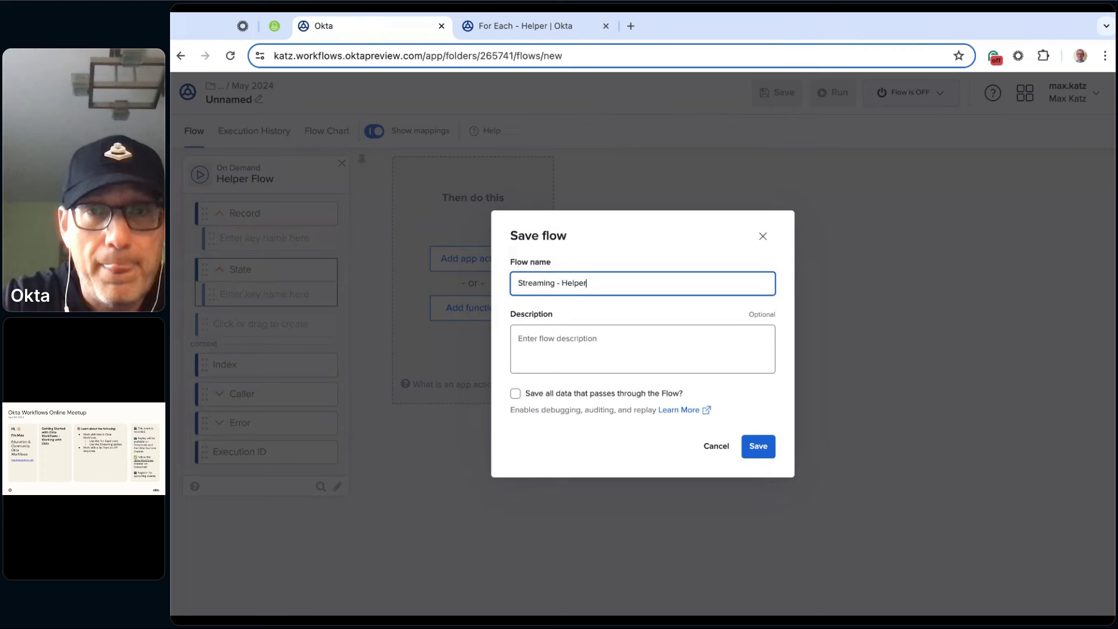
pyautogui.click(617, 393)
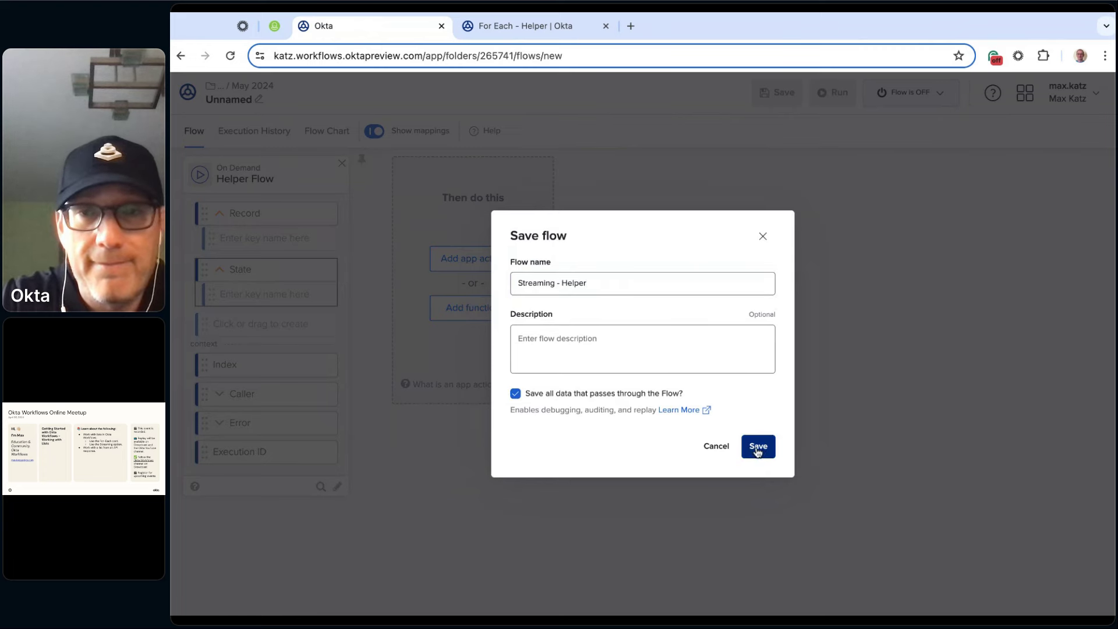
pyautogui.click(758, 452)
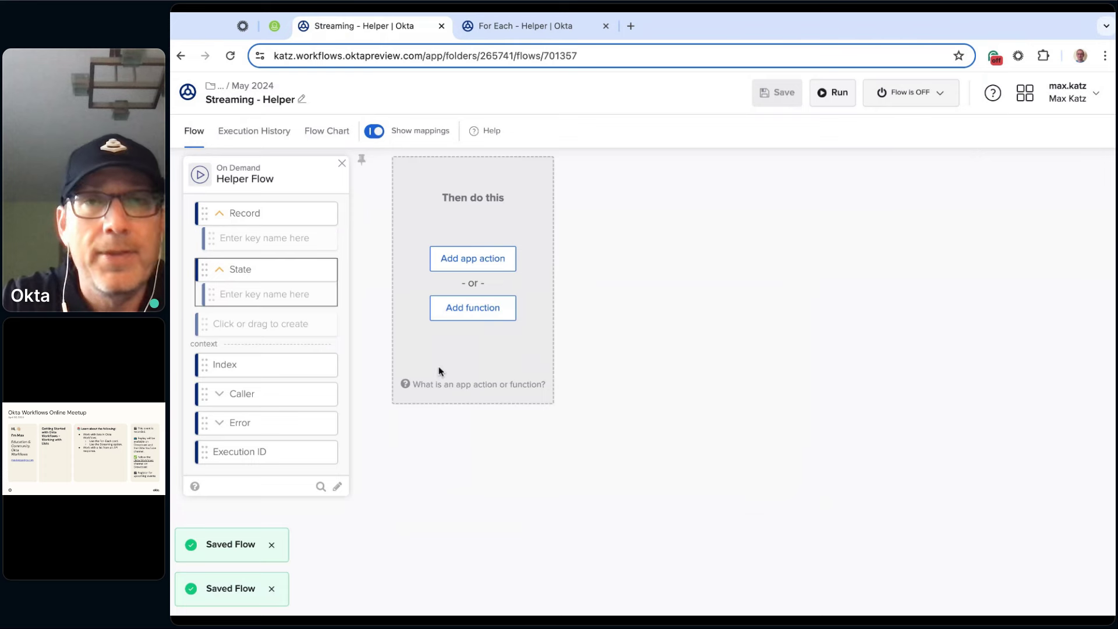
# Step: Look for the Streaming flow in the May 2024 folder, closing the For Each - Helper browser tab and checking the Streaming - Helper flow
pyautogui.click(258, 88)
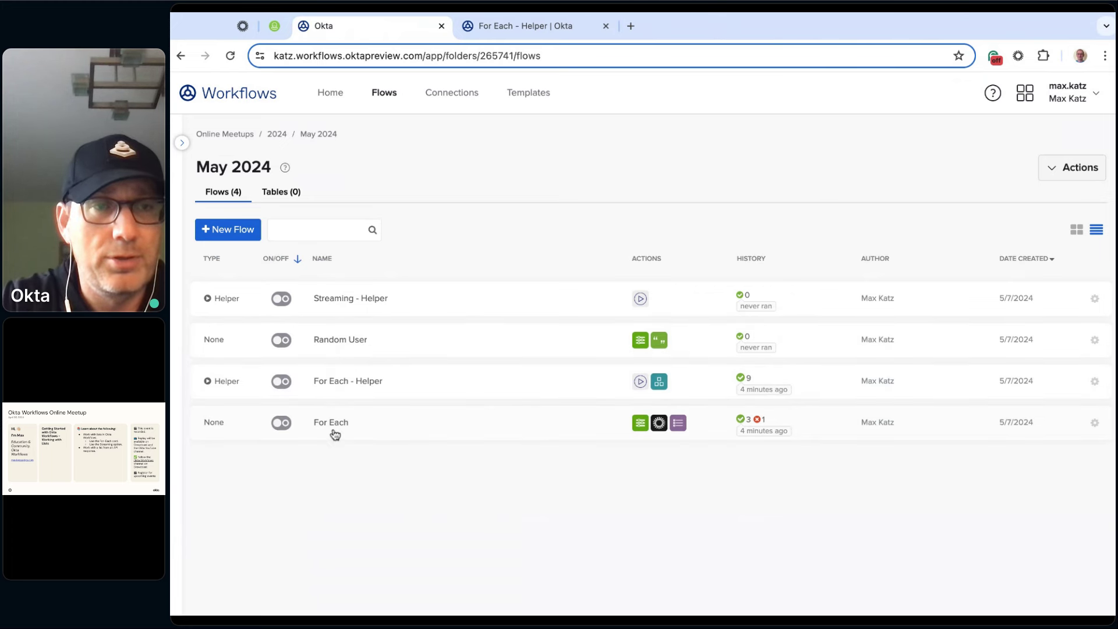
pyautogui.click(526, 27)
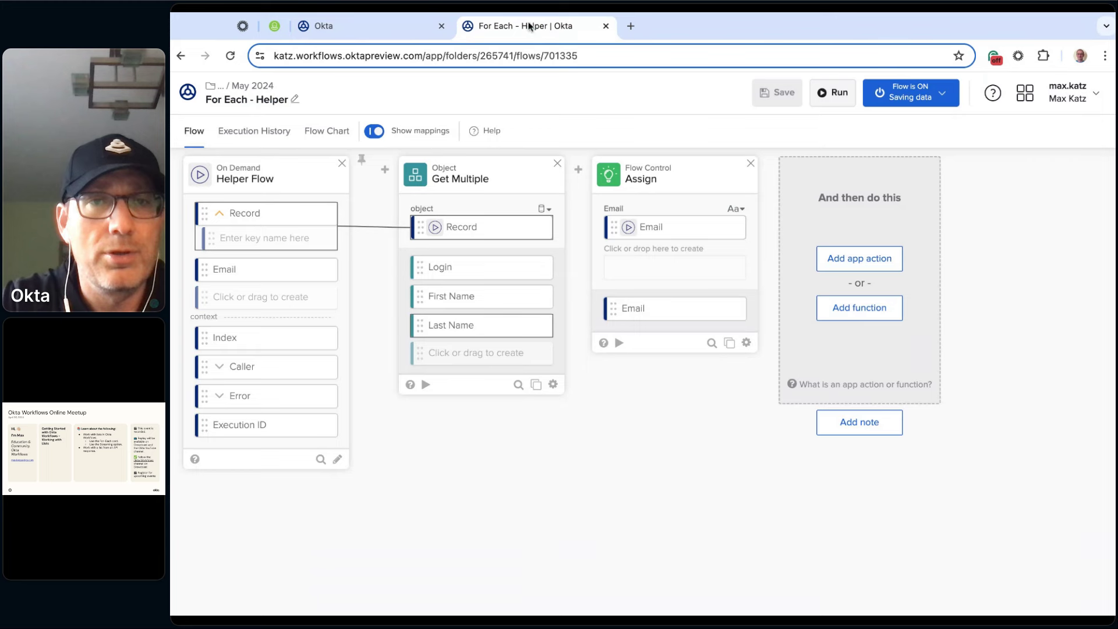
pyautogui.click(606, 26)
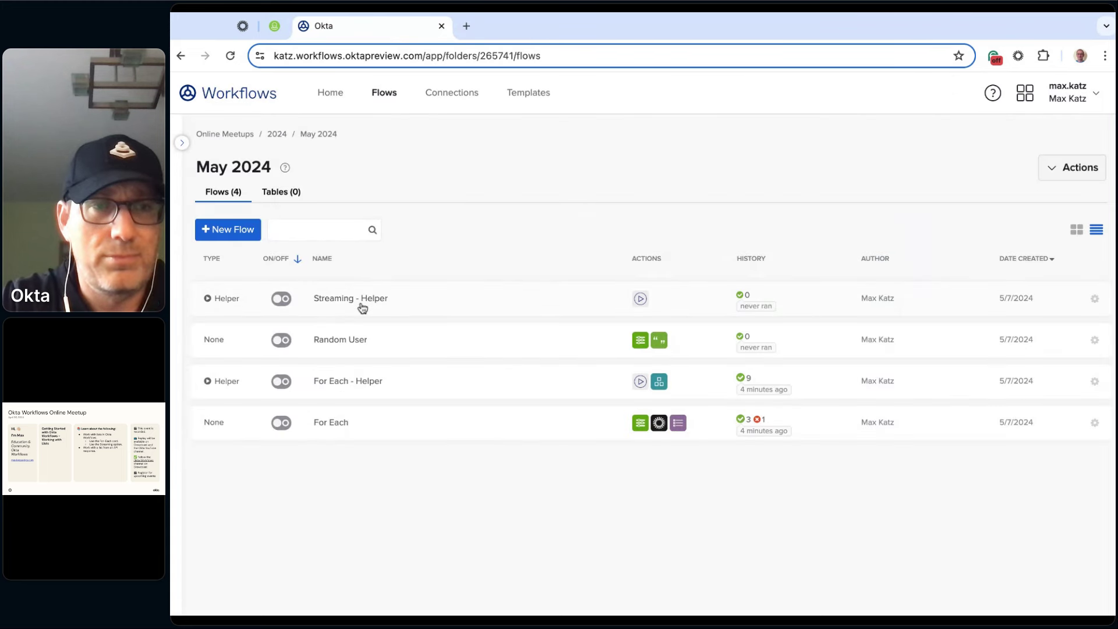
pyautogui.click(230, 57)
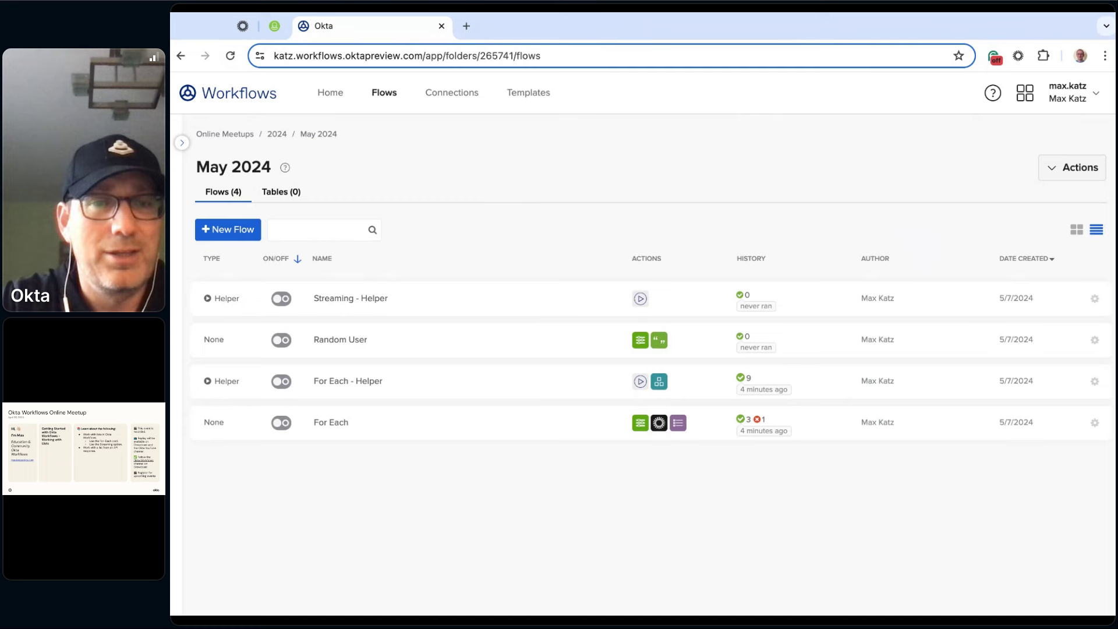
pyautogui.click(336, 307)
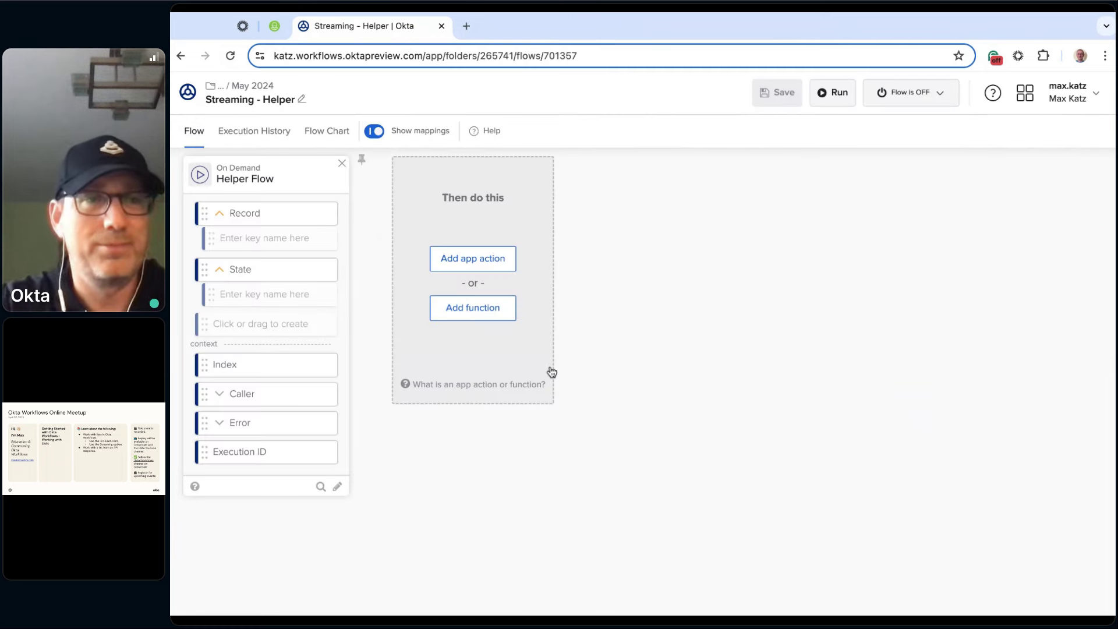
pyautogui.click(260, 93)
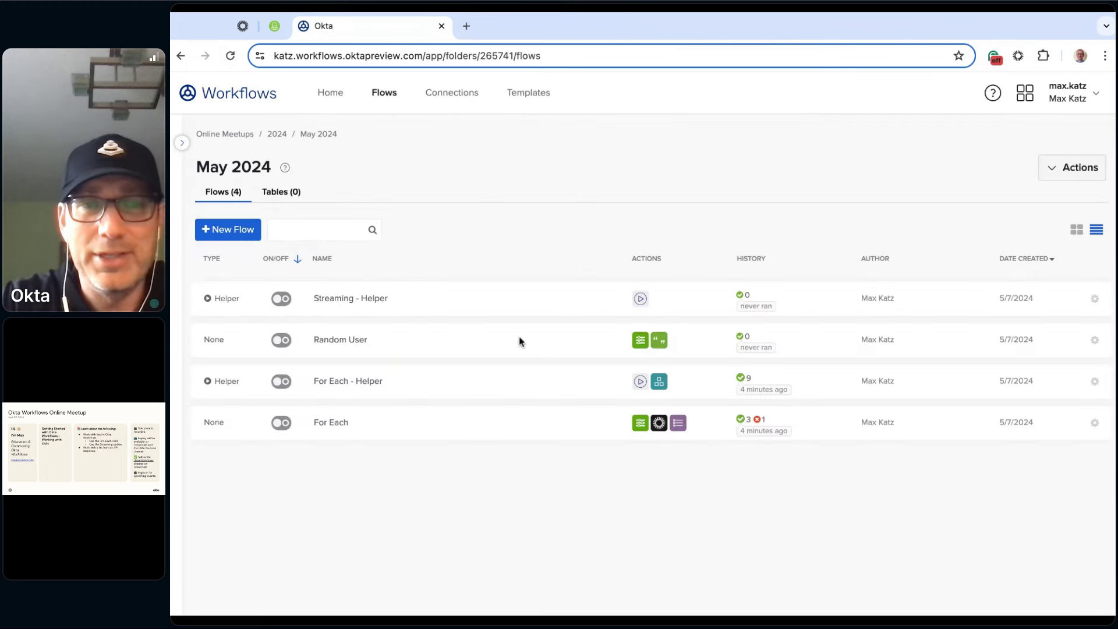
# Step: Create another new flow in the May 2024 folder and name it Streaming
pyautogui.click(232, 232)
pyautogui.click(243, 105)
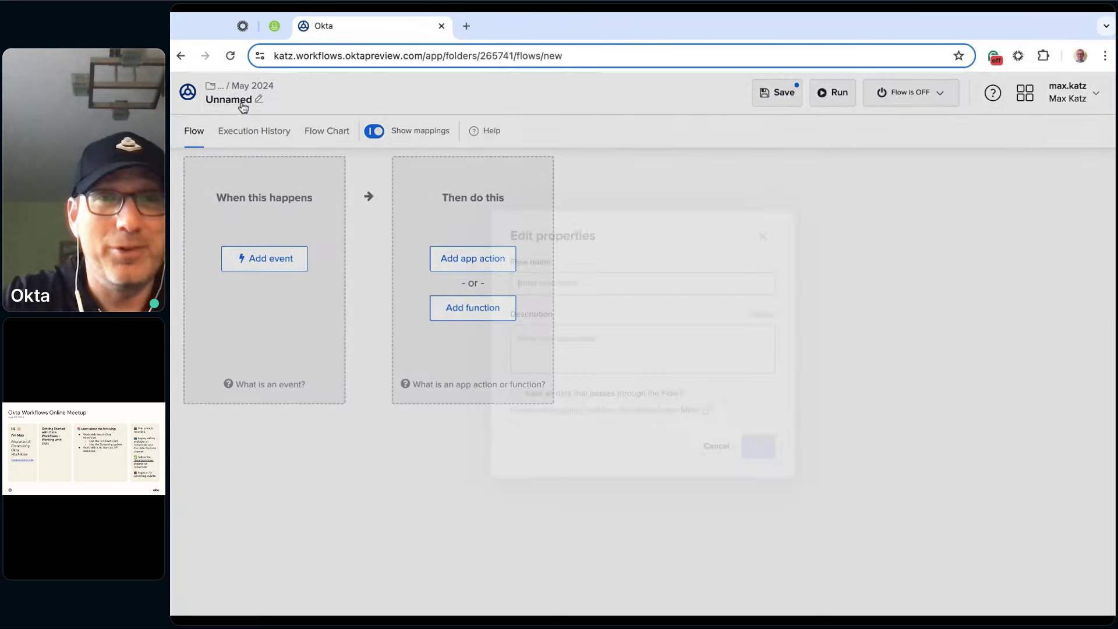
pyautogui.write('Streaming')
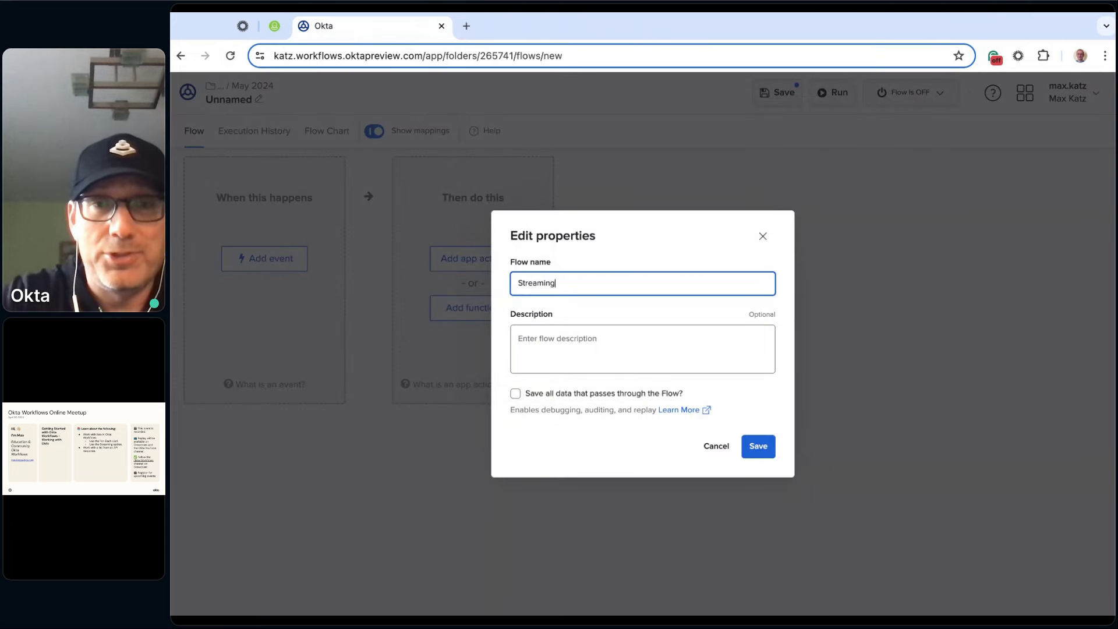
pyautogui.click(759, 450)
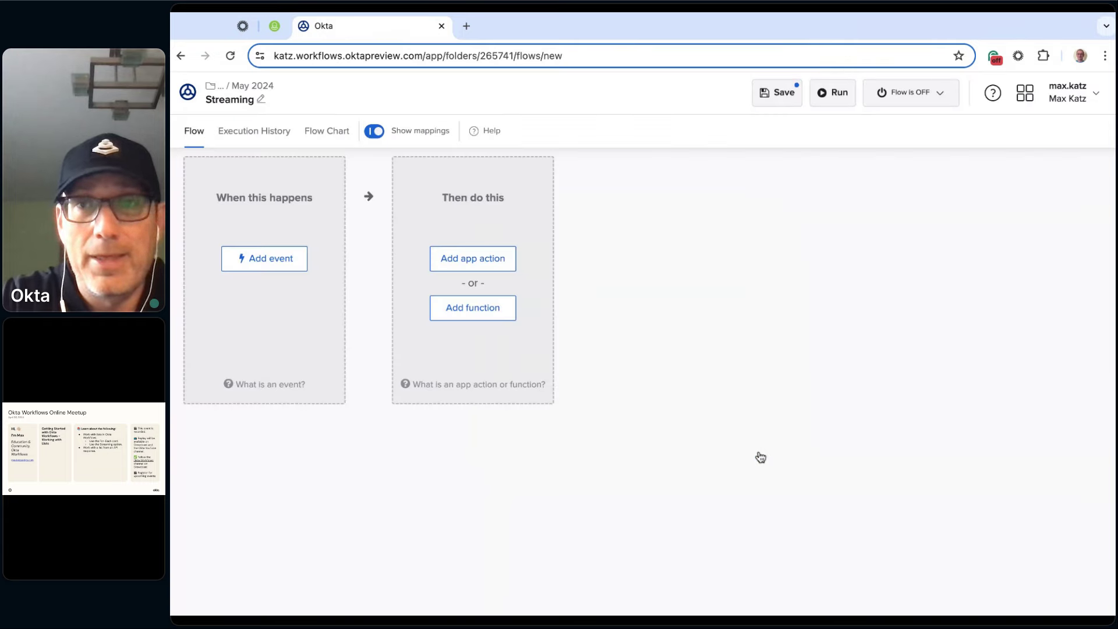
# Step: Add the Okta action List Users with Filter to the Streaming flow
pyautogui.click(473, 263)
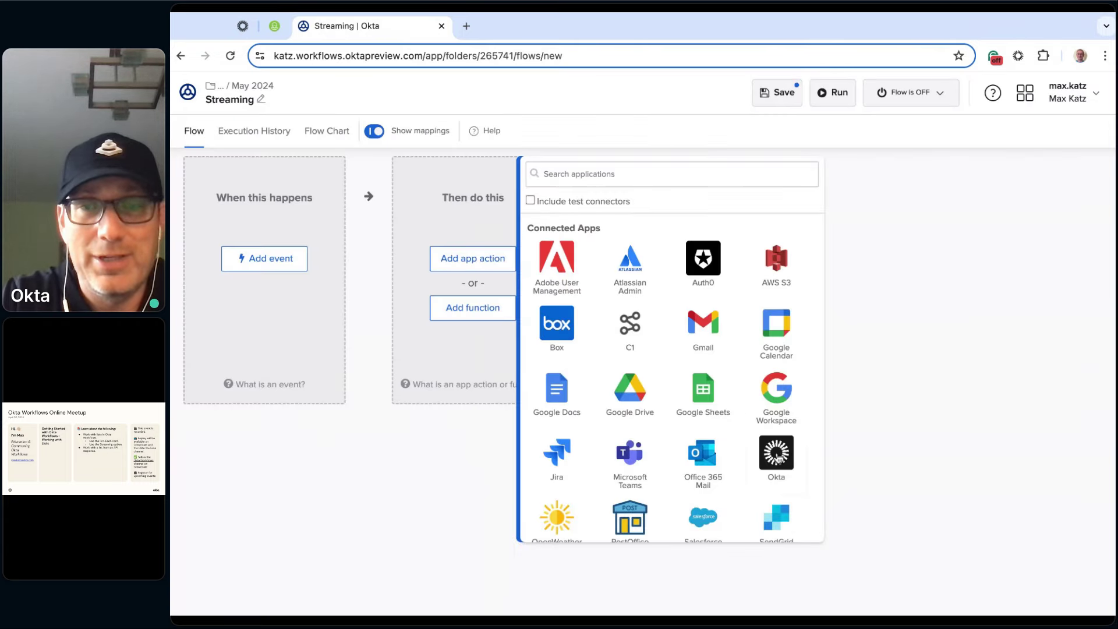
pyautogui.click(778, 456)
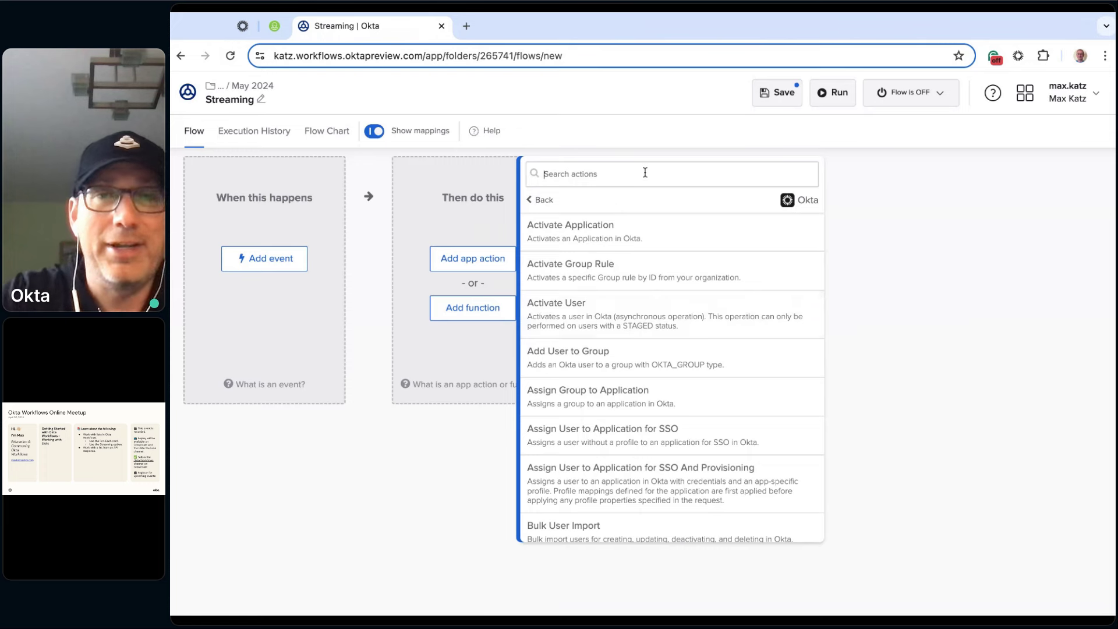
pyautogui.write('list')
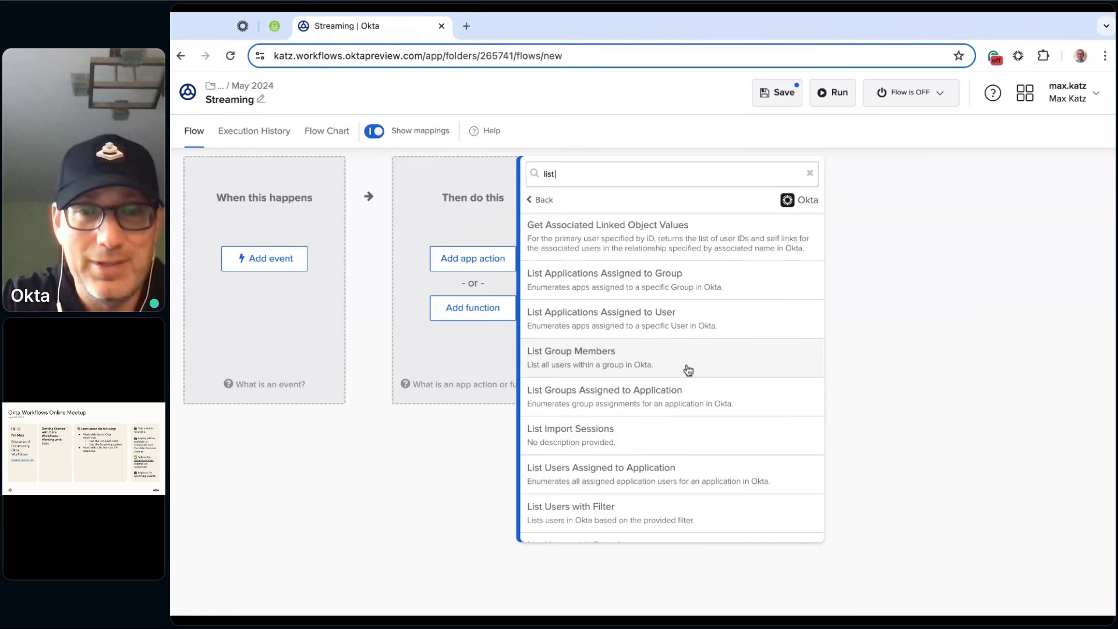
pyautogui.scroll(-3, 688, 369)
pyautogui.click(634, 423)
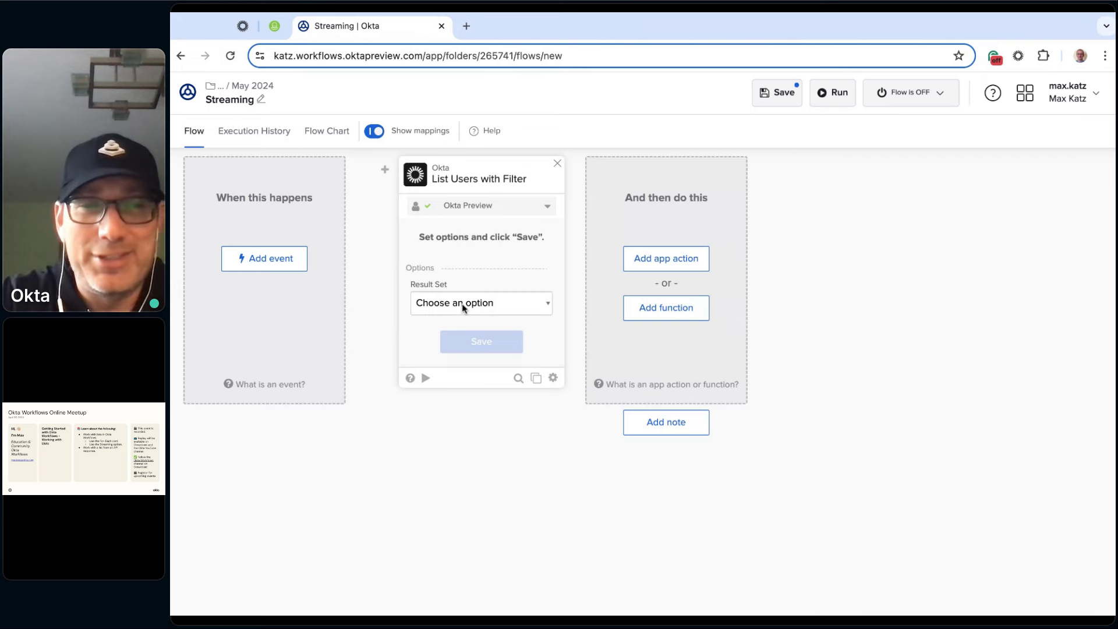
# Step: Set the card's result set to Stream Matching Records and save its fields without the Last Updated and Id inputs
pyautogui.click(476, 354)
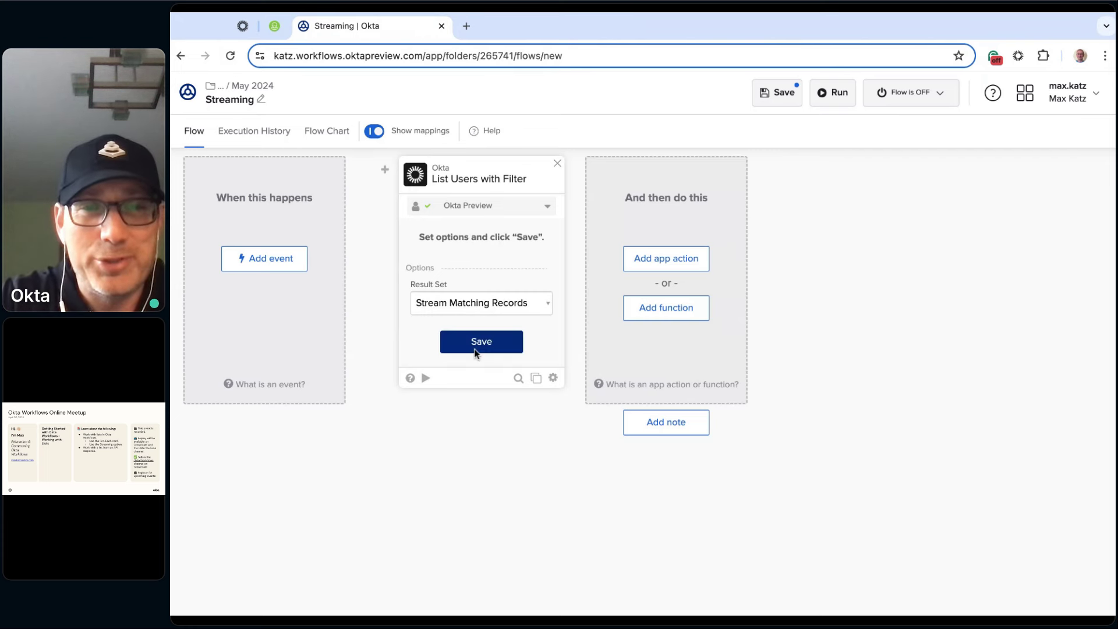
pyautogui.click(488, 345)
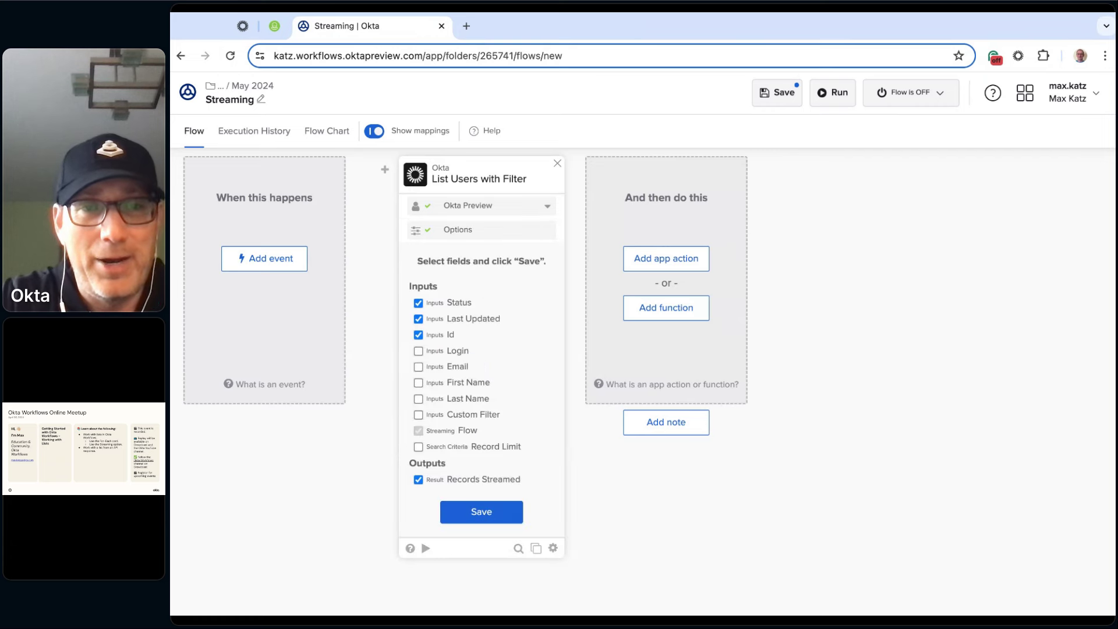
pyautogui.click(441, 342)
pyautogui.click(464, 322)
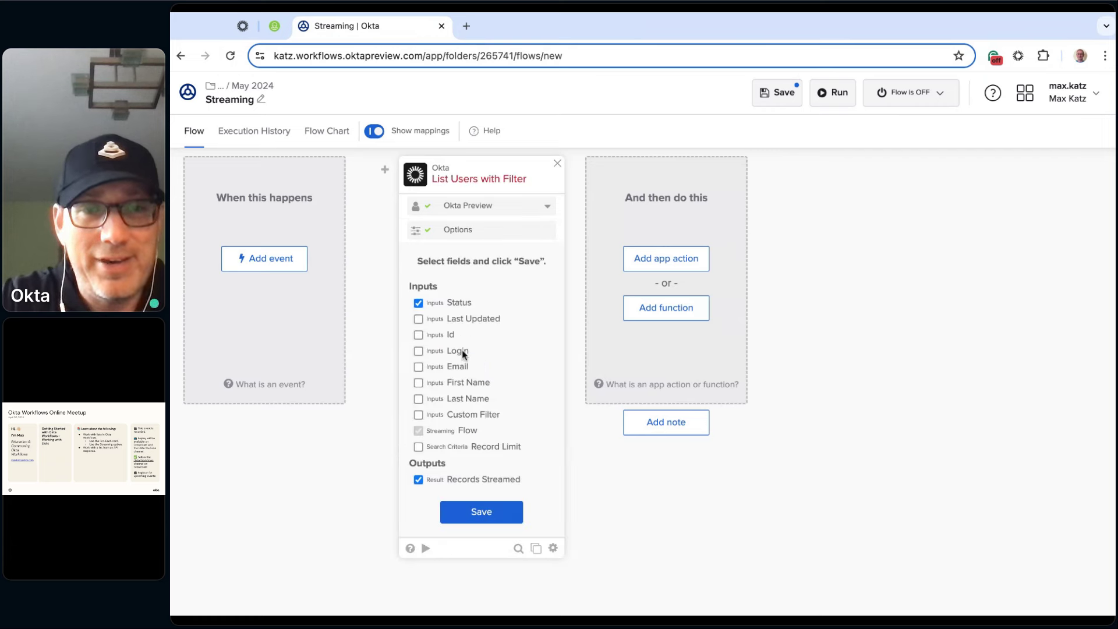
pyautogui.click(488, 520)
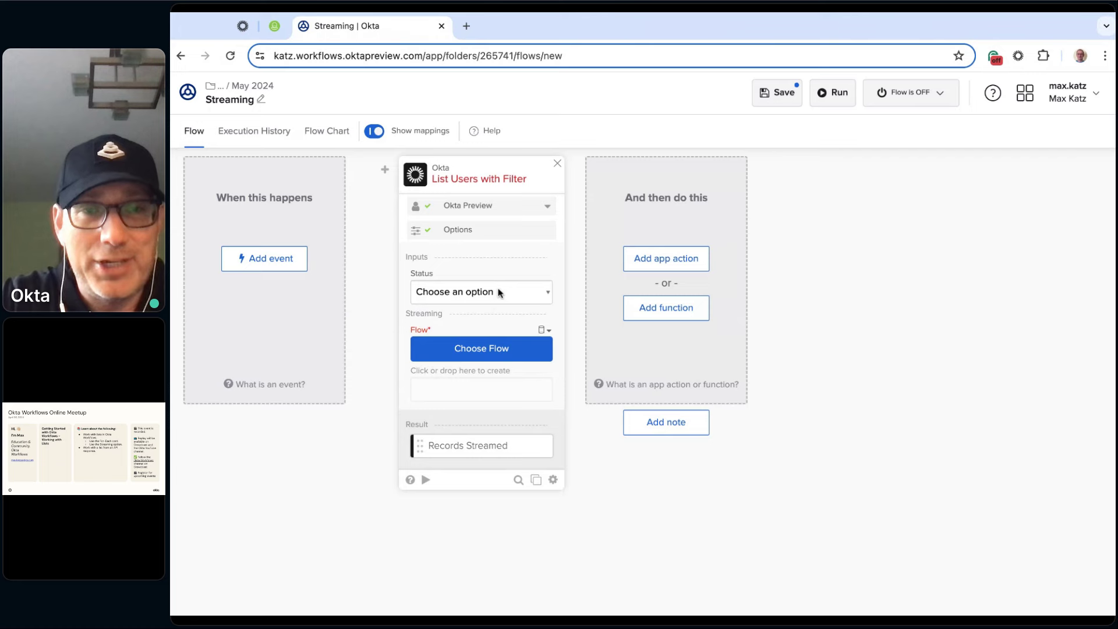
# Step: Set the card's Status to STAGED and choose Streaming - Helper from Online Meetups > 2024 > May 2024 as its streaming flow
pyautogui.click(465, 319)
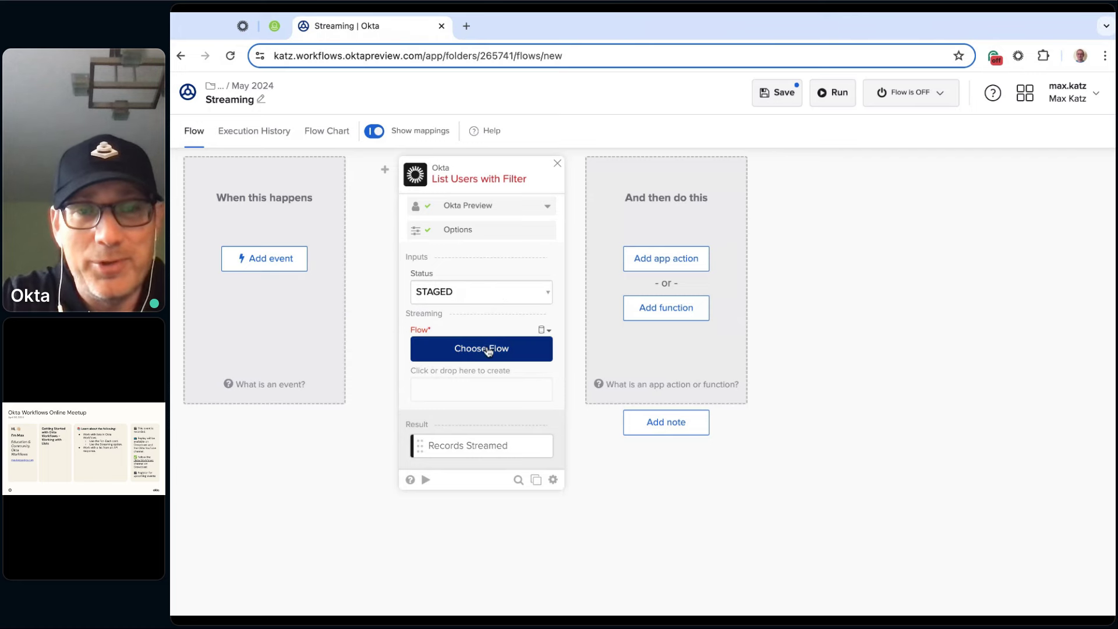
pyautogui.click(488, 349)
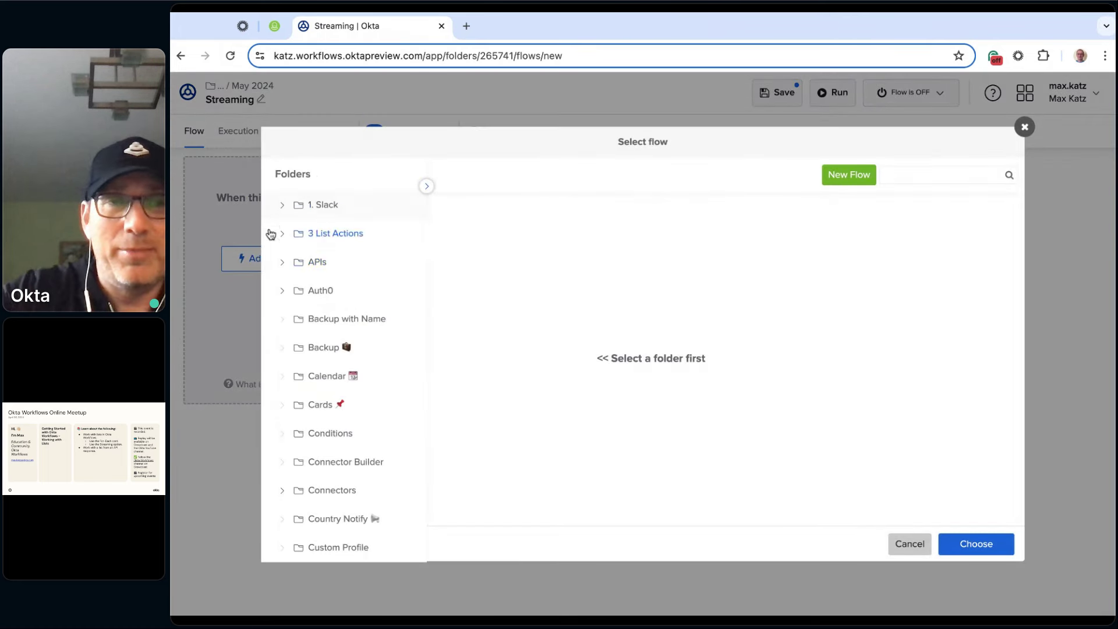
pyautogui.scroll(-15, 352, 343)
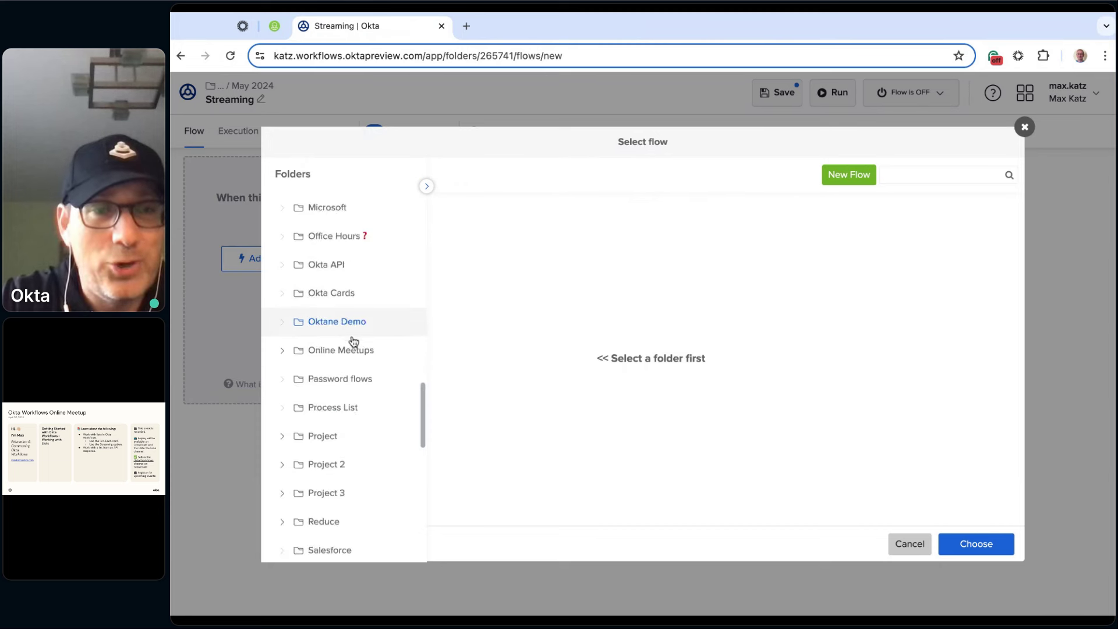
pyautogui.scroll(-5, 353, 342)
pyautogui.scroll(2, 353, 342)
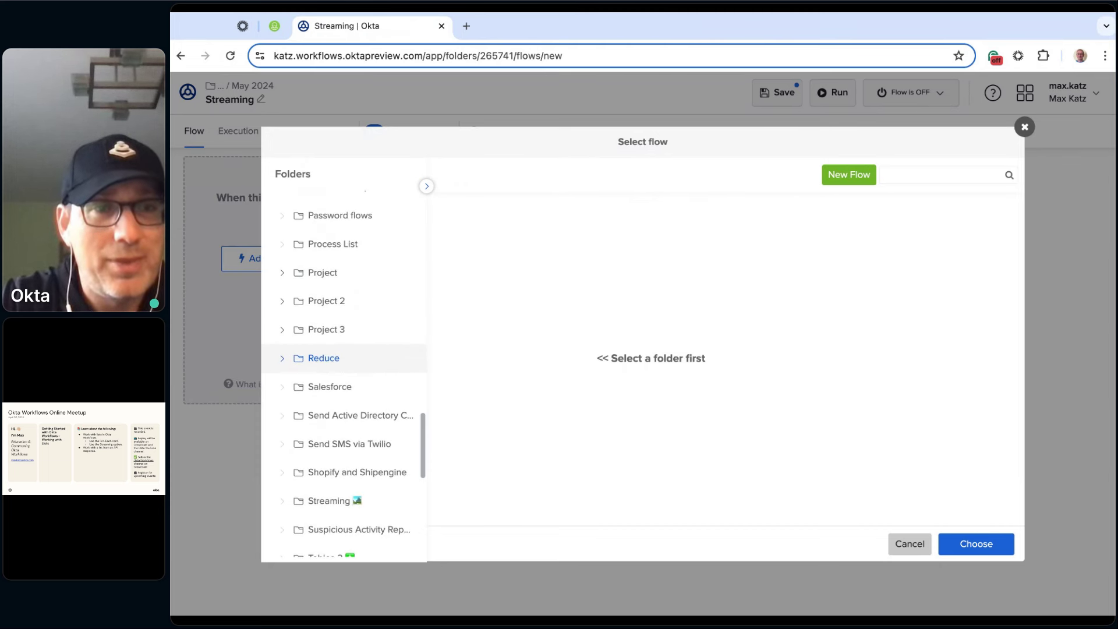
pyautogui.scroll(3, 302, 373)
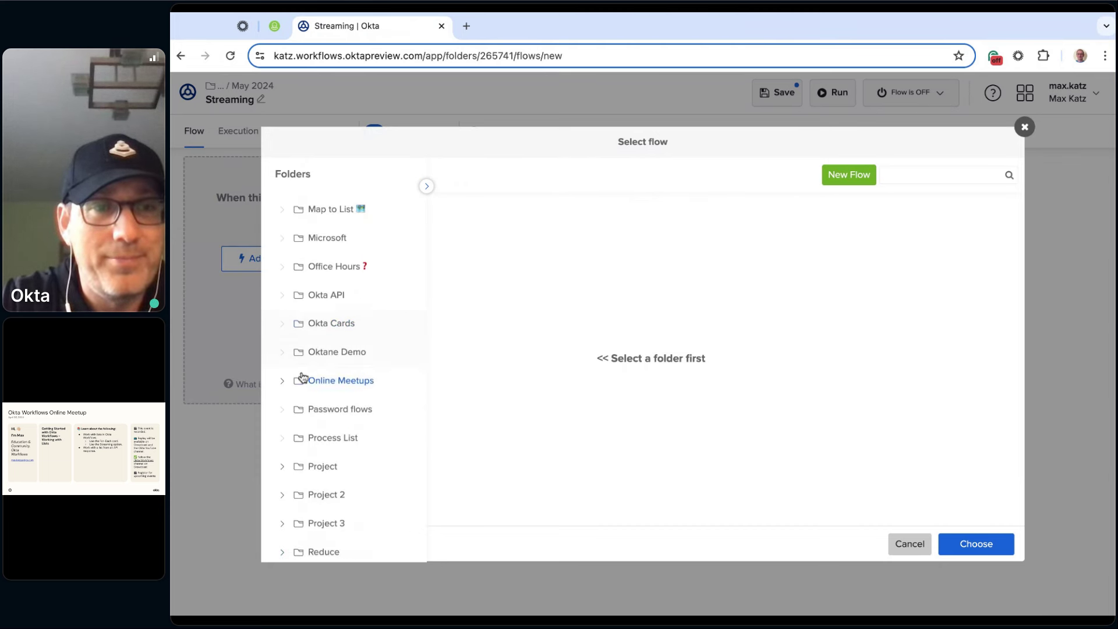
pyautogui.click(283, 382)
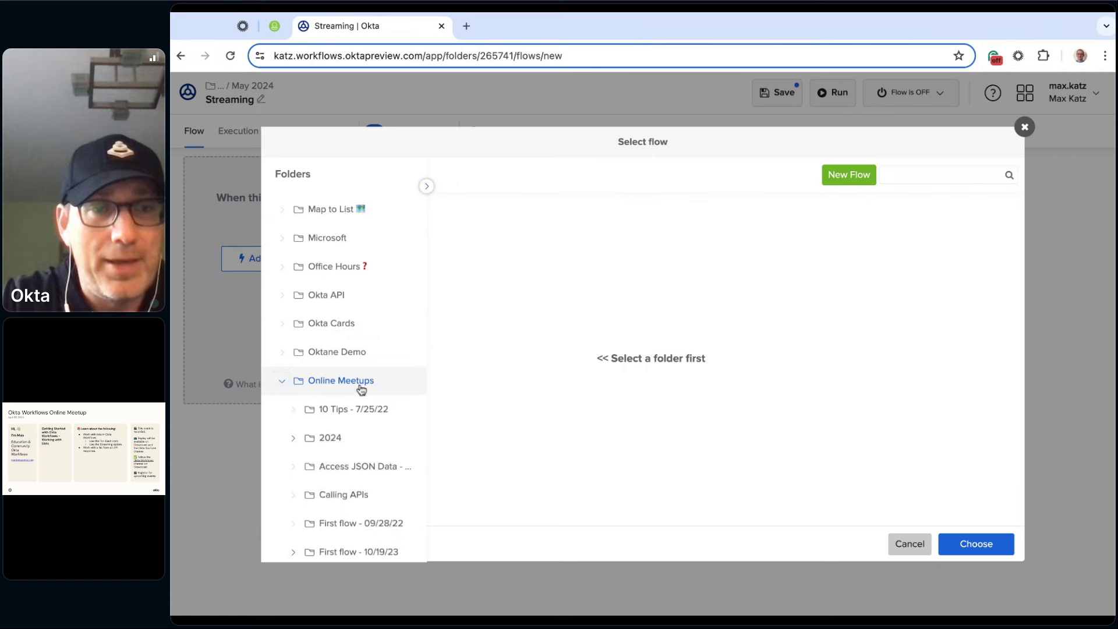
pyautogui.scroll(-2, 361, 390)
pyautogui.click(293, 350)
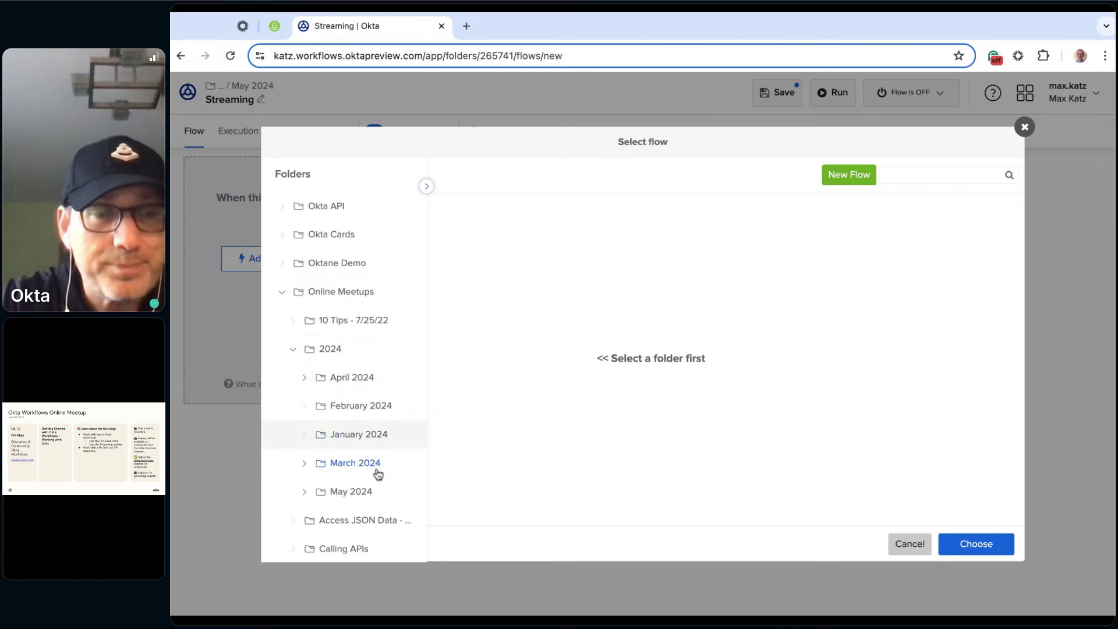
pyautogui.click(379, 491)
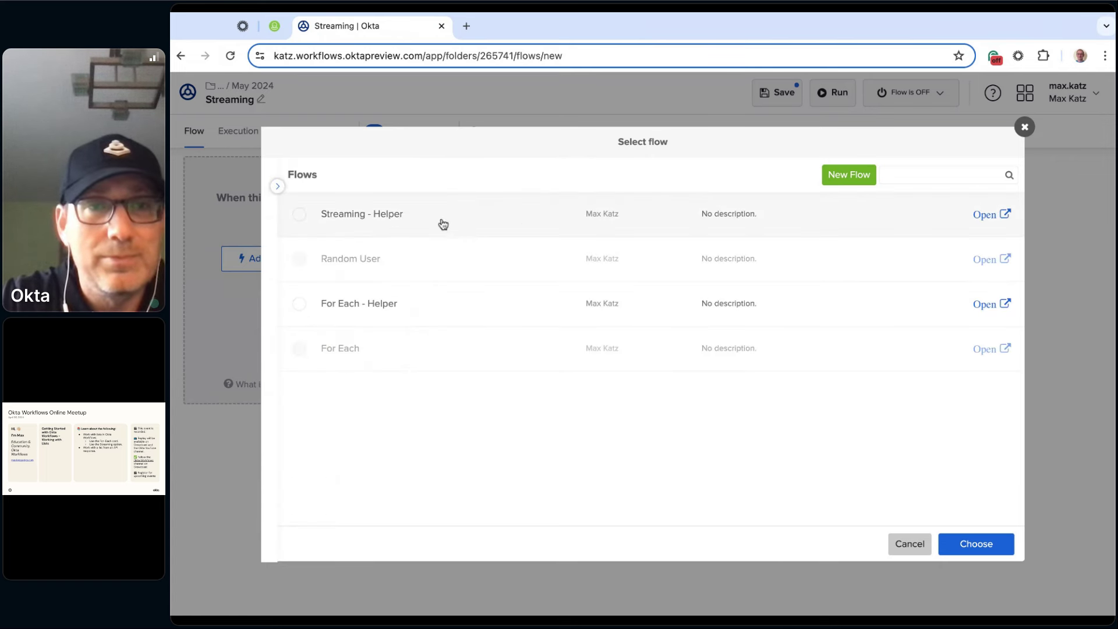
pyautogui.click(971, 544)
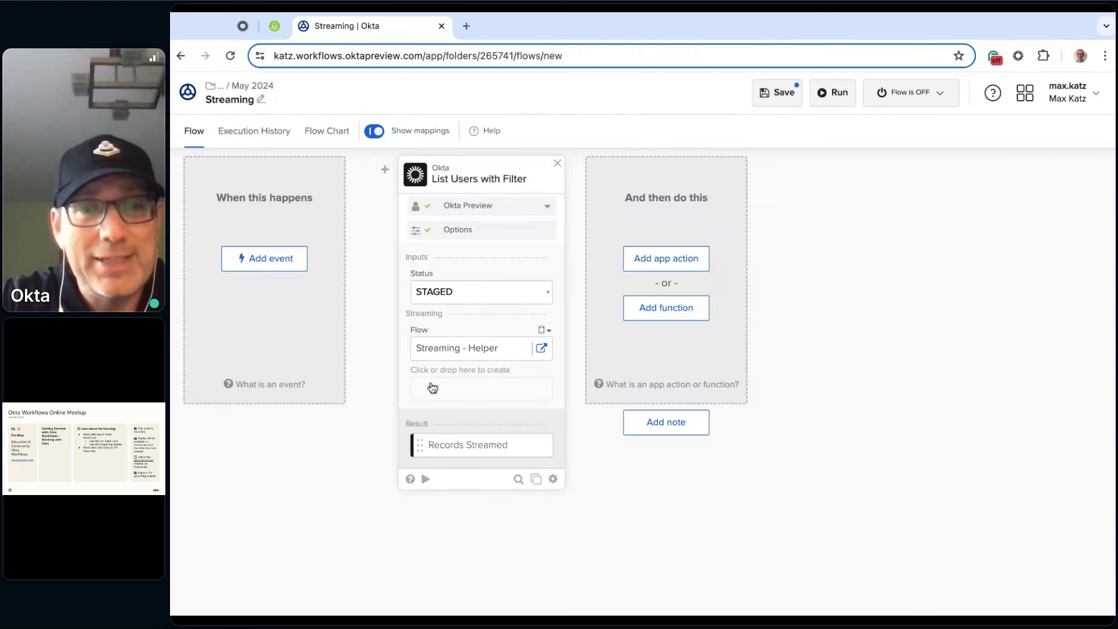
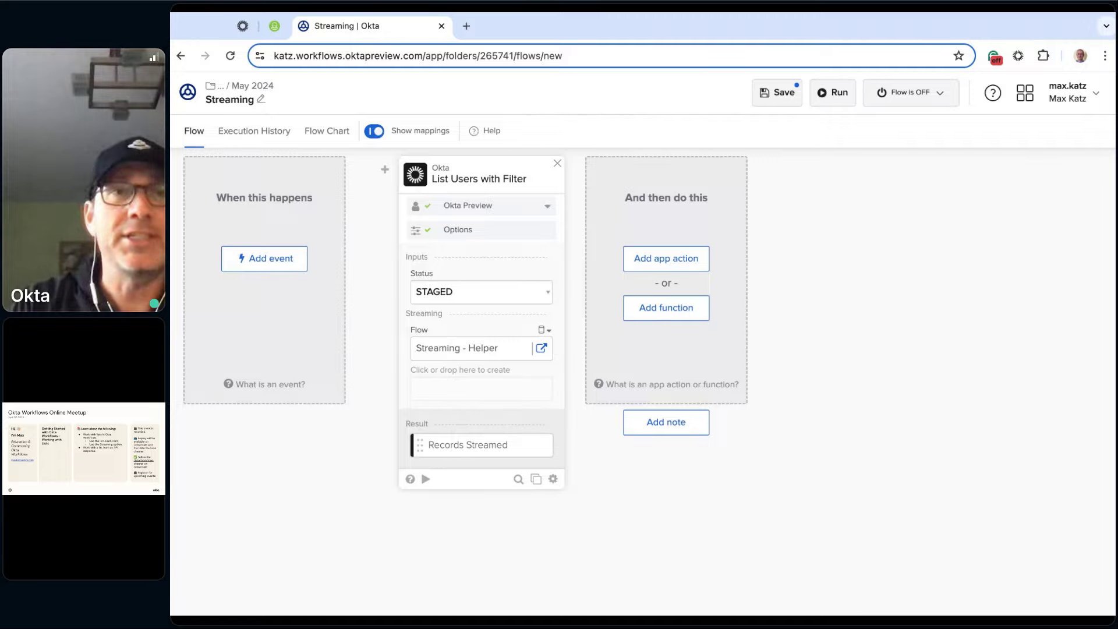
# Step: Review the Okta Docs page on best practices for building flows, reading the section on using streaming actions when possible
pyautogui.click(243, 26)
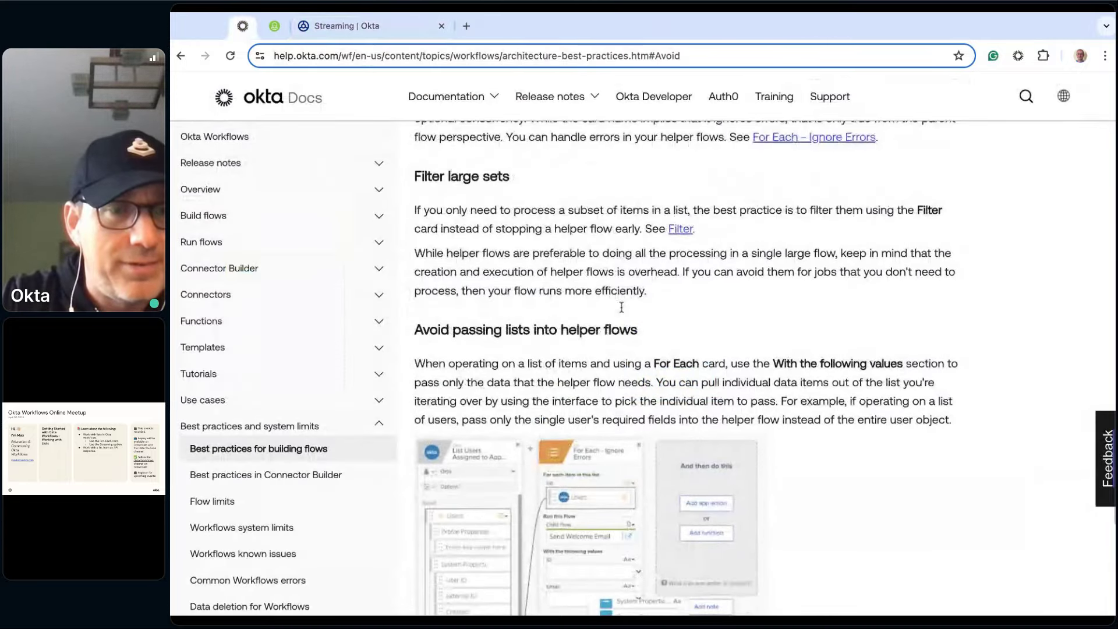
pyautogui.scroll(6, 621, 307)
pyautogui.scroll(6, 687, 367)
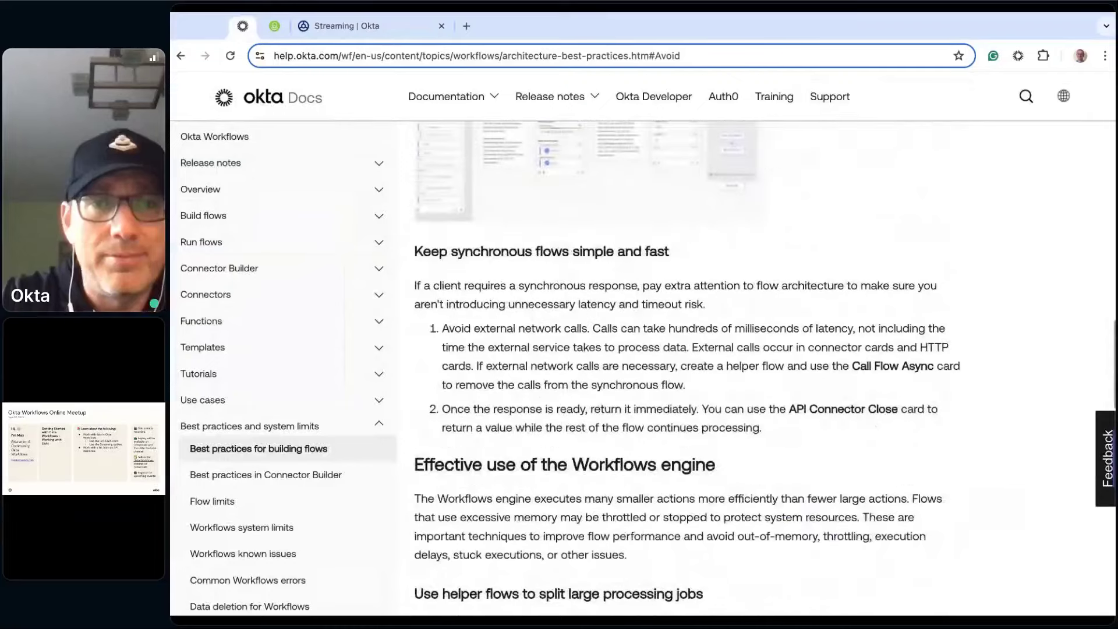
pyautogui.scroll(7, 687, 366)
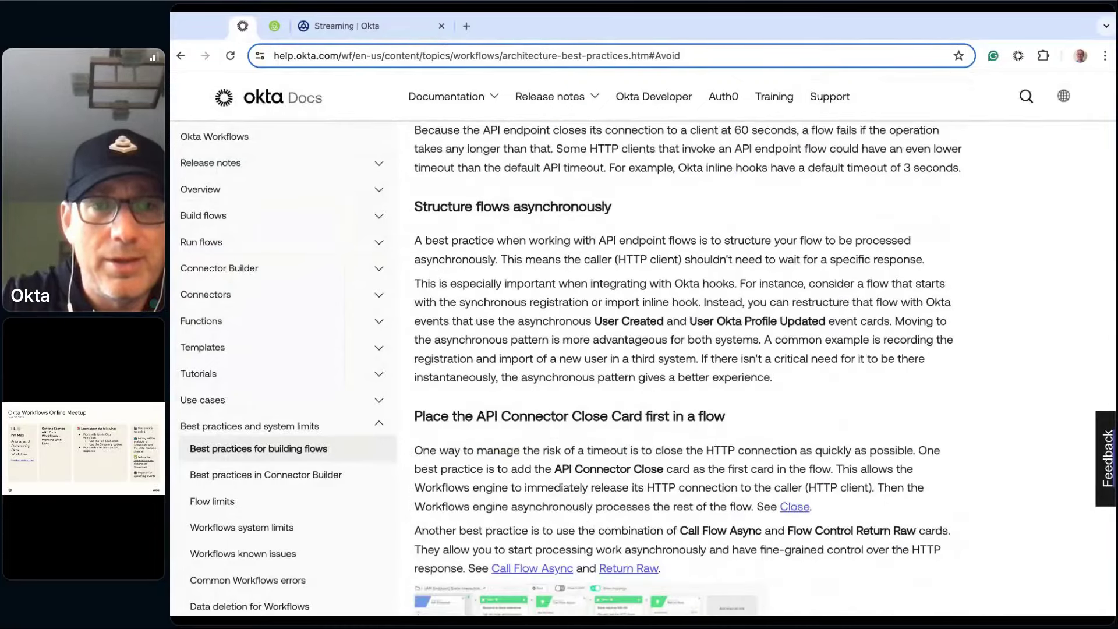
pyautogui.scroll(7, 687, 367)
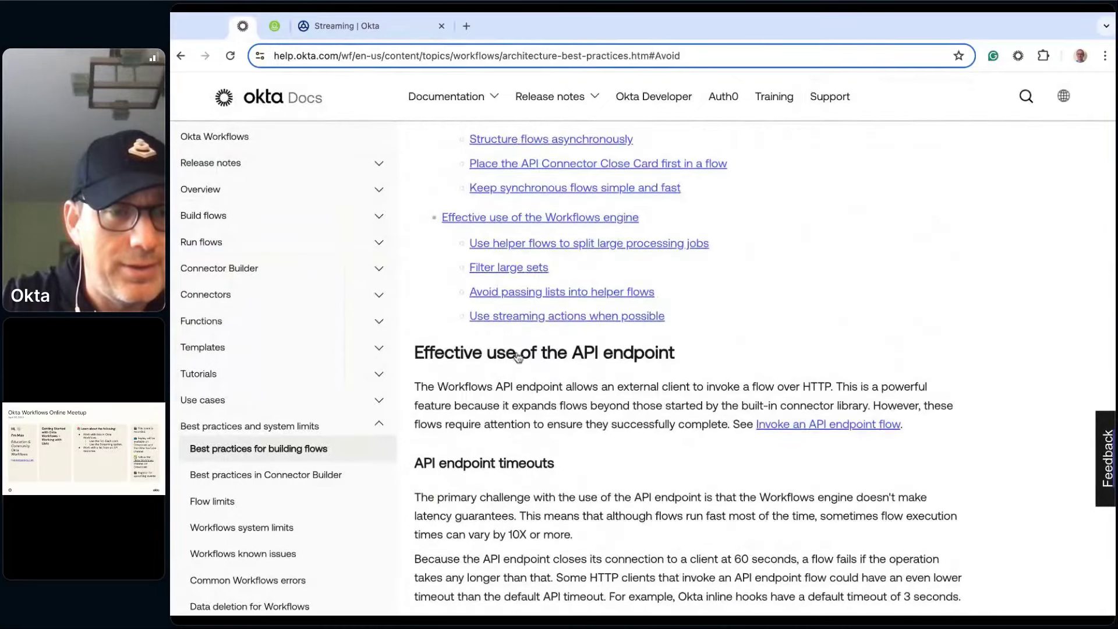
pyautogui.scroll(-1, 245, 506)
pyautogui.scroll(3, 560, 443)
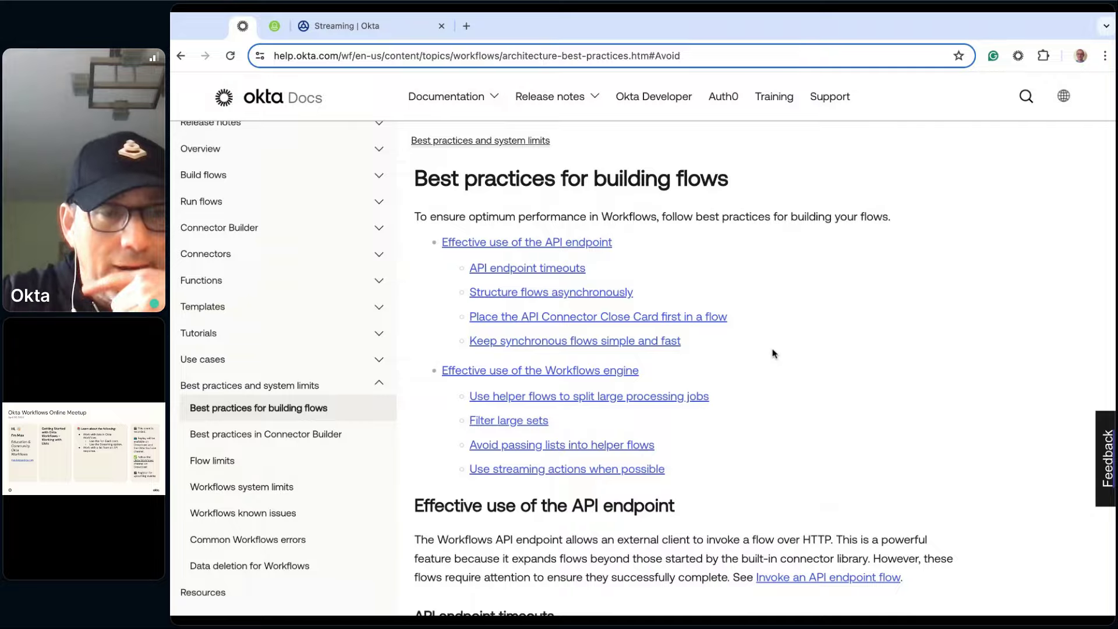
pyautogui.scroll(-7, 757, 359)
pyautogui.scroll(-14, 773, 354)
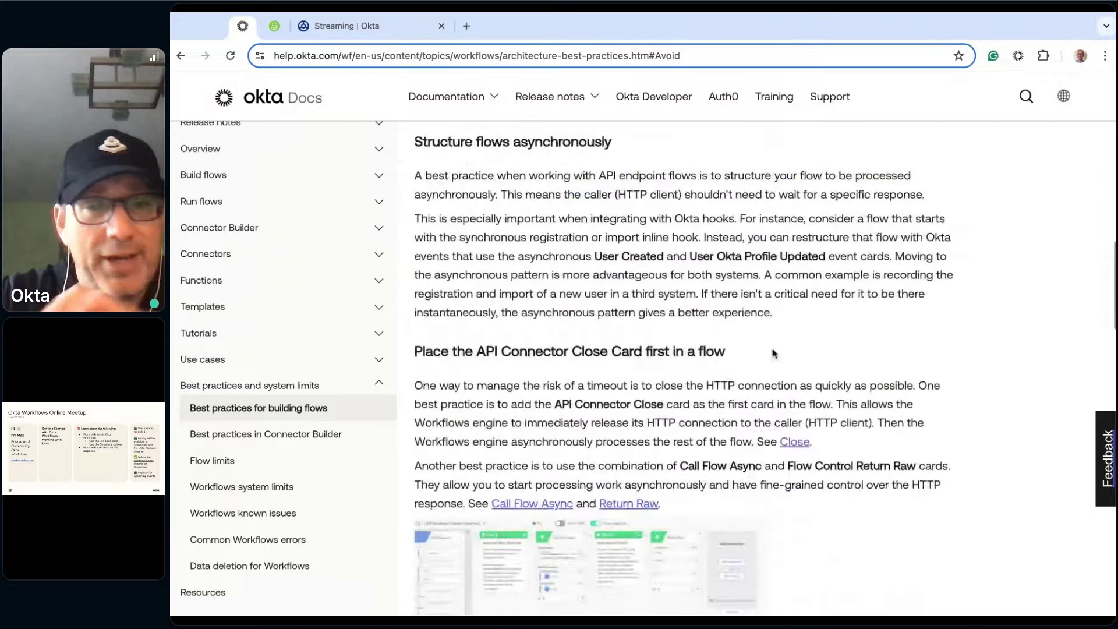
pyautogui.scroll(-8, 686, 367)
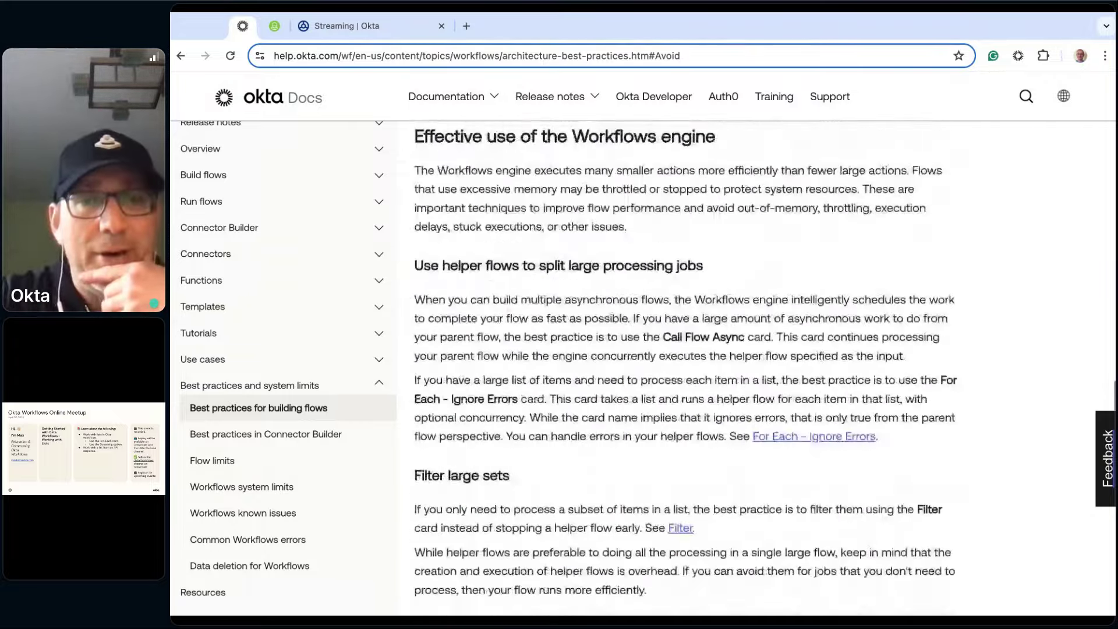
pyautogui.scroll(-9, 738, 340)
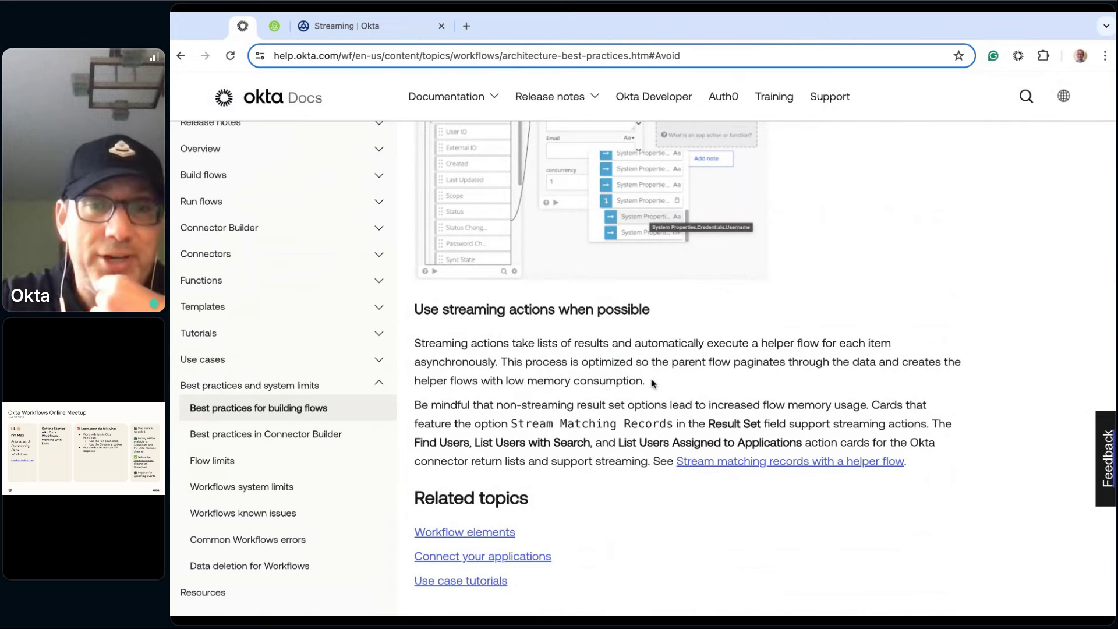
pyautogui.moveTo(652, 383); pyautogui.dragTo(414, 343)
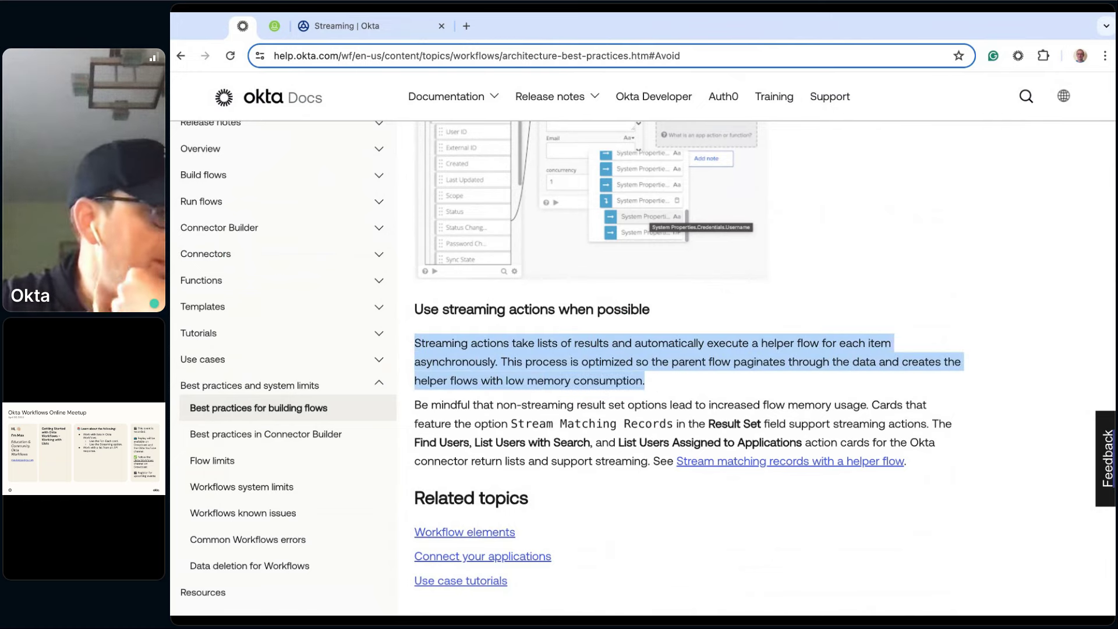
pyautogui.click(669, 531)
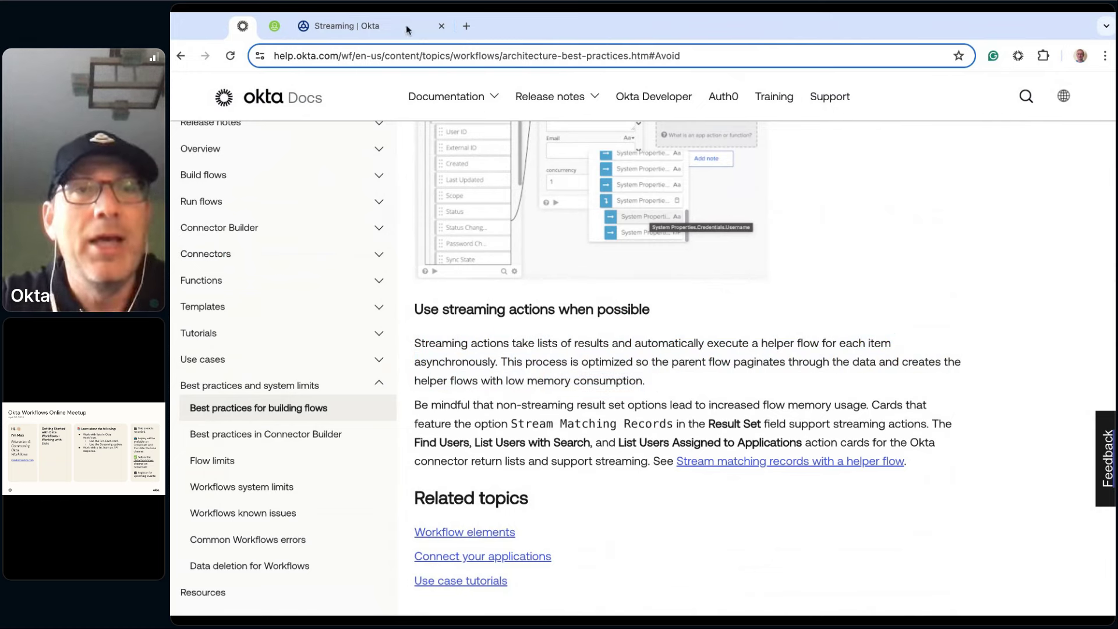
# Step: Return to the Streaming flow, save it and turn it on
pyautogui.click(377, 33)
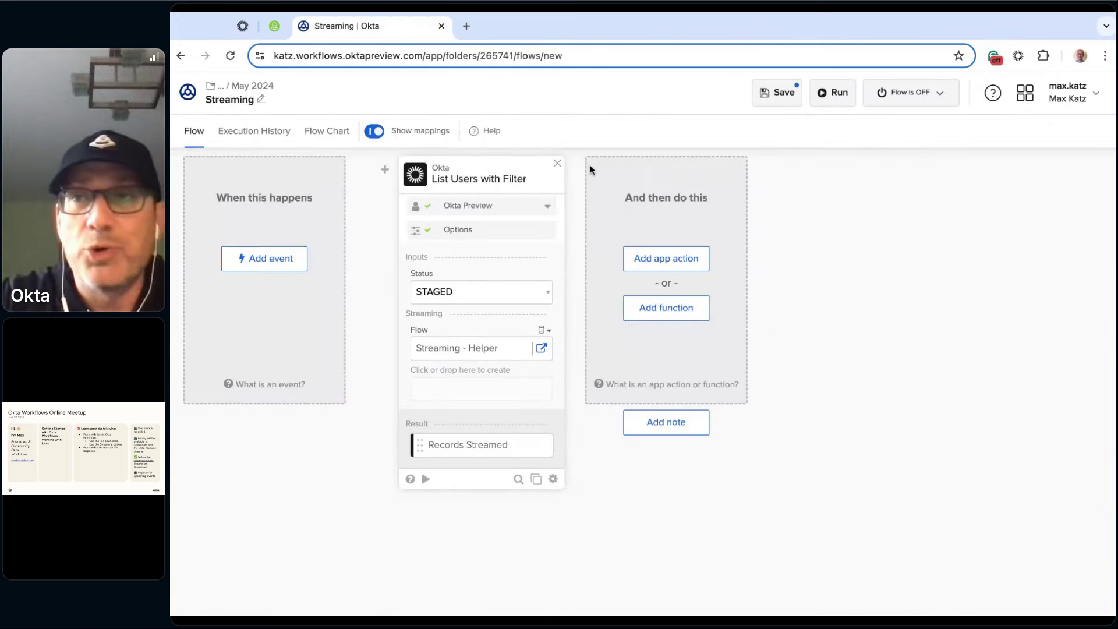
pyautogui.click(780, 93)
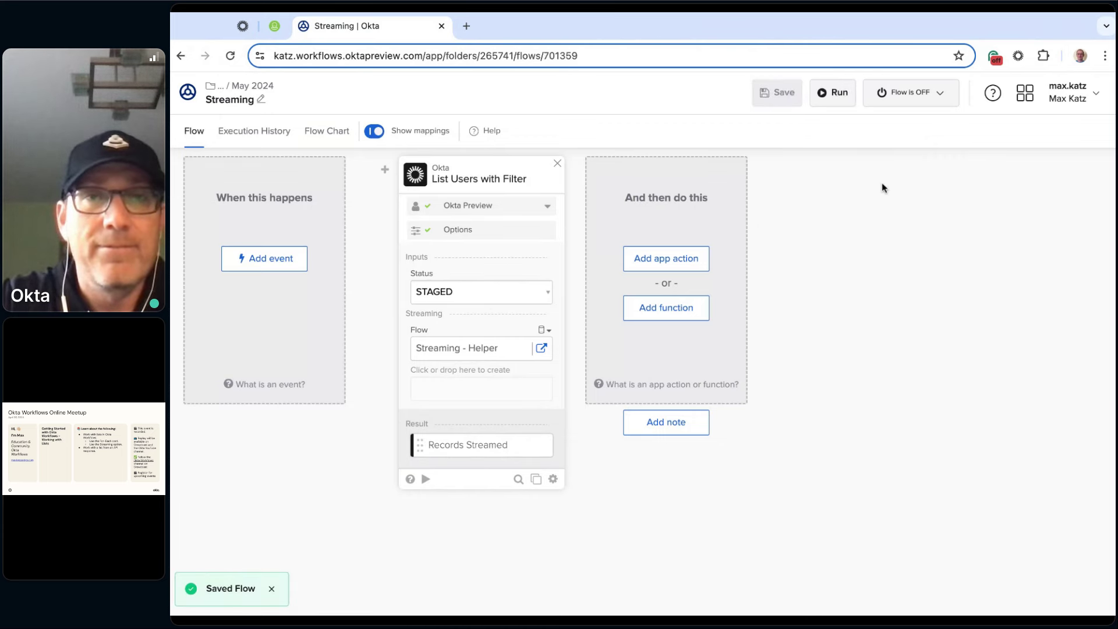
pyautogui.click(932, 95)
pyautogui.click(922, 137)
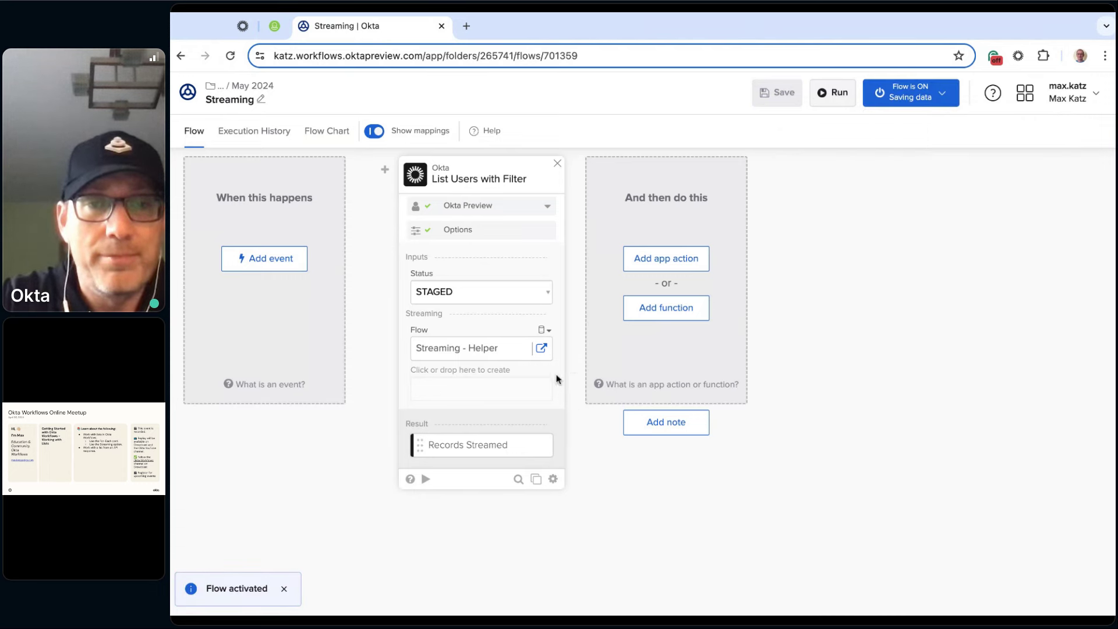
# Step: Open the Streaming - Helper flow from the List Users with Filter card and turn it on
pyautogui.click(542, 348)
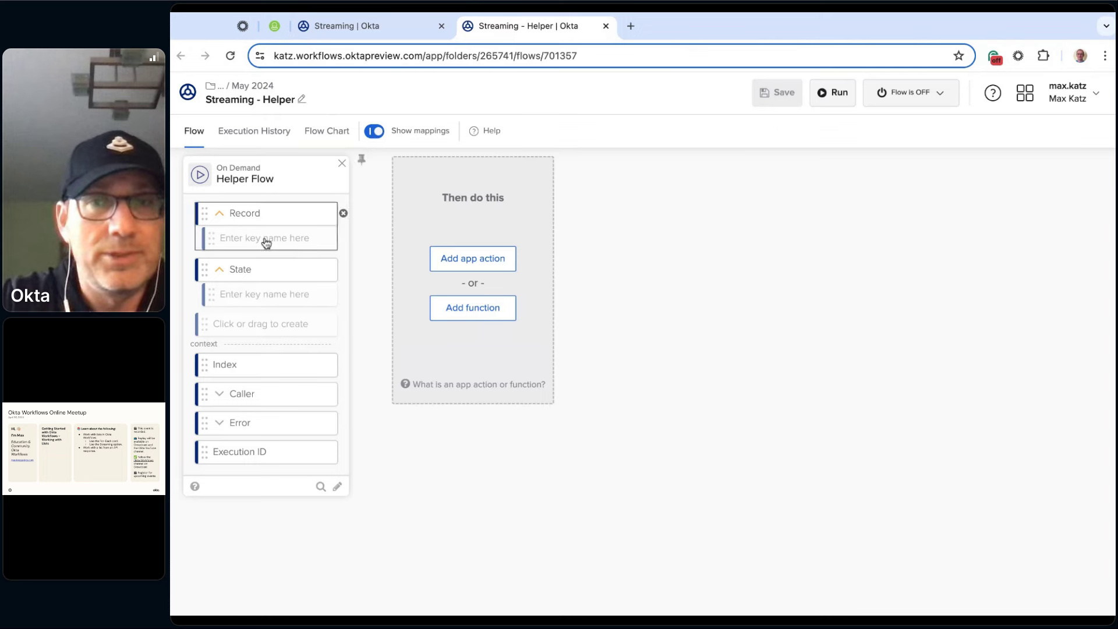
pyautogui.click(932, 95)
pyautogui.click(911, 131)
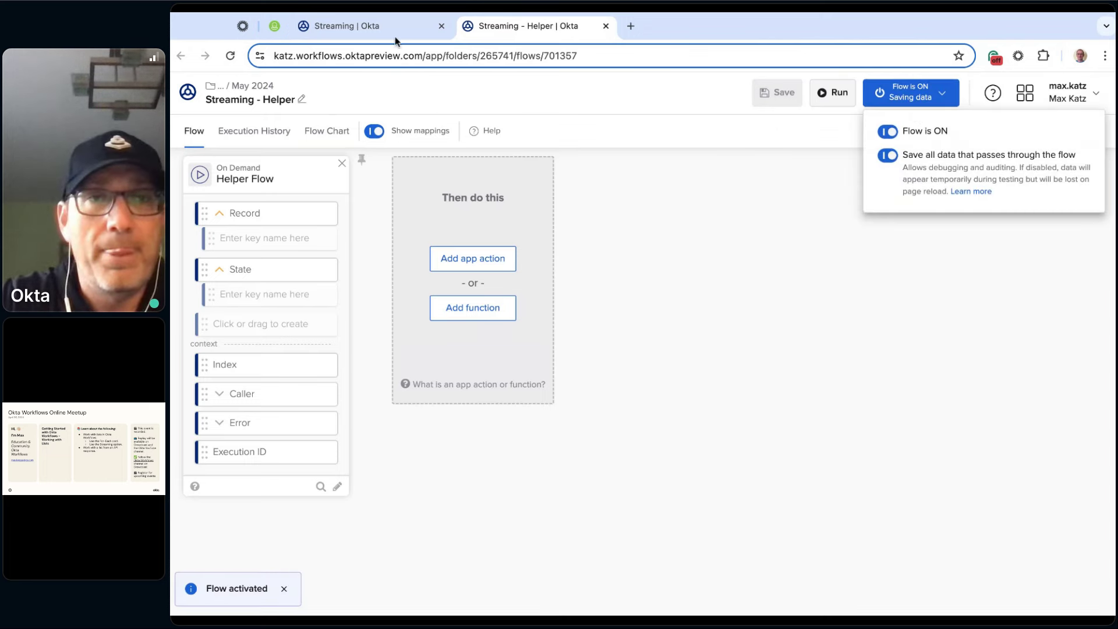
# Step: Run the Streaming flow and open the execution history of the Streaming - Helper flow
pyautogui.click(388, 22)
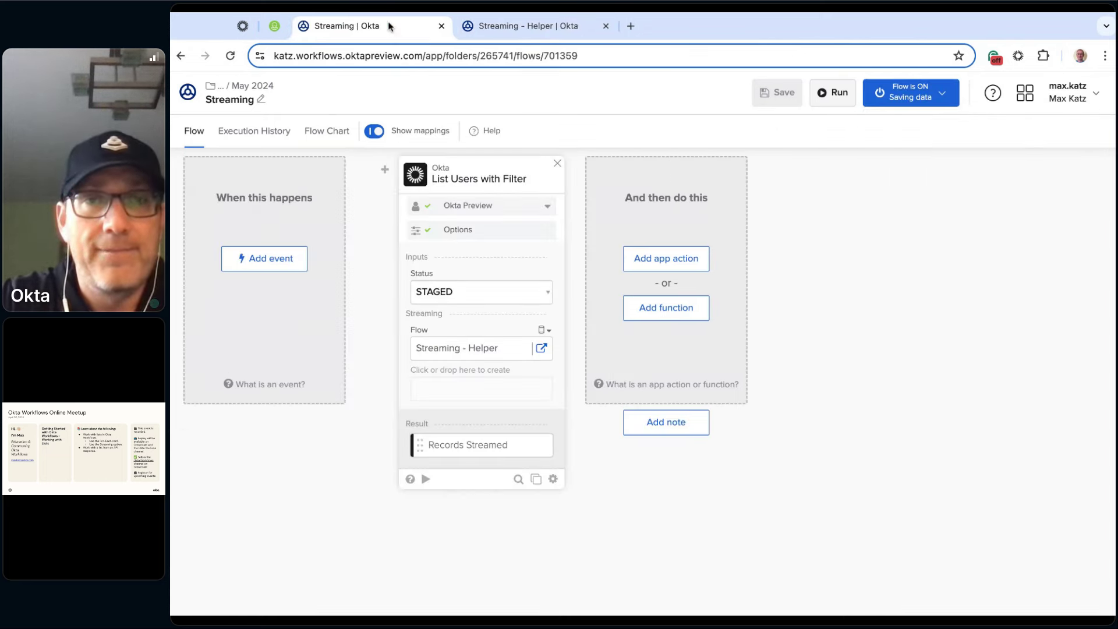
pyautogui.click(837, 95)
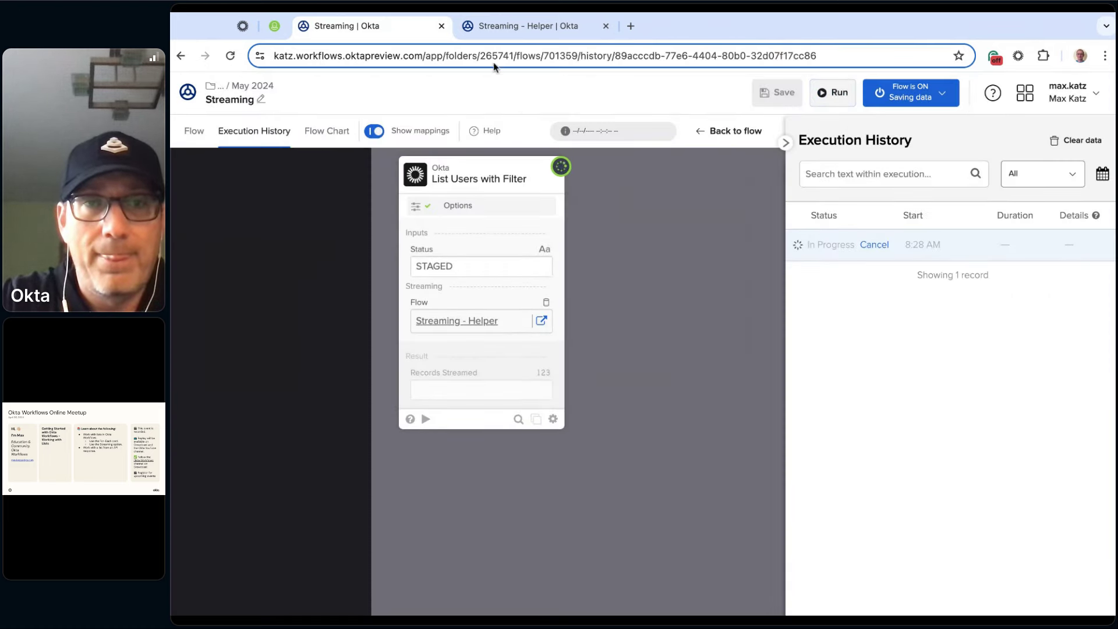
pyautogui.click(554, 26)
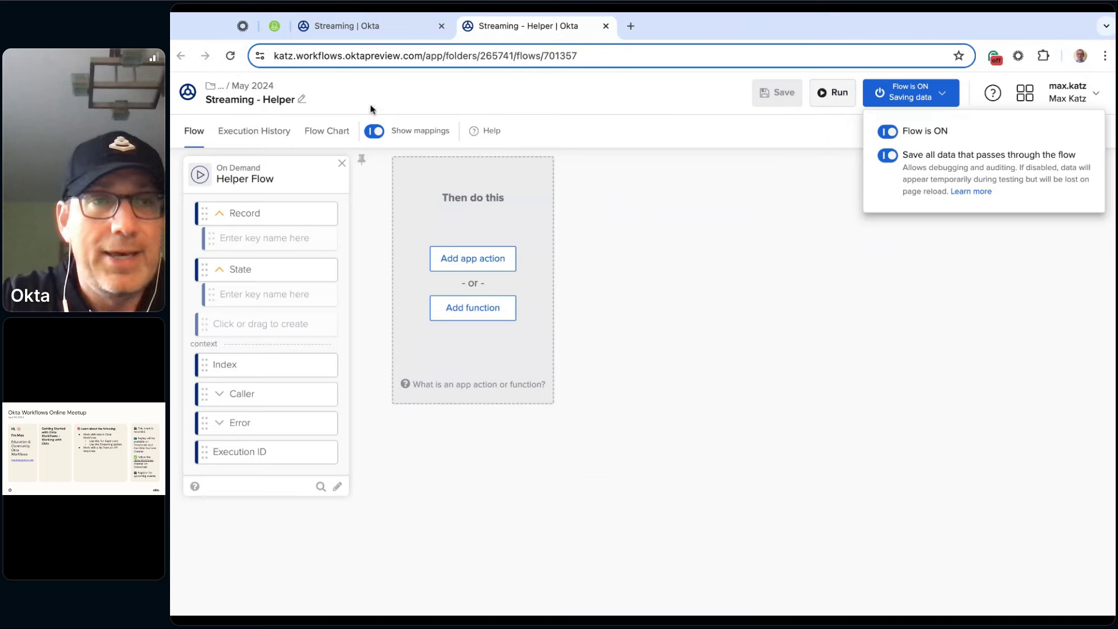
pyautogui.click(268, 133)
pyautogui.click(267, 134)
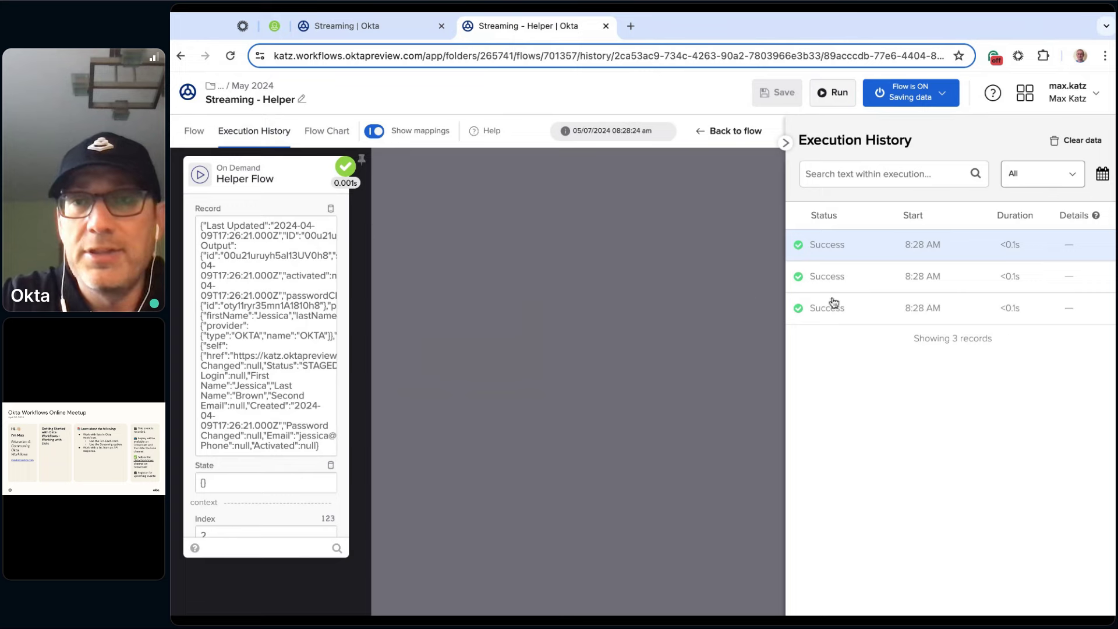
# Step: Examine the individual helper flow executions and the full Record details of the first one listed
pyautogui.click(853, 278)
pyautogui.click(851, 308)
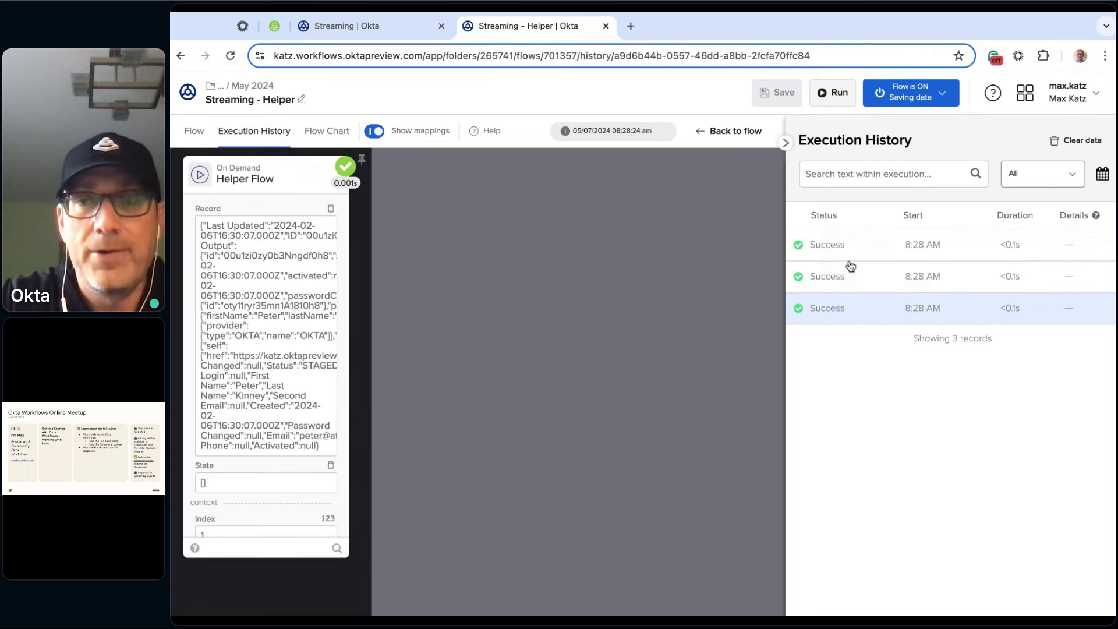
pyautogui.click(861, 245)
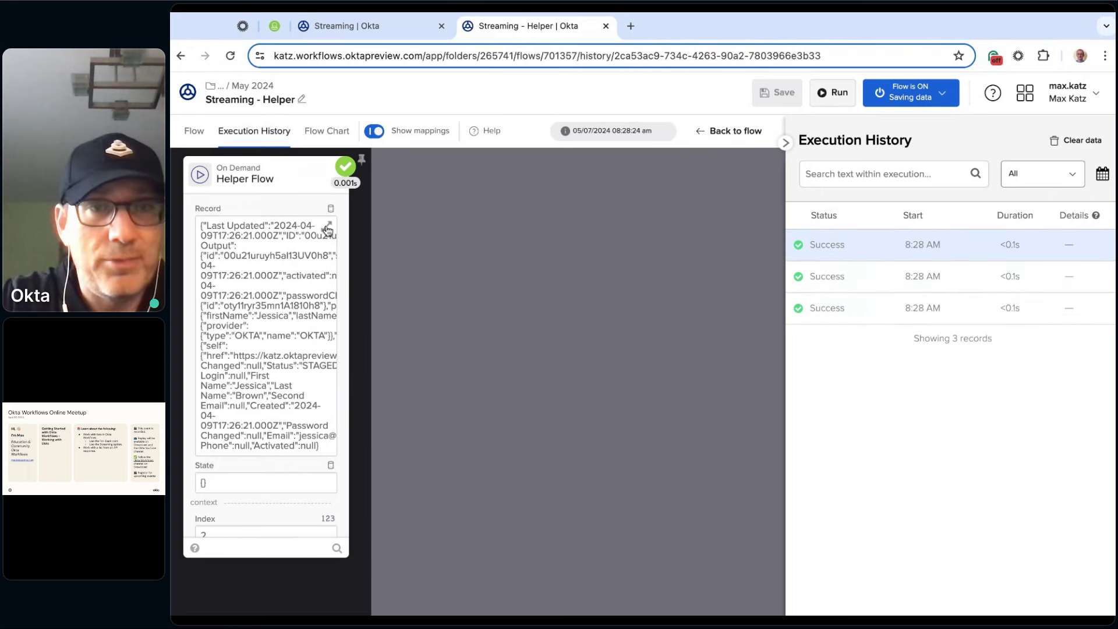
pyautogui.click(328, 228)
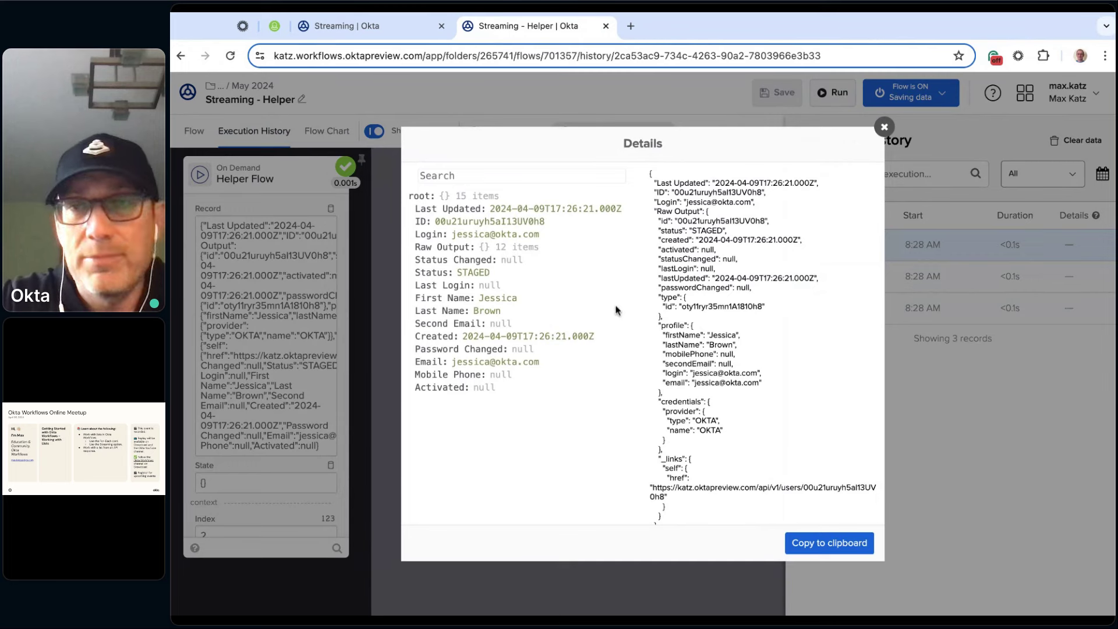
pyautogui.click(884, 127)
# Step: Return to the Streaming - Helper flow design and add the Object Get Multiple function after the Helper Flow card
pyautogui.click(194, 131)
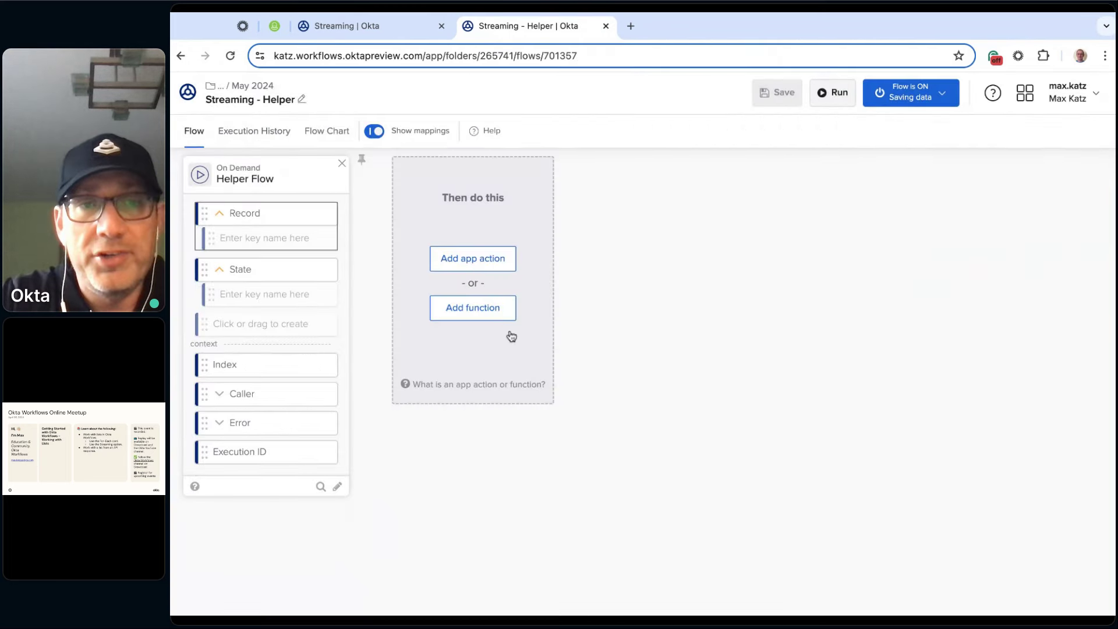
pyautogui.click(473, 314)
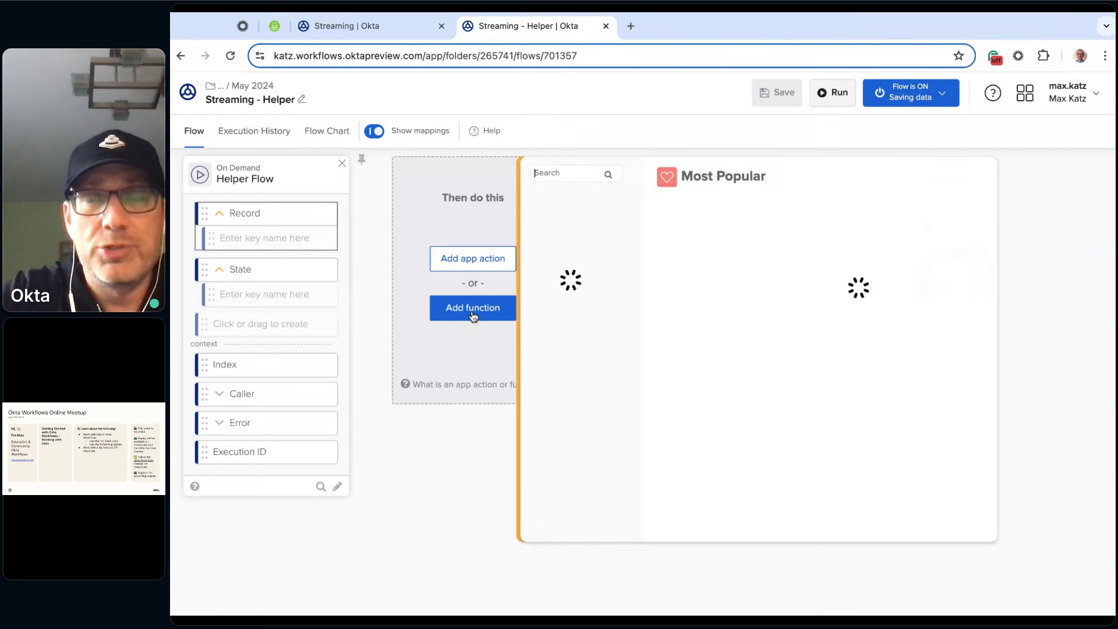
pyautogui.write('get m')
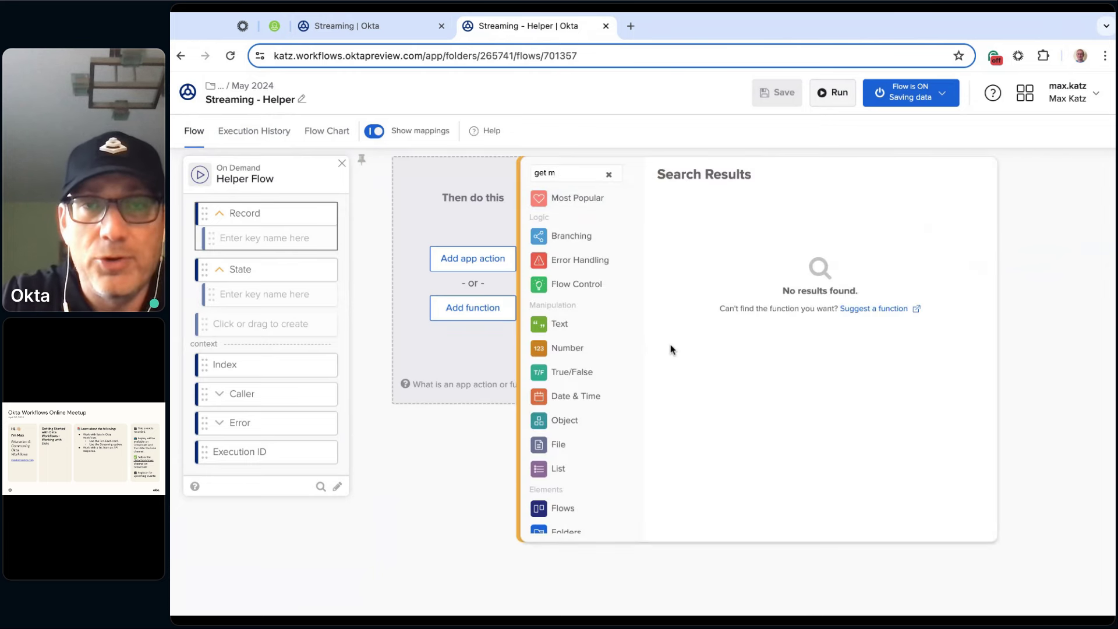
pyautogui.press('BackSpace')
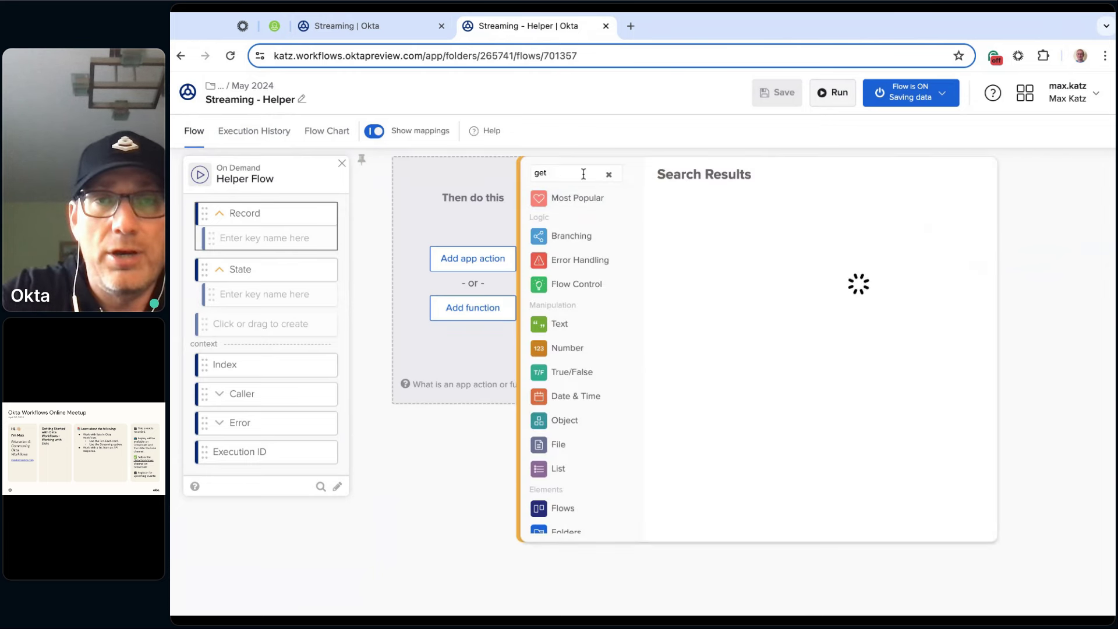
pyautogui.write('m')
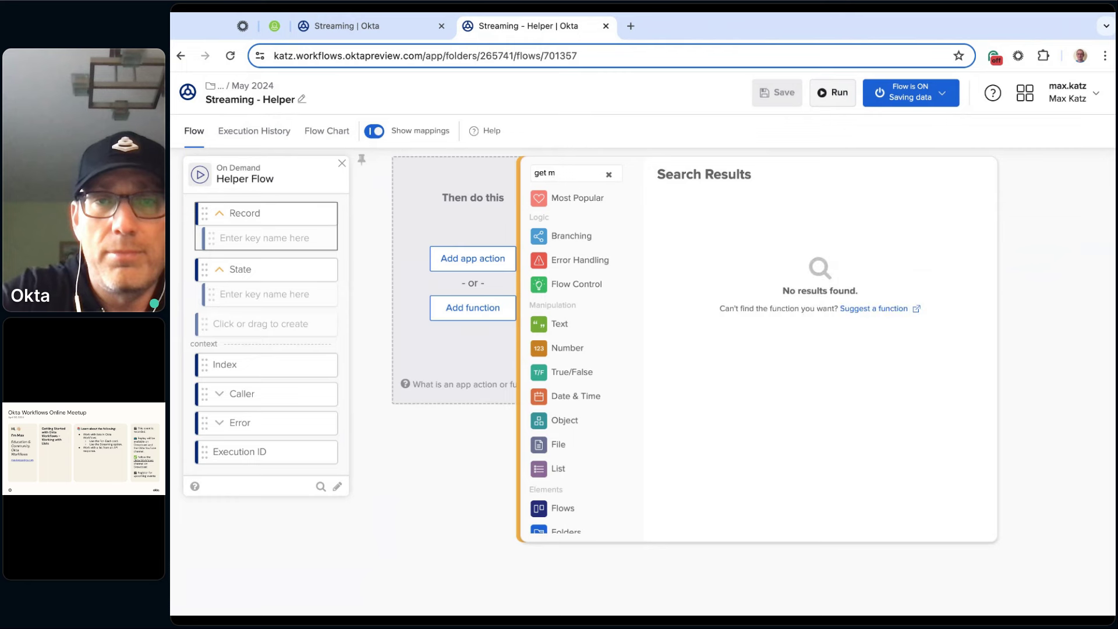
pyautogui.write('u')
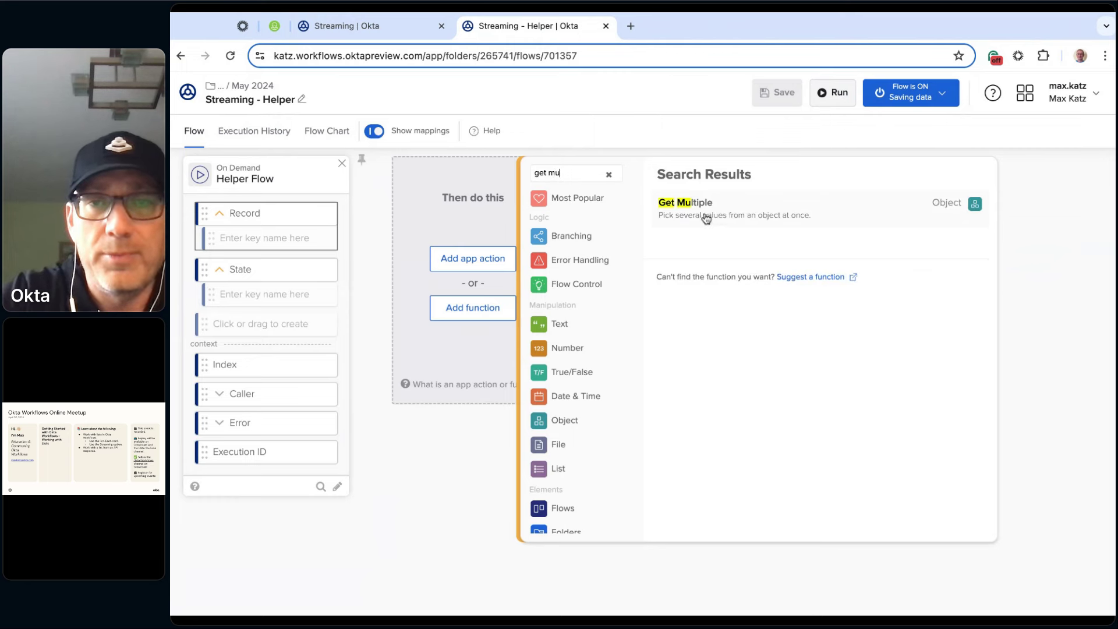
pyautogui.click(706, 219)
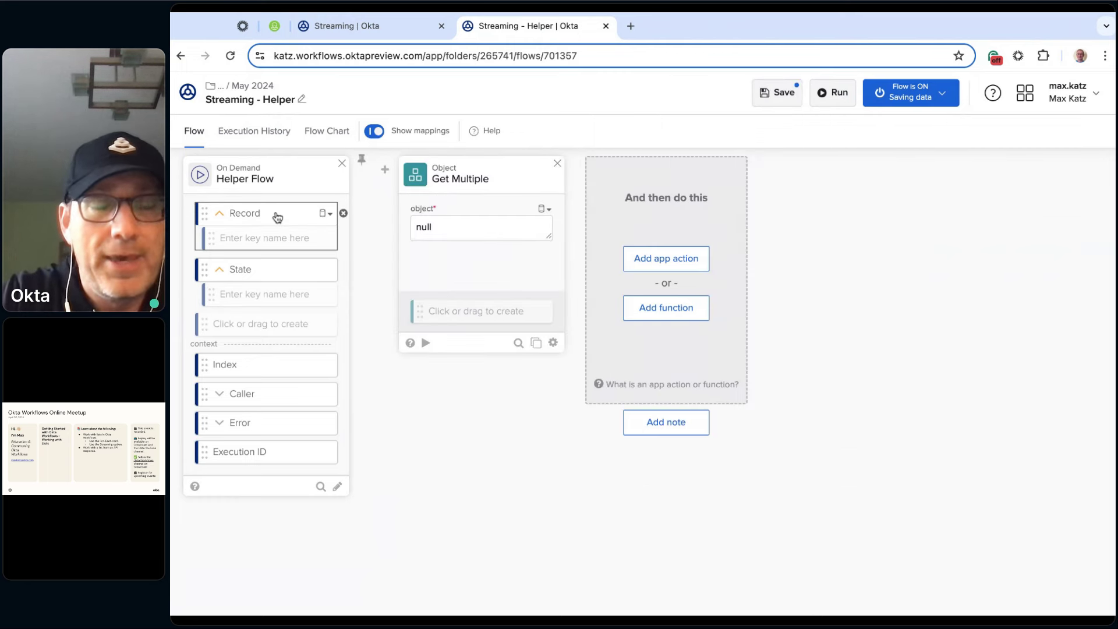
# Step: Map the helper's Record to the object input of Get Multiple and create an output named Login
pyautogui.moveTo(277, 217); pyautogui.dragTo(474, 233)
pyautogui.click(464, 320)
pyautogui.write('L')
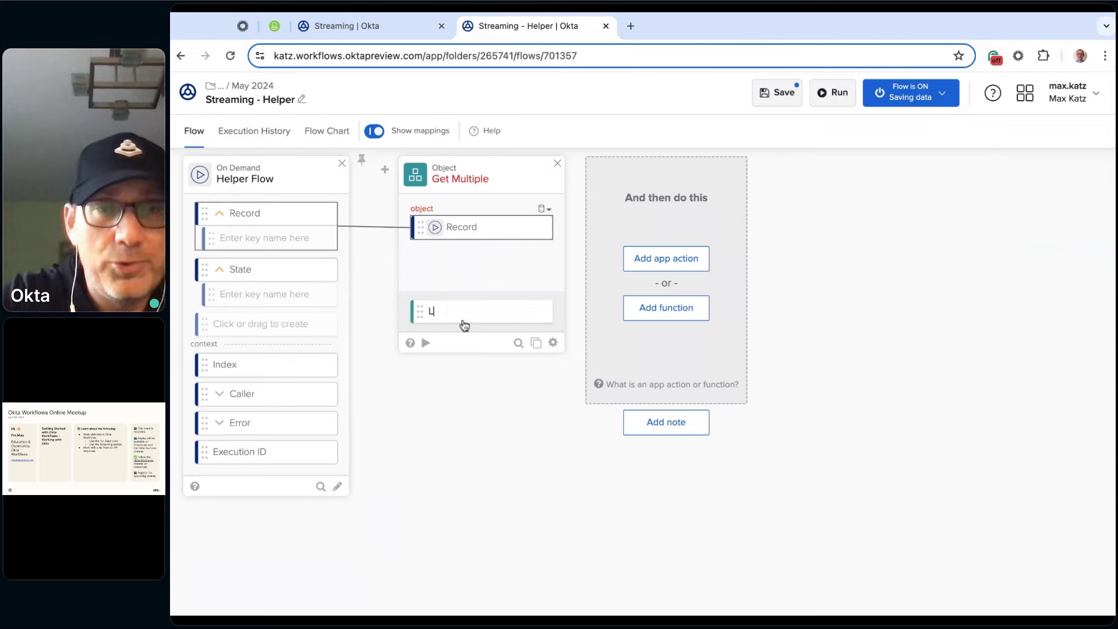
pyautogui.write('ogin')
pyautogui.press('Return')
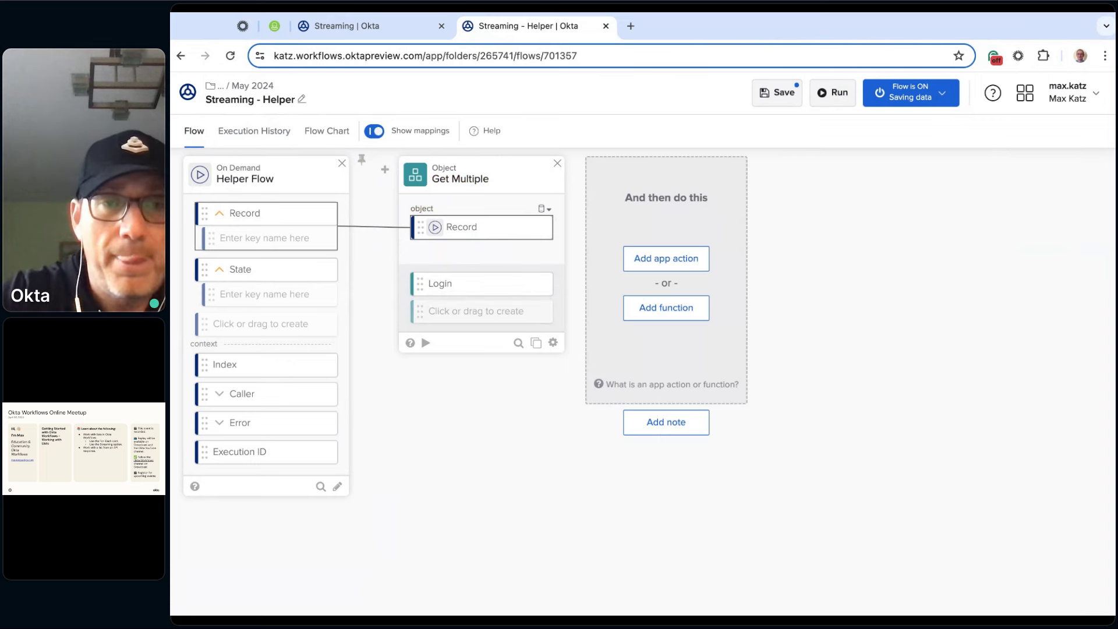
# Step: Add First Name and Last Name outputs to the Get Multiple card and save the helper flow
pyautogui.click(498, 321)
pyautogui.write('First Name')
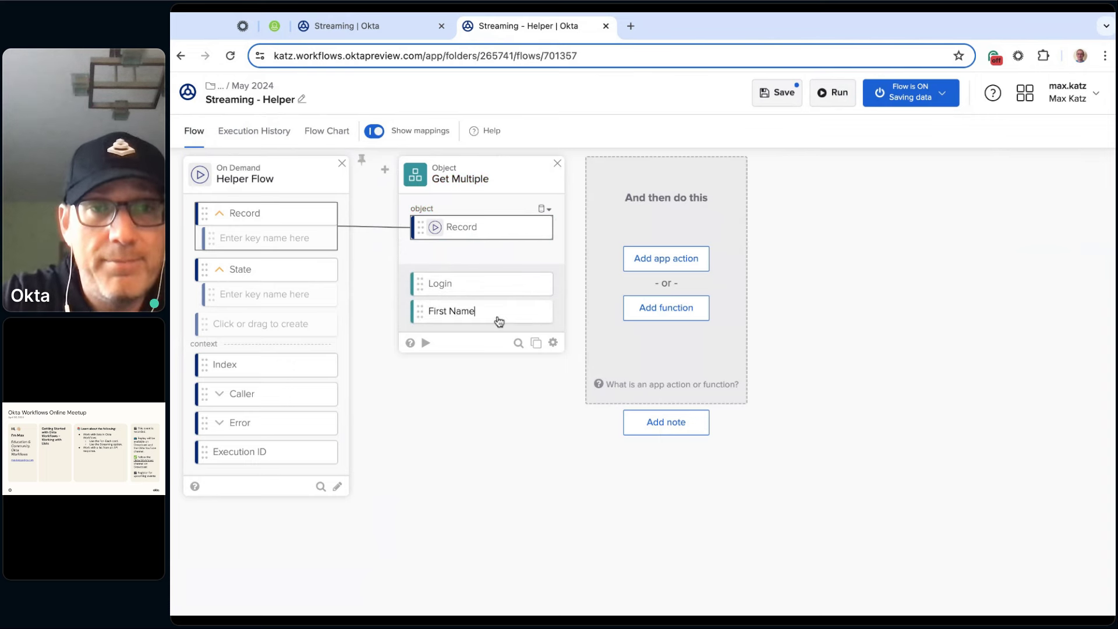
pyautogui.press('Return')
pyautogui.click(476, 330)
pyautogui.write('L')
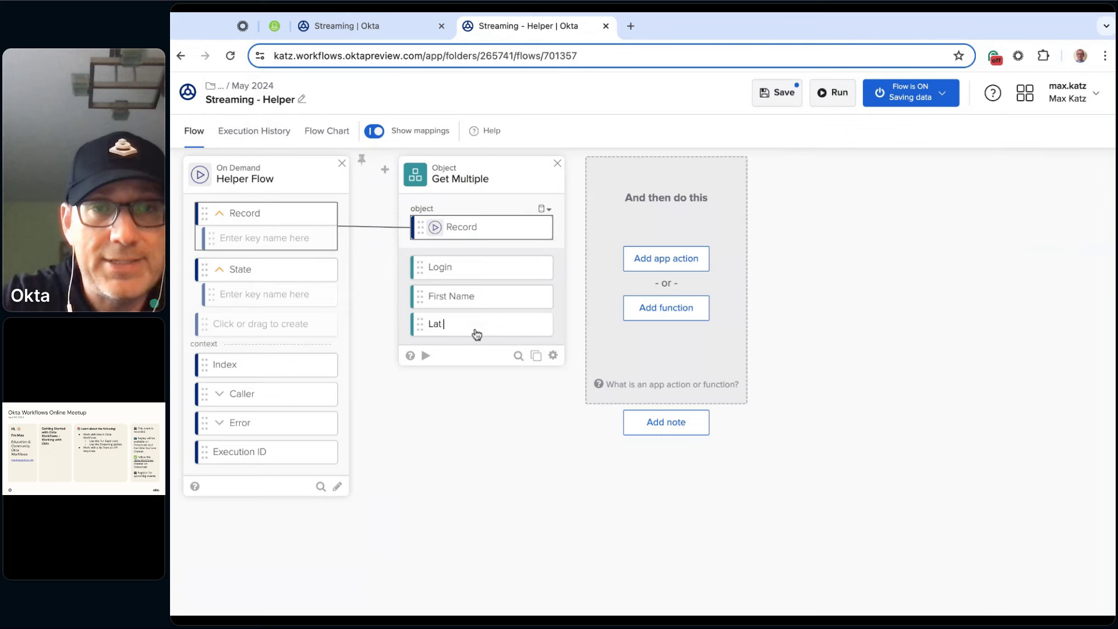
pyautogui.write('ast Name')
pyautogui.press('Return')
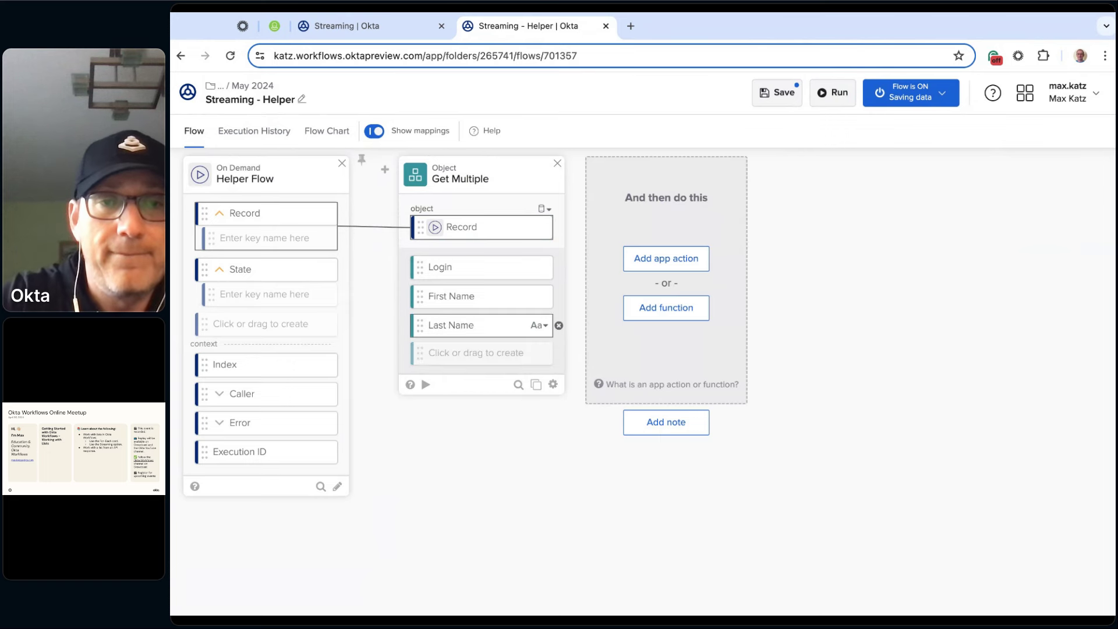
pyautogui.click(772, 98)
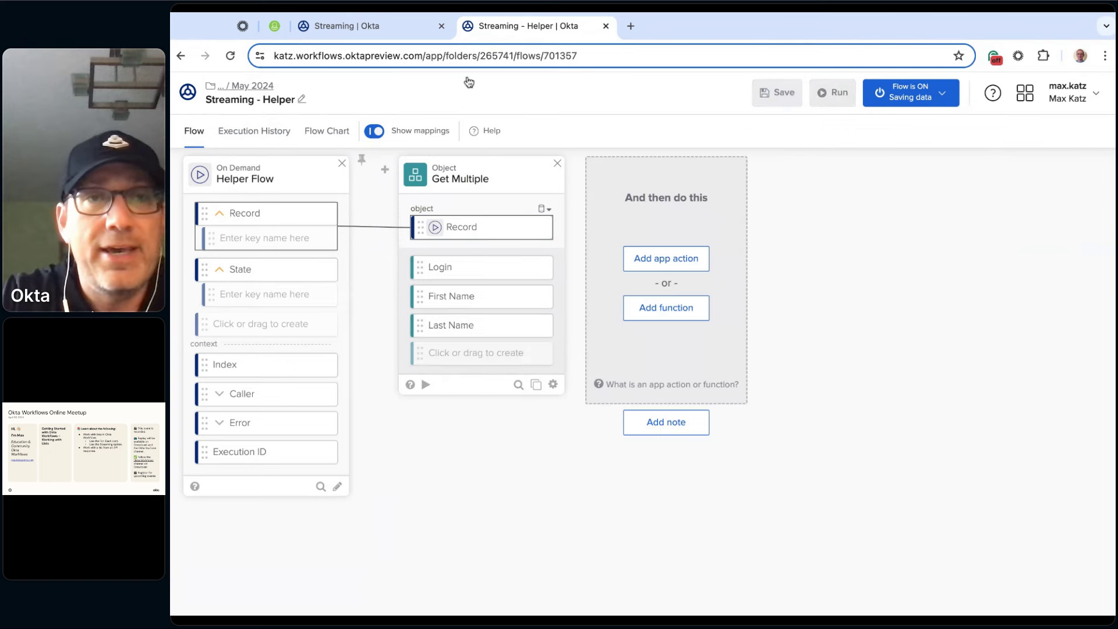
# Step: Run the Streaming flow and review the Get Multiple outputs in the newest Streaming - Helper execution
pyautogui.click(396, 28)
pyautogui.click(841, 100)
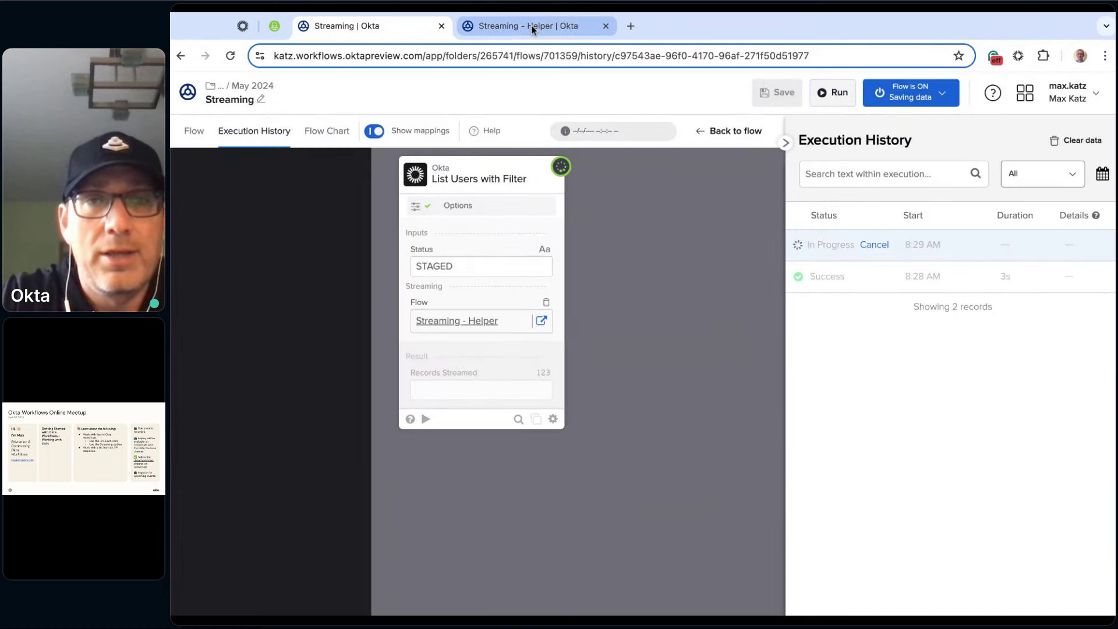
pyautogui.click(531, 26)
pyautogui.click(268, 138)
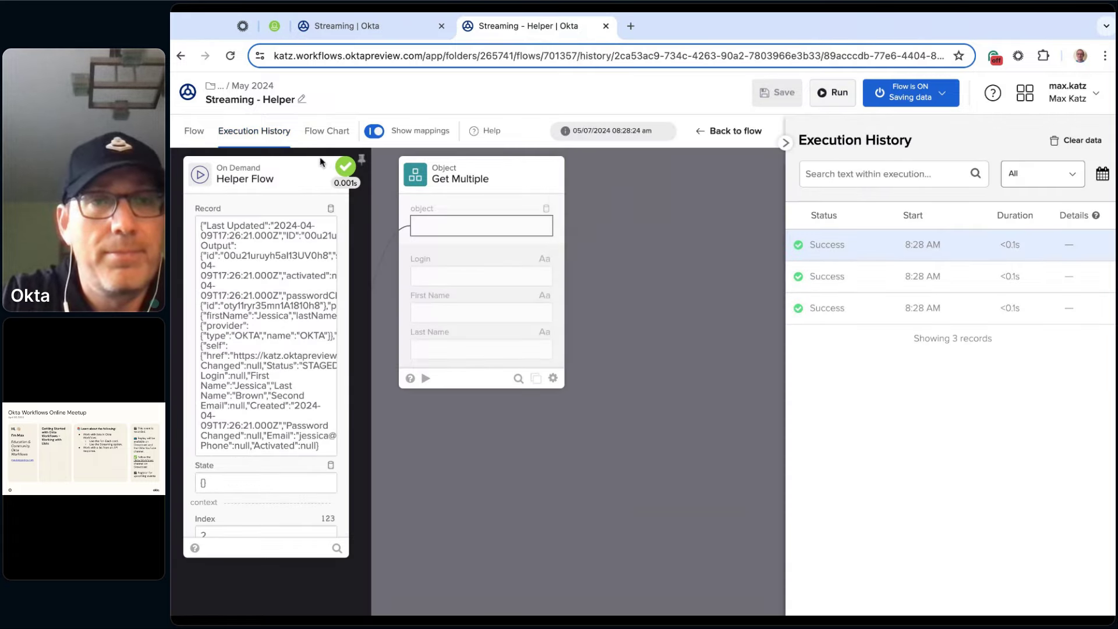
pyautogui.click(196, 137)
pyautogui.click(251, 137)
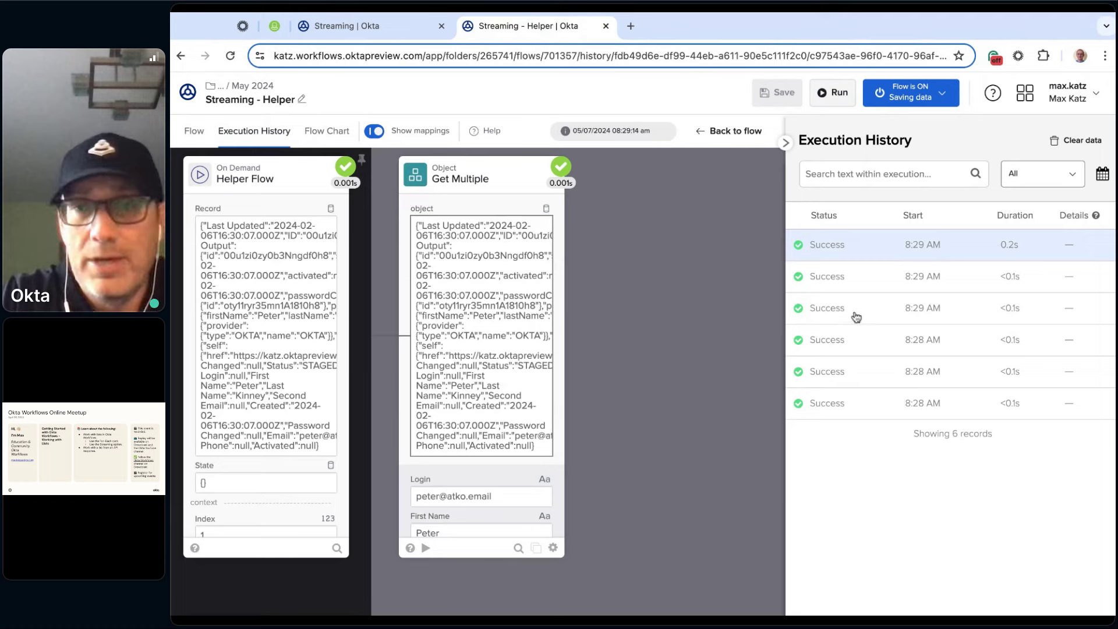
pyautogui.scroll(-2, 504, 528)
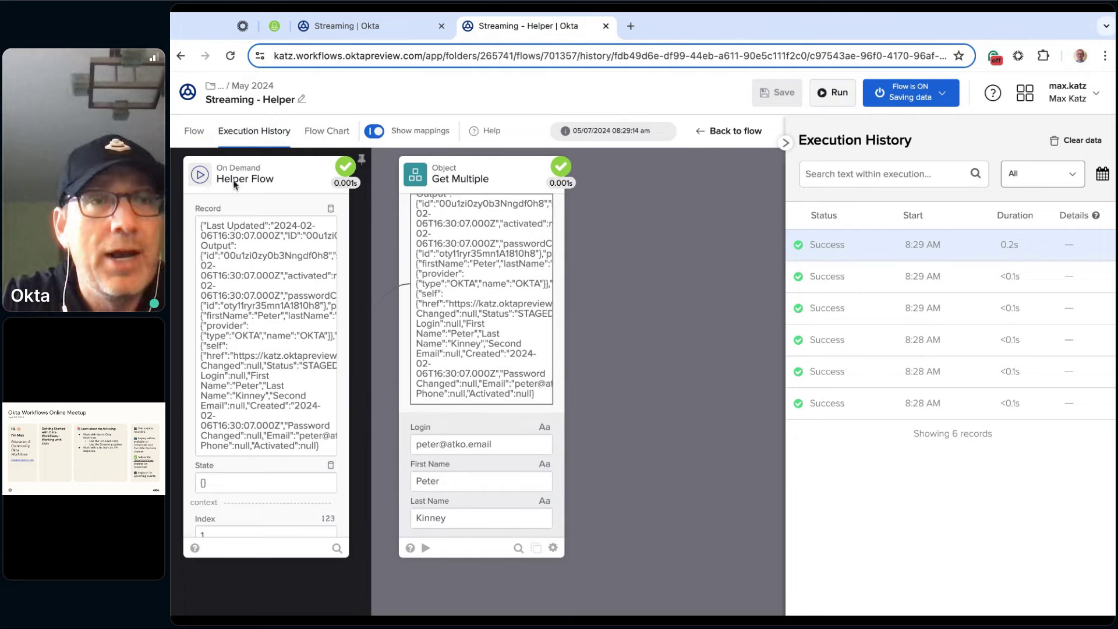
# Step: Return both flows to their design view and add an Email key under State on the helper's Helper Flow card
pyautogui.click(194, 135)
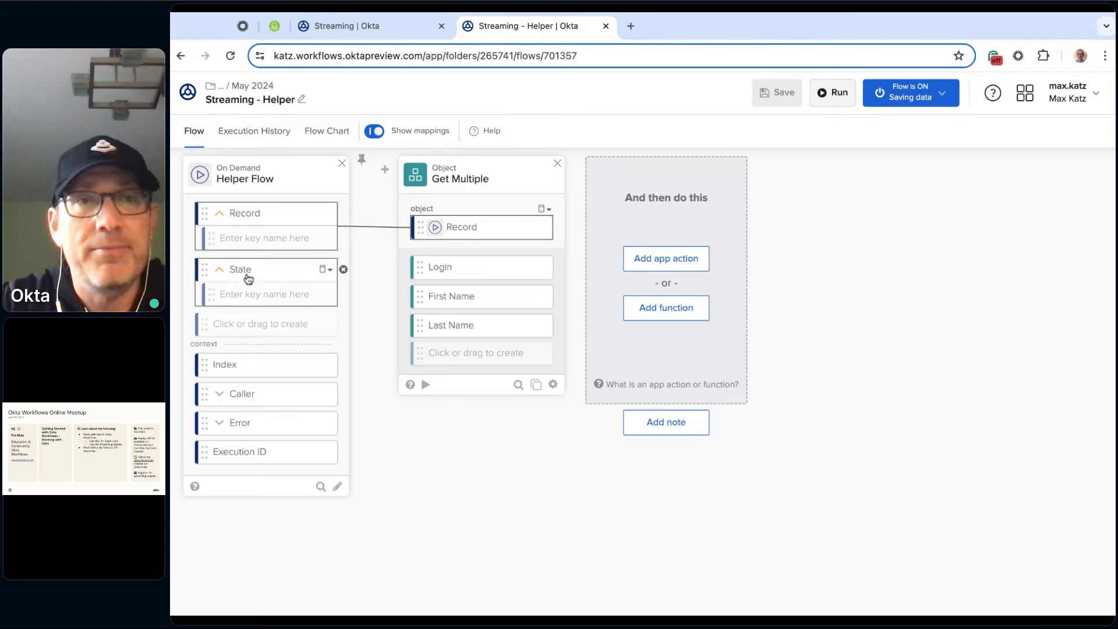
pyautogui.click(374, 29)
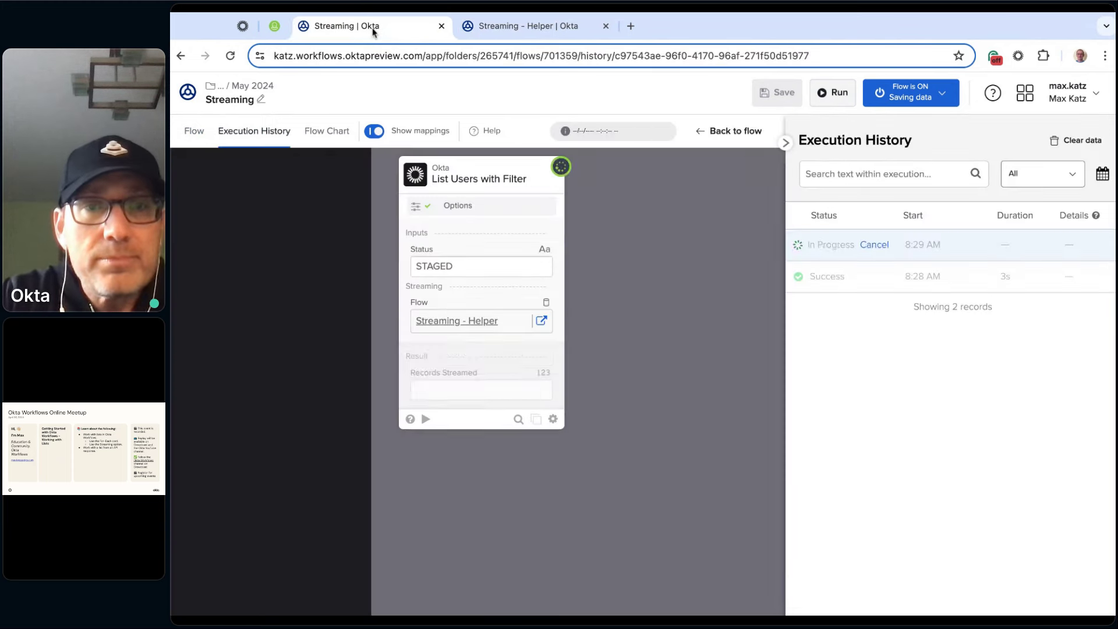
pyautogui.click(191, 136)
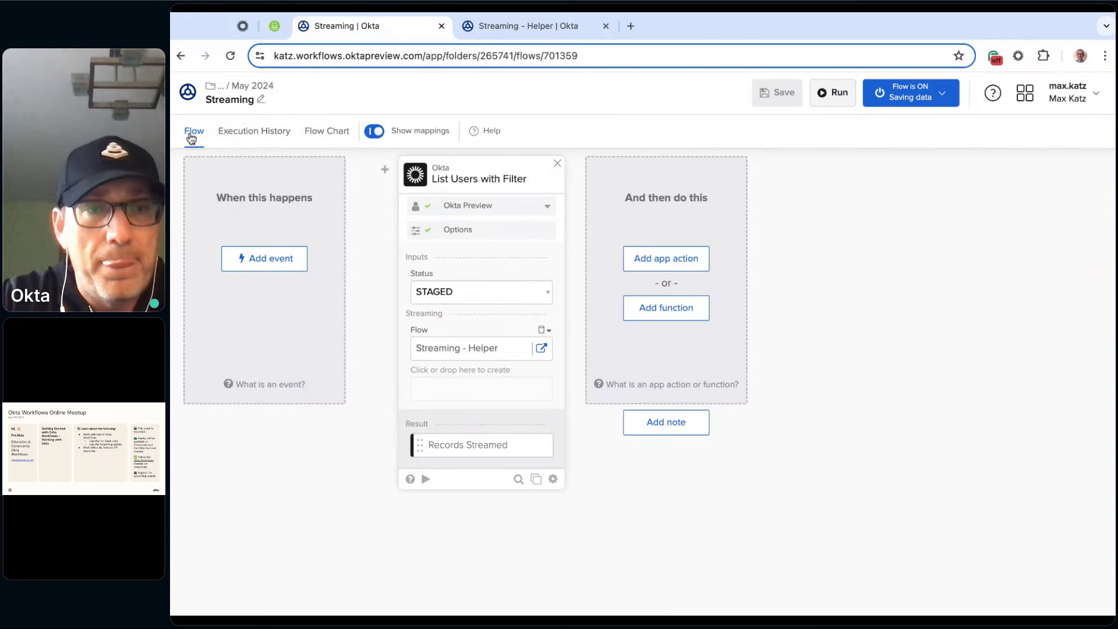
pyautogui.click(525, 27)
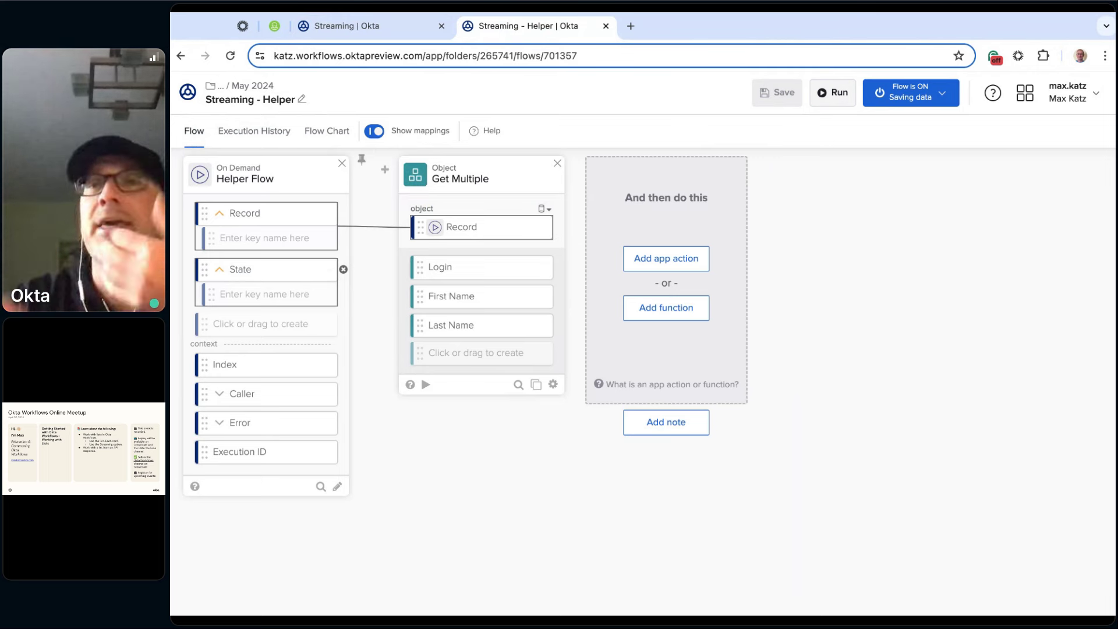
pyautogui.click(258, 290)
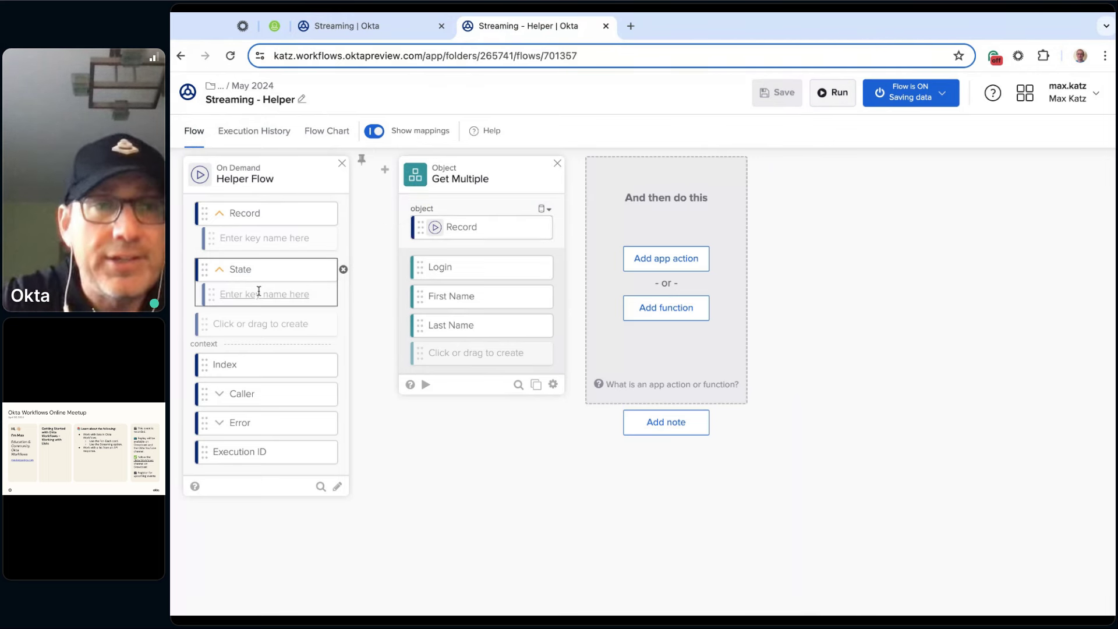
pyautogui.write('Email')
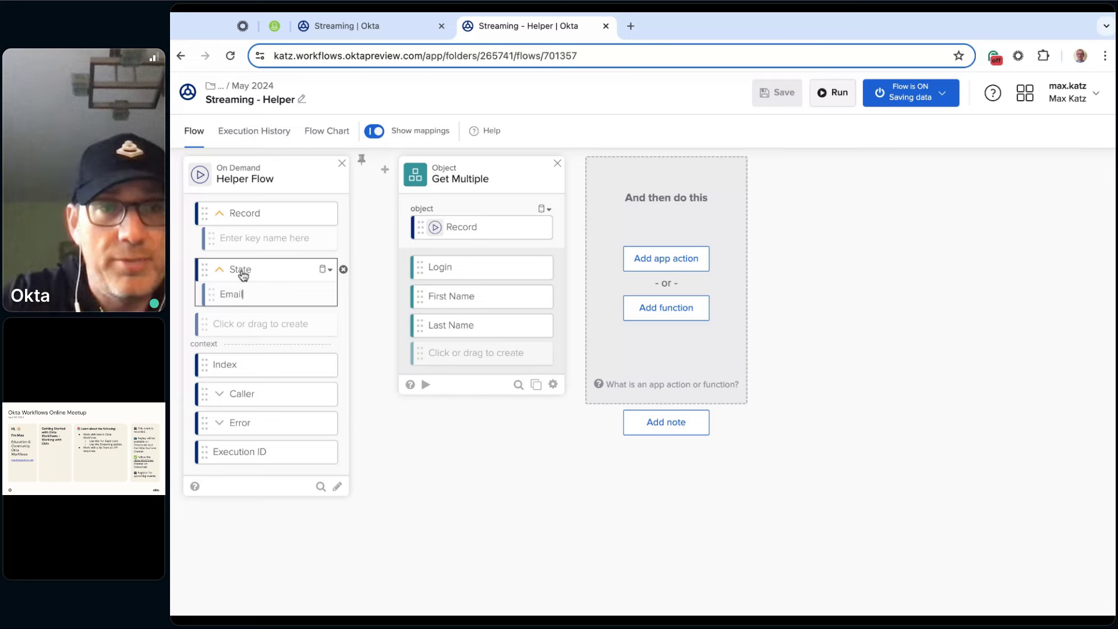
pyautogui.press('Return')
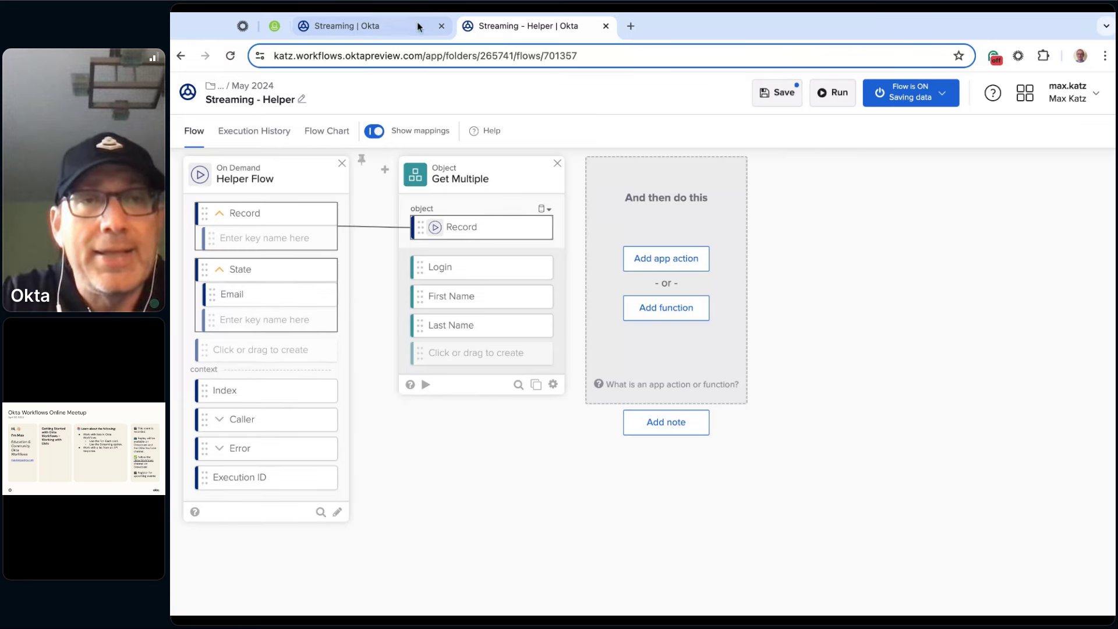
# Step: In the Streaming flow, add an Email streaming field to List Users with Filter, fill in the admin's email address, and save
pyautogui.click(376, 24)
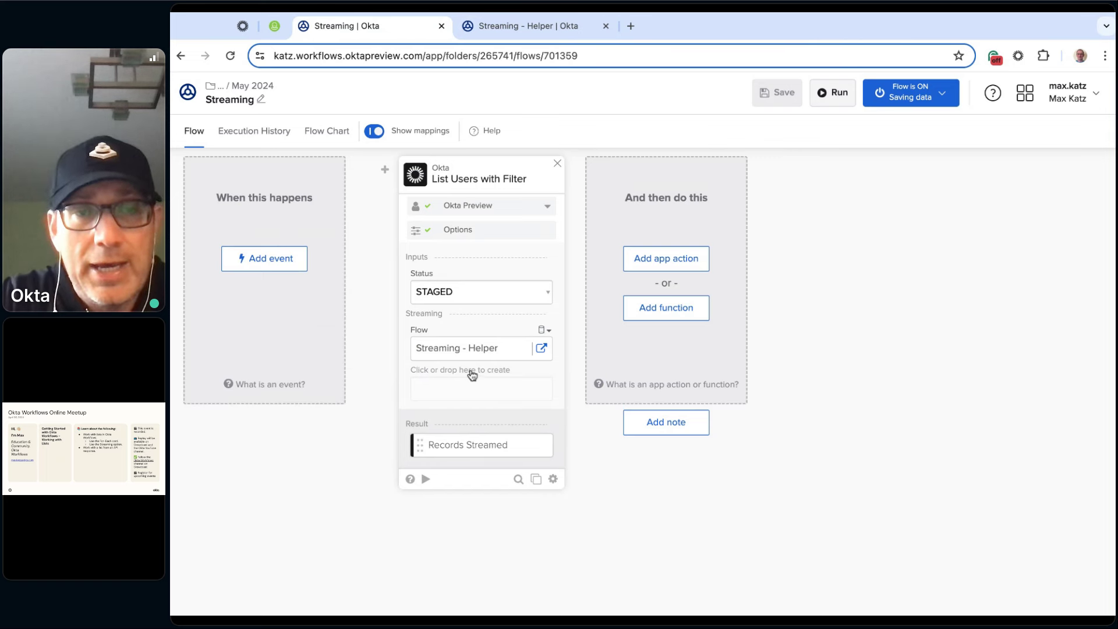
pyautogui.click(536, 28)
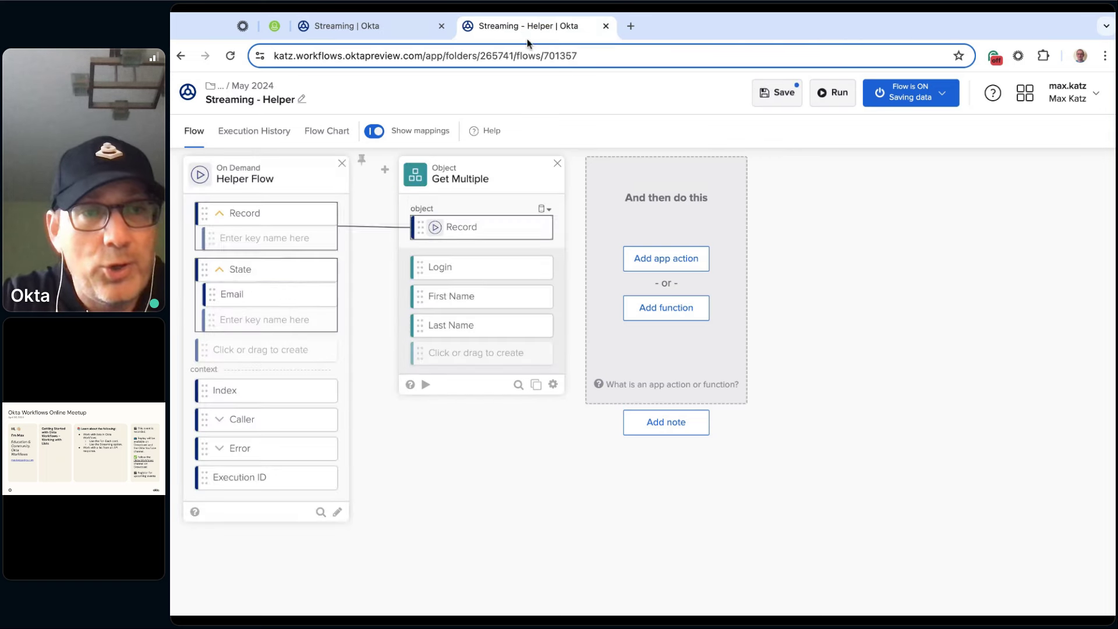
pyautogui.click(353, 32)
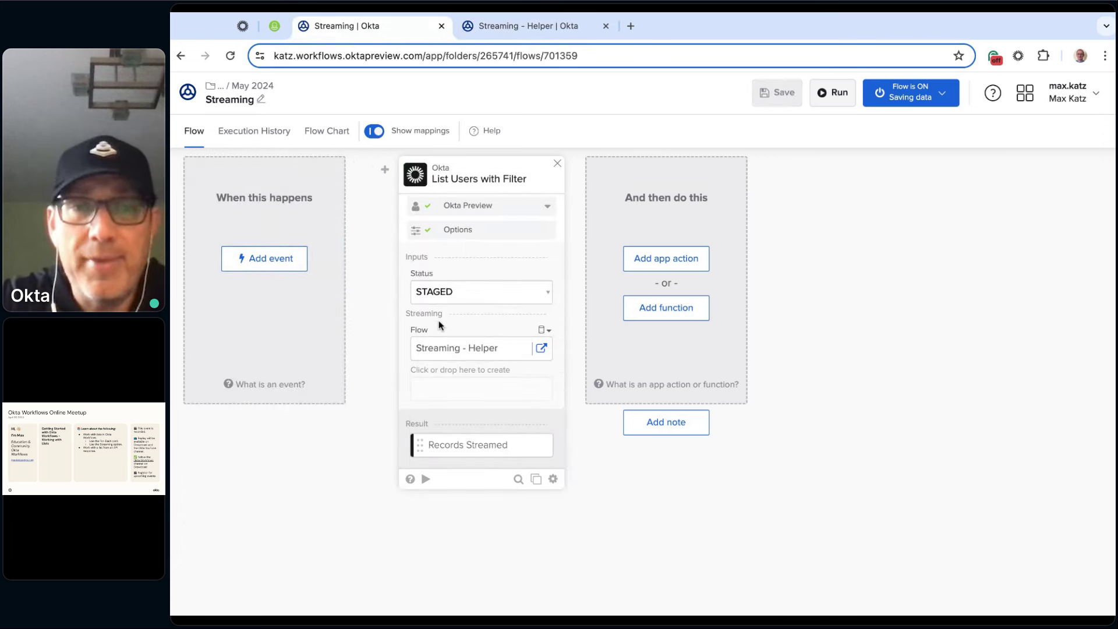
pyautogui.click(500, 370)
pyautogui.write('emai')
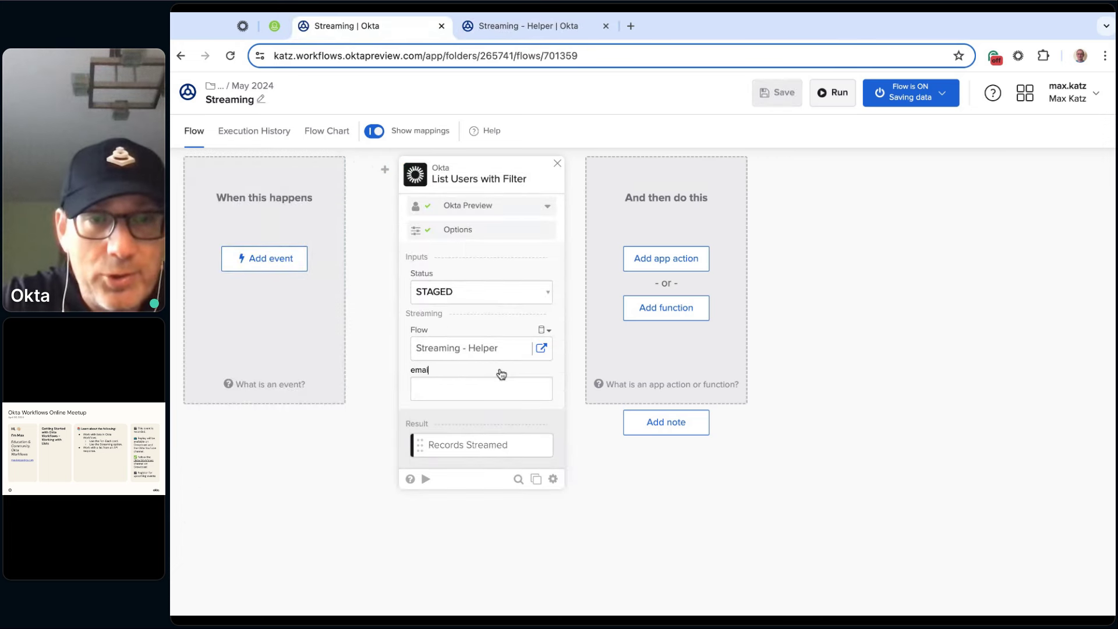
pyautogui.press('BackSpace')
pyautogui.press('BackSpace')
pyautogui.press('BackSpace')
pyautogui.write('Emai')
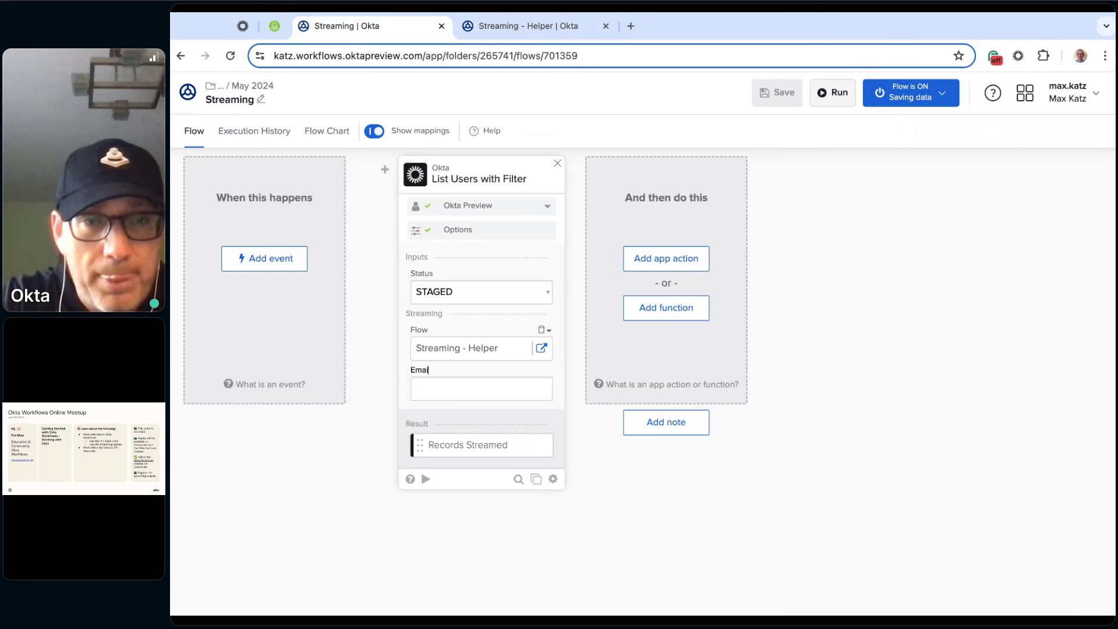
pyautogui.write('l')
pyautogui.click(492, 392)
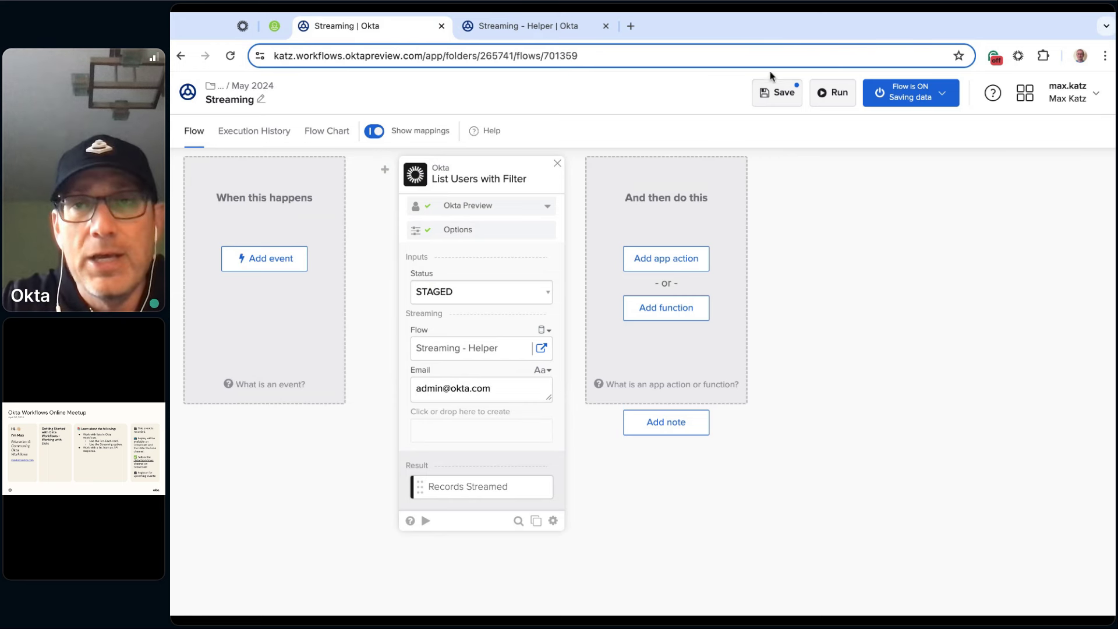
pyautogui.click(782, 95)
# Step: Add the Flow Control Assign function after Get Multiple in the Streaming - Helper flow and save it
pyautogui.click(547, 24)
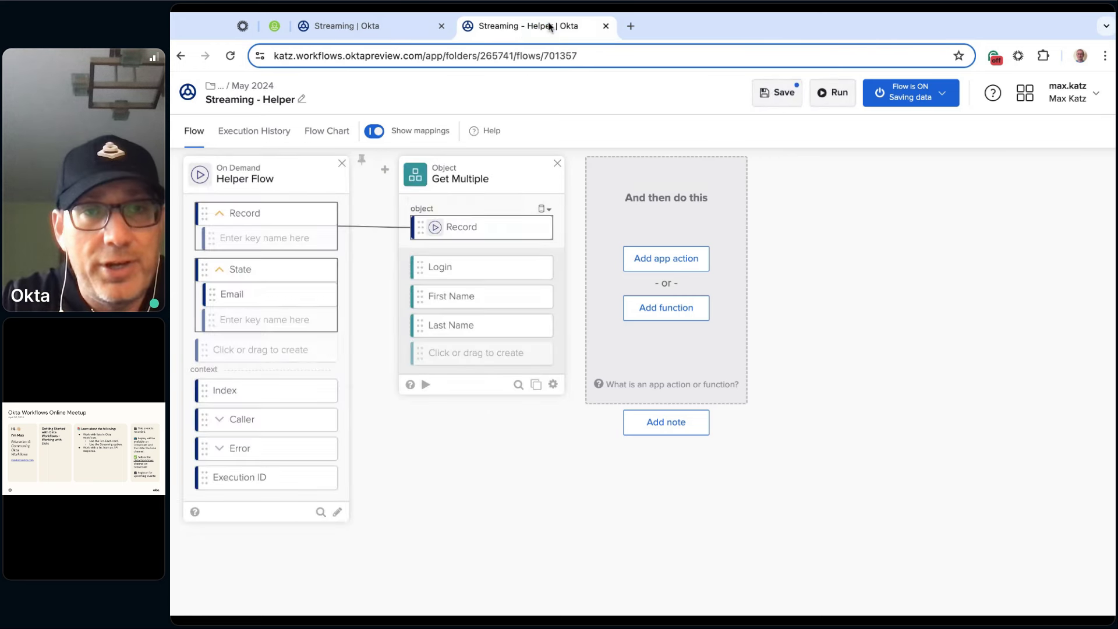
pyautogui.click(679, 314)
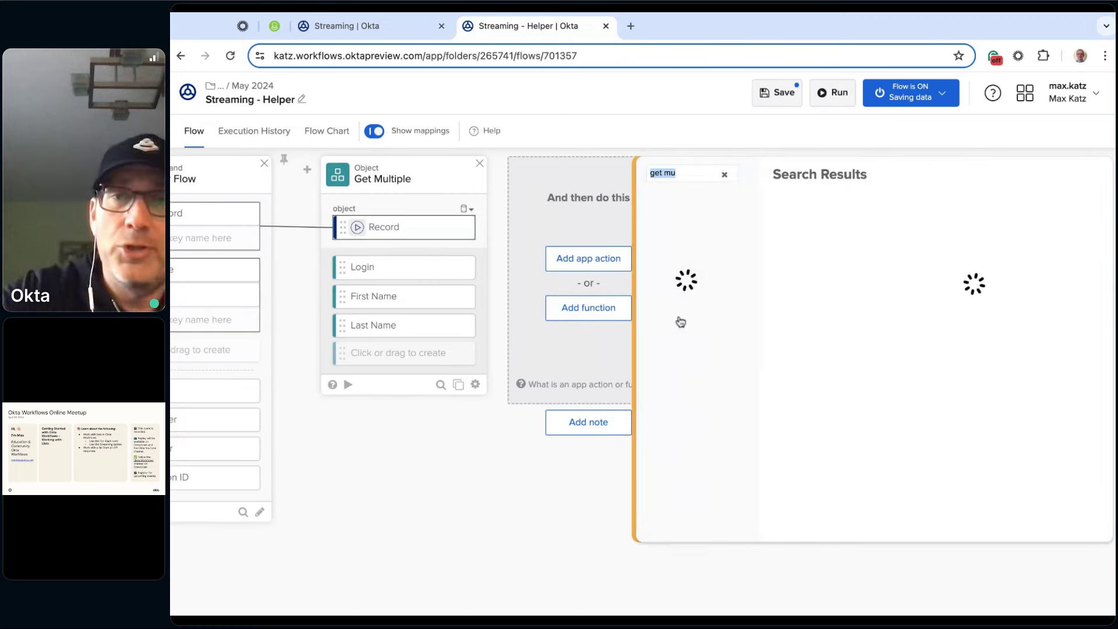
pyautogui.write('ass')
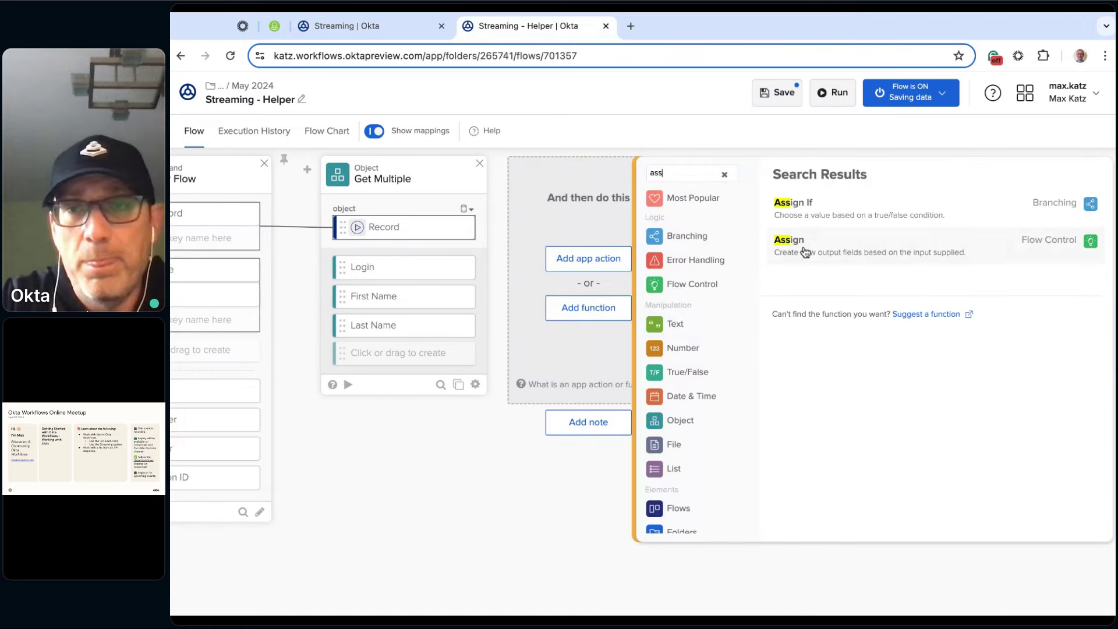
pyautogui.click(809, 249)
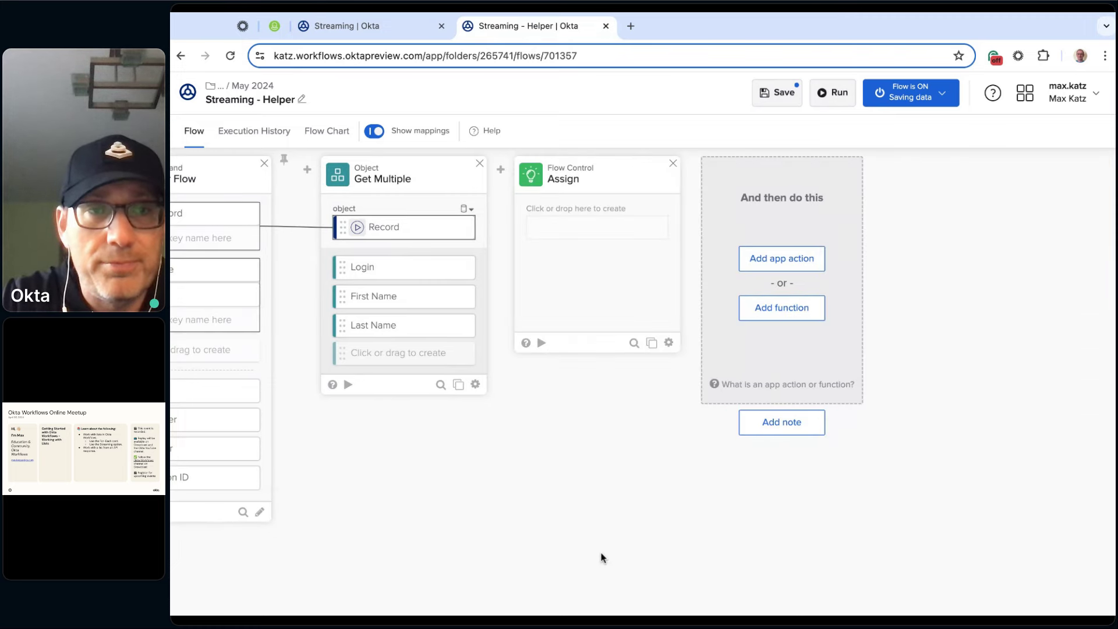
pyautogui.click(782, 102)
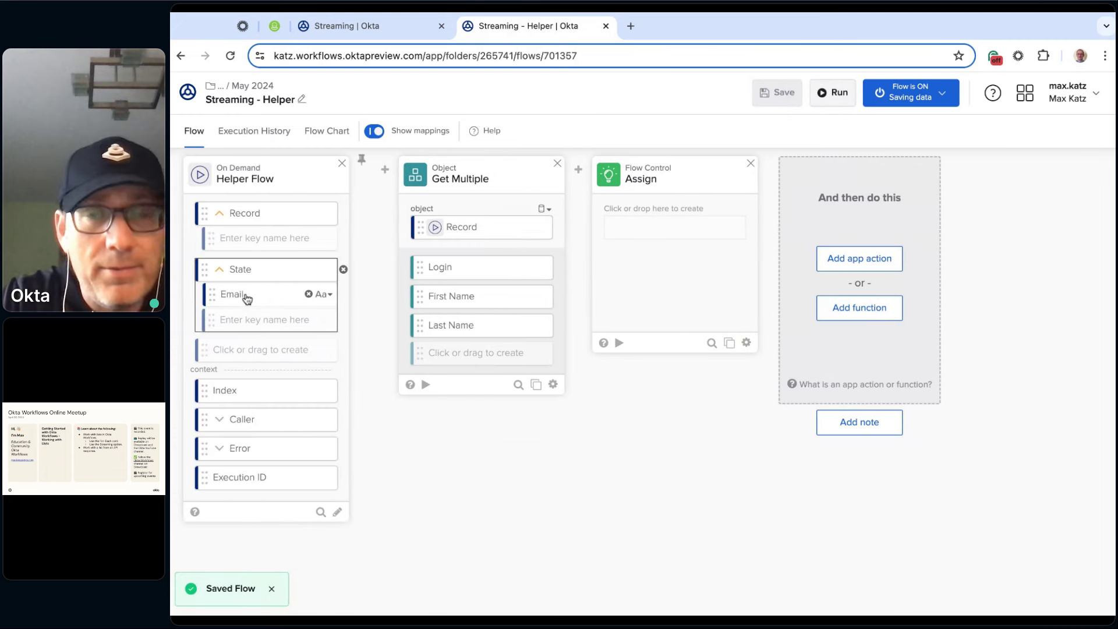
# Step: Map the Email value under the helper's State to the Assign card as an input, and save the Streaming - Helper flow
pyautogui.moveTo(247, 299); pyautogui.dragTo(674, 227)
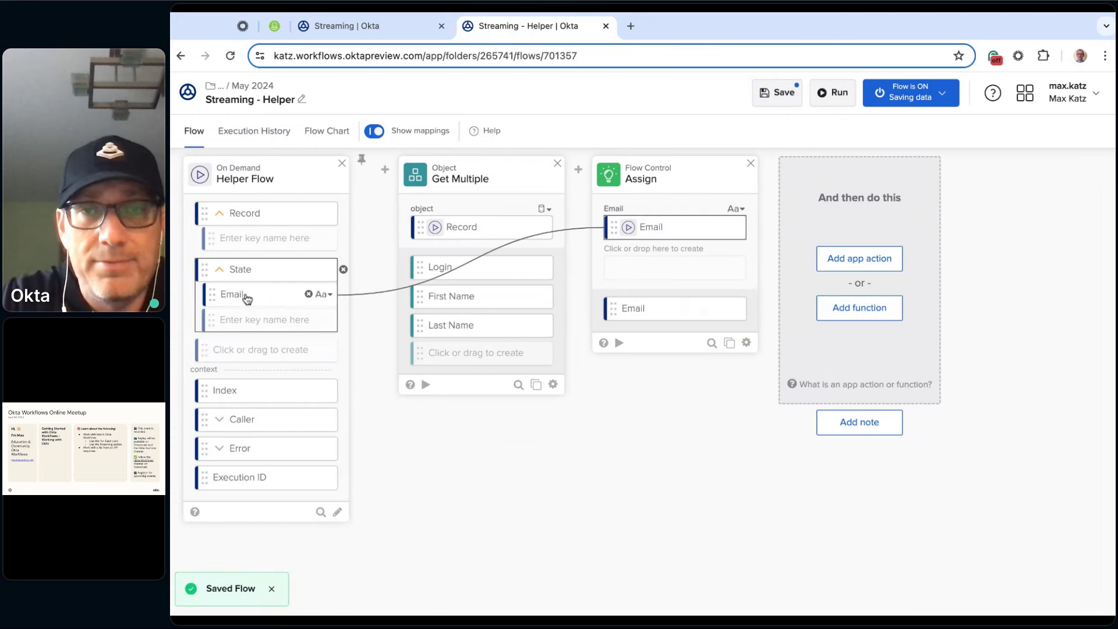
pyautogui.click(787, 103)
# Step: Run the Streaming flow and review the Assign card's Email input and output in the three newest Streaming - Helper executions
pyautogui.click(383, 26)
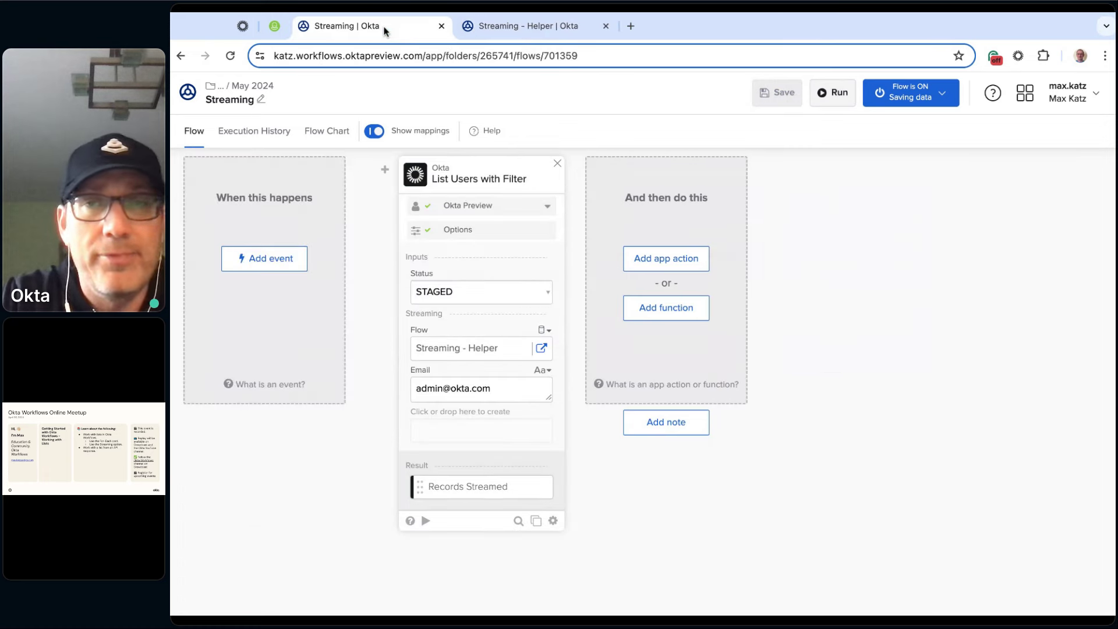
pyautogui.click(839, 94)
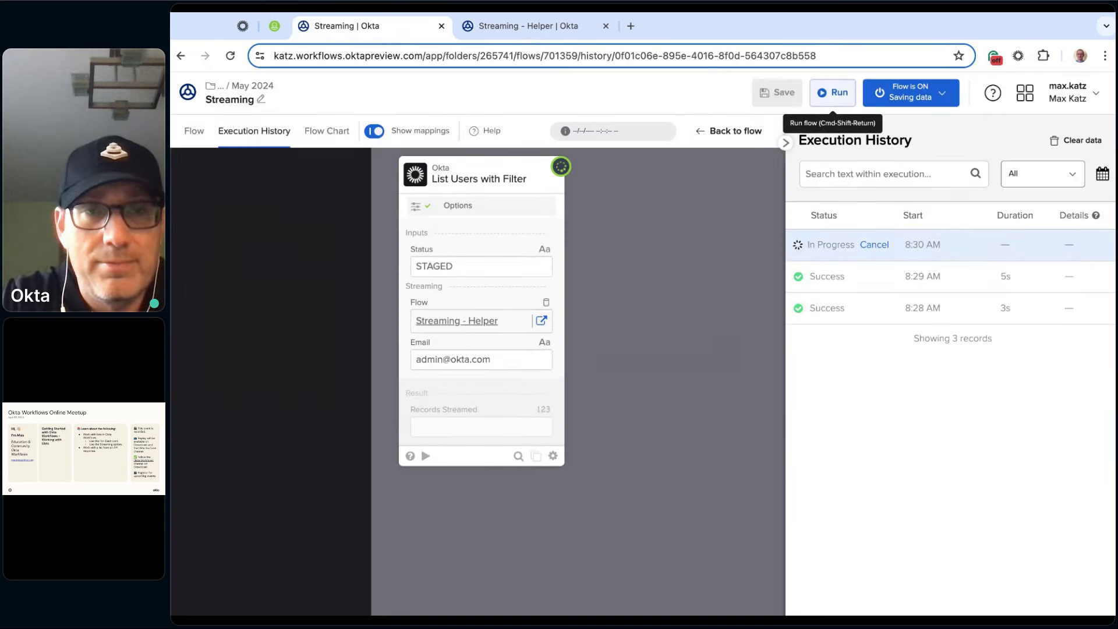
pyautogui.click(548, 23)
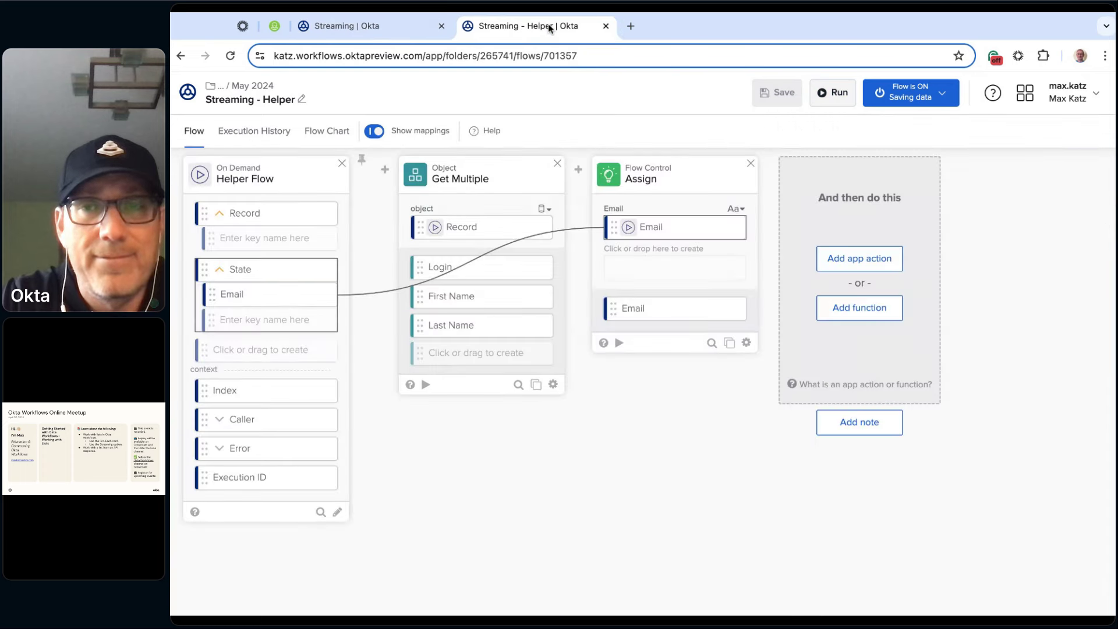
pyautogui.click(262, 132)
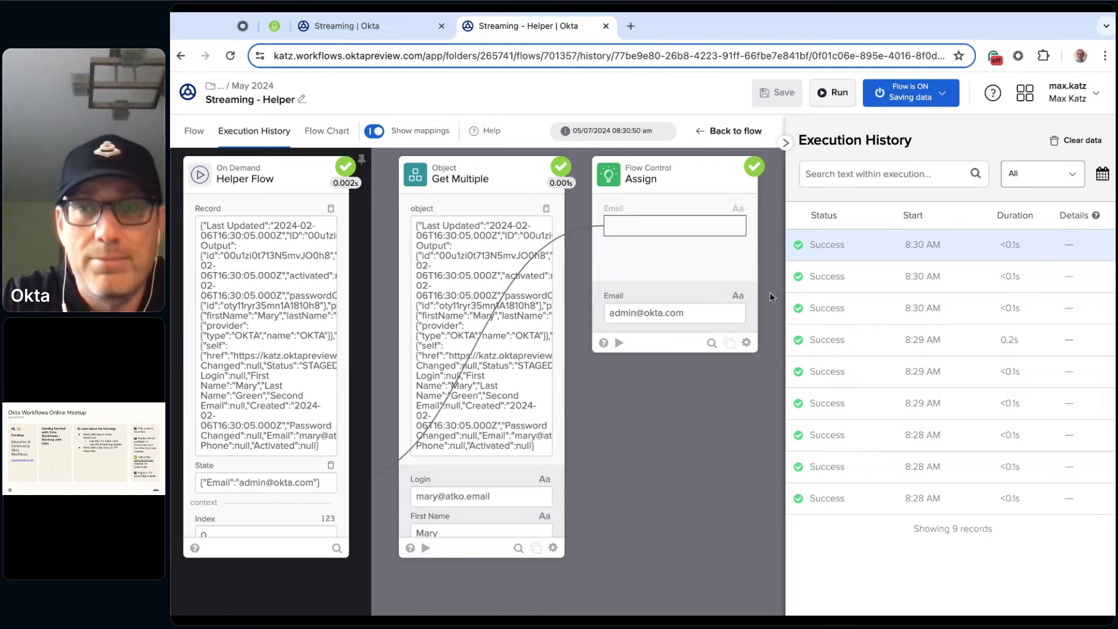
pyautogui.click(846, 279)
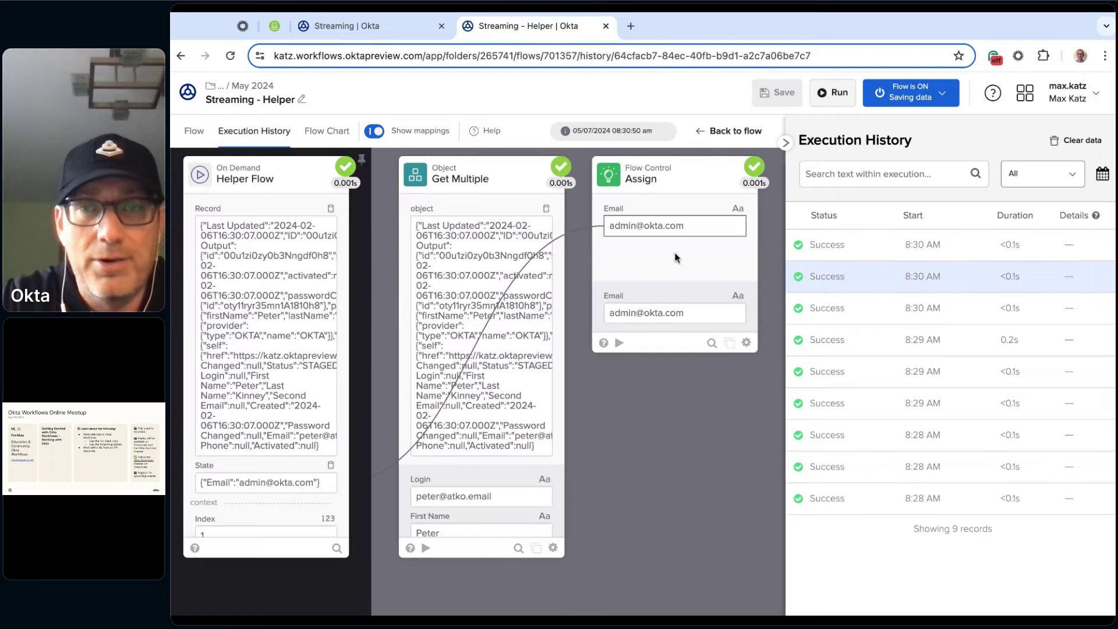
pyautogui.click(835, 312)
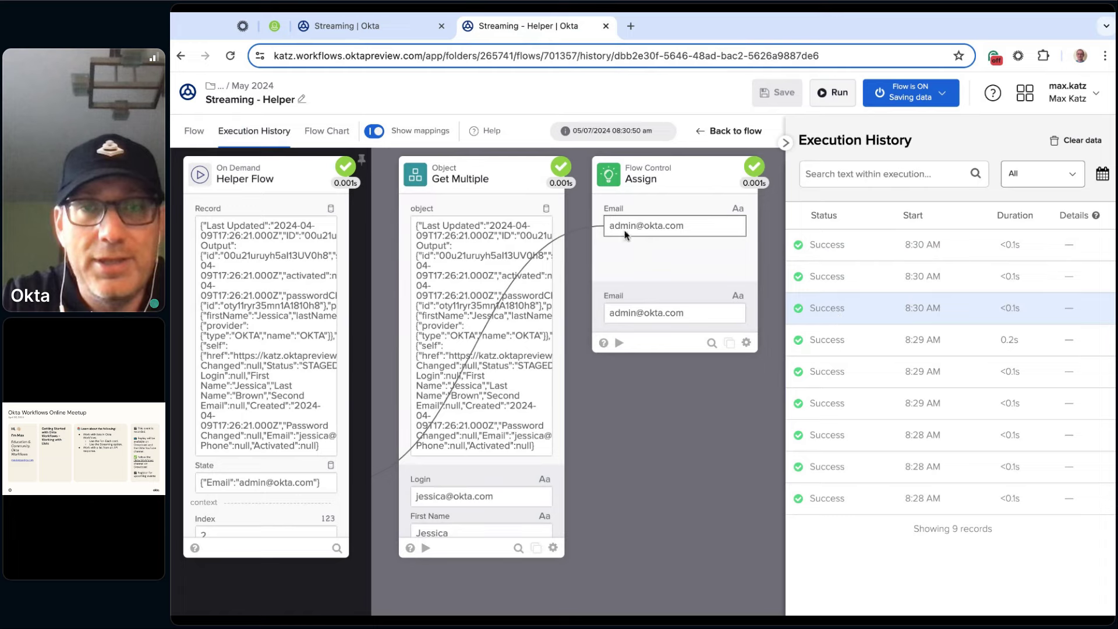
pyautogui.click(827, 247)
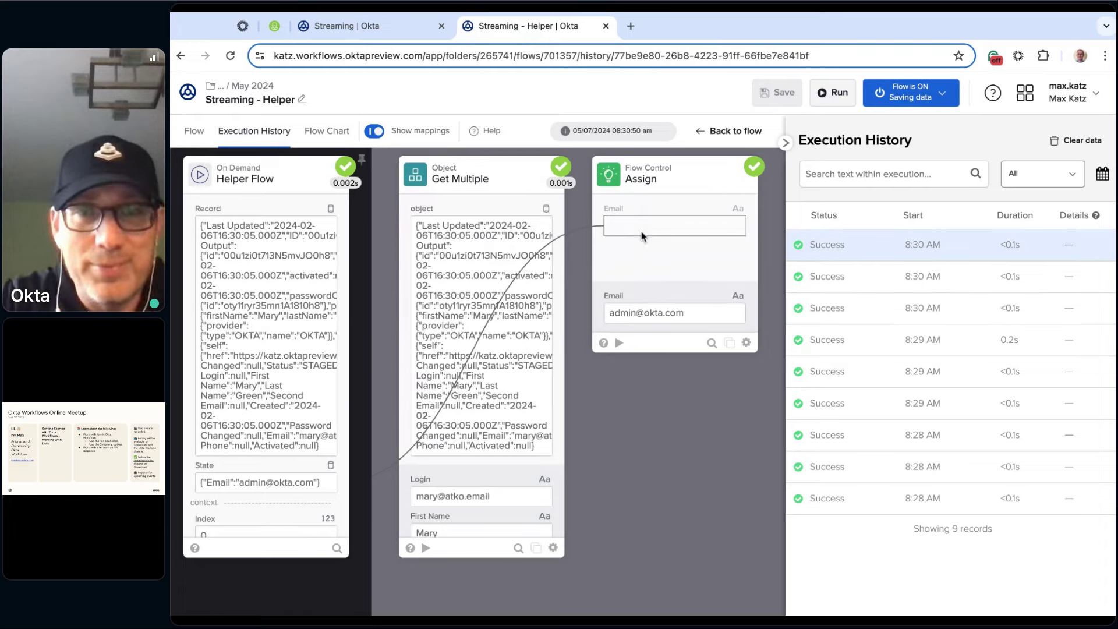
pyautogui.scroll(-2, 478, 408)
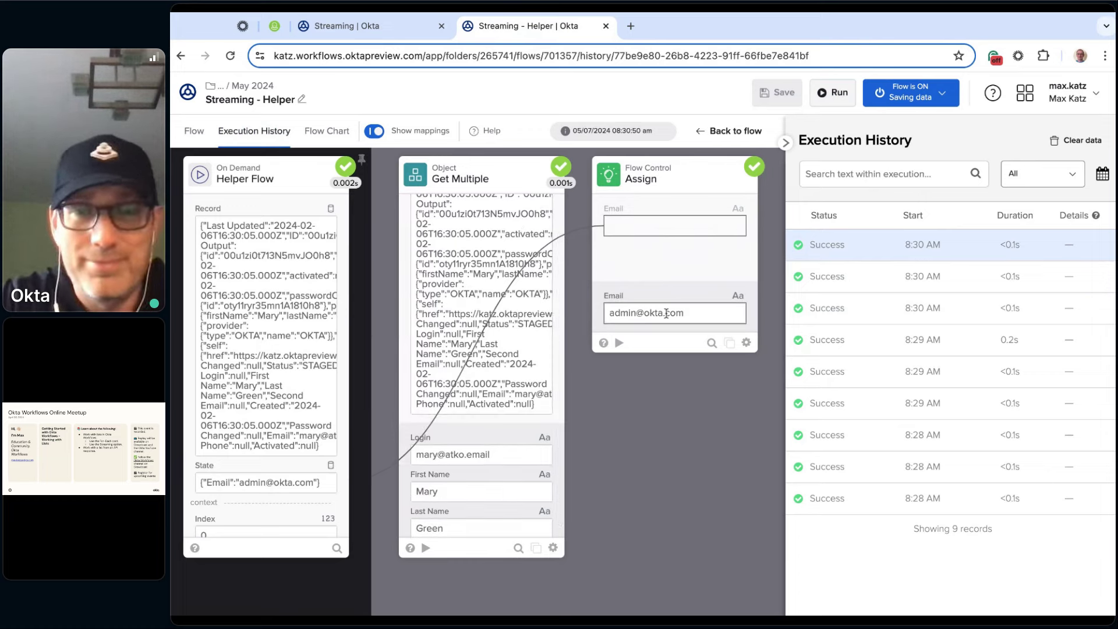
pyautogui.click(196, 132)
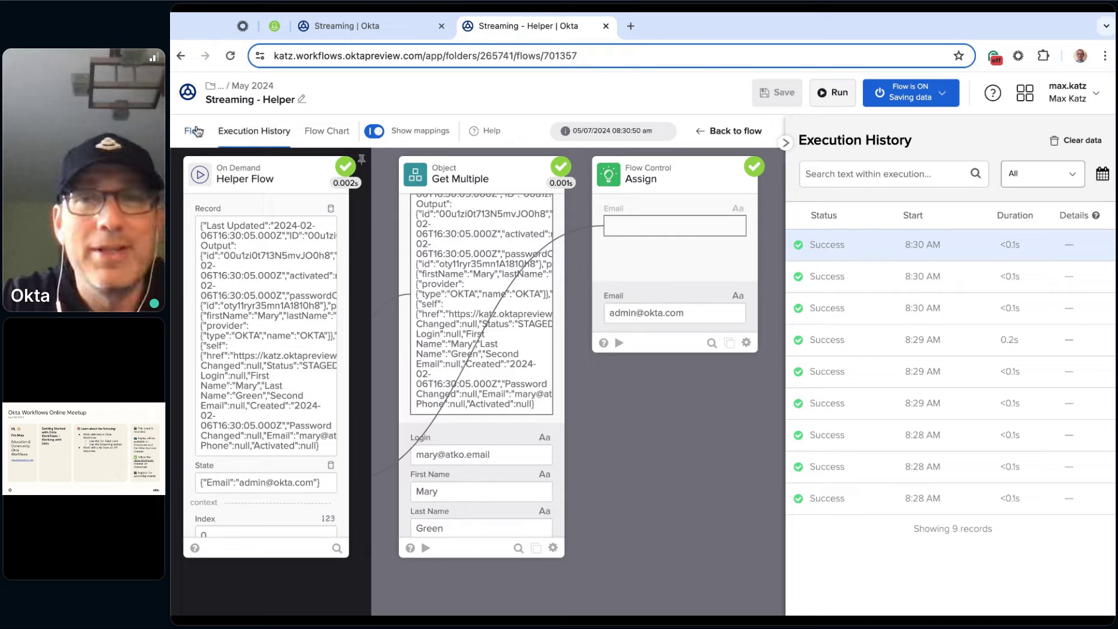
pyautogui.click(840, 104)
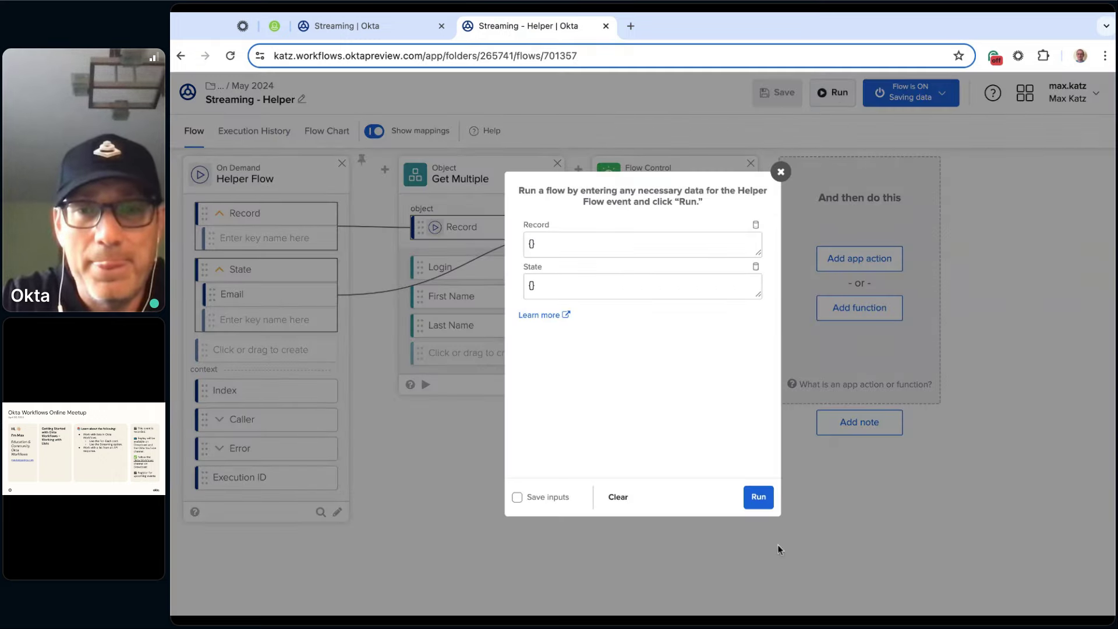
pyautogui.click(780, 171)
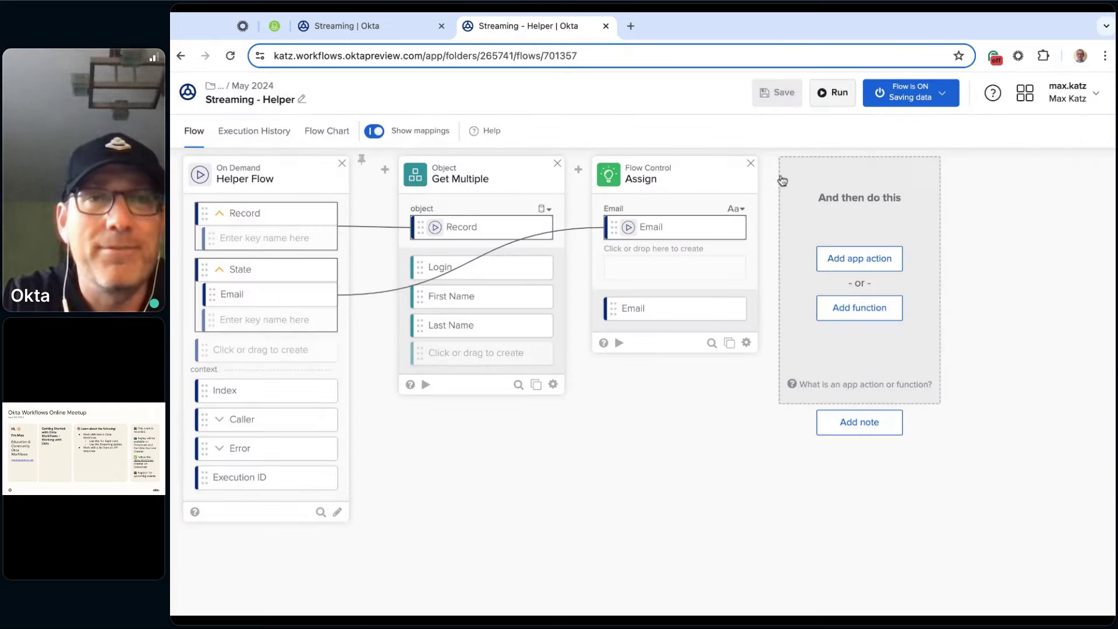
# Step: Run the Streaming flow again and check the State and Assign Email values in the latest run's three Streaming - Helper executions
pyautogui.click(377, 24)
pyautogui.click(836, 94)
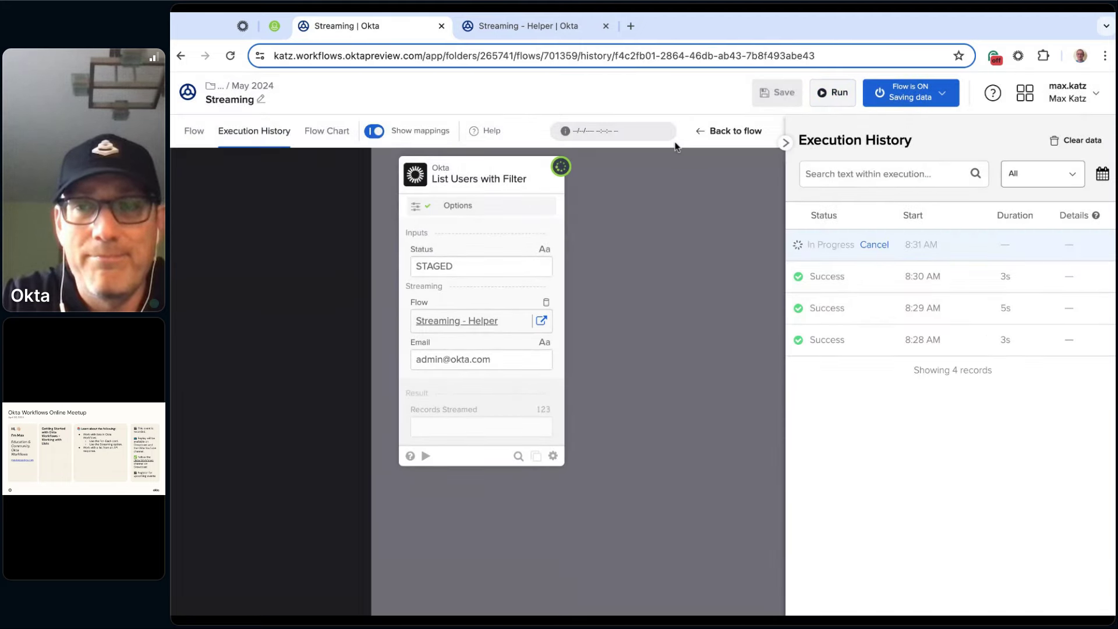
pyautogui.click(536, 27)
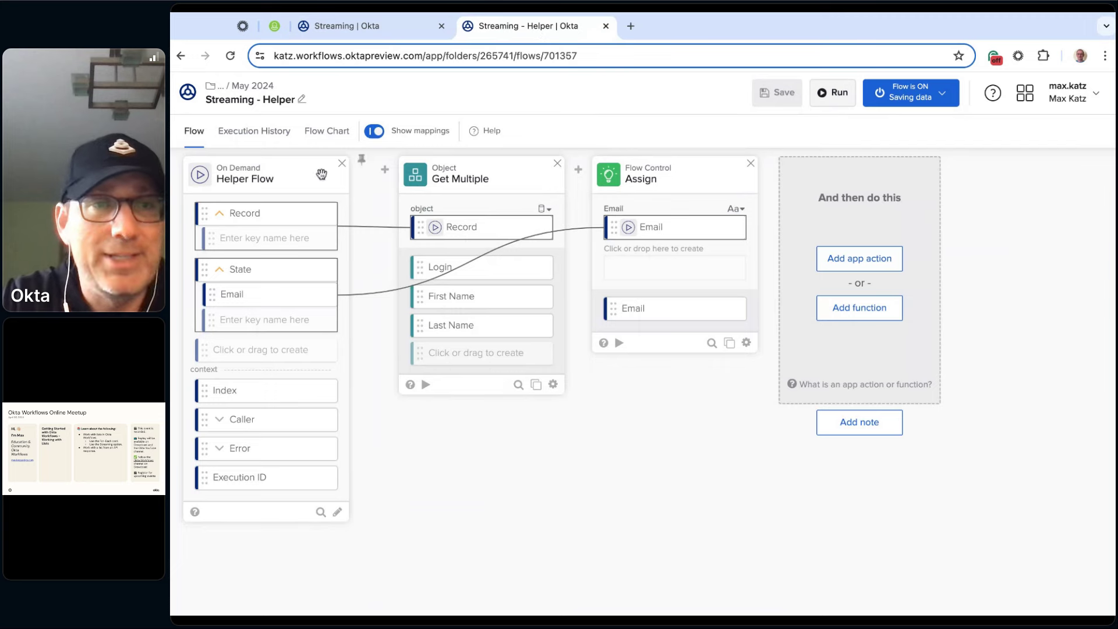
pyautogui.click(254, 132)
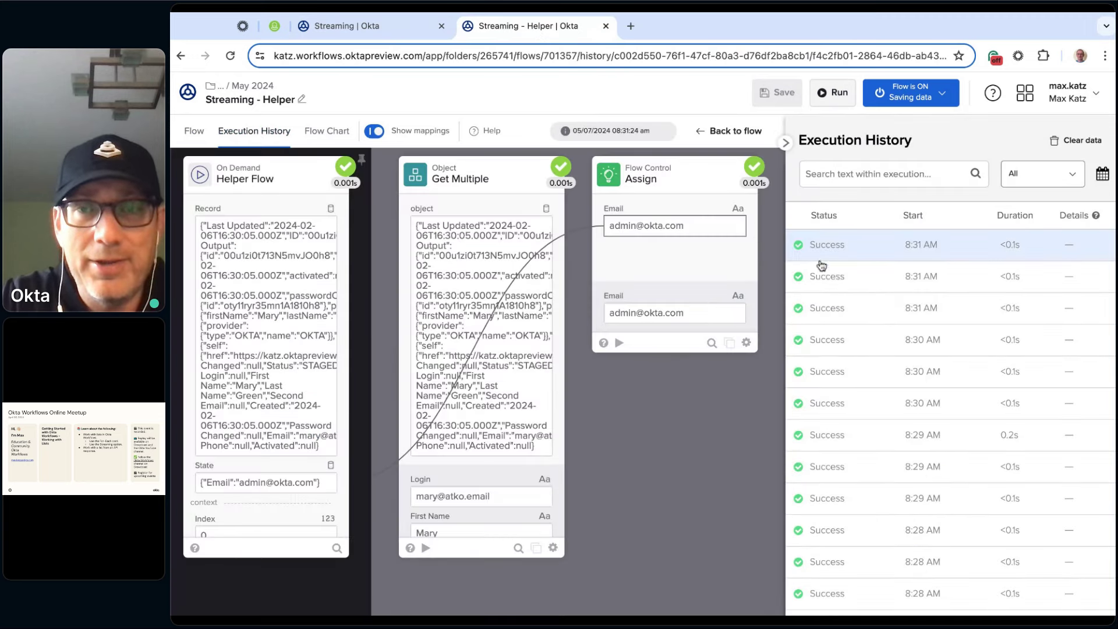
pyautogui.click(824, 277)
pyautogui.click(833, 311)
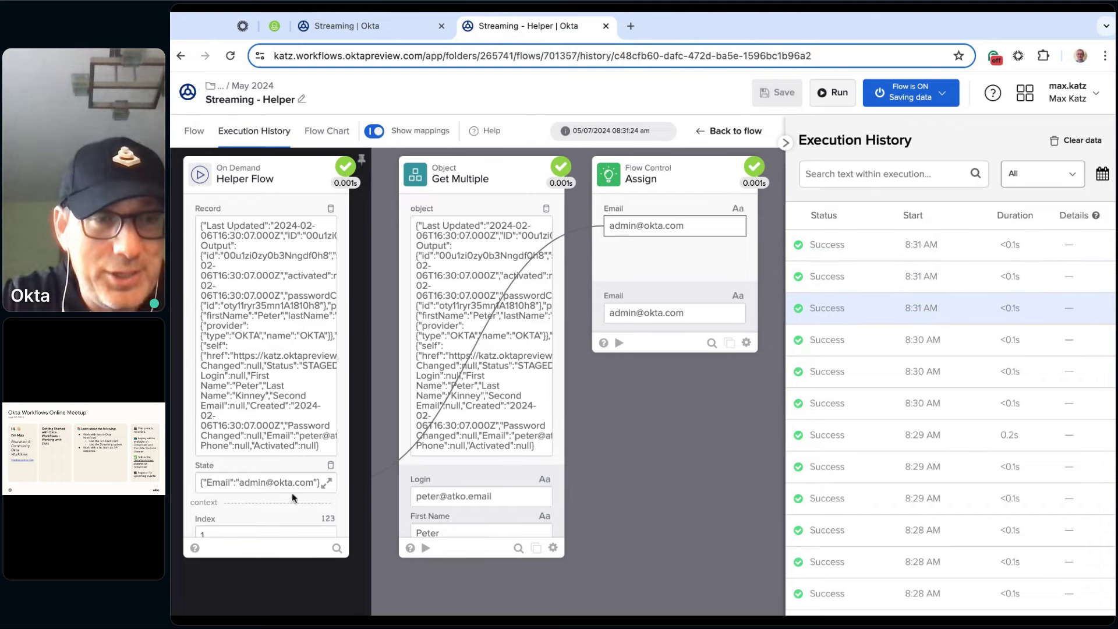
pyautogui.scroll(-1, 222, 499)
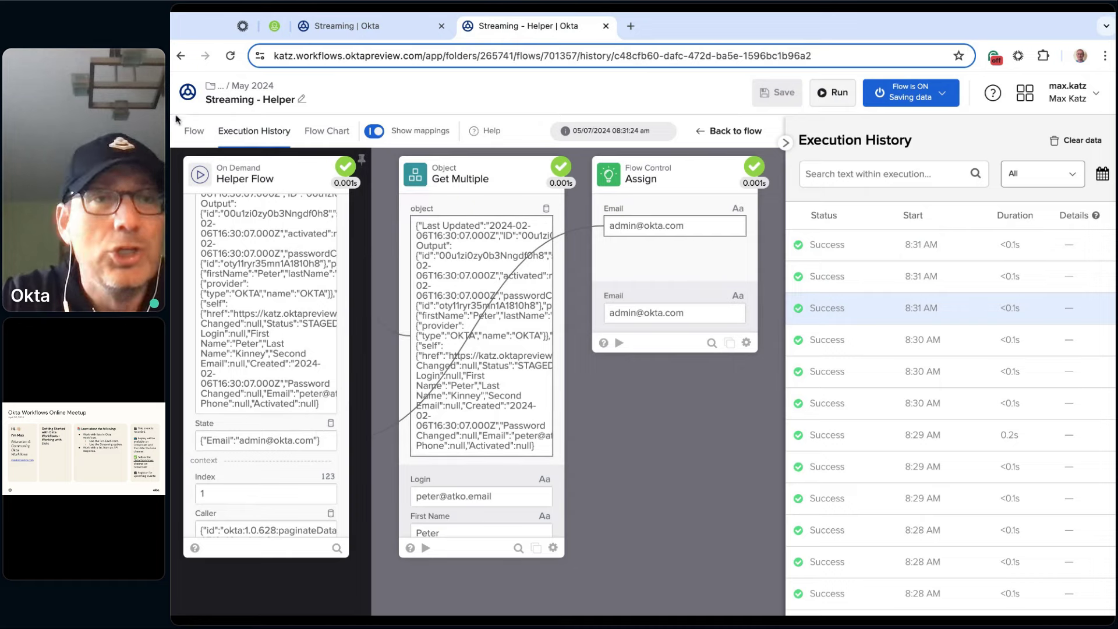
# Step: Return both flows to design view and compare List Users with Filter's Email streaming field with the helper's Record and State inputs
pyautogui.click(194, 130)
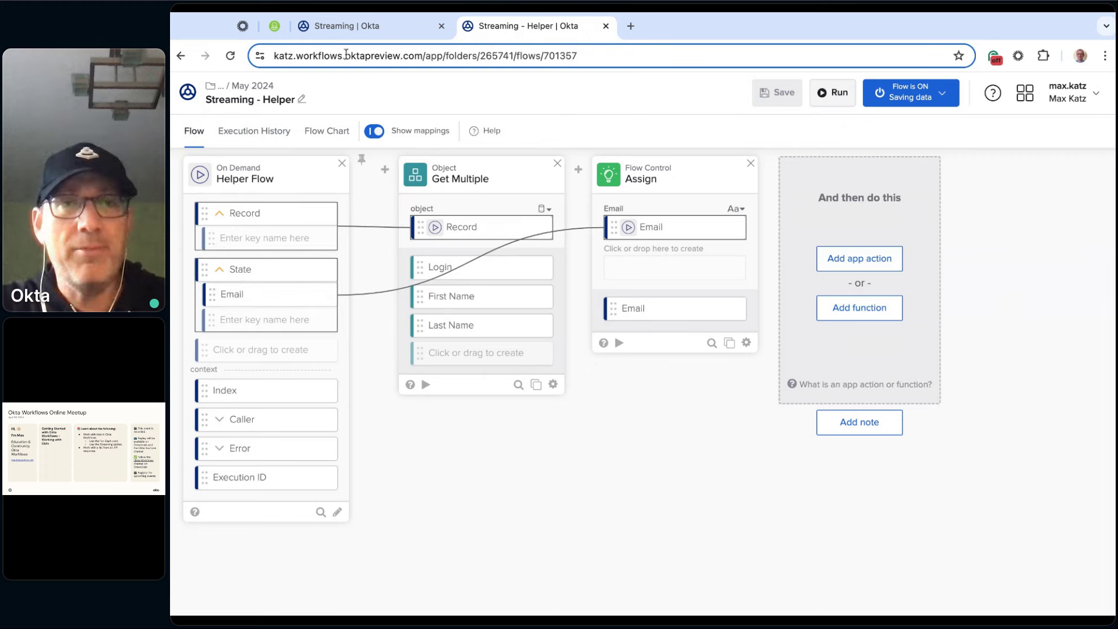
pyautogui.click(381, 29)
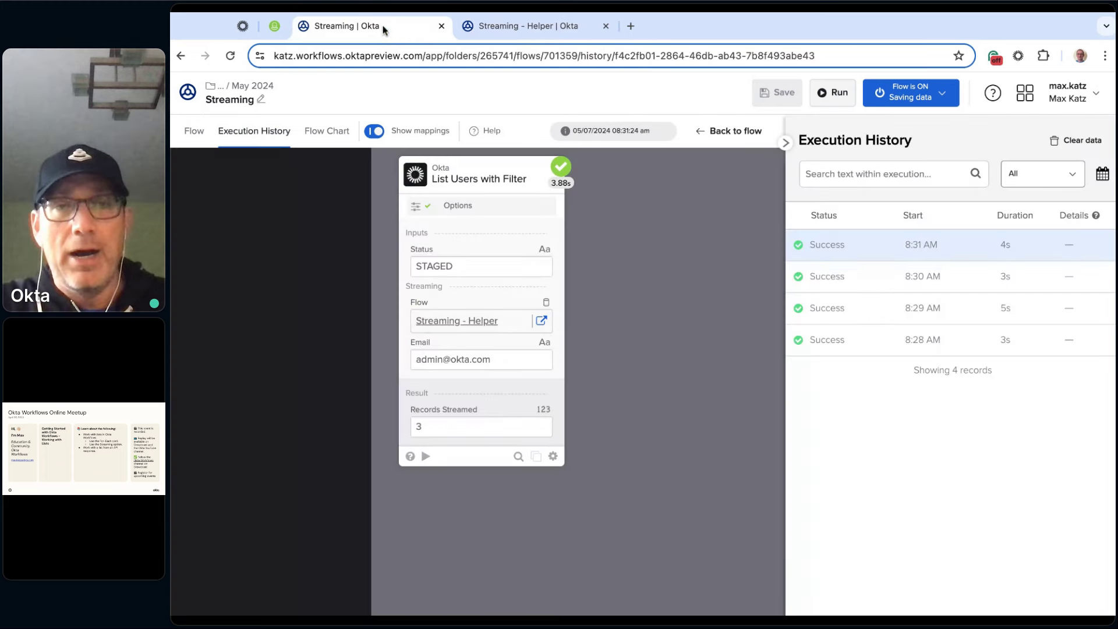
pyautogui.click(194, 131)
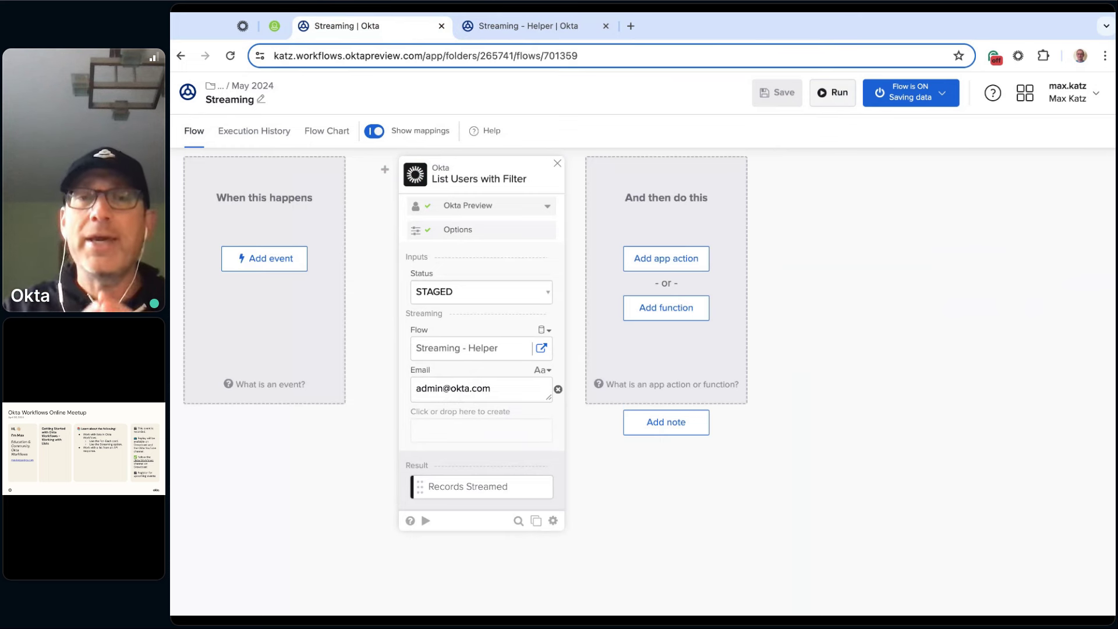
pyautogui.click(542, 26)
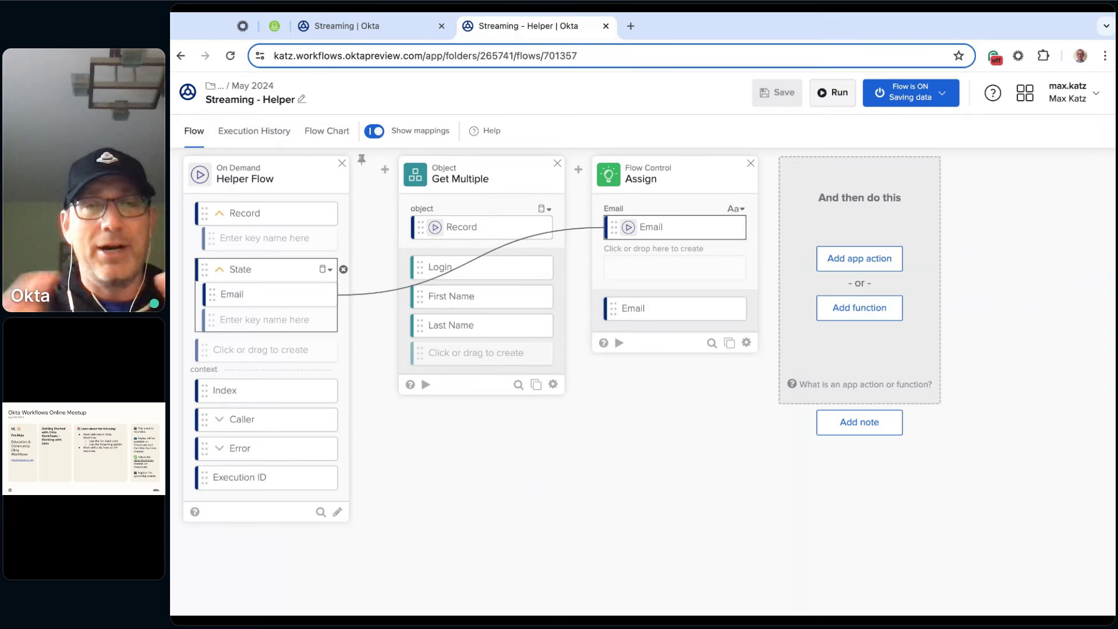
pyautogui.click(285, 207)
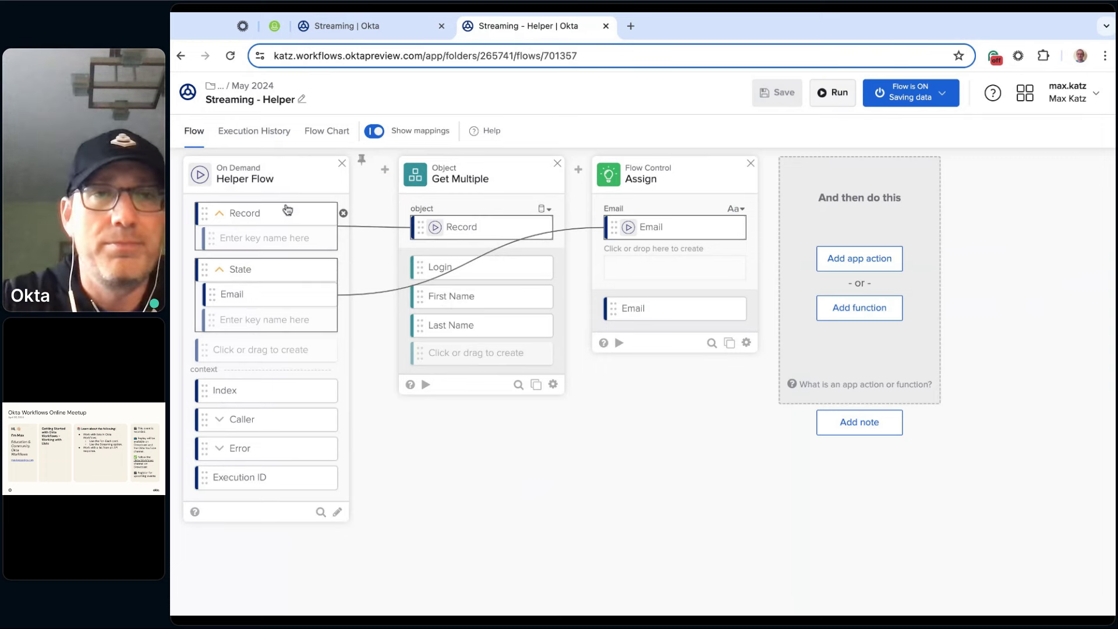
# Step: Open the May 2024 folder from the Streaming flow and turn off both the Streaming - Helper and Streaming flows
pyautogui.click(387, 34)
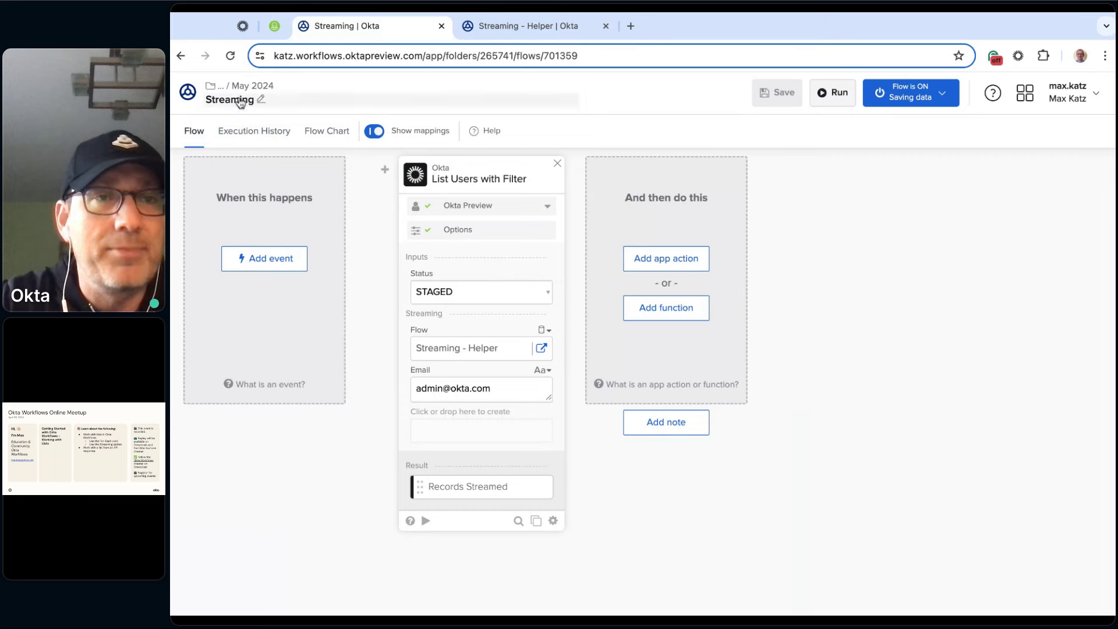
pyautogui.click(258, 90)
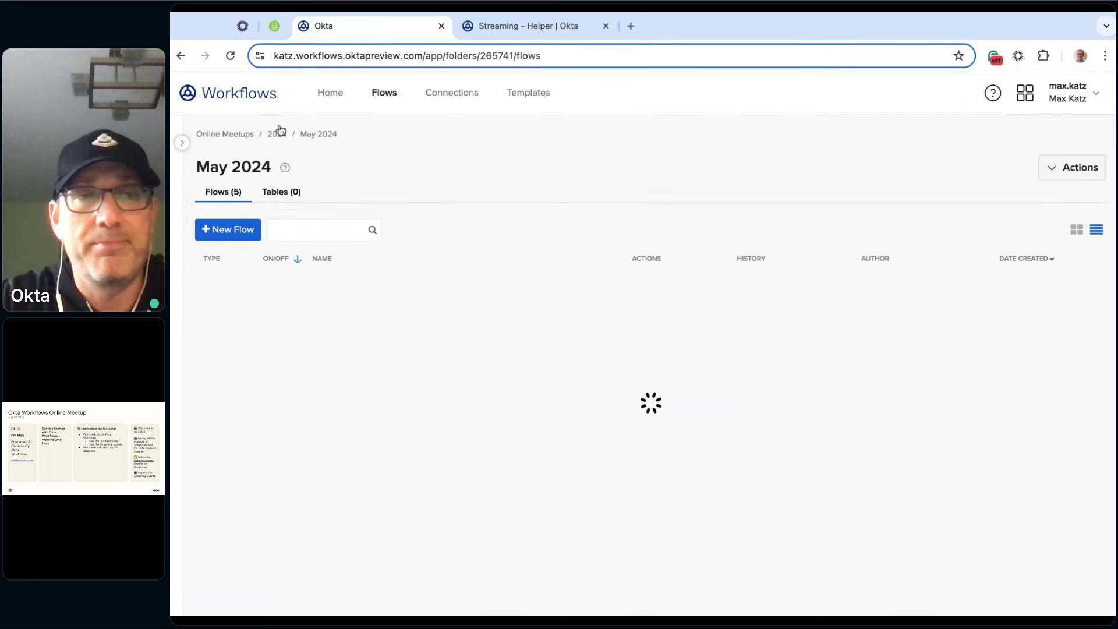
pyautogui.click(282, 300)
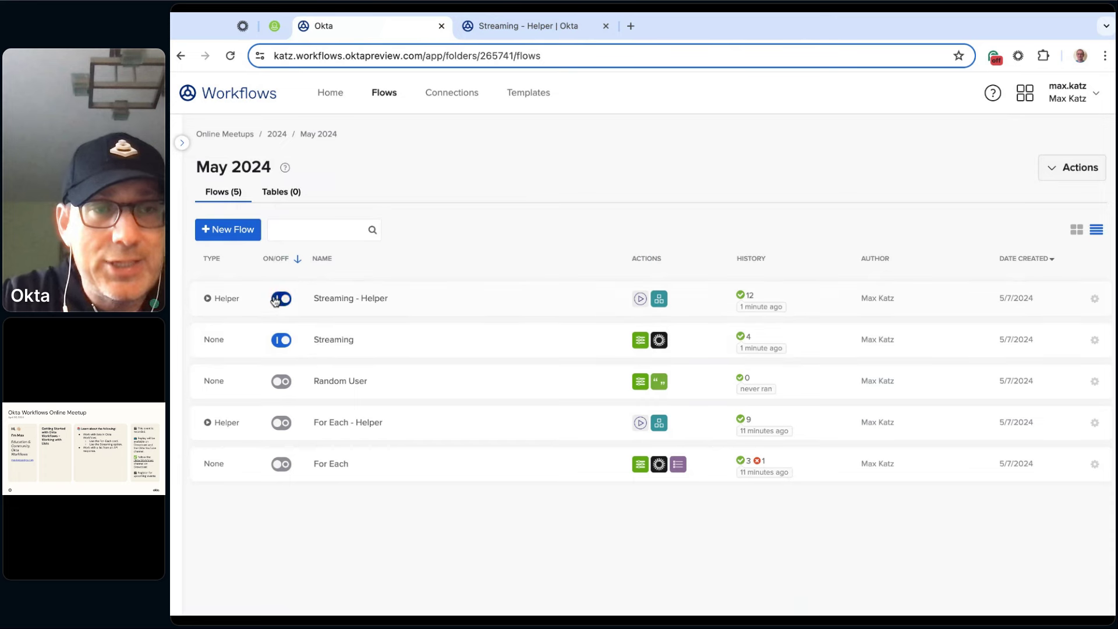
pyautogui.click(281, 299)
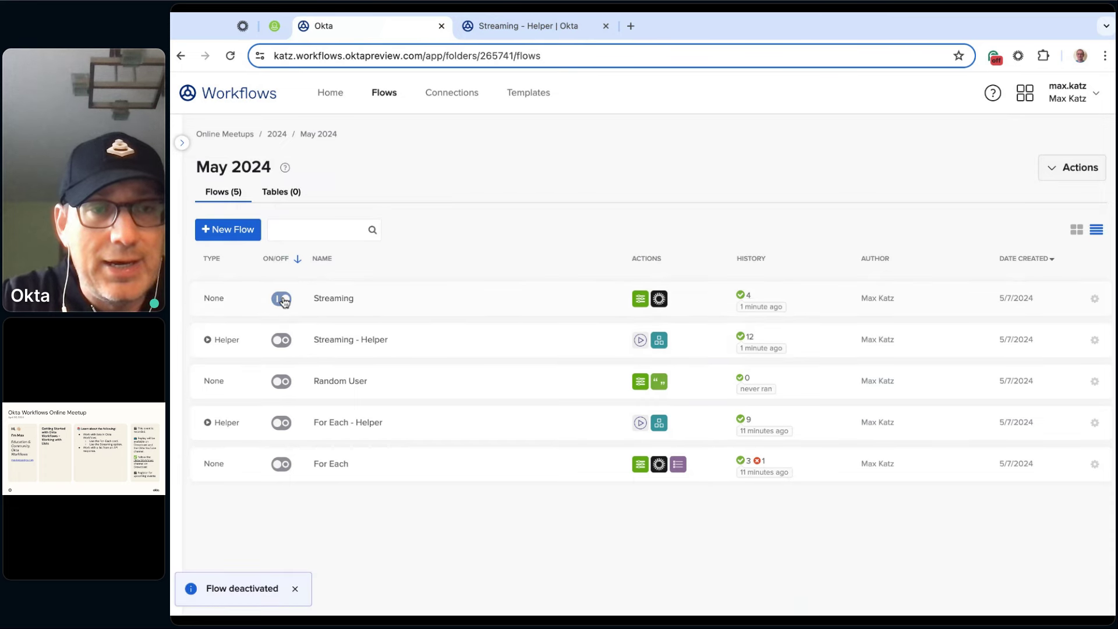
# Step: In the Random User flow, add the API Connector Get function after Compose and map Compose's output to its URL
pyautogui.click(333, 383)
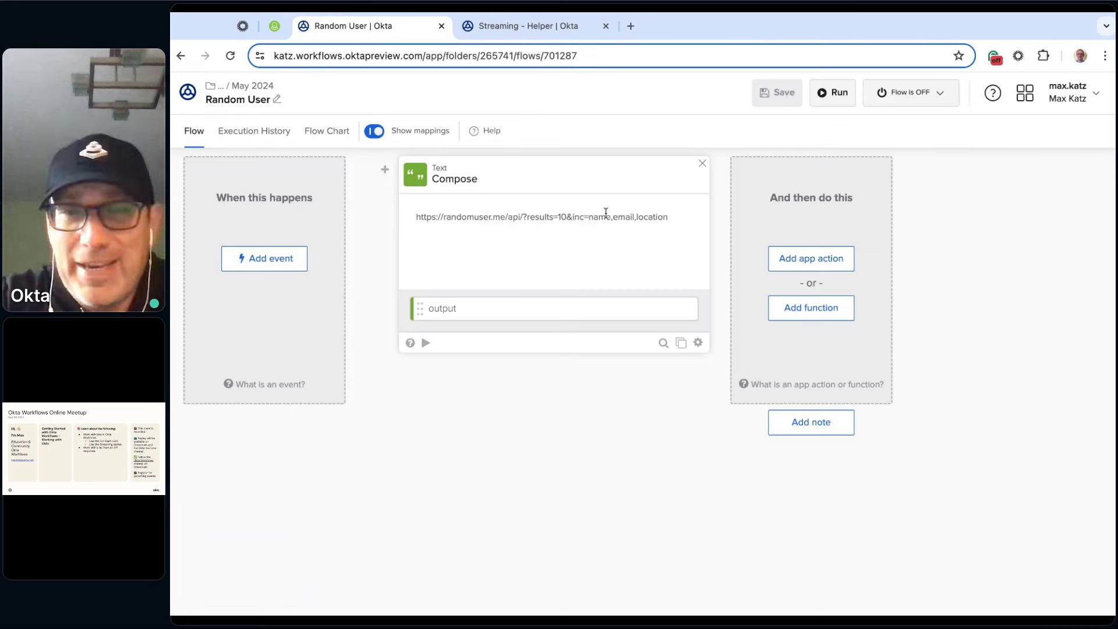
pyautogui.click(821, 312)
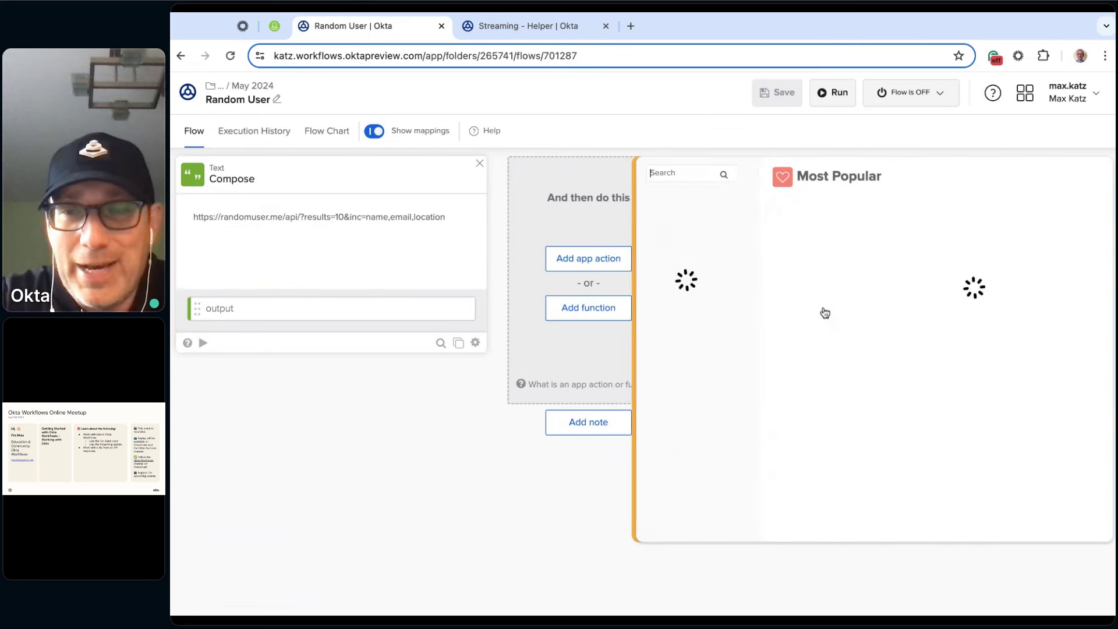
pyautogui.scroll(-4, 720, 402)
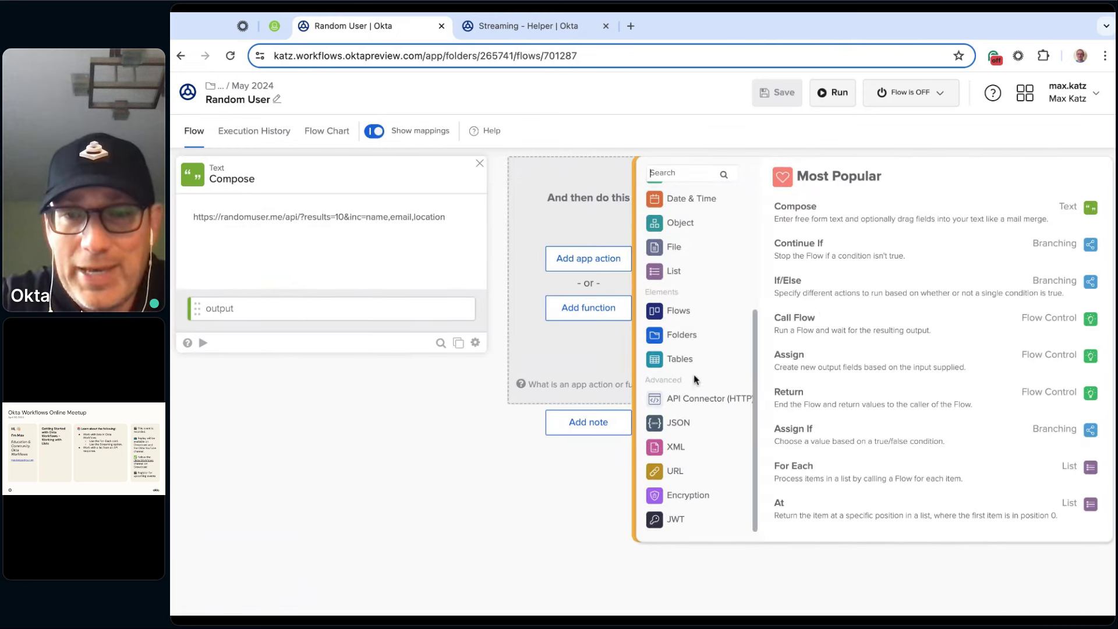
pyautogui.click(708, 400)
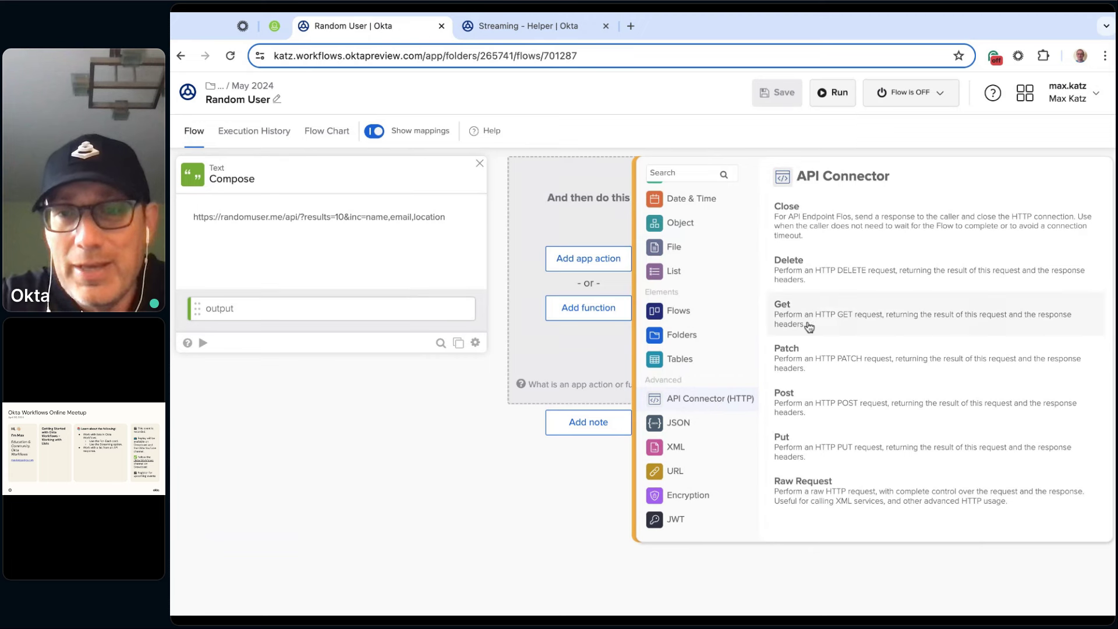
pyautogui.click(829, 318)
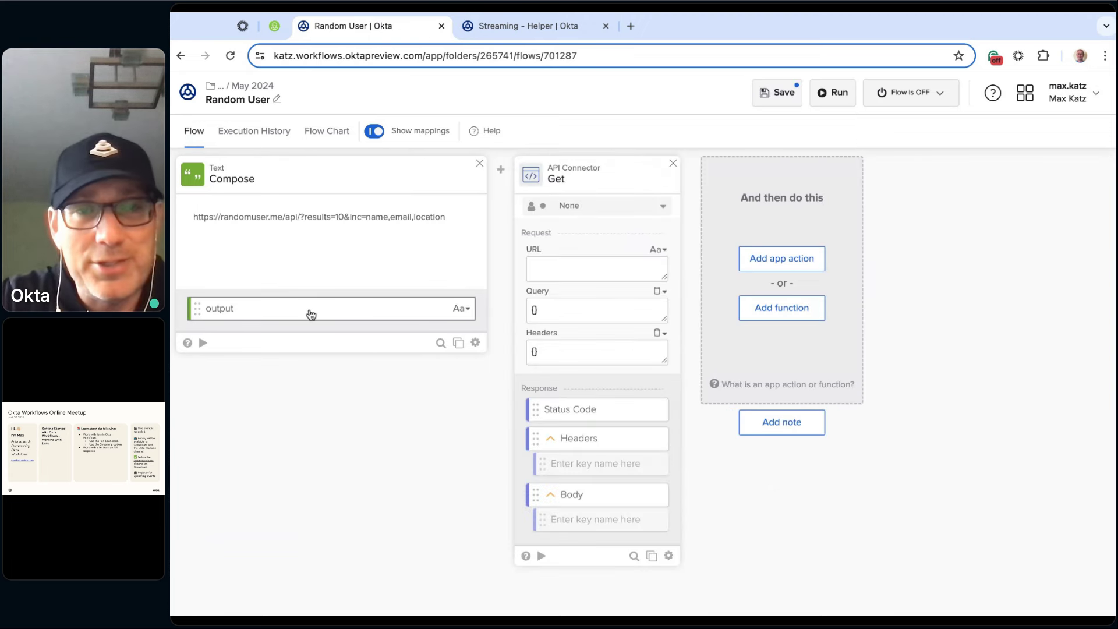
pyautogui.moveTo(312, 314); pyautogui.dragTo(597, 268)
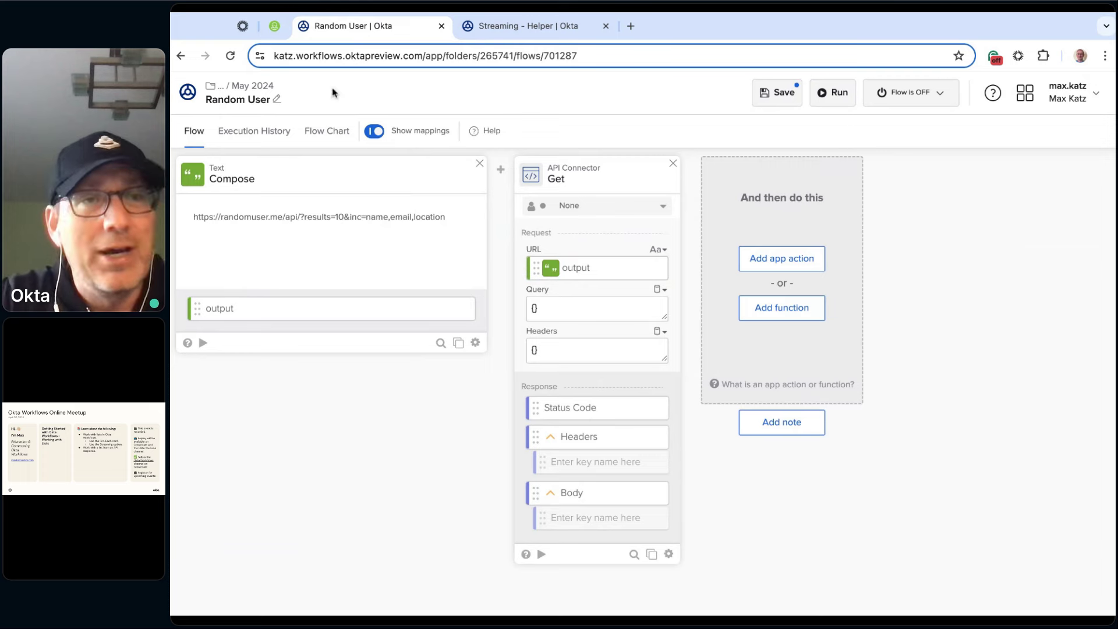
# Step: Look over the request parameters in the randomuser.me documentation and return to the Random User flow
pyautogui.click(276, 32)
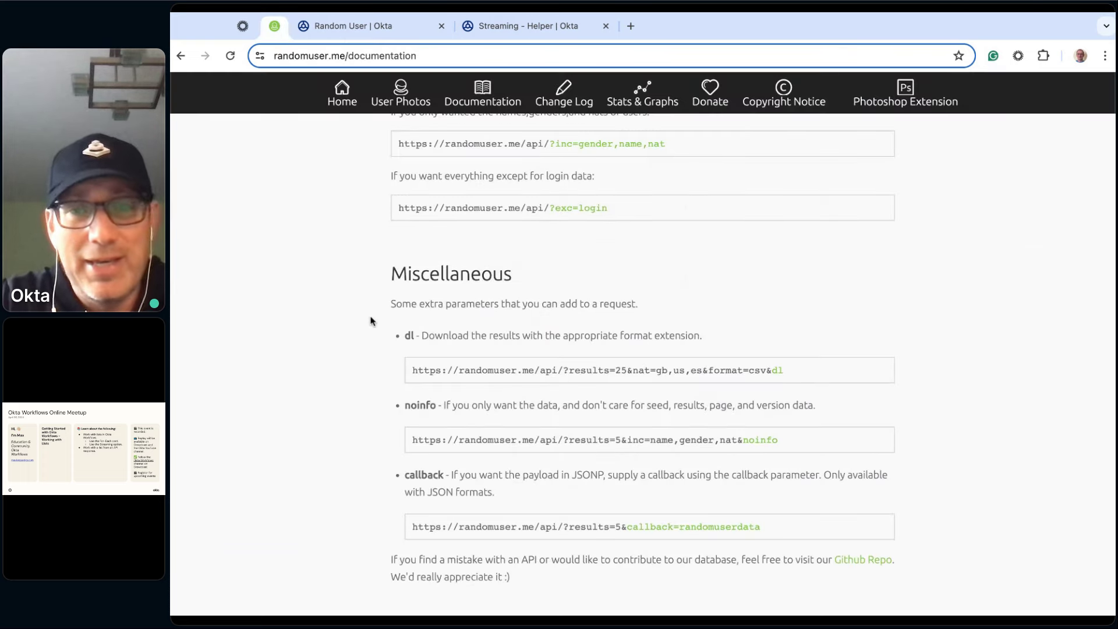
pyautogui.scroll(1, 371, 321)
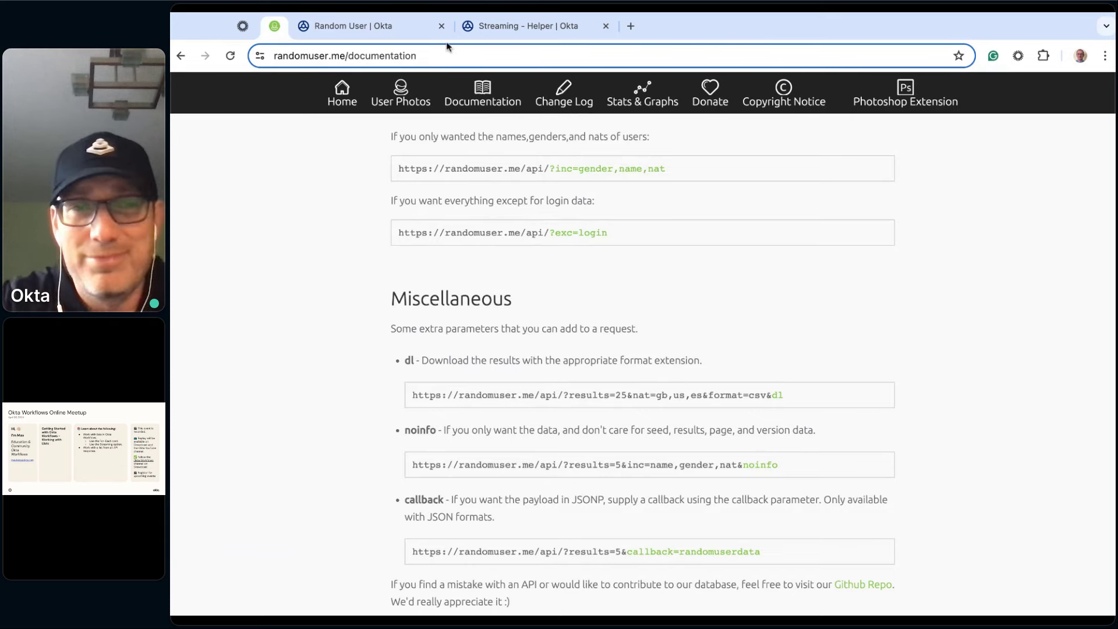
pyautogui.click(396, 26)
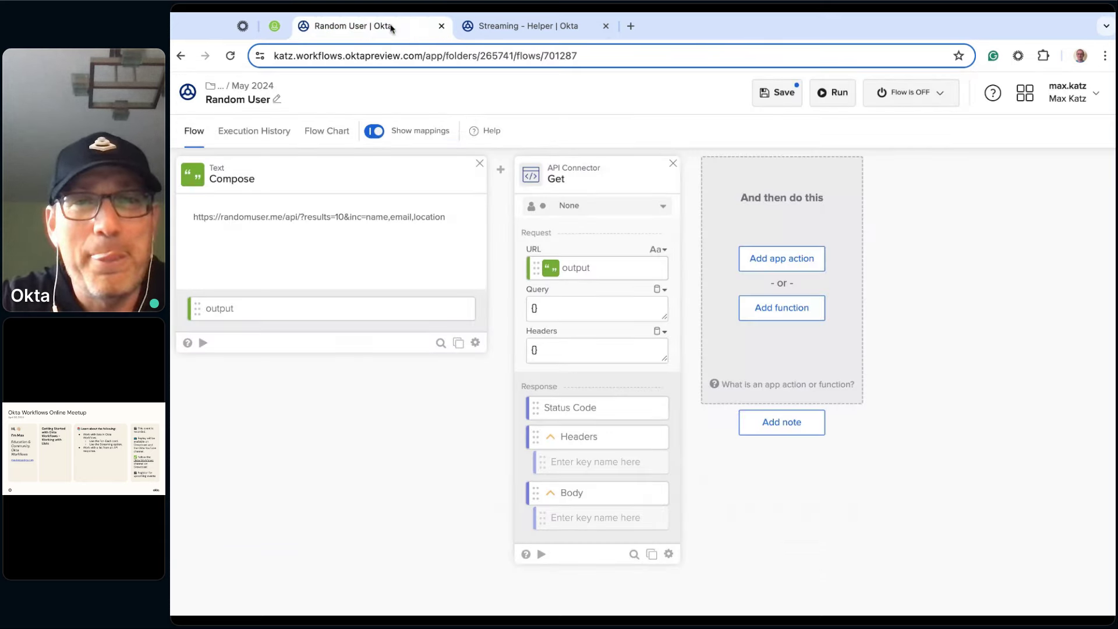
# Step: Run the Random User flow, inspect the results list in Get's response body, and return to the flow design
pyautogui.click(830, 94)
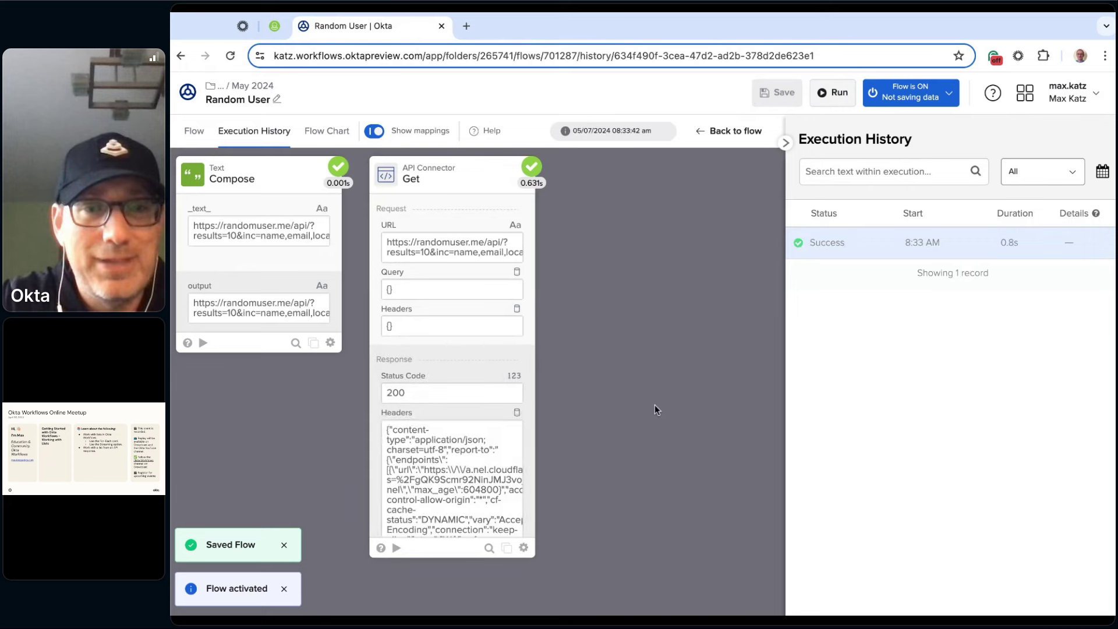
pyautogui.scroll(-3, 492, 442)
pyautogui.scroll(-3, 492, 443)
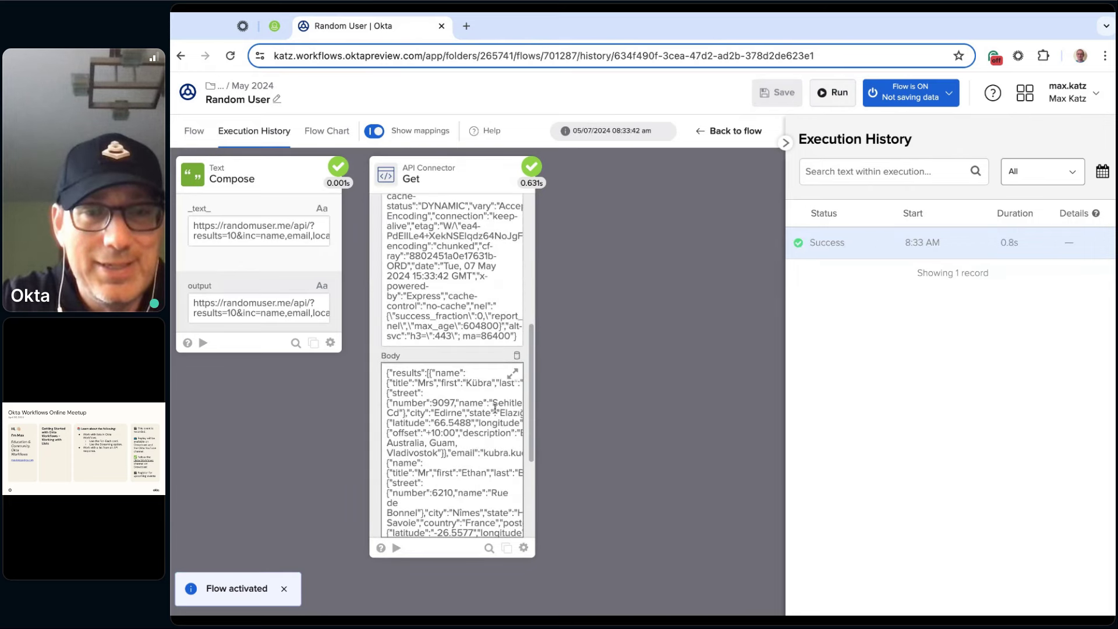
pyautogui.click(512, 374)
pyautogui.click(457, 223)
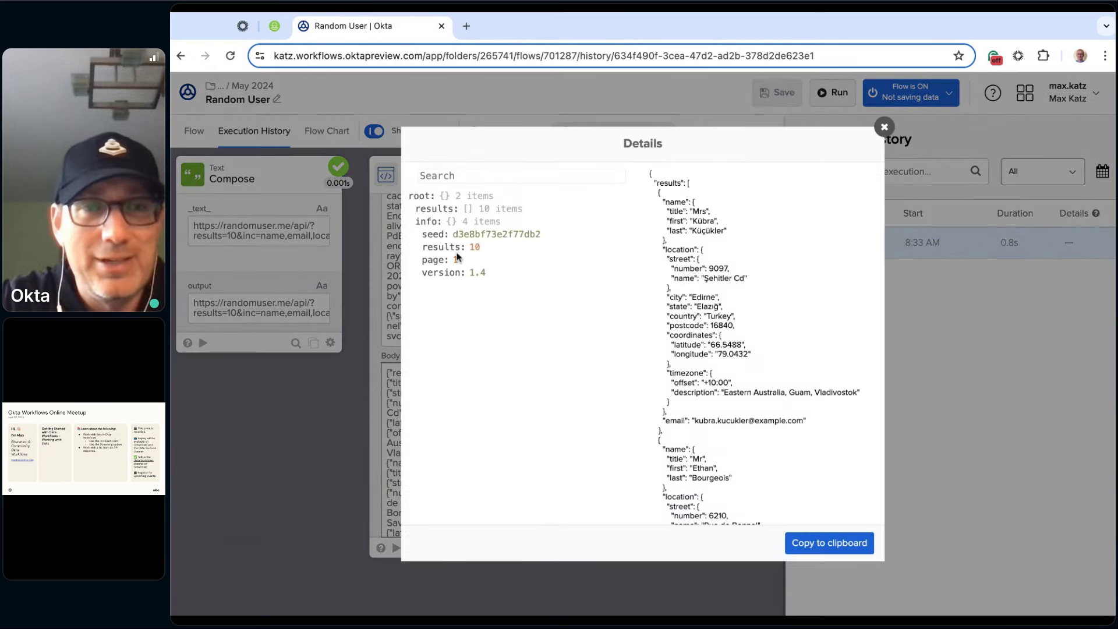
pyautogui.click(437, 213)
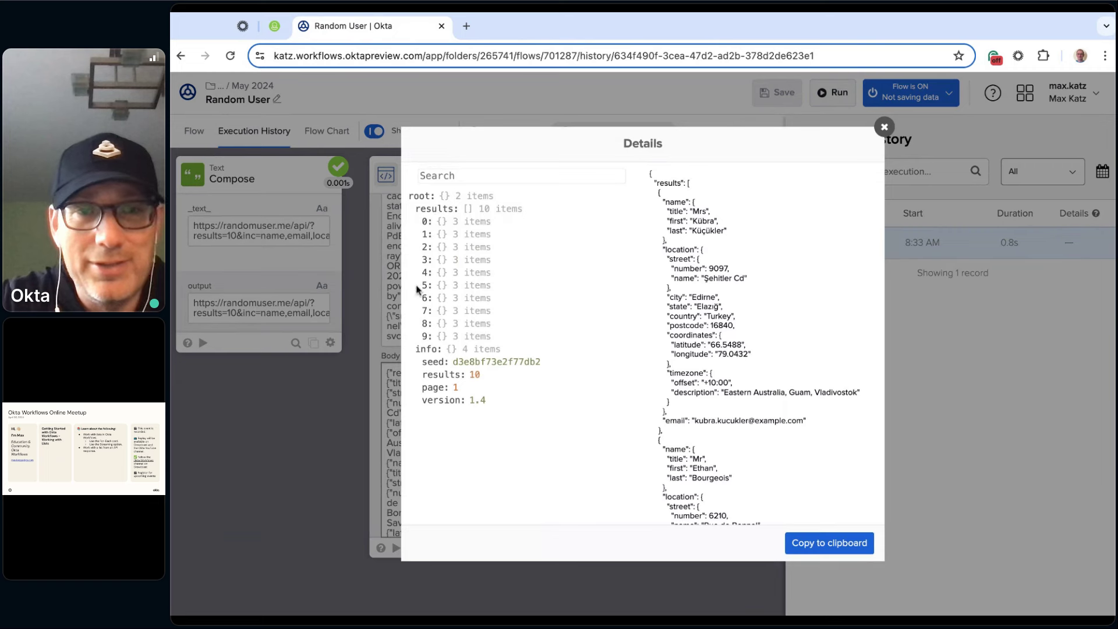
pyautogui.click(450, 274)
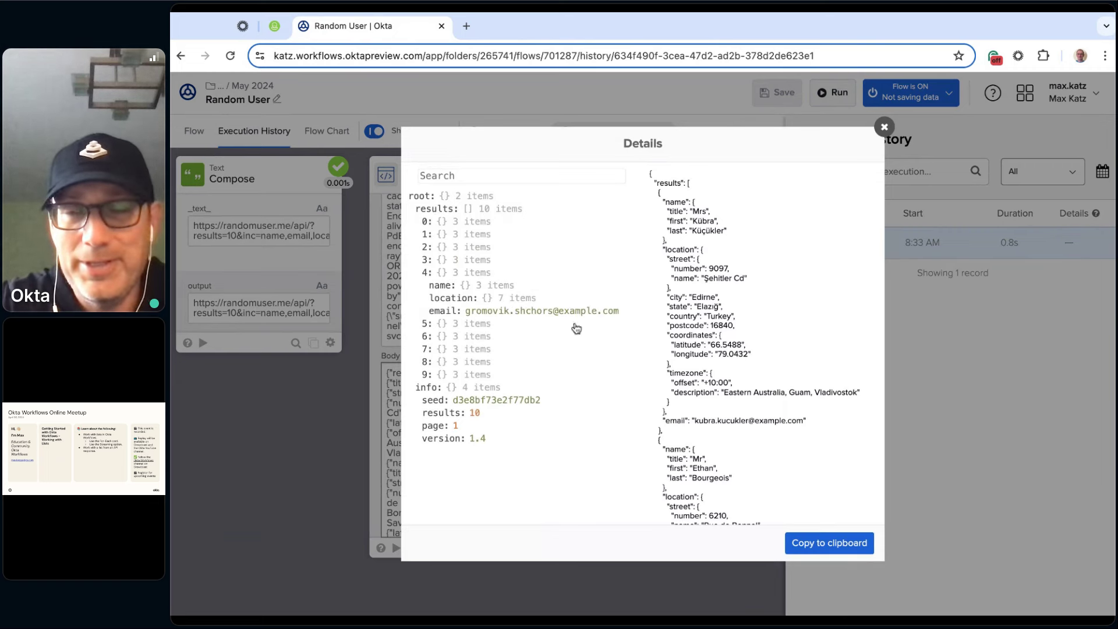
pyautogui.click(884, 128)
pyautogui.click(197, 133)
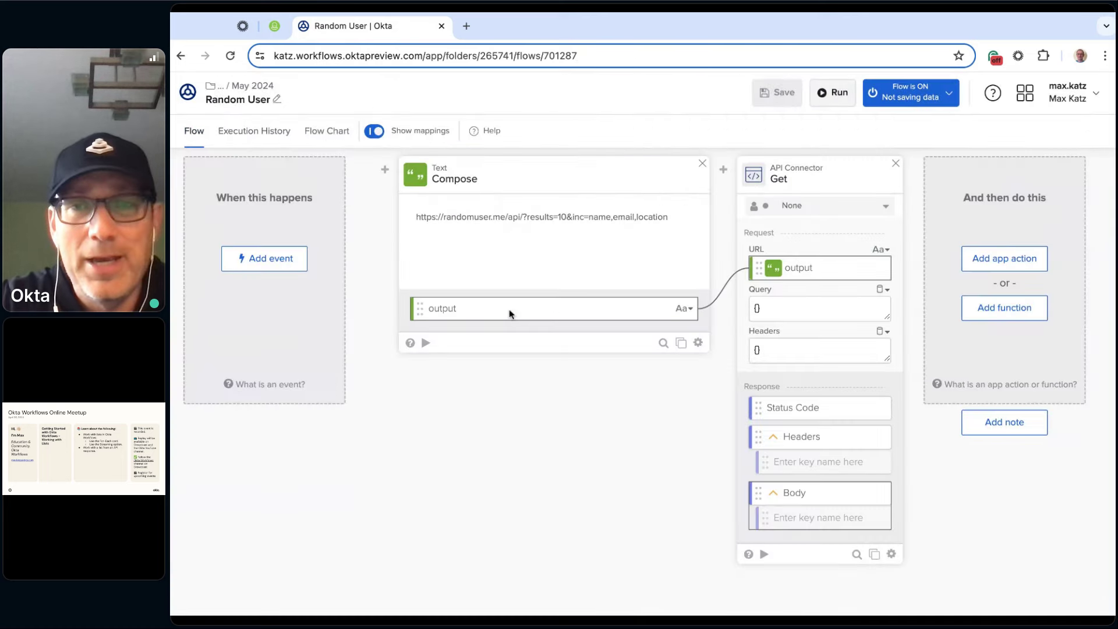
# Step: Create a new flow in the May 2024 folder named Random User - Helper, with all data passing through it saved
pyautogui.click(261, 92)
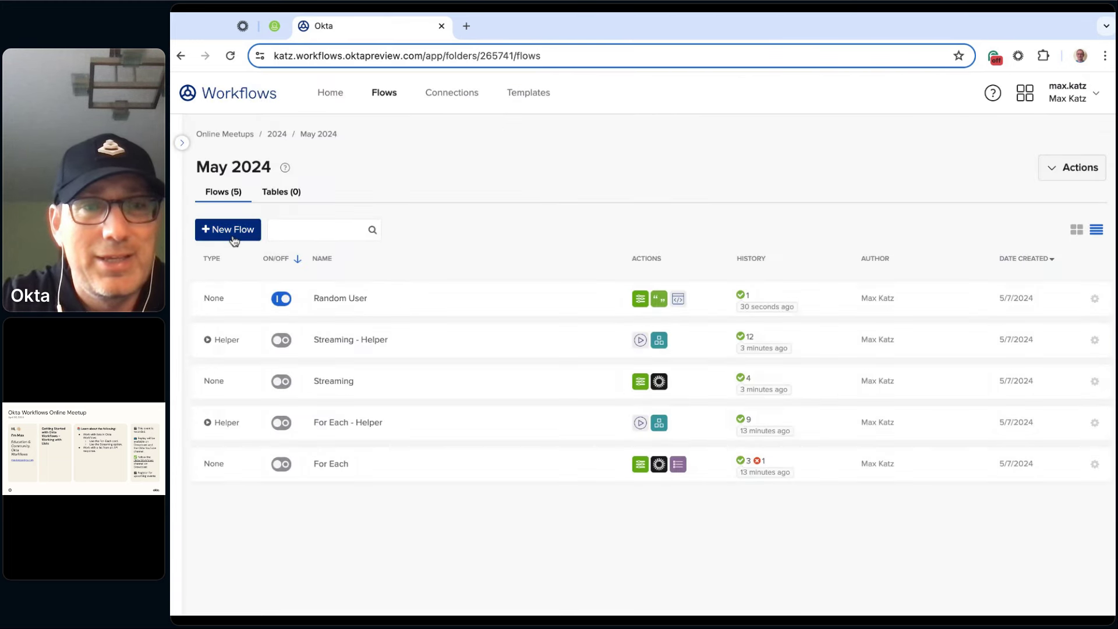
pyautogui.click(235, 238)
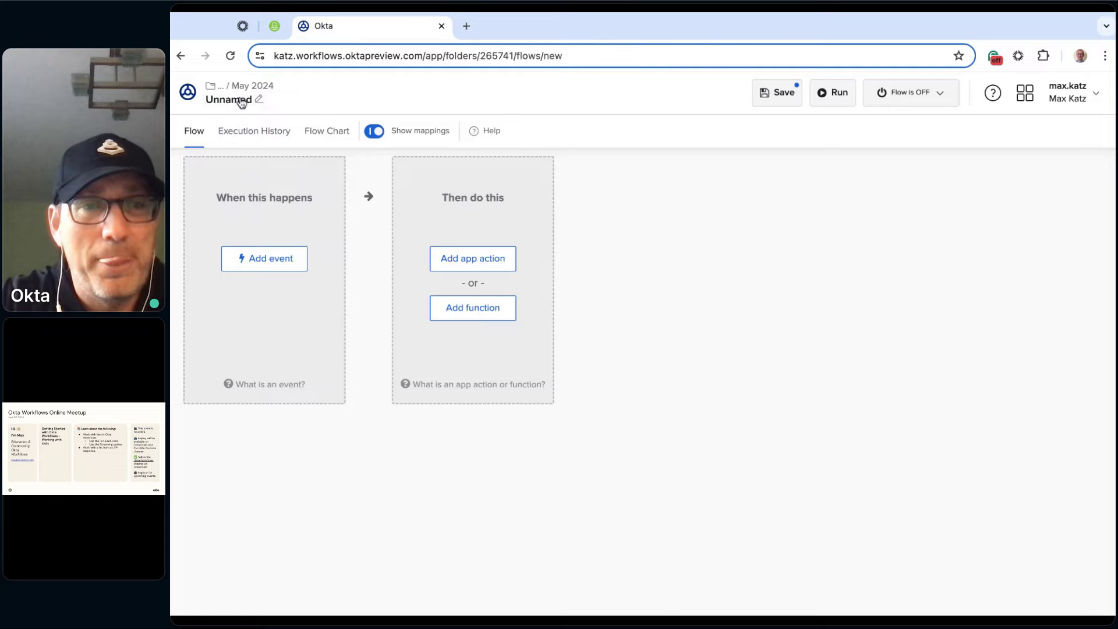
pyautogui.click(241, 100)
pyautogui.write('Random ')
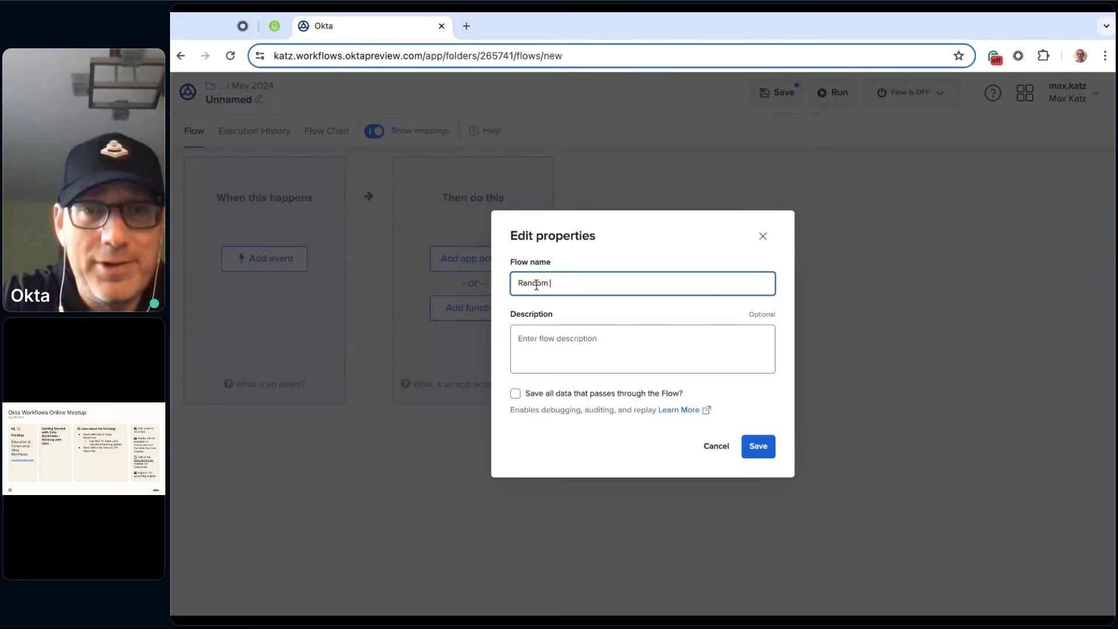
pyautogui.write('User - Helper')
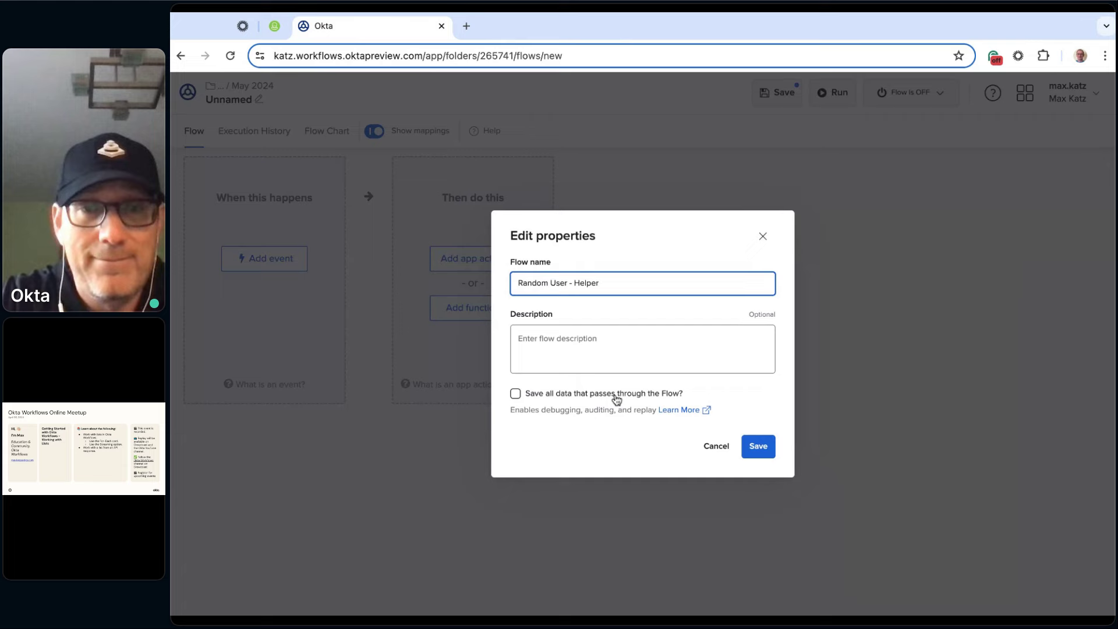
pyautogui.click(516, 393)
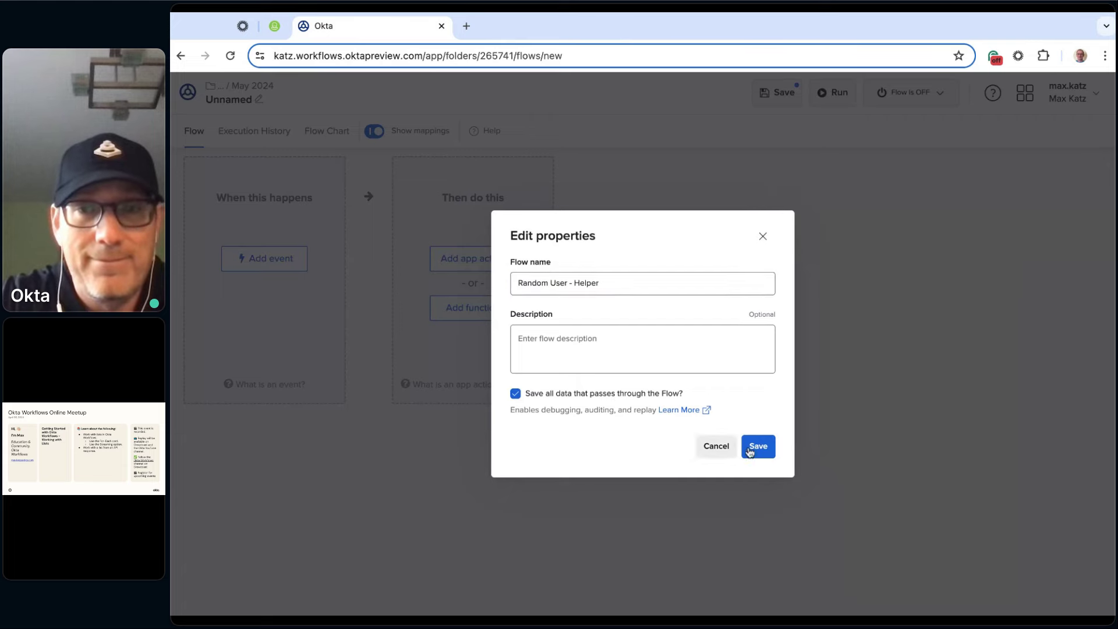
pyautogui.click(758, 447)
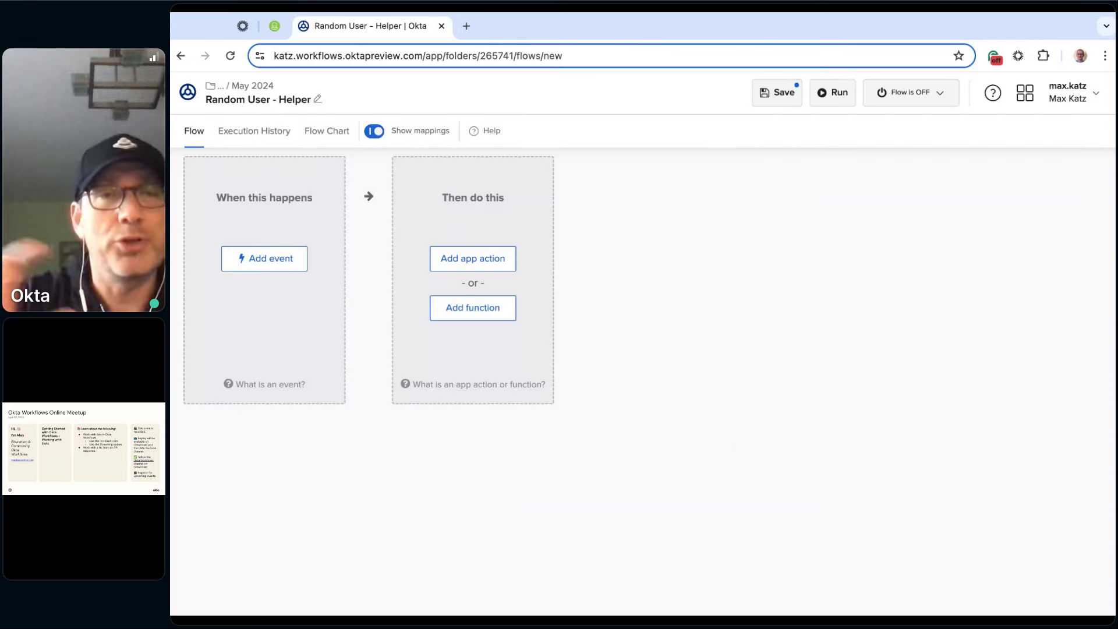
# Step: Make the new flow start with the Helper Flow event and give it an input named Record of type Object
pyautogui.click(282, 266)
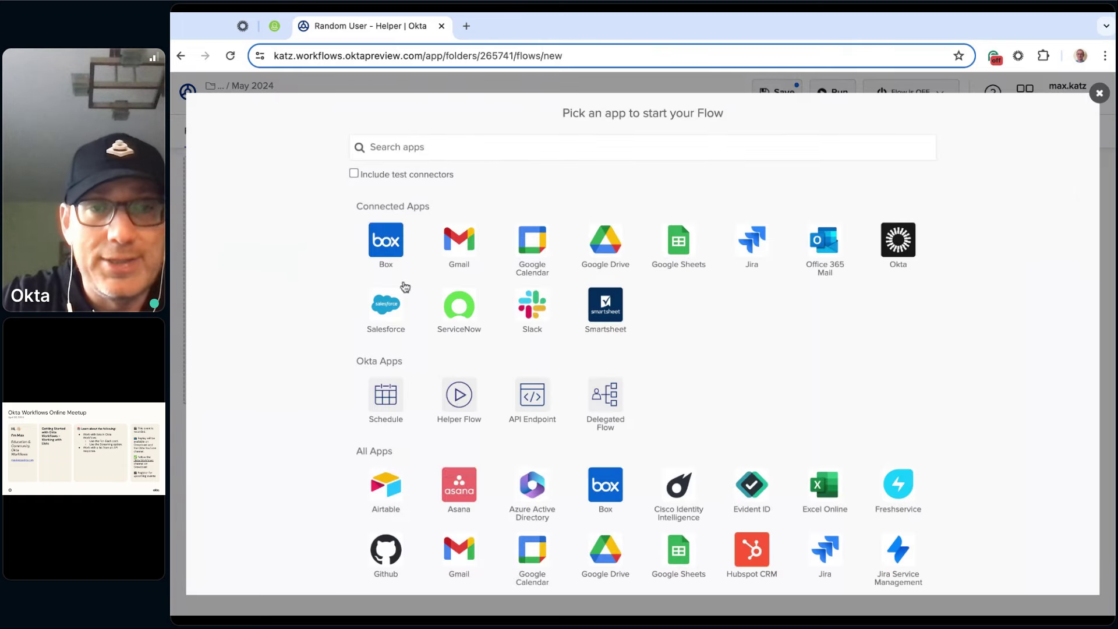
pyautogui.click(457, 394)
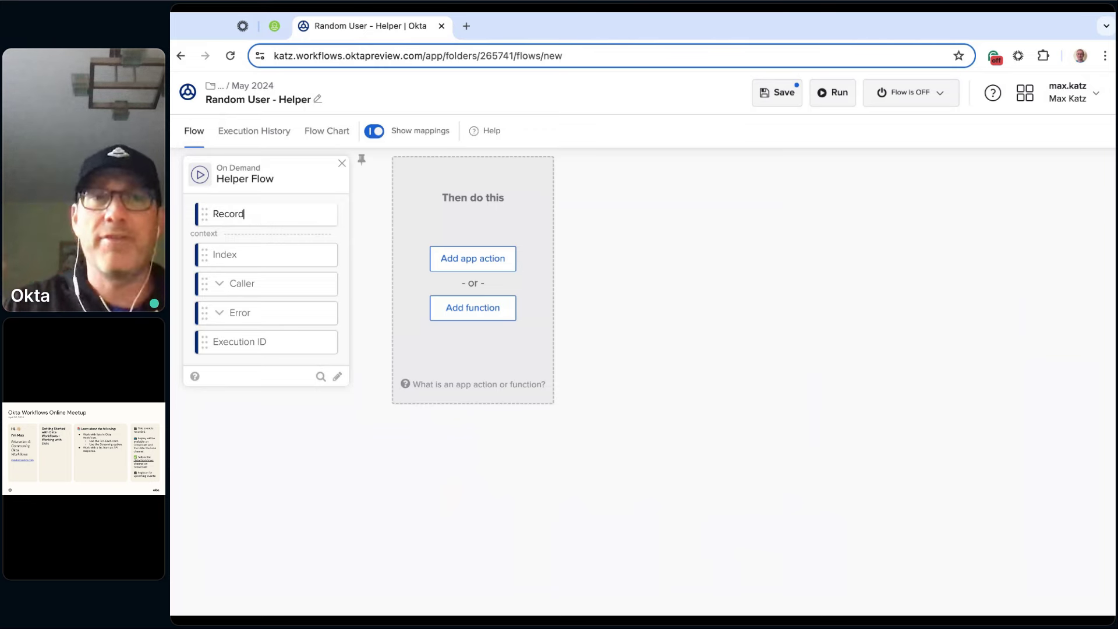
pyautogui.press('Return')
pyautogui.click(333, 213)
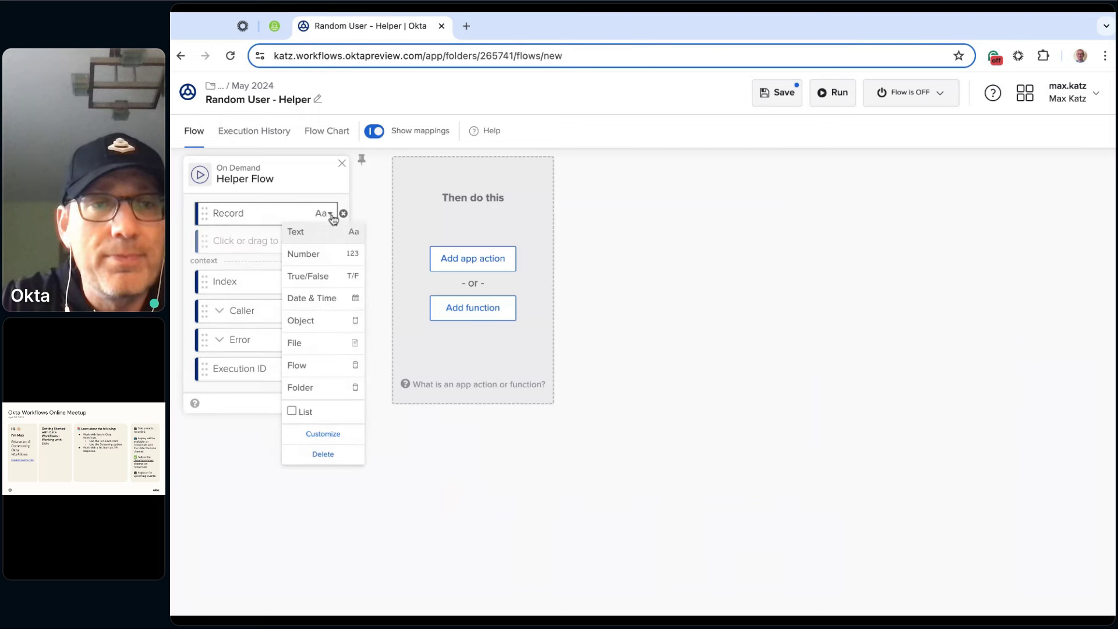
pyautogui.click(322, 322)
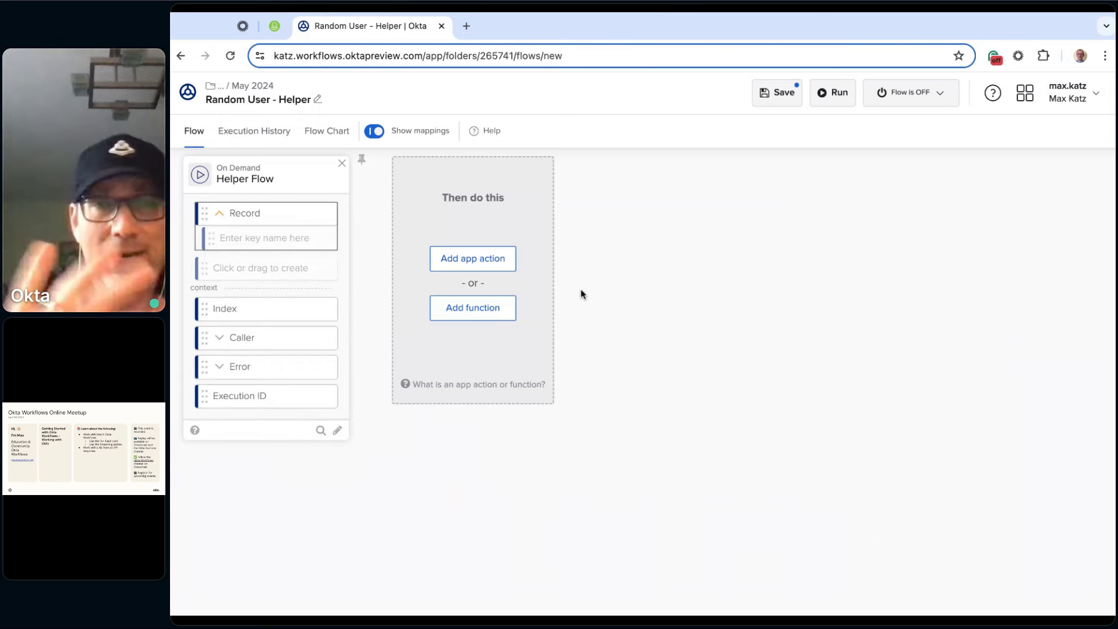
# Step: Save the helper flow and open the Random User flow from the May 2024 folder
pyautogui.click(783, 93)
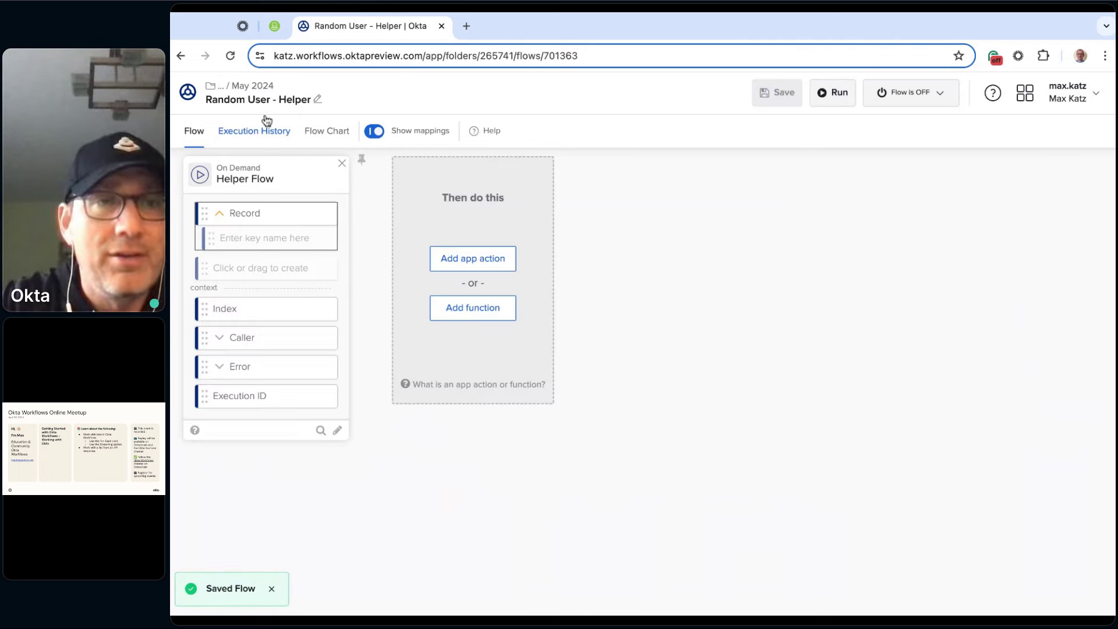
pyautogui.click(256, 93)
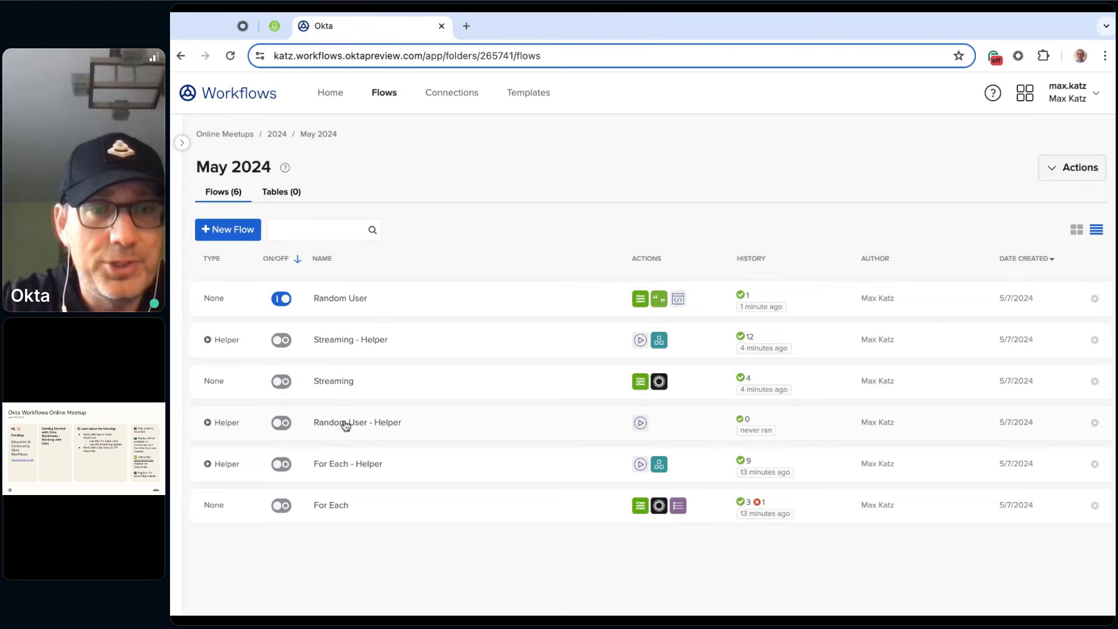
pyautogui.click(339, 300)
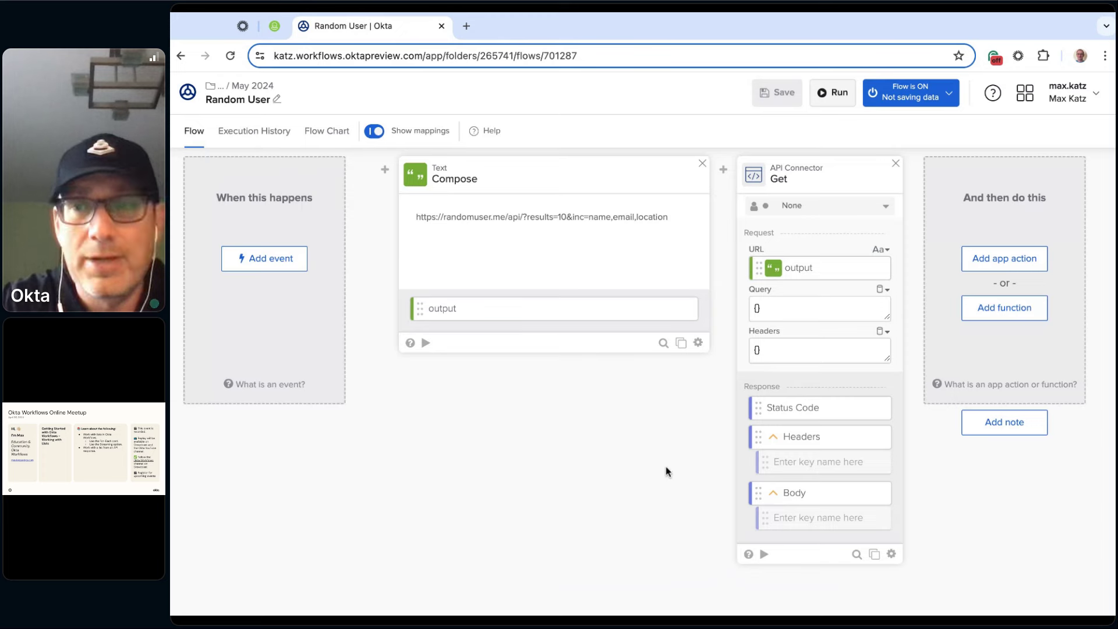
# Step: Add the List For Each function after Get in the Random User flow
pyautogui.click(964, 310)
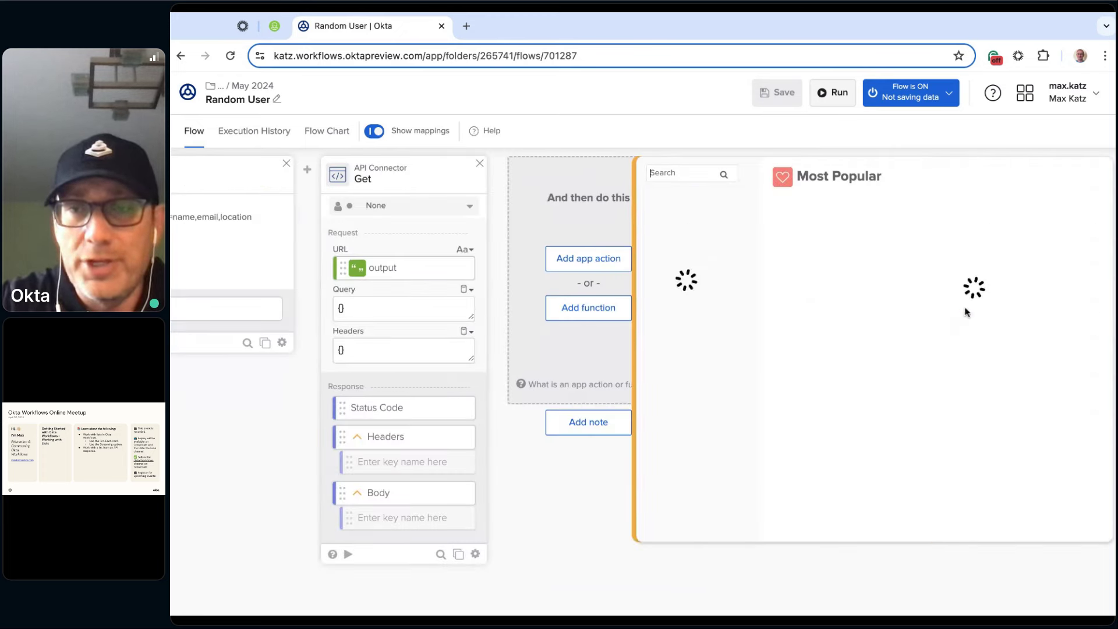
pyautogui.write('for e')
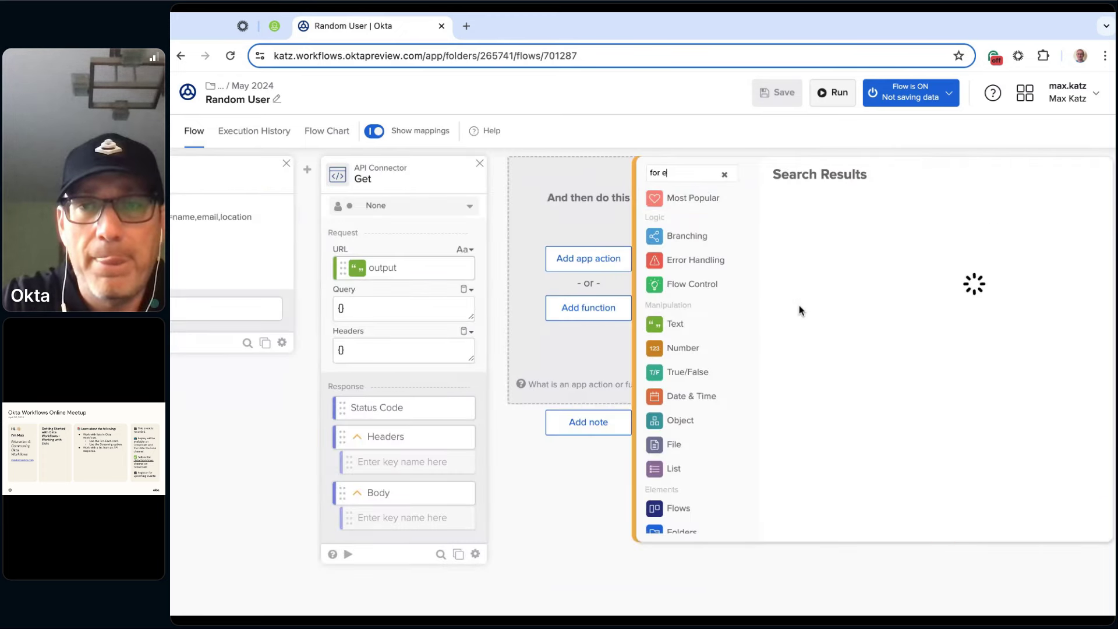
pyautogui.write('a')
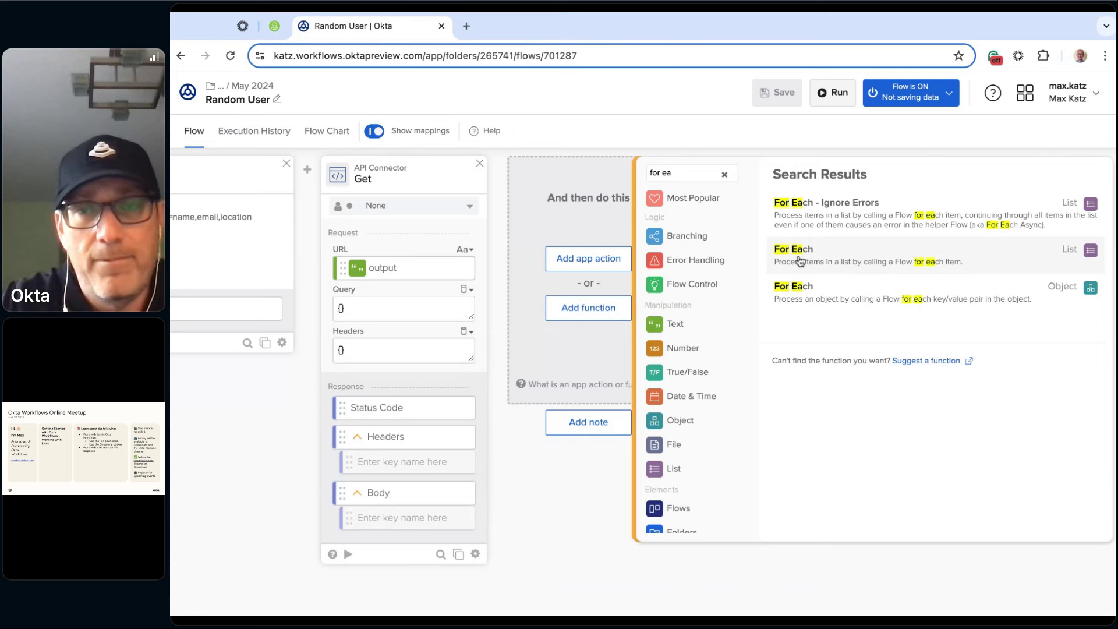
pyautogui.click(800, 260)
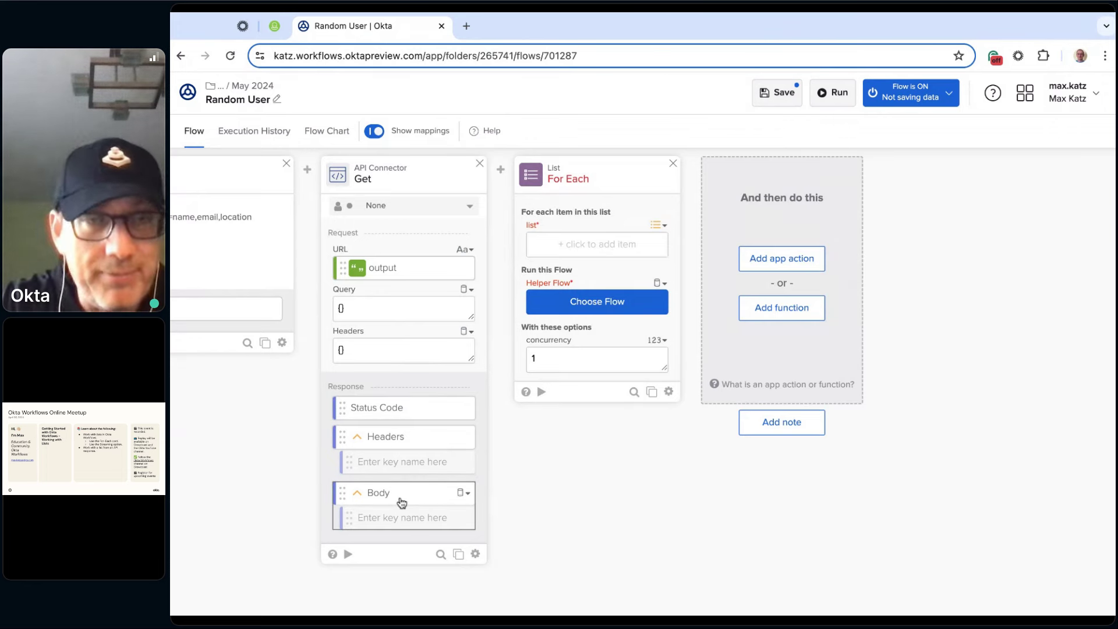
# Step: Turn on saving of all data that passes through the Random User flow
pyautogui.click(264, 129)
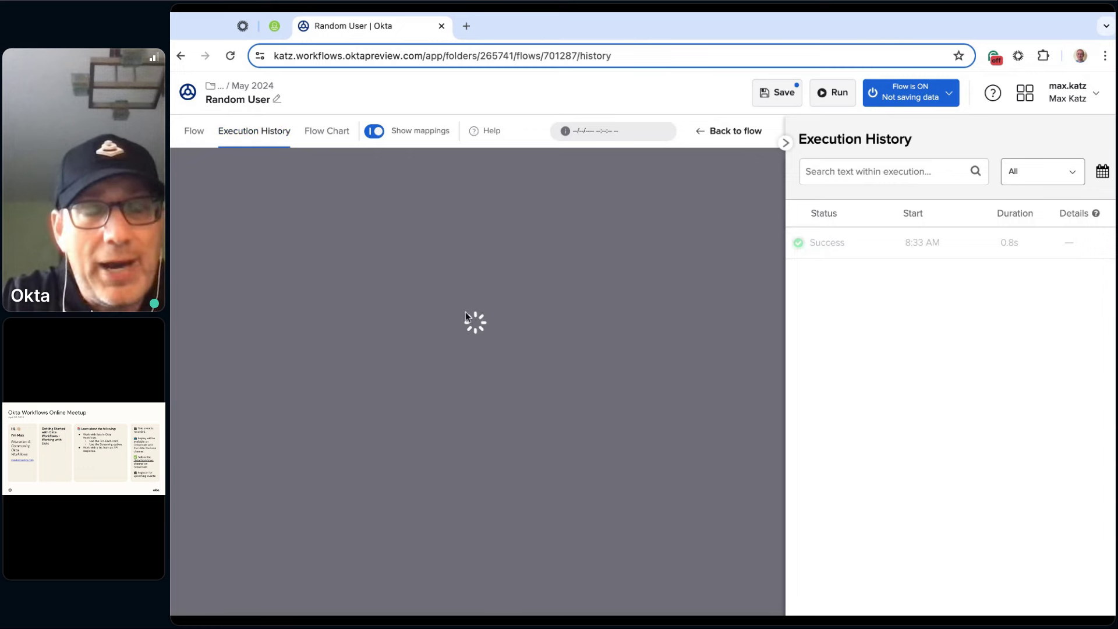
pyautogui.click(195, 133)
pyautogui.click(912, 94)
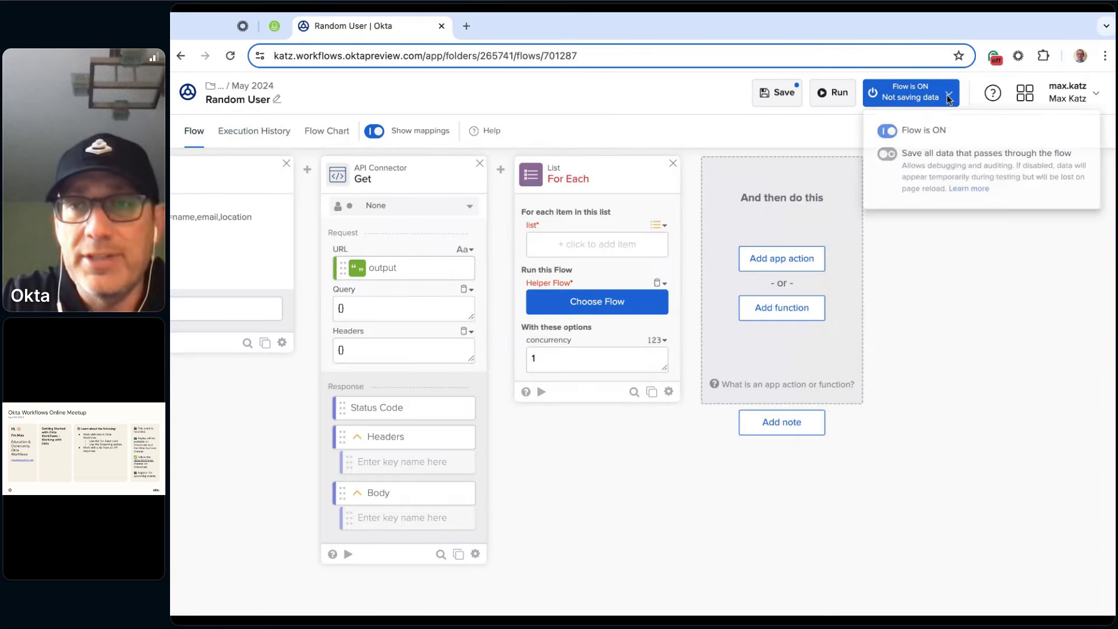
pyautogui.click(888, 156)
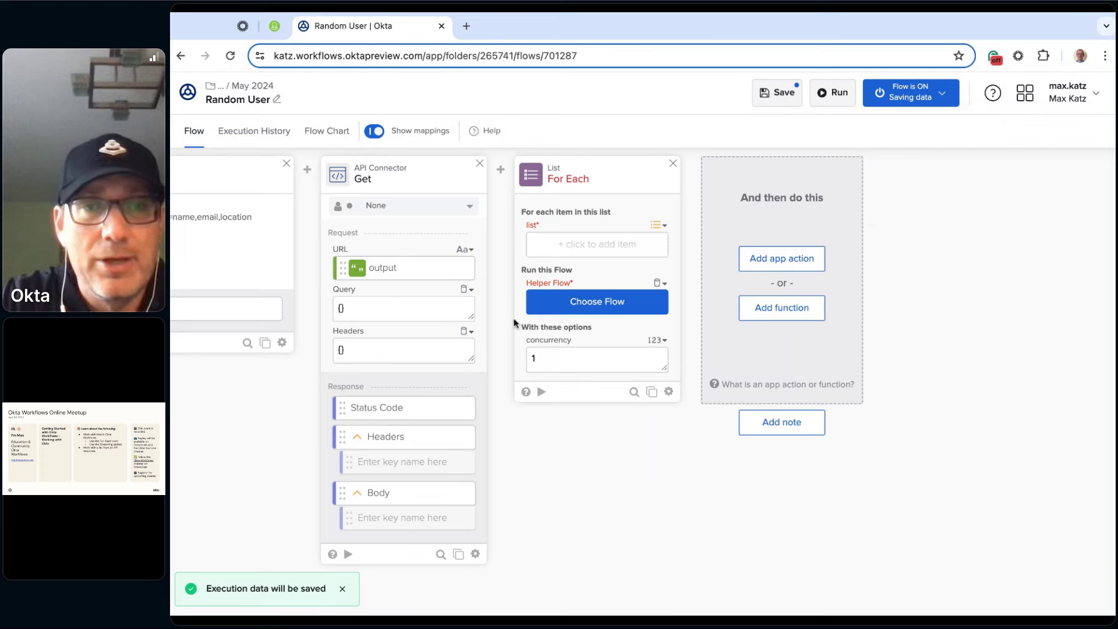
# Step: Remove the For Each card from the Random User flow, then save and run the flow
pyautogui.click(674, 165)
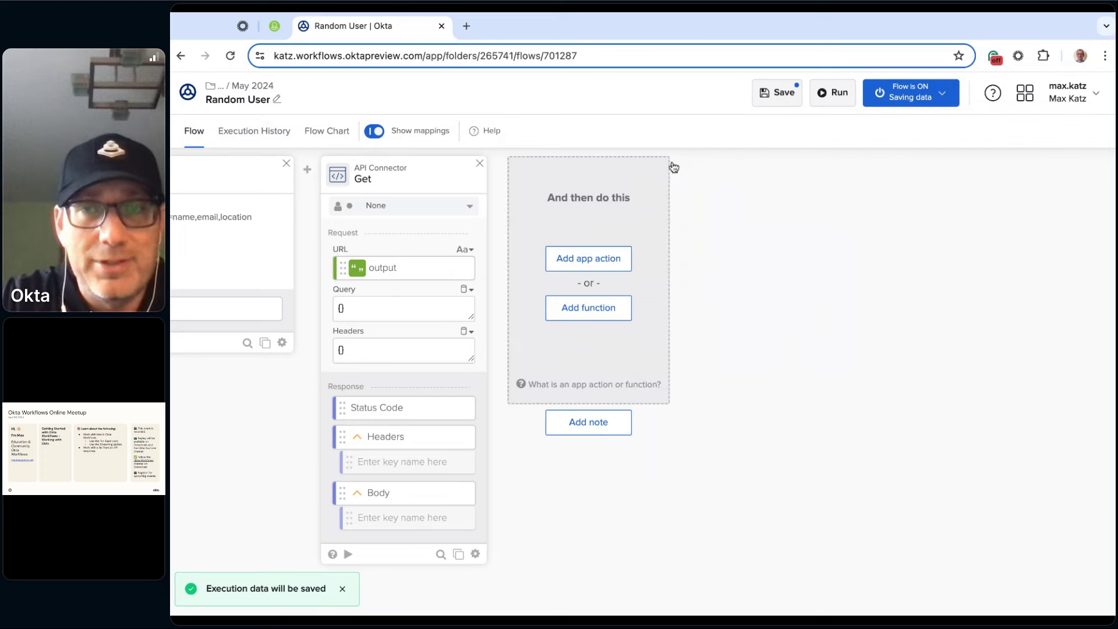
pyautogui.click(782, 95)
pyautogui.click(830, 100)
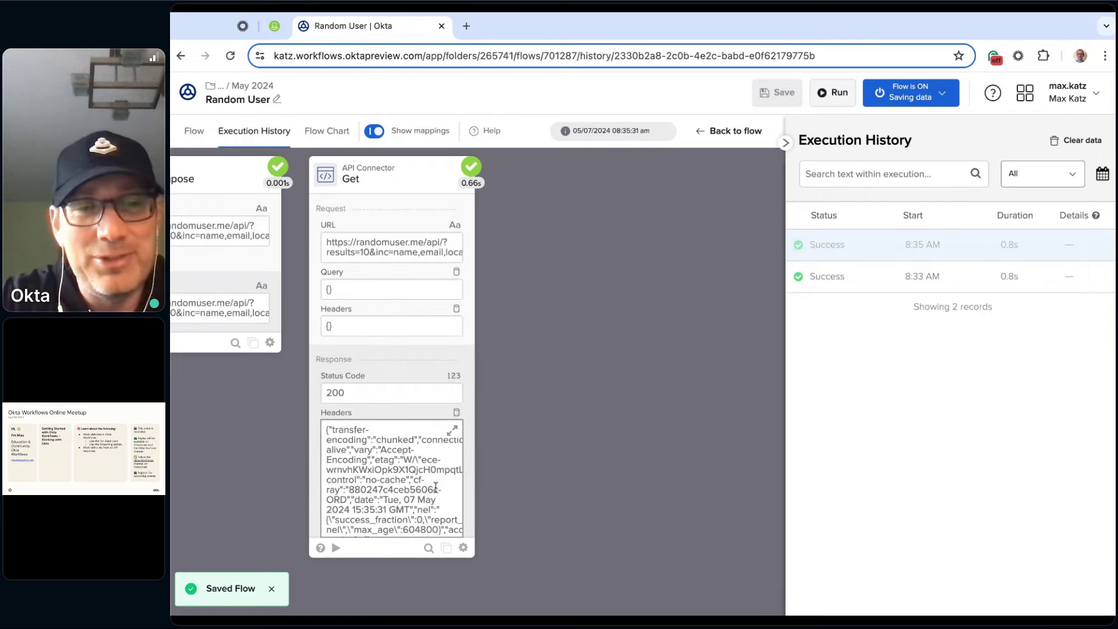
# Step: Examine the structure of the results list in Get's response body from the new run and return to the flow design
pyautogui.scroll(-15, 436, 486)
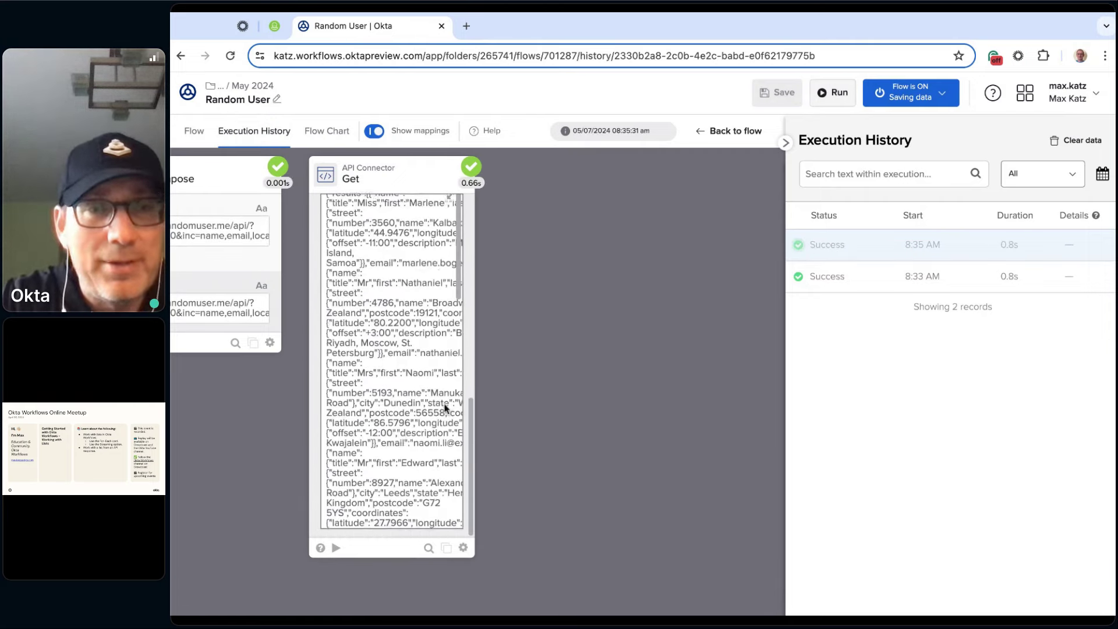
pyautogui.scroll(10, 445, 408)
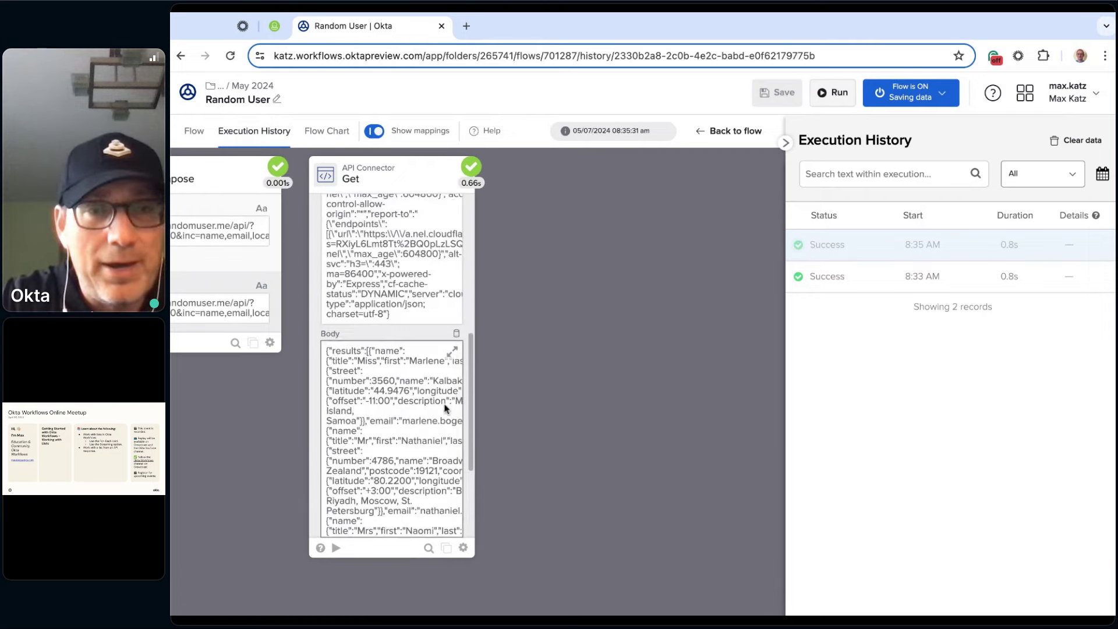
pyautogui.click(455, 352)
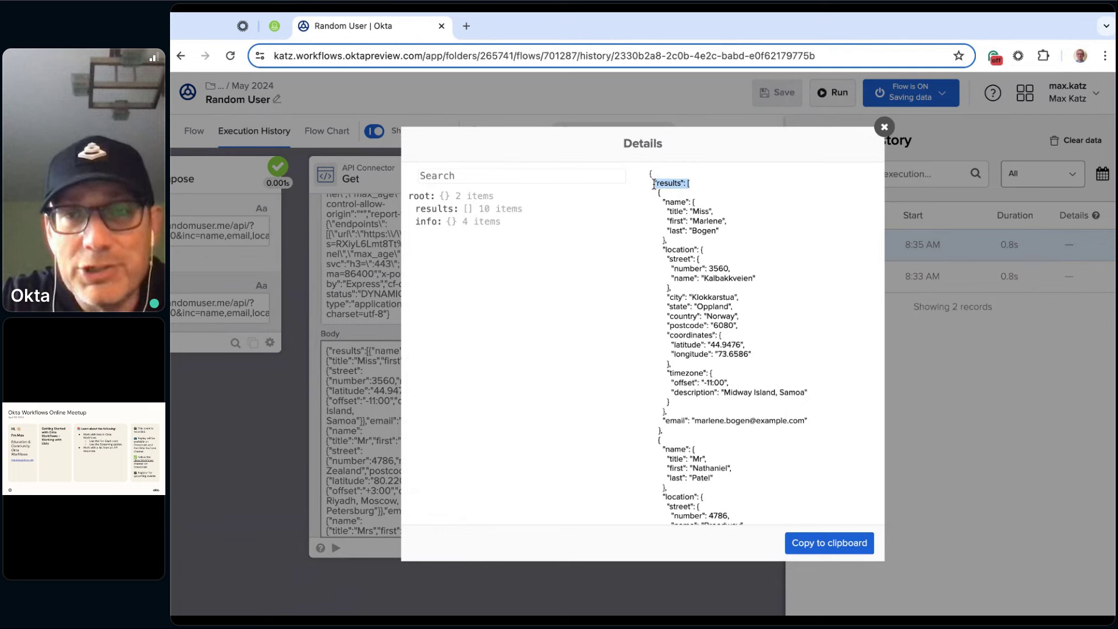
pyautogui.click(654, 184)
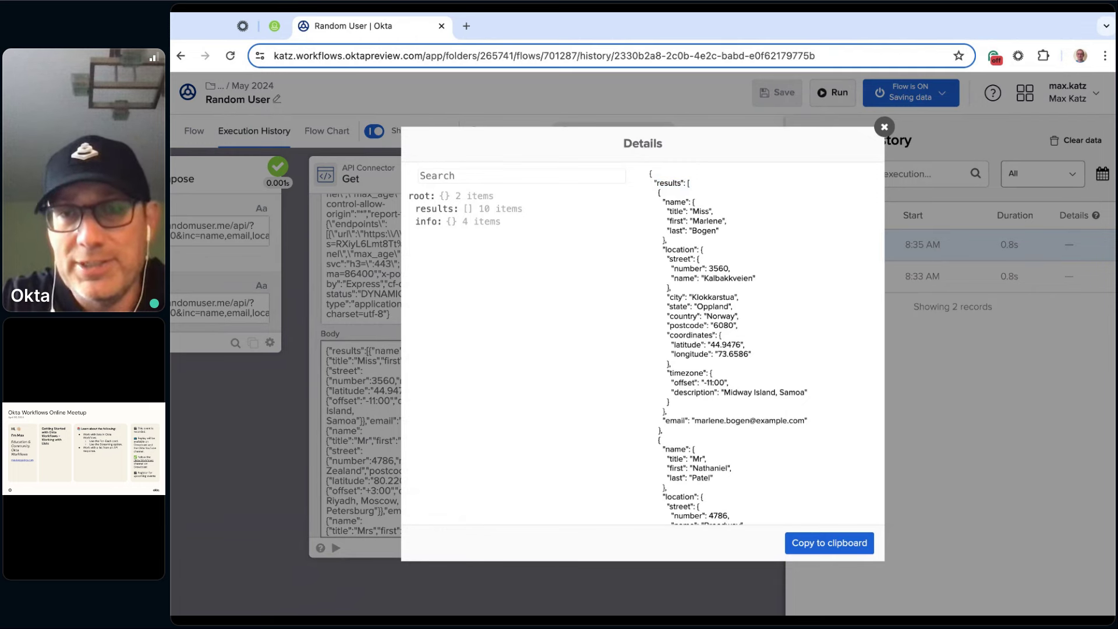
pyautogui.click(654, 183)
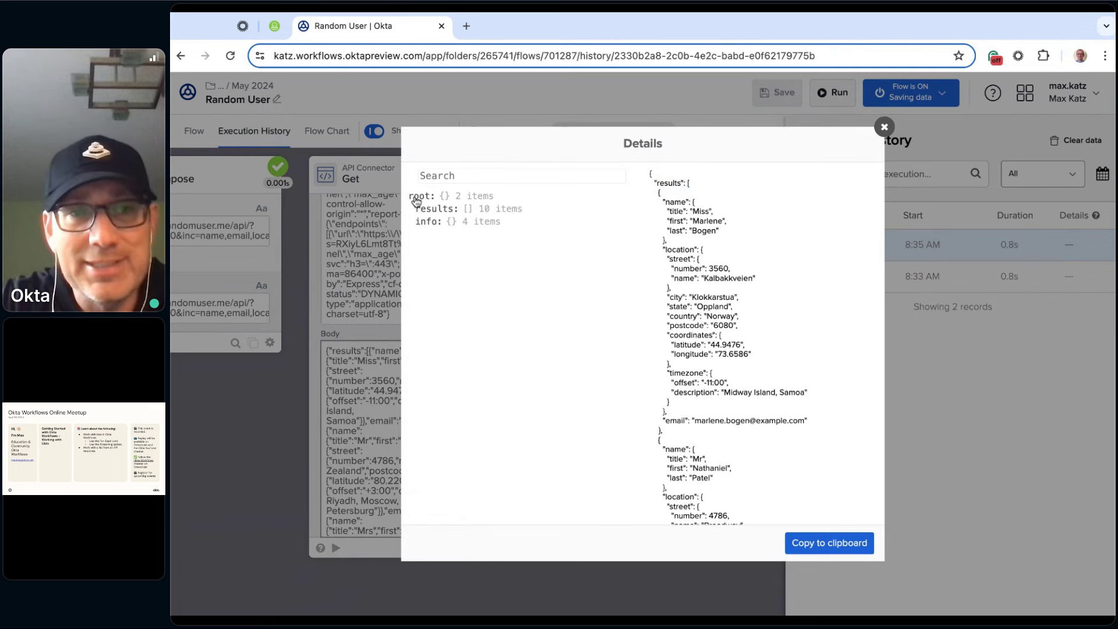
pyautogui.click(436, 210)
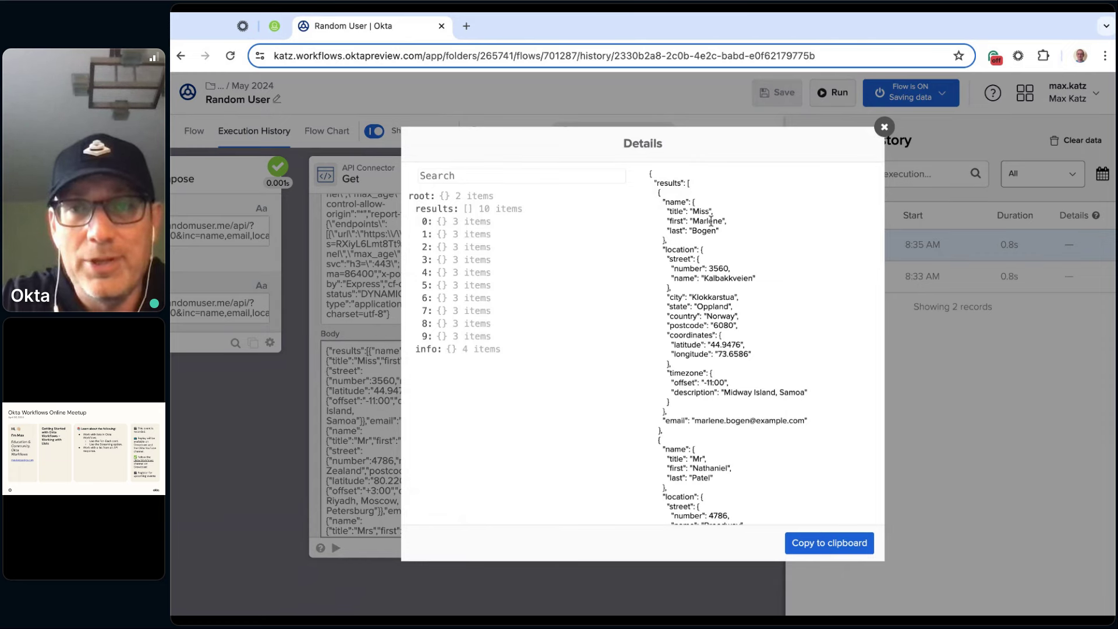
pyautogui.click(884, 127)
pyautogui.click(189, 133)
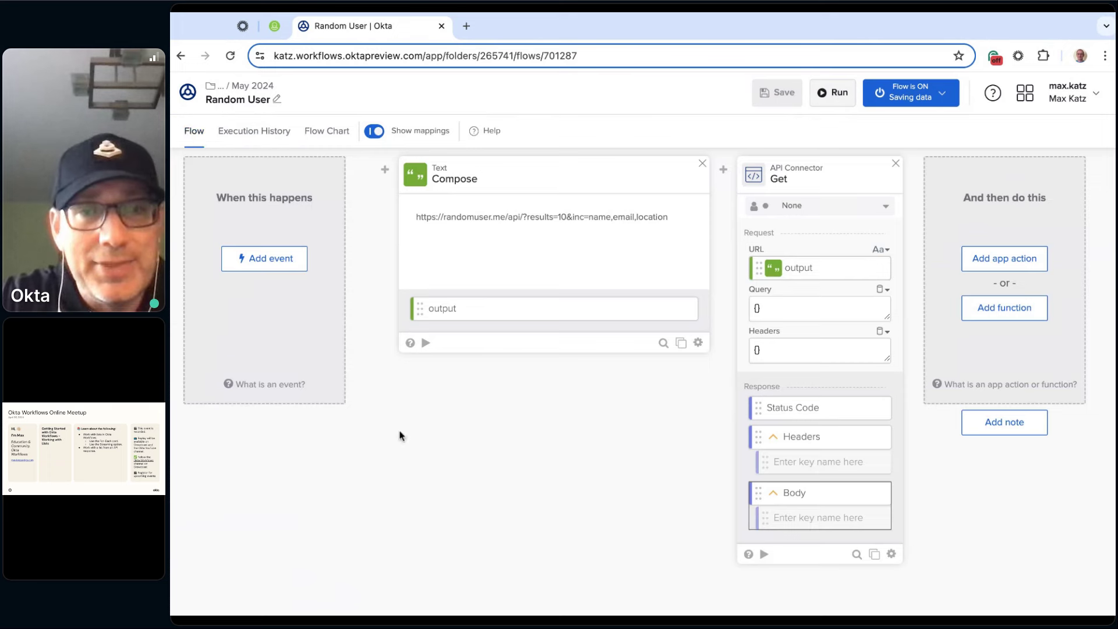
# Step: Check the key name of the user list in Get's response body in the execution history, and go back to the flow design
pyautogui.hscroll(2, 664, 457)
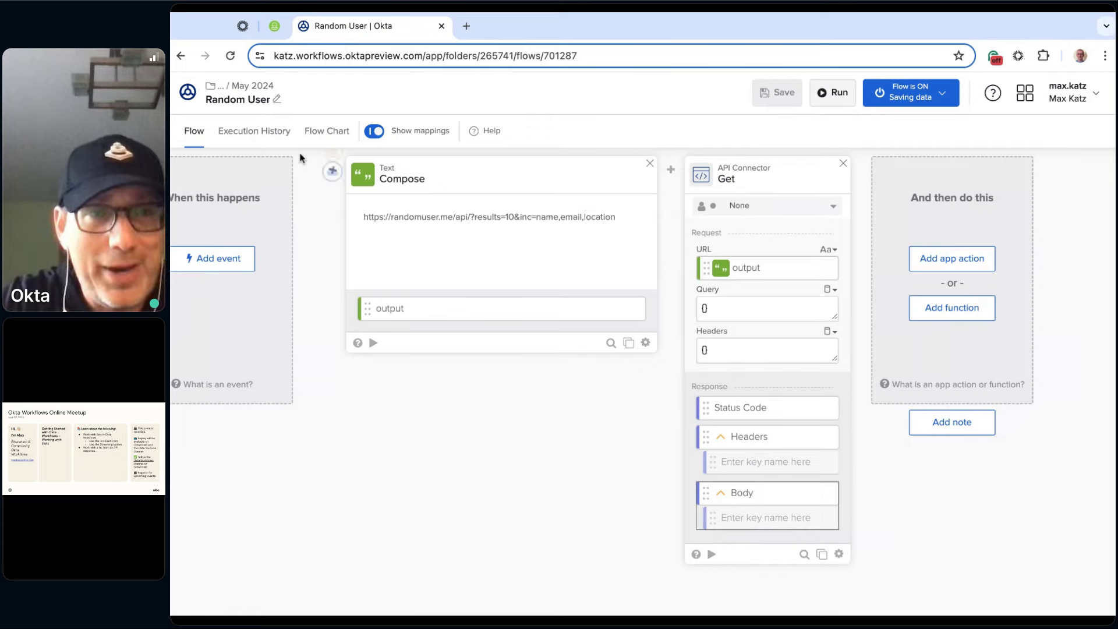
pyautogui.click(276, 136)
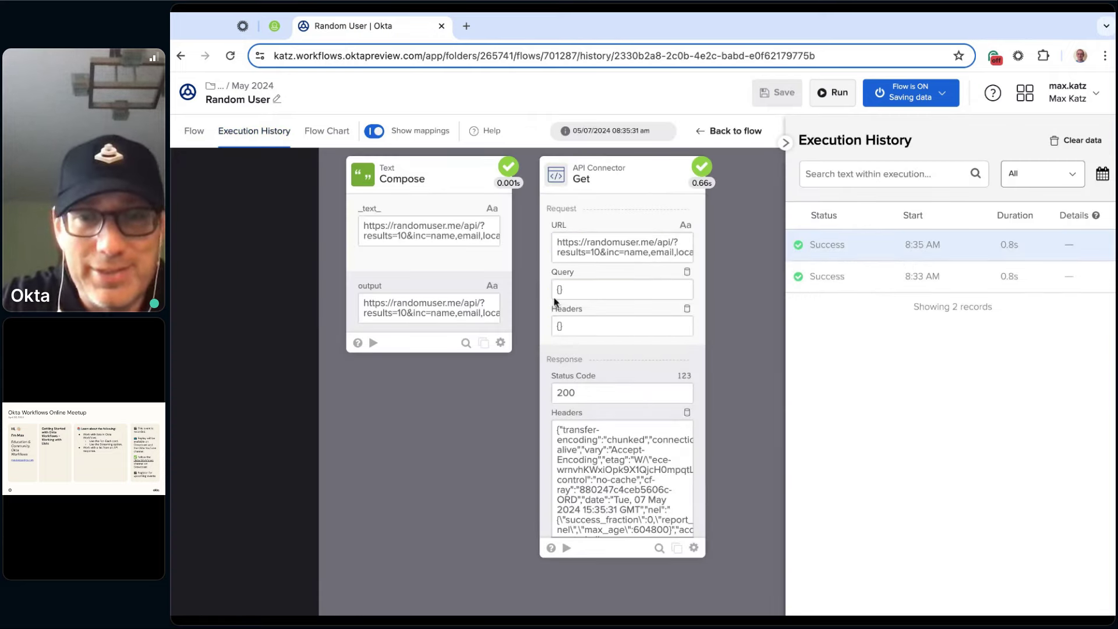
pyautogui.scroll(-5, 629, 407)
pyautogui.scroll(-3, 656, 456)
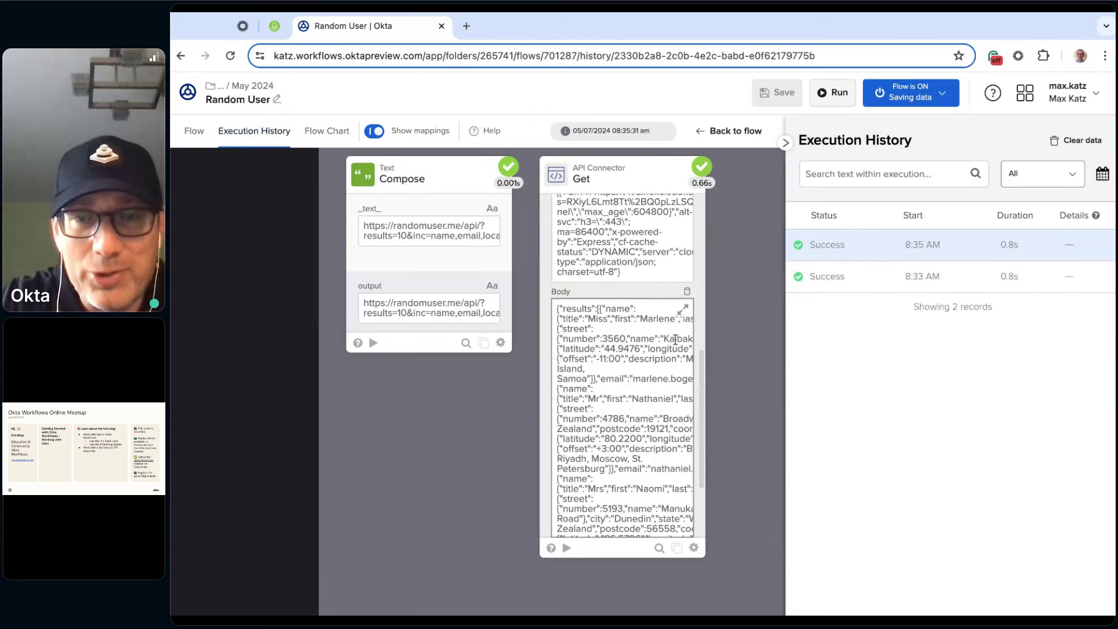
pyautogui.click(685, 317)
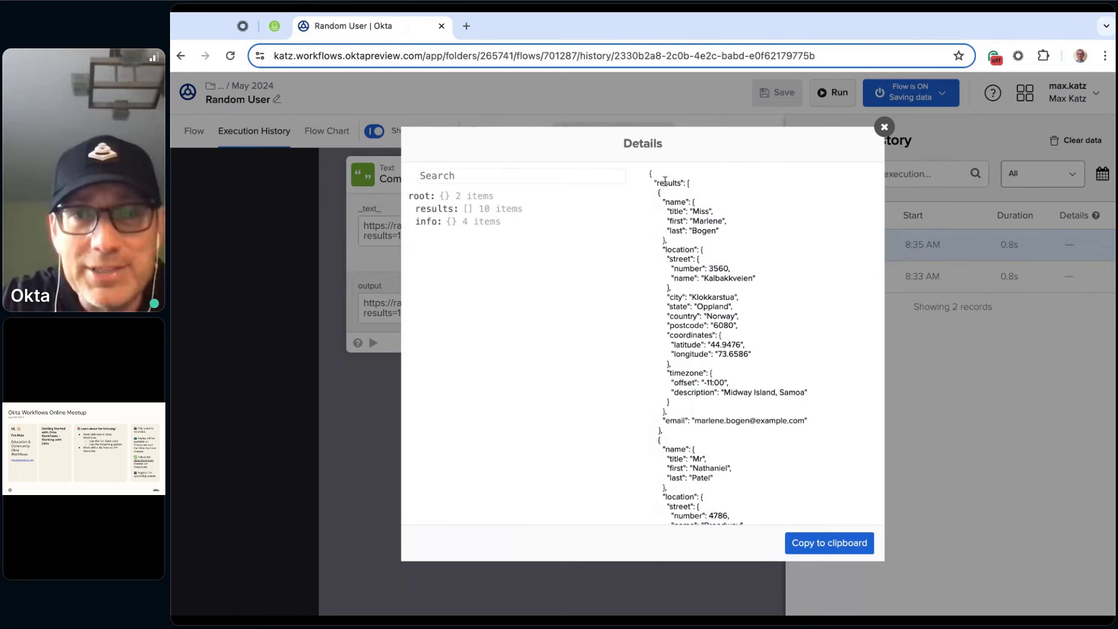
pyautogui.click(882, 127)
pyautogui.click(195, 132)
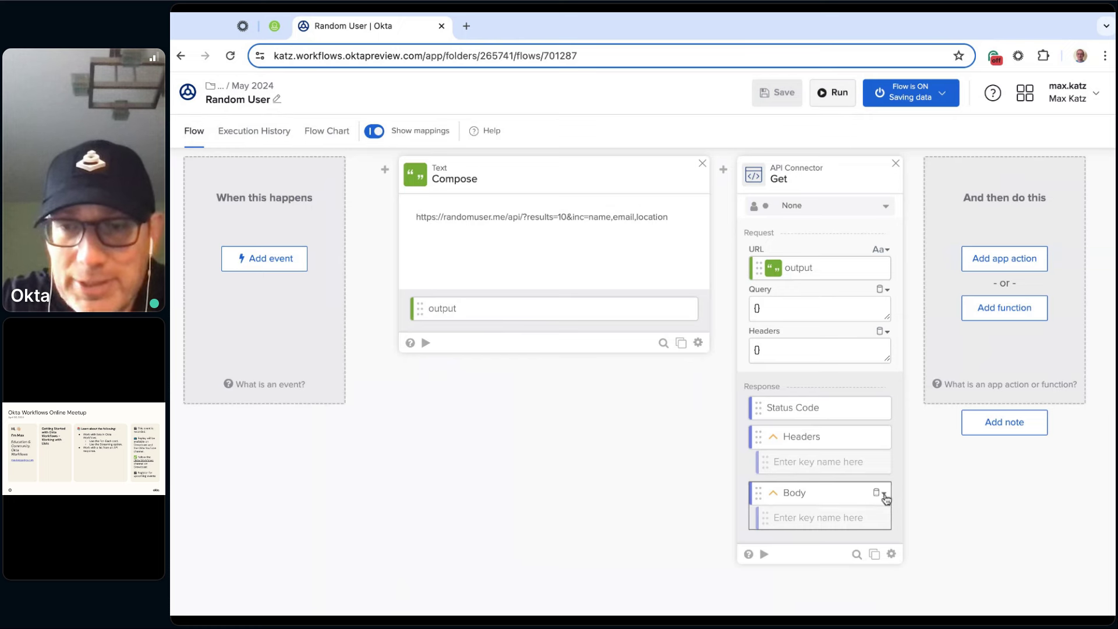
# Step: Add a results key under Get's Body output and set its type to a list of objects
pyautogui.click(838, 520)
pyautogui.write('results')
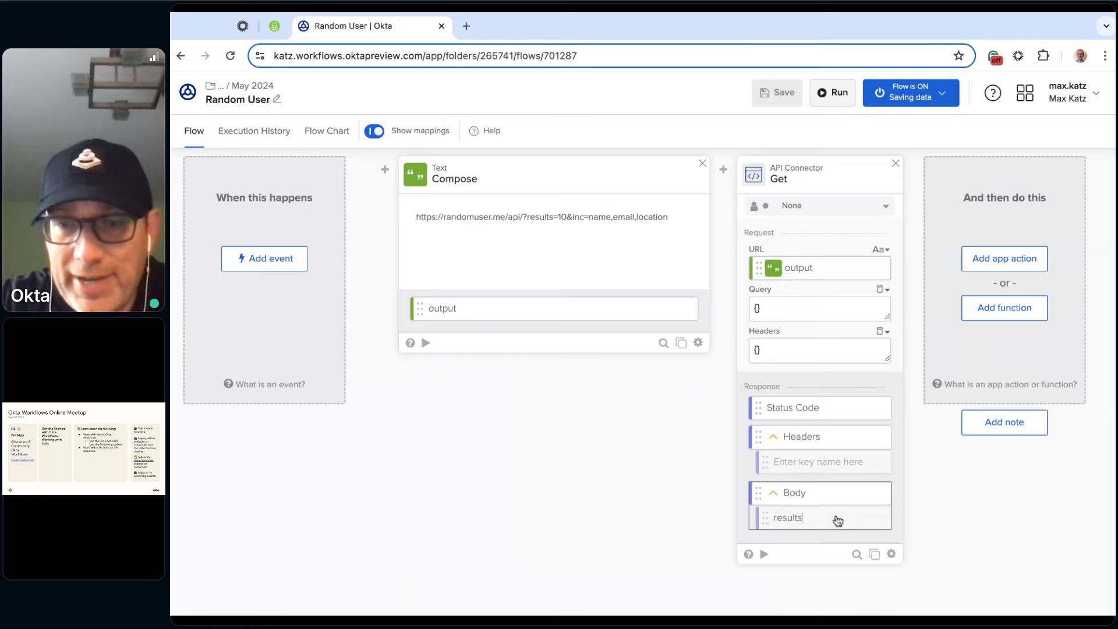
pyautogui.press('Return')
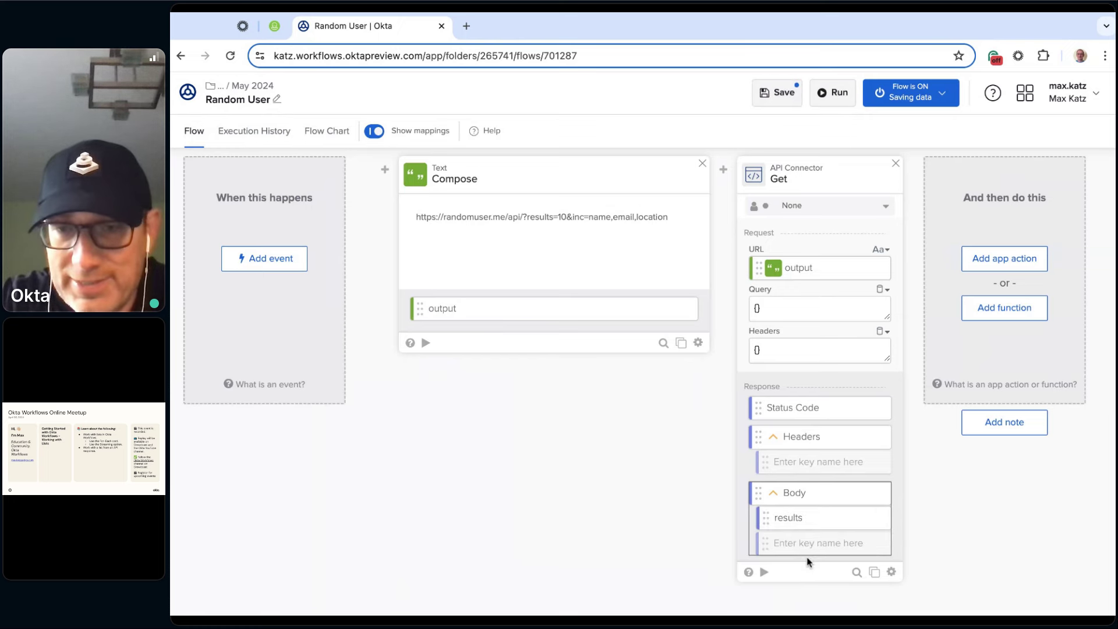
pyautogui.moveTo(794, 519)
pyautogui.click(883, 519)
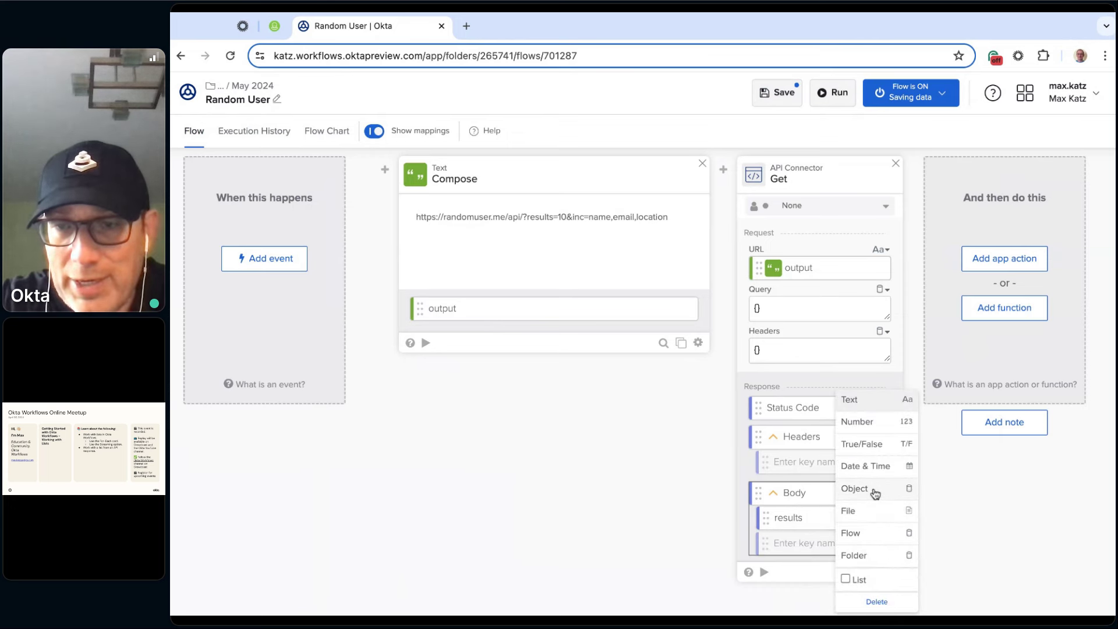
pyautogui.click(873, 489)
pyautogui.click(880, 518)
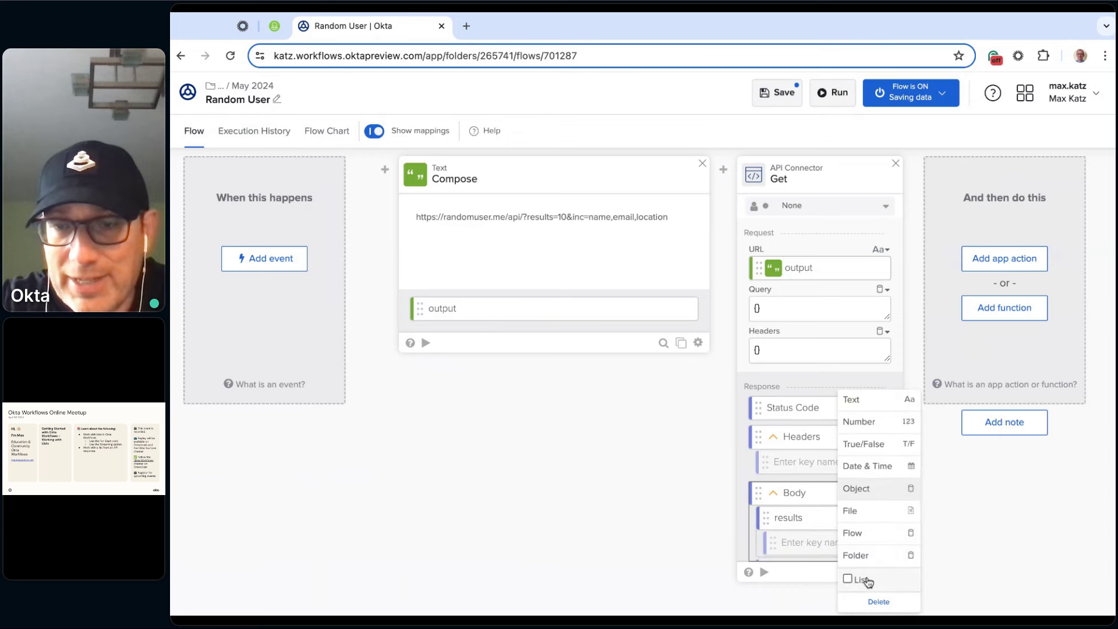
pyautogui.click(865, 579)
pyautogui.click(882, 518)
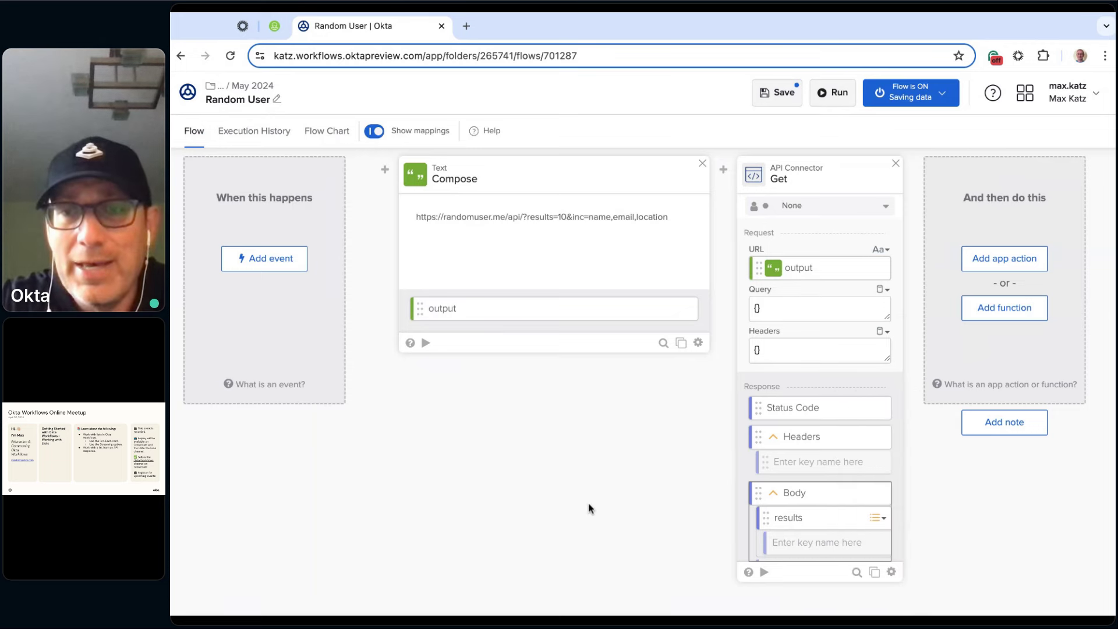
# Step: Add the List For Each function after Get and map Get's results output to its list input
pyautogui.hscroll(3, 591, 508)
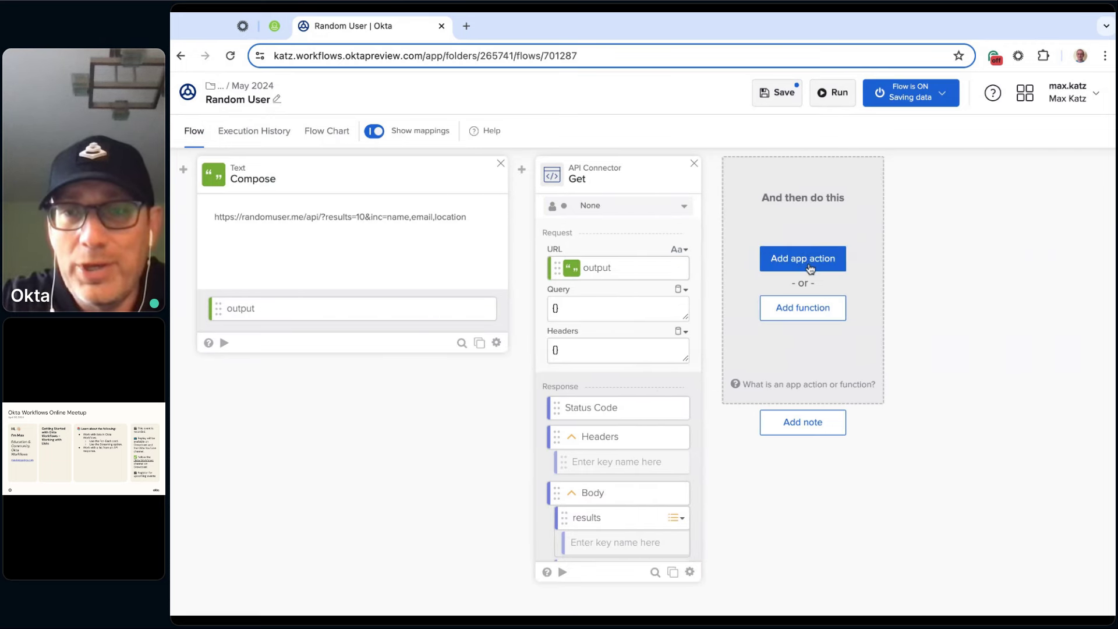
pyautogui.click(820, 309)
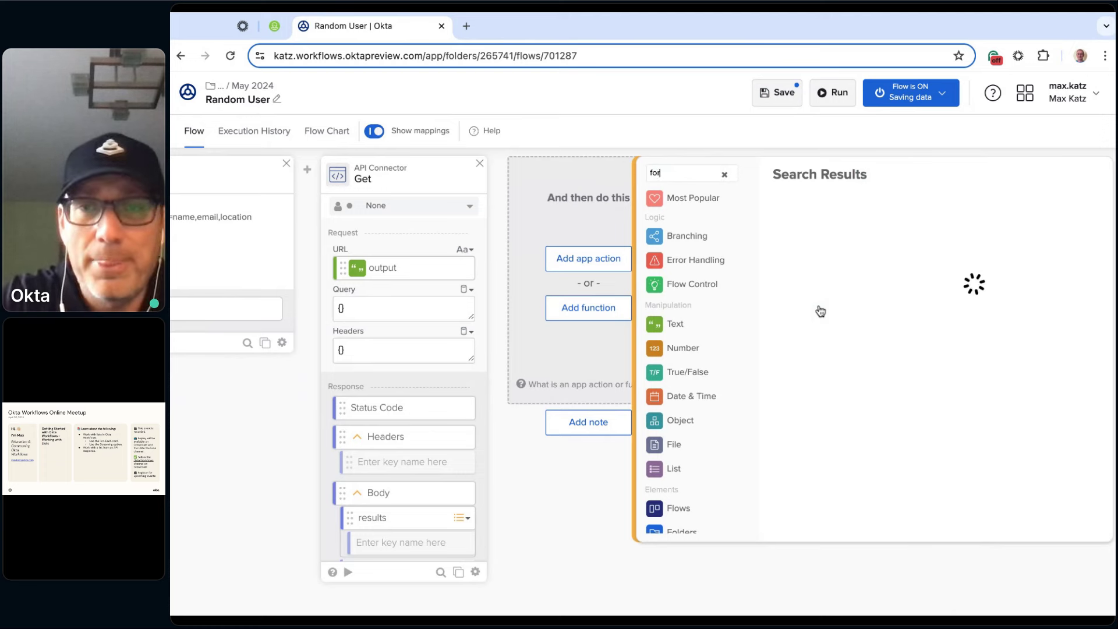
pyautogui.click(809, 257)
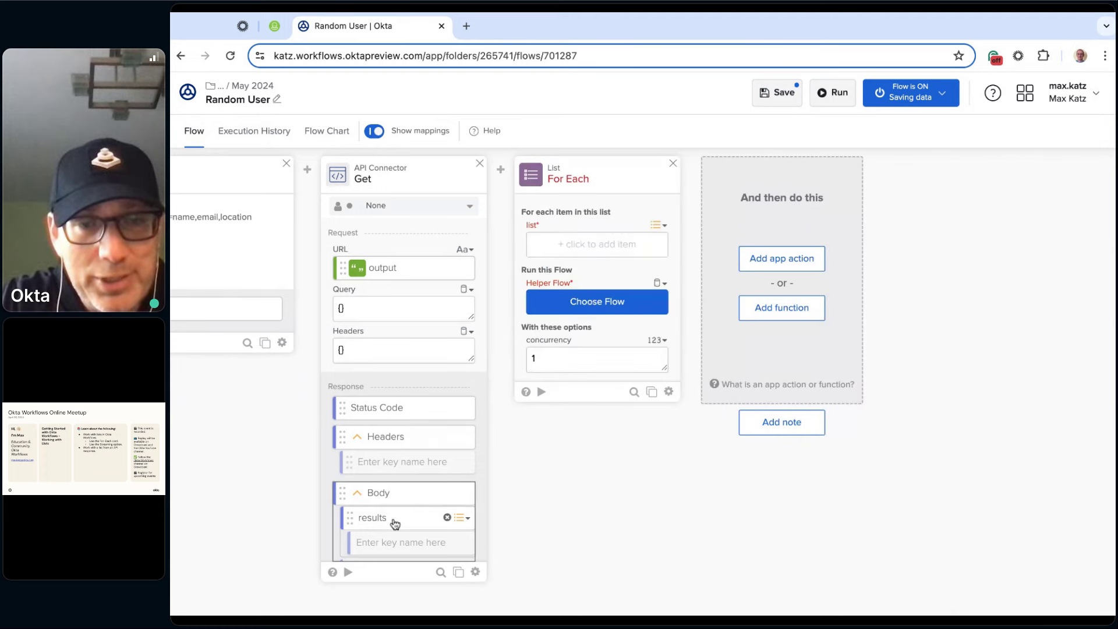
pyautogui.moveTo(391, 519); pyautogui.dragTo(597, 245)
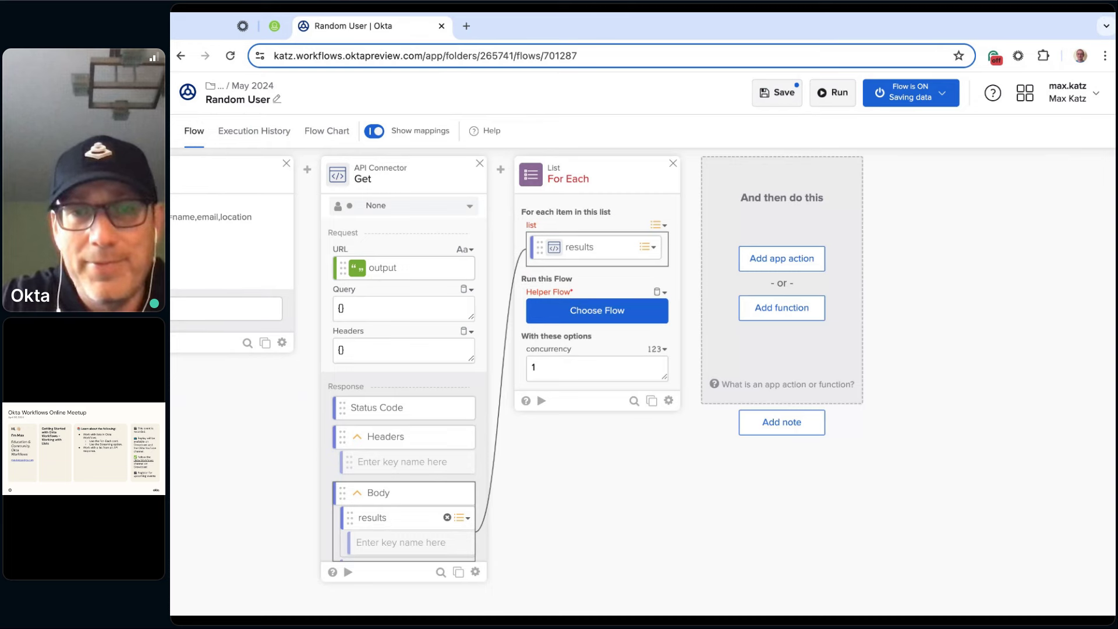
# Step: Choose Random User - Helper from the Online Meetups > 2024 > May 2024 folder as the helper flow for For Each
pyautogui.click(610, 315)
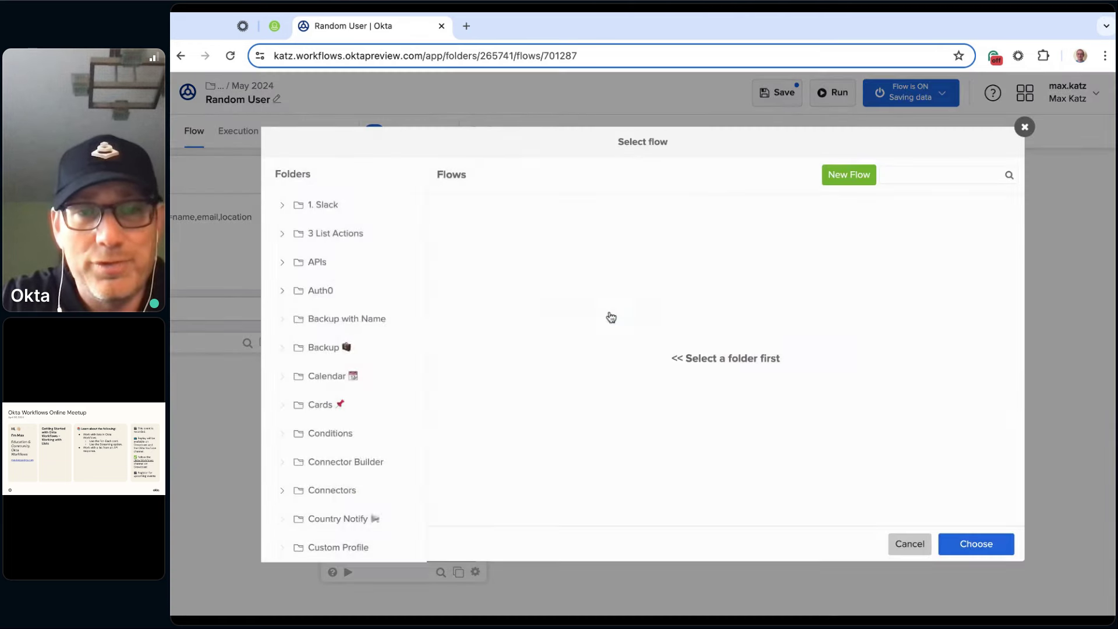
pyautogui.scroll(-15, 396, 396)
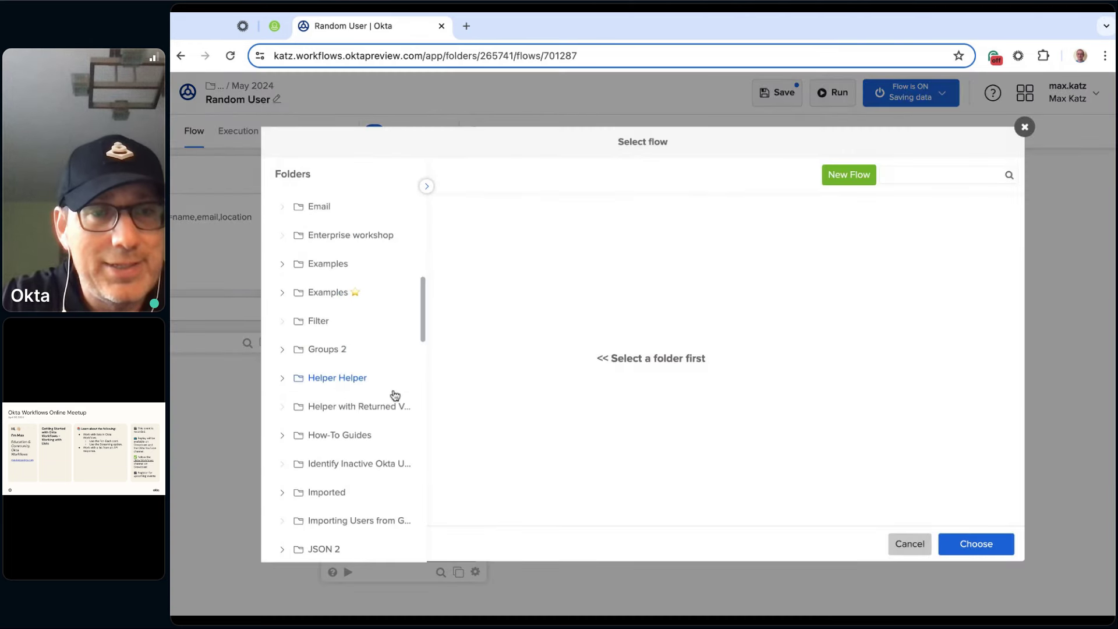
pyautogui.scroll(3, 395, 396)
pyautogui.scroll(-5, 372, 390)
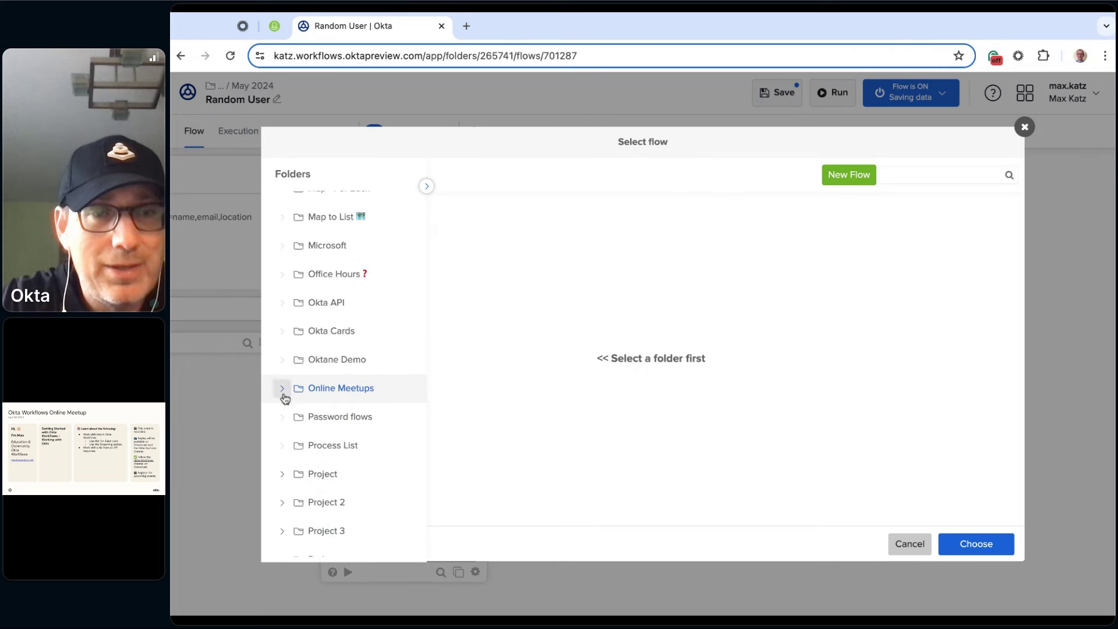
pyautogui.click(284, 388)
pyautogui.scroll(-8, 379, 450)
pyautogui.scroll(-2, 380, 453)
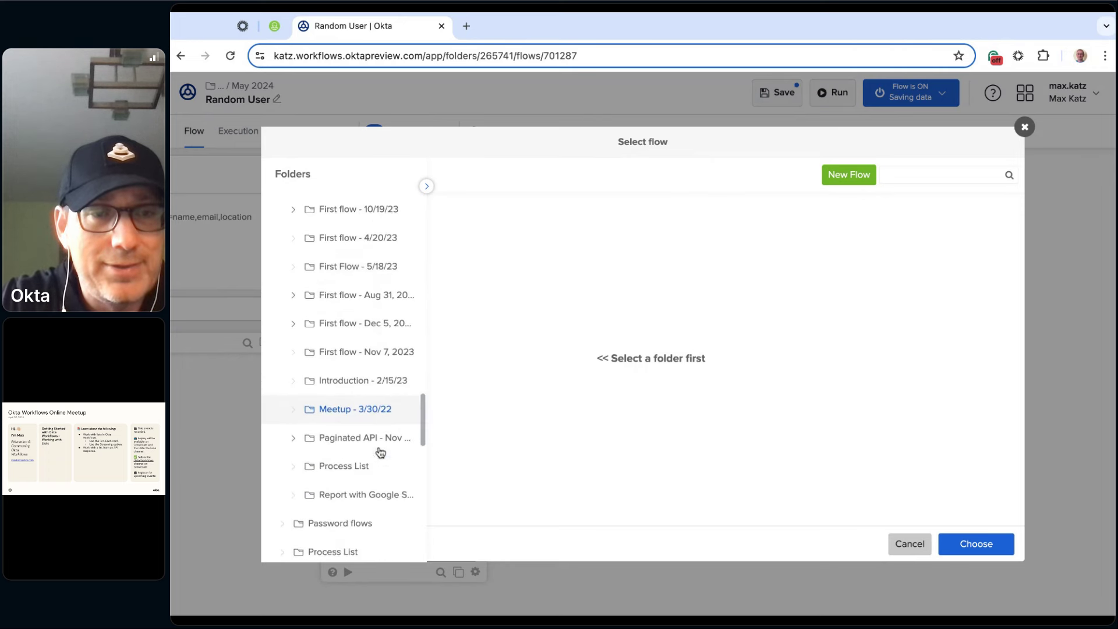
pyautogui.scroll(6, 317, 384)
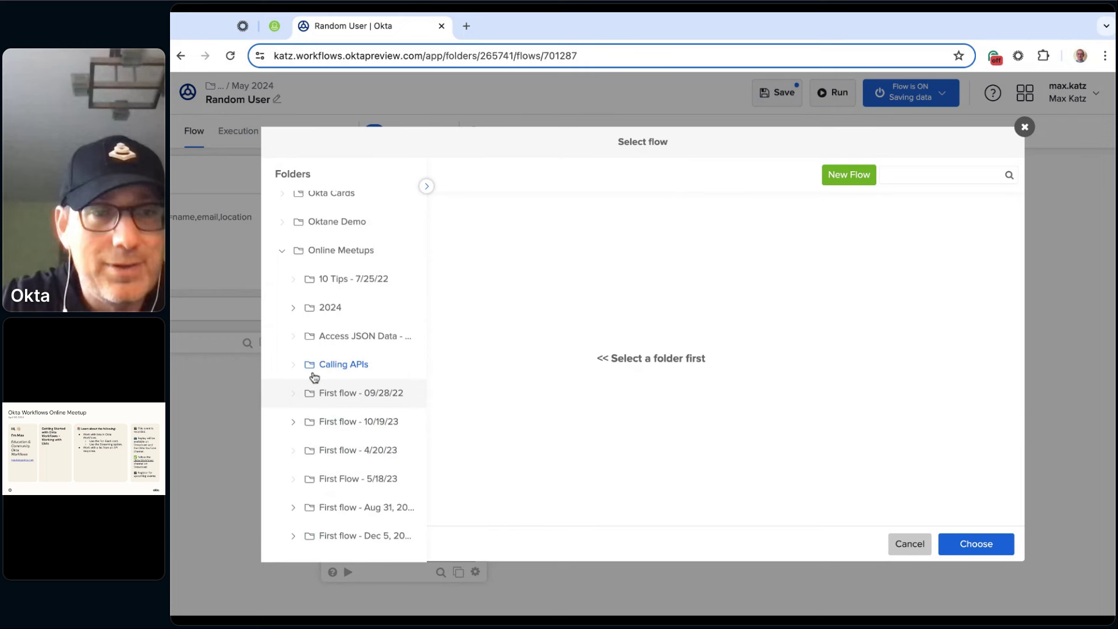
pyautogui.click(294, 308)
pyautogui.click(305, 451)
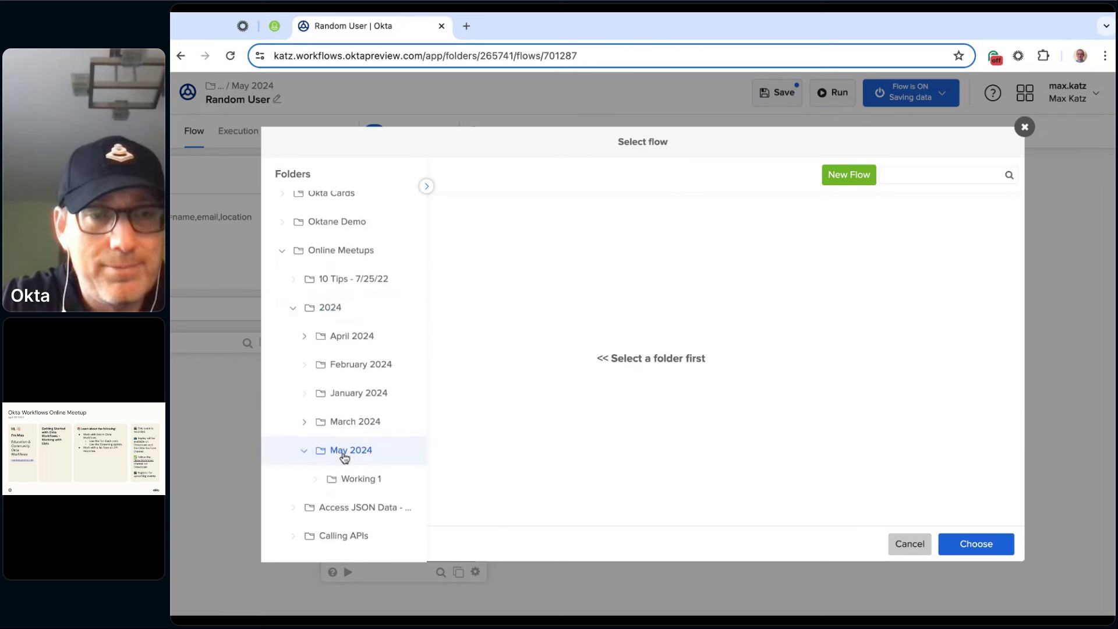
pyautogui.click(349, 451)
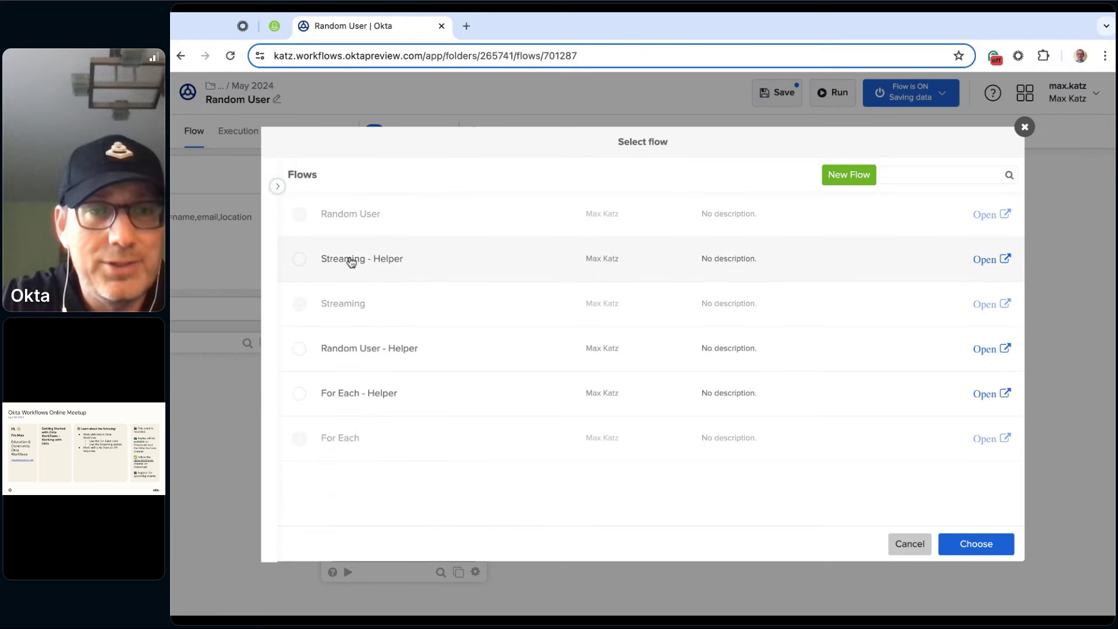
pyautogui.click(974, 547)
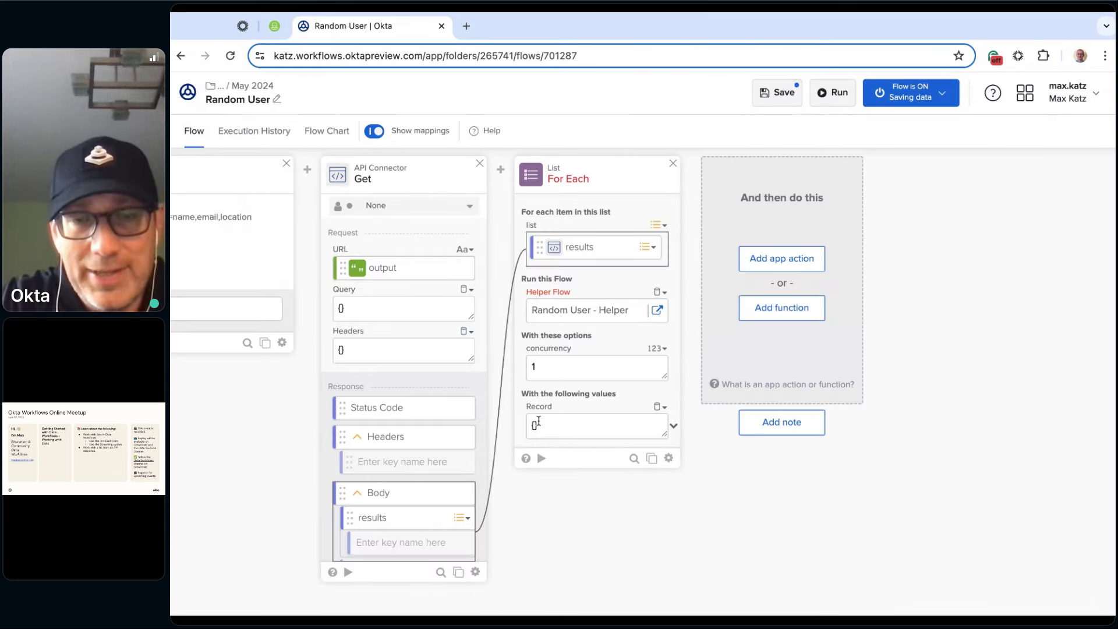
# Step: Set the Record value in For Each to Item and save the Random User flow
pyautogui.click(675, 428)
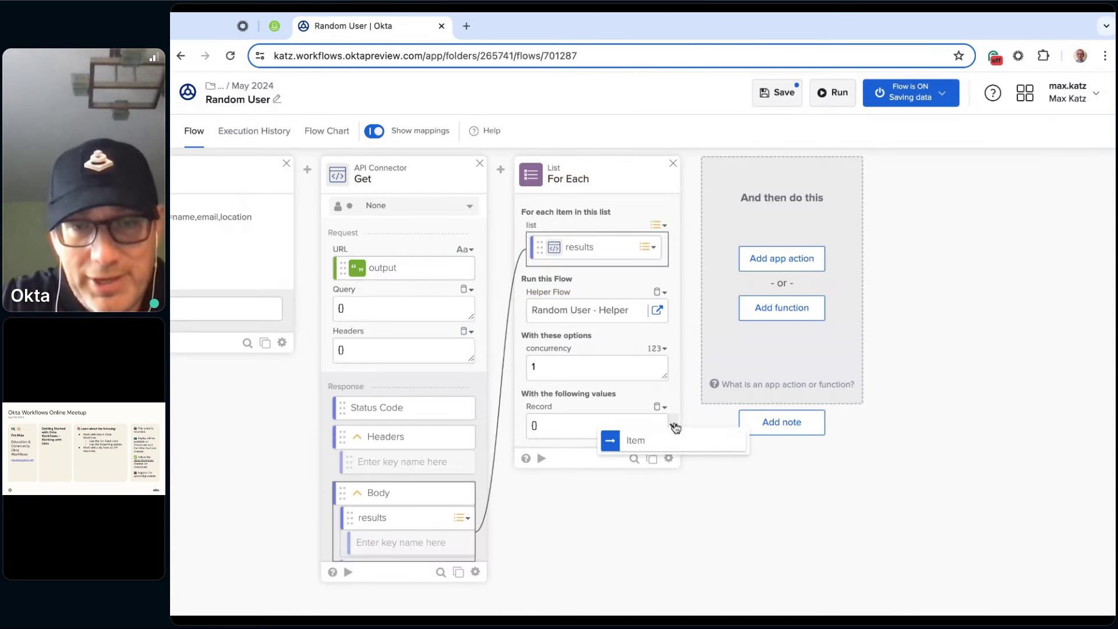
pyautogui.click(641, 441)
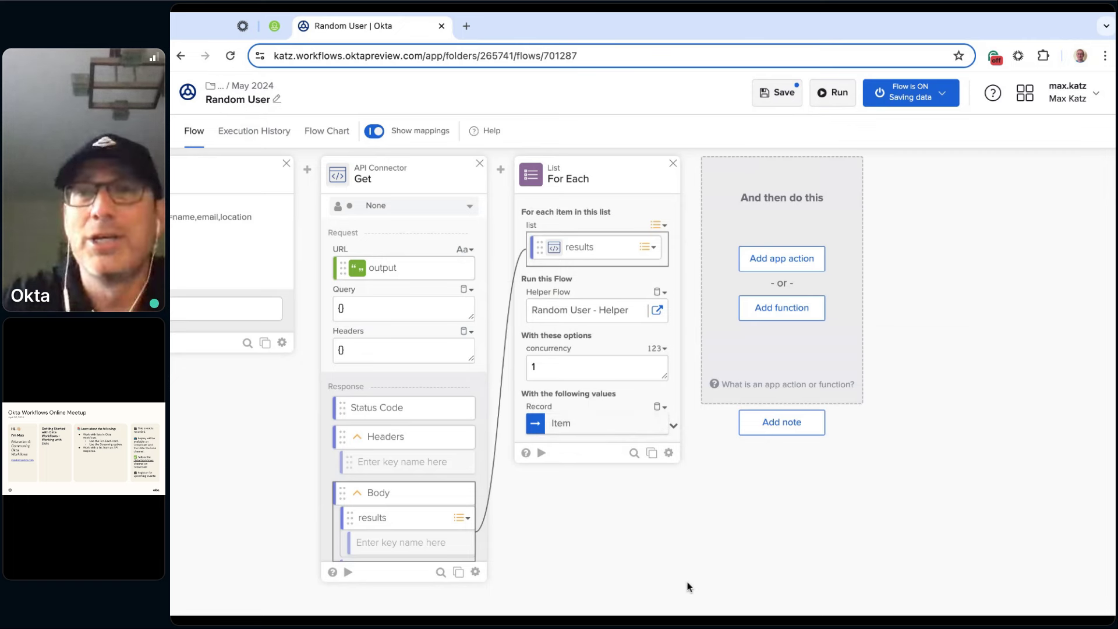
pyautogui.click(780, 92)
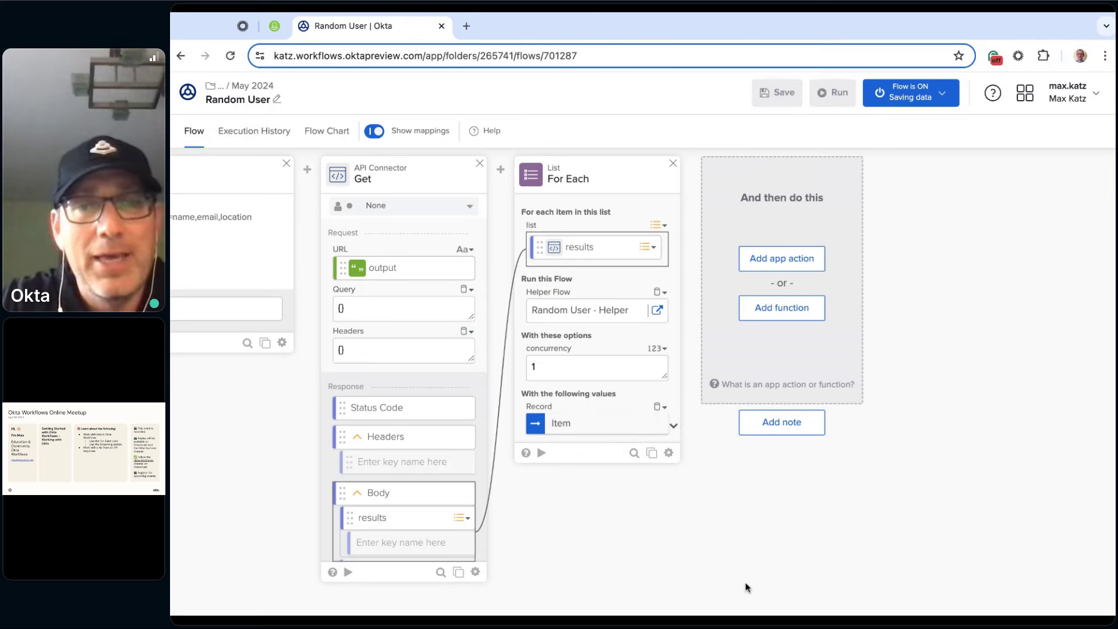
# Step: Open the Random User - Helper flow and turn it on, and run the Random User flow
pyautogui.click(657, 311)
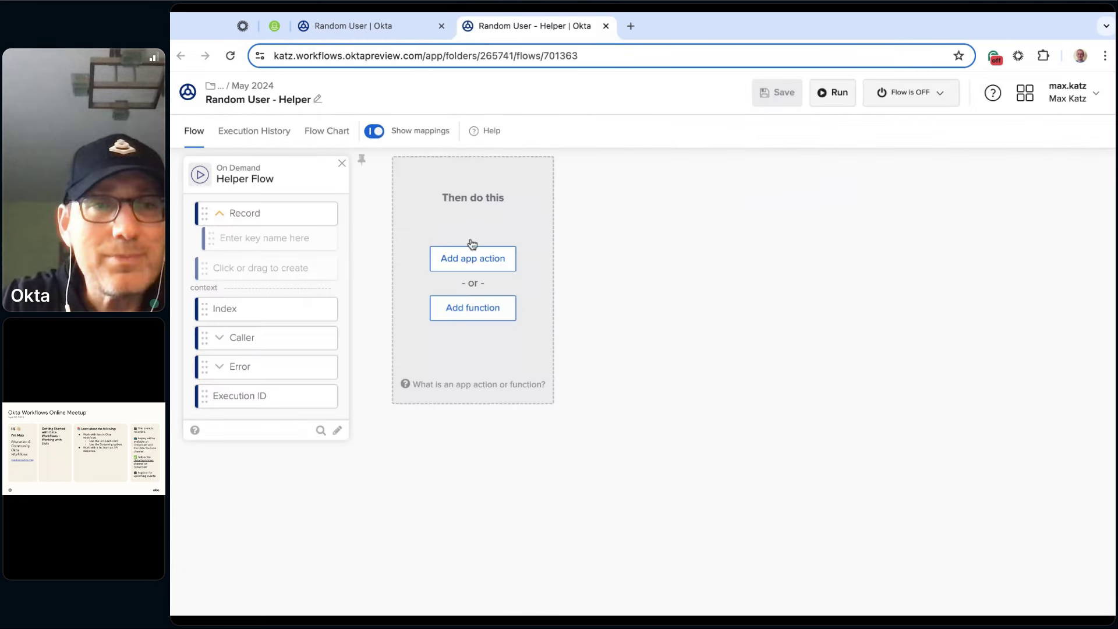
pyautogui.click(933, 95)
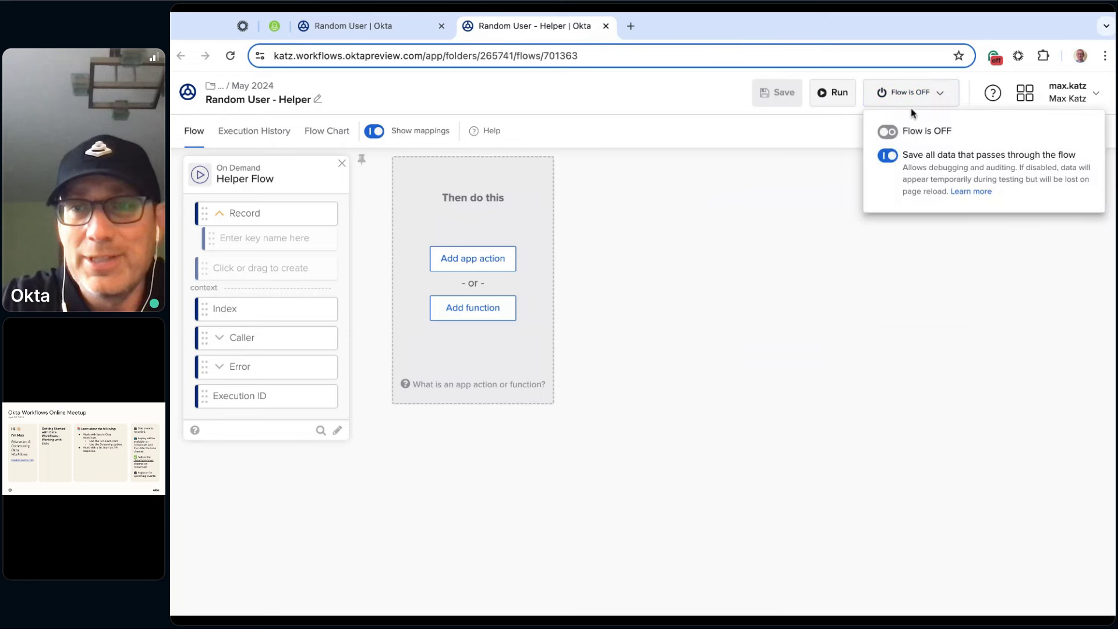
pyautogui.click(911, 133)
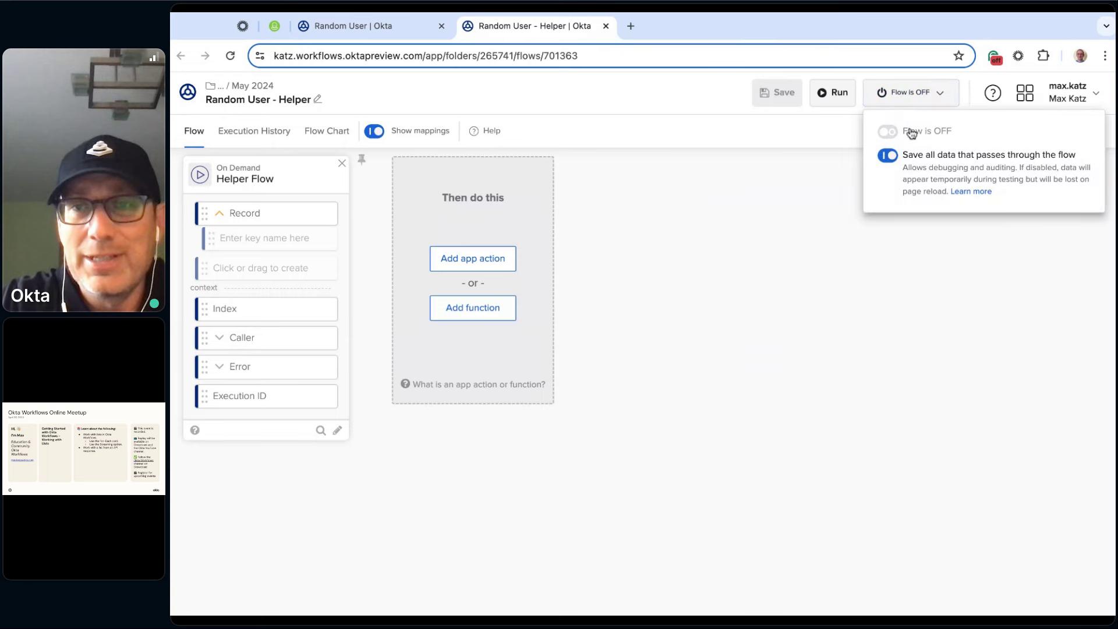
pyautogui.click(380, 26)
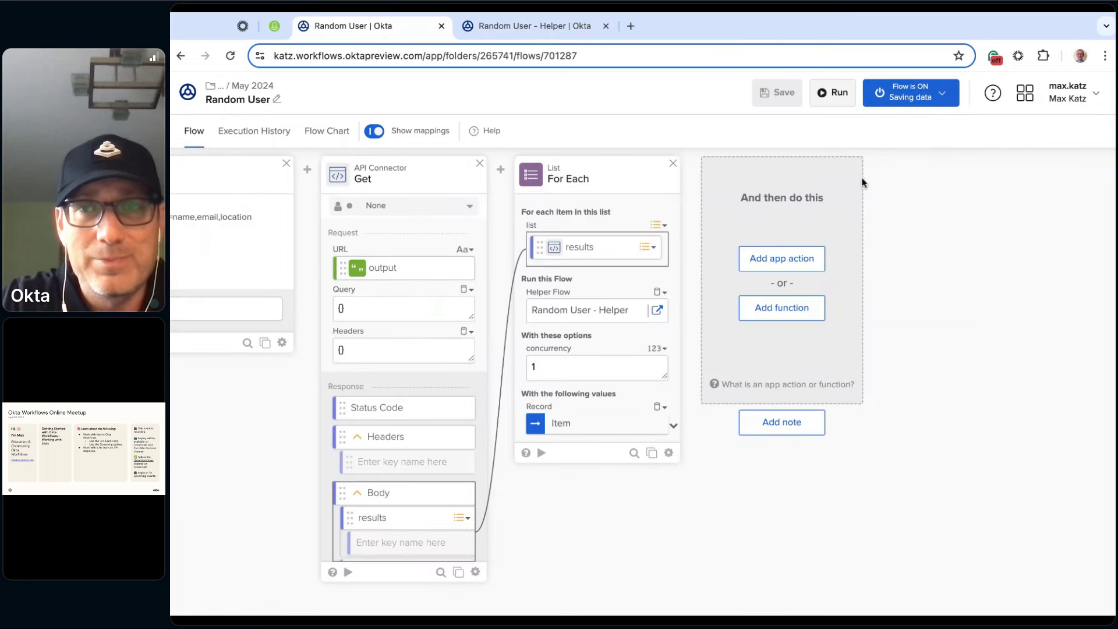
pyautogui.click(838, 93)
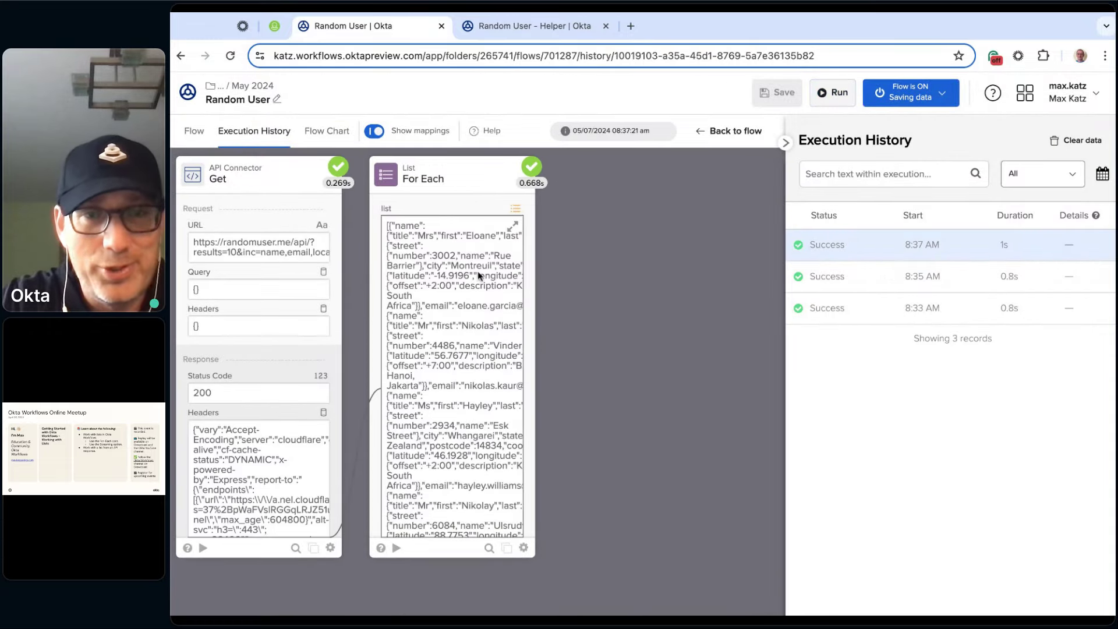
# Step: Examine the Record passed to Random User - Helper in its execution history, expanding the location object in the details
pyautogui.click(549, 25)
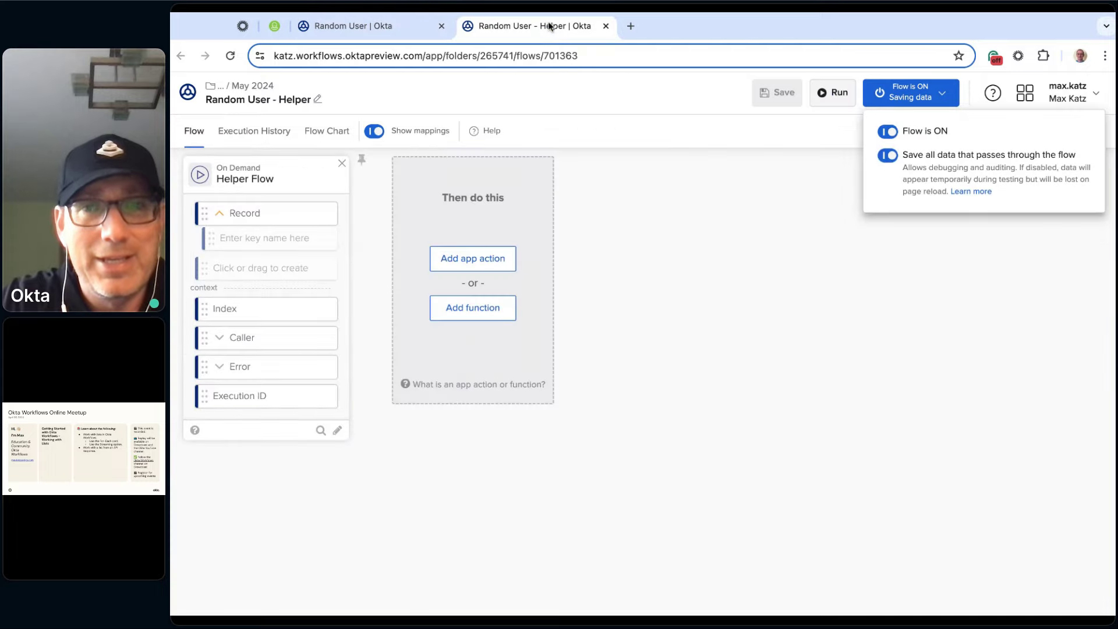
pyautogui.click(258, 136)
pyautogui.click(254, 138)
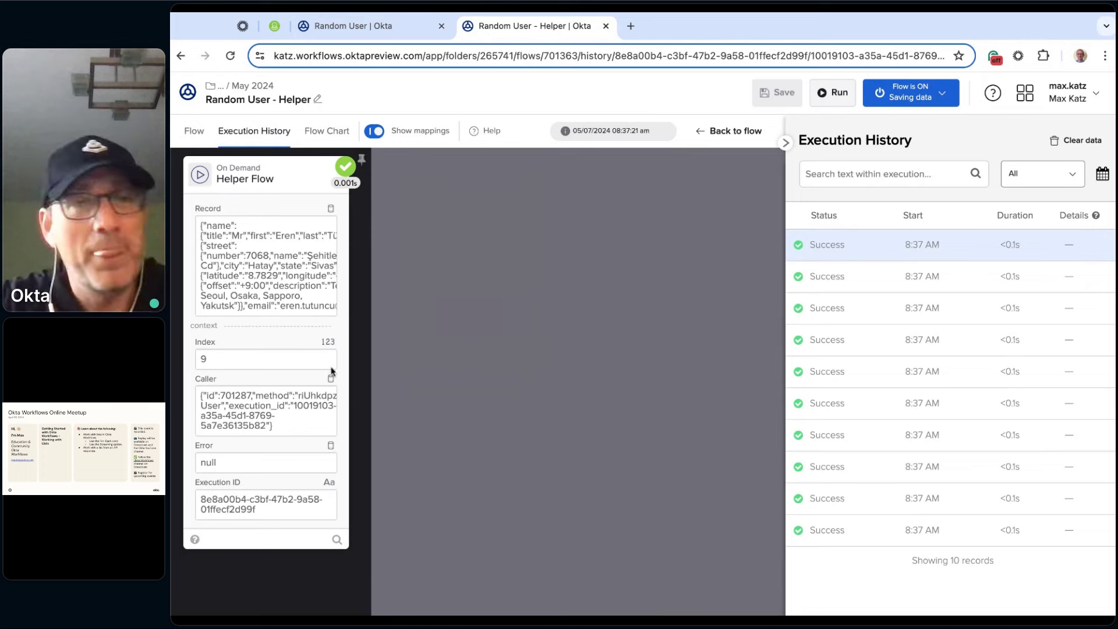
pyautogui.click(325, 227)
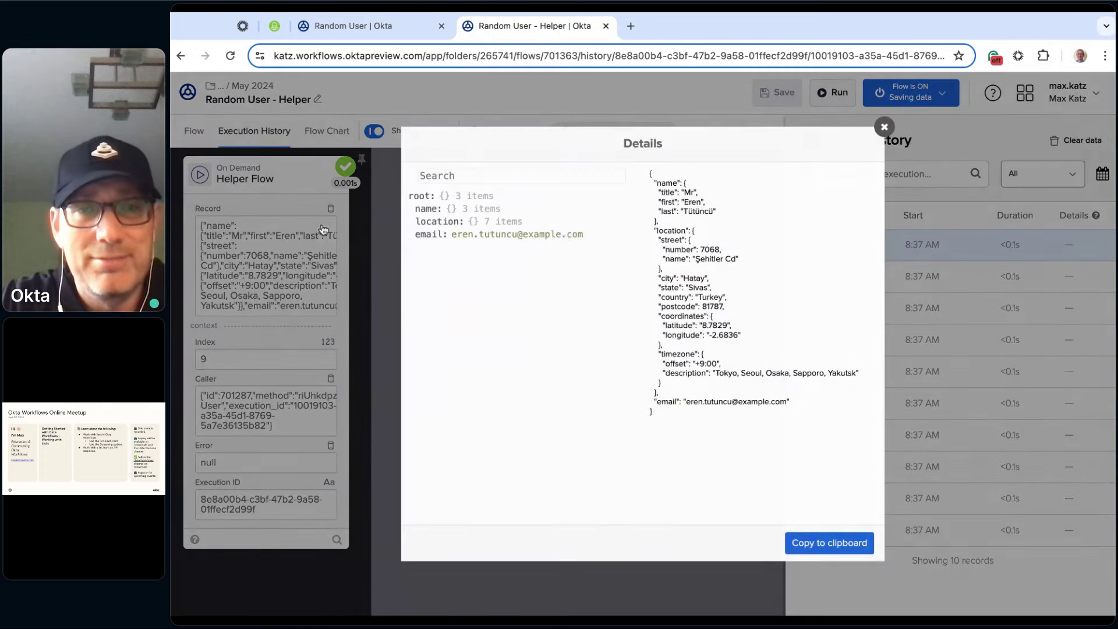
pyautogui.click(431, 221)
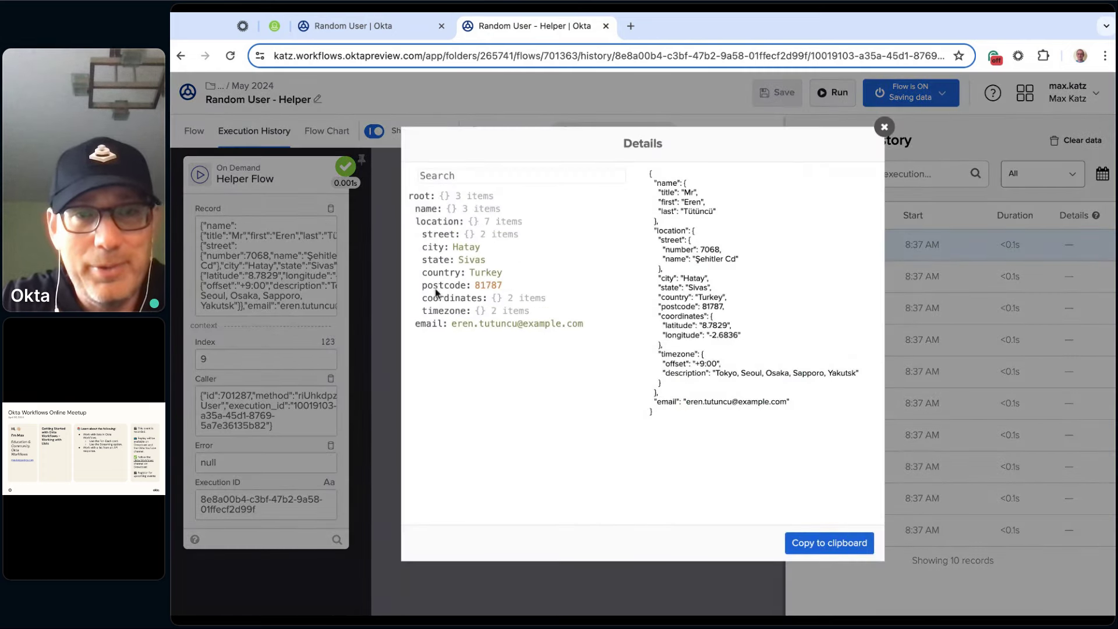
pyautogui.click(885, 127)
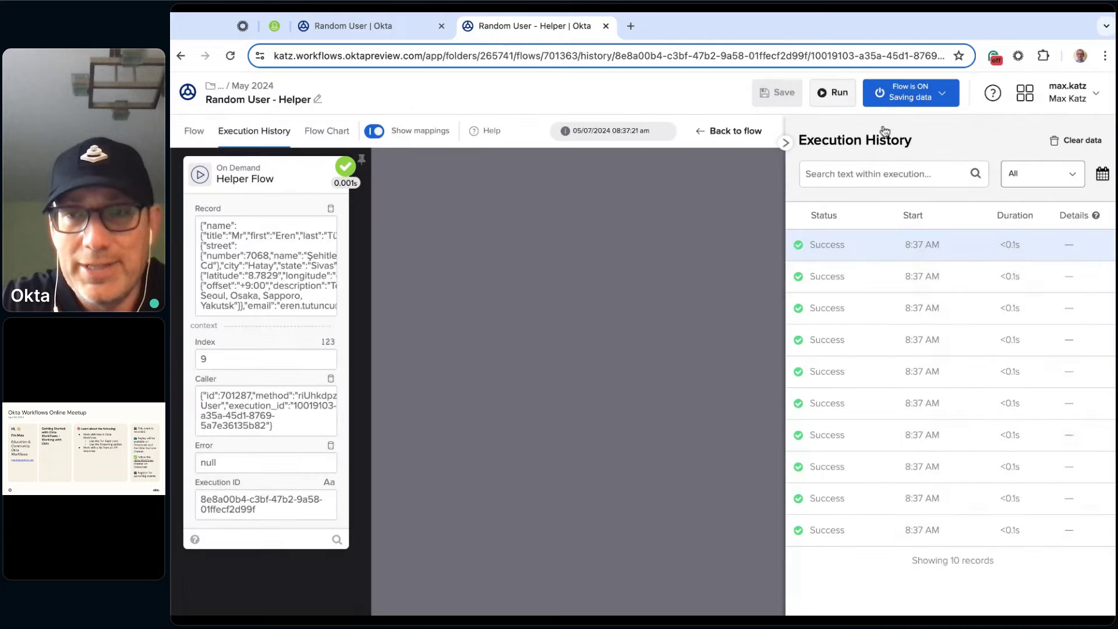
# Step: Inspect the full Record details of the second execution listed in the Random User - Helper history, and close the details
pyautogui.click(861, 275)
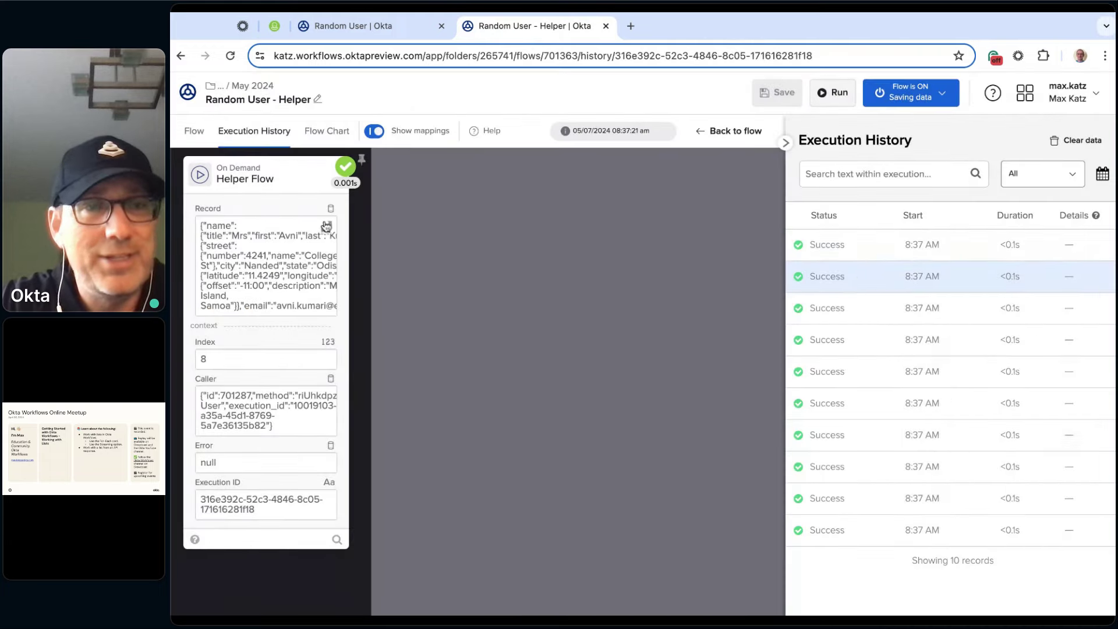
pyautogui.click(326, 227)
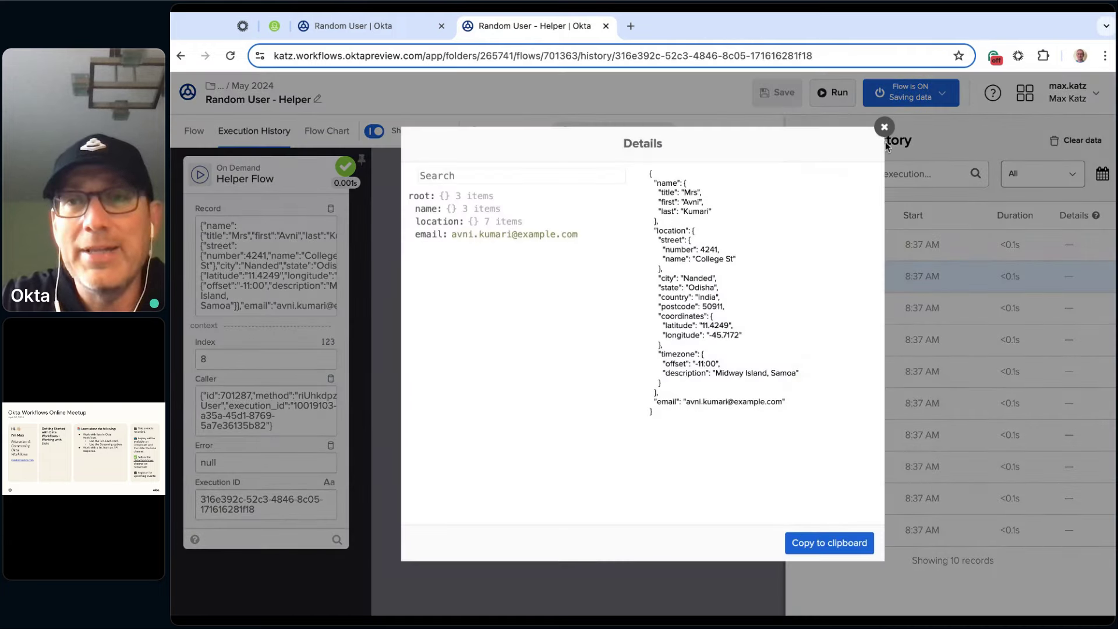
pyautogui.click(884, 128)
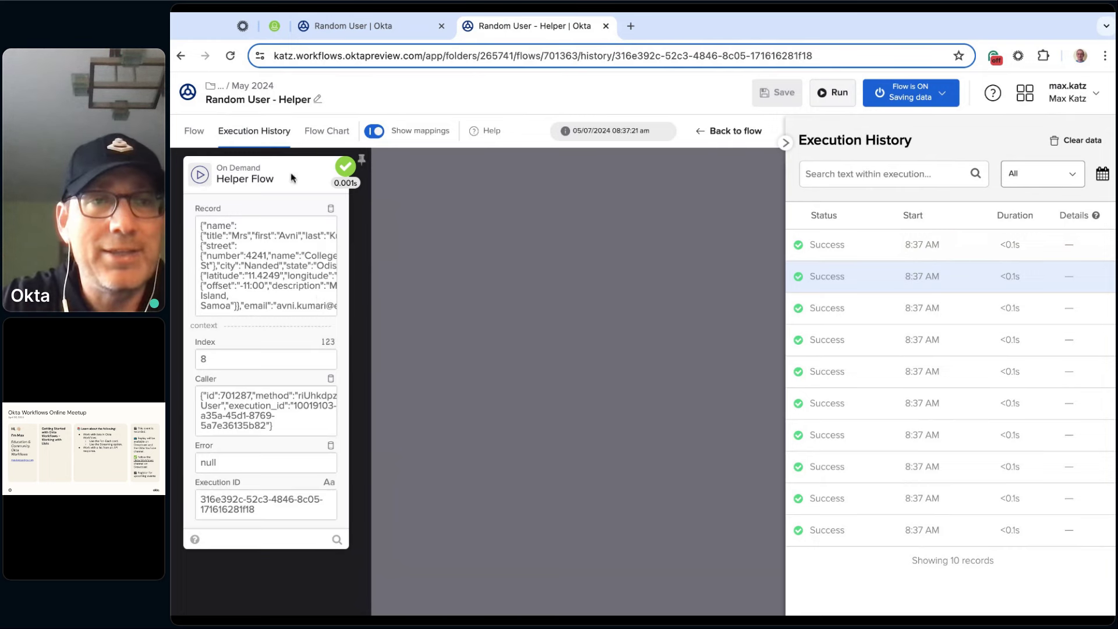
# Step: Return from the execution history to the Random User flow's design and review the mapping of Get's results into For Each
pyautogui.click(196, 131)
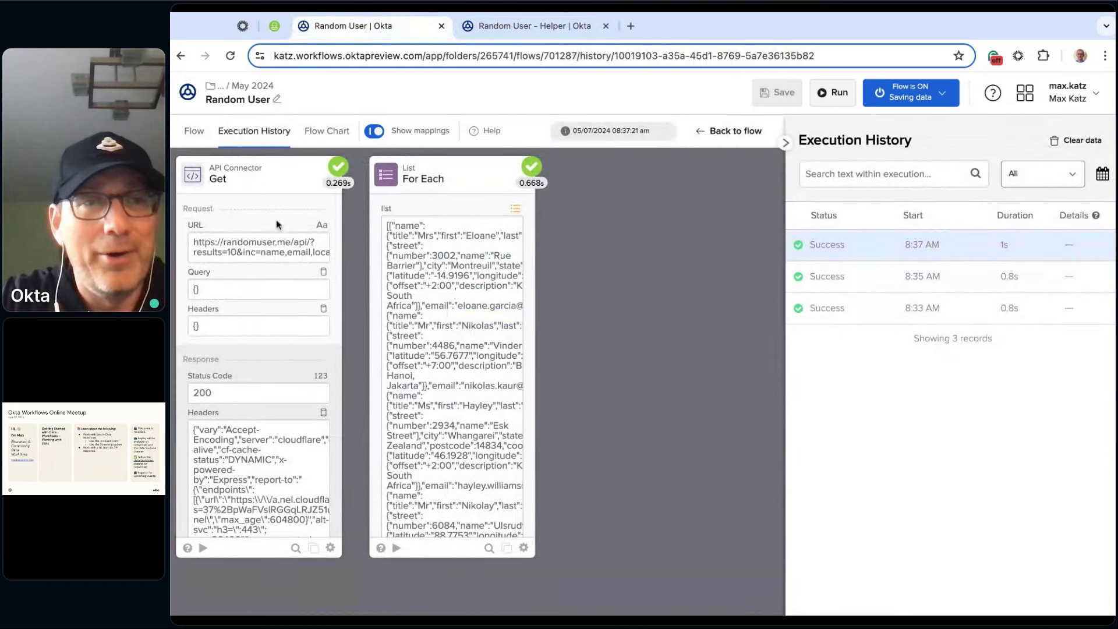
pyautogui.click(196, 133)
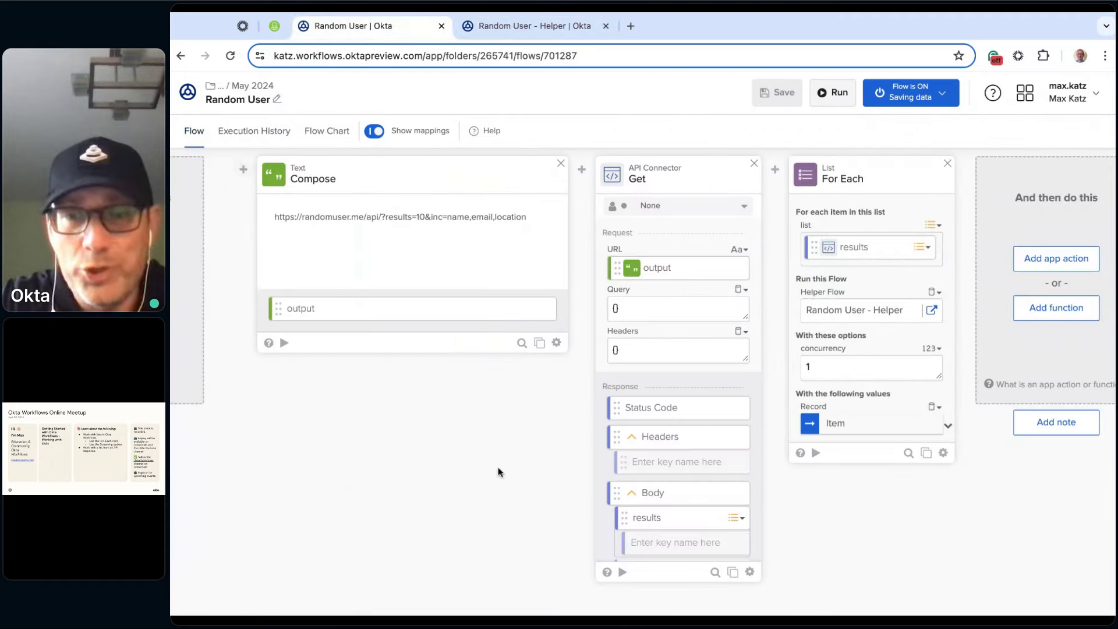
pyautogui.moveTo(670, 513)
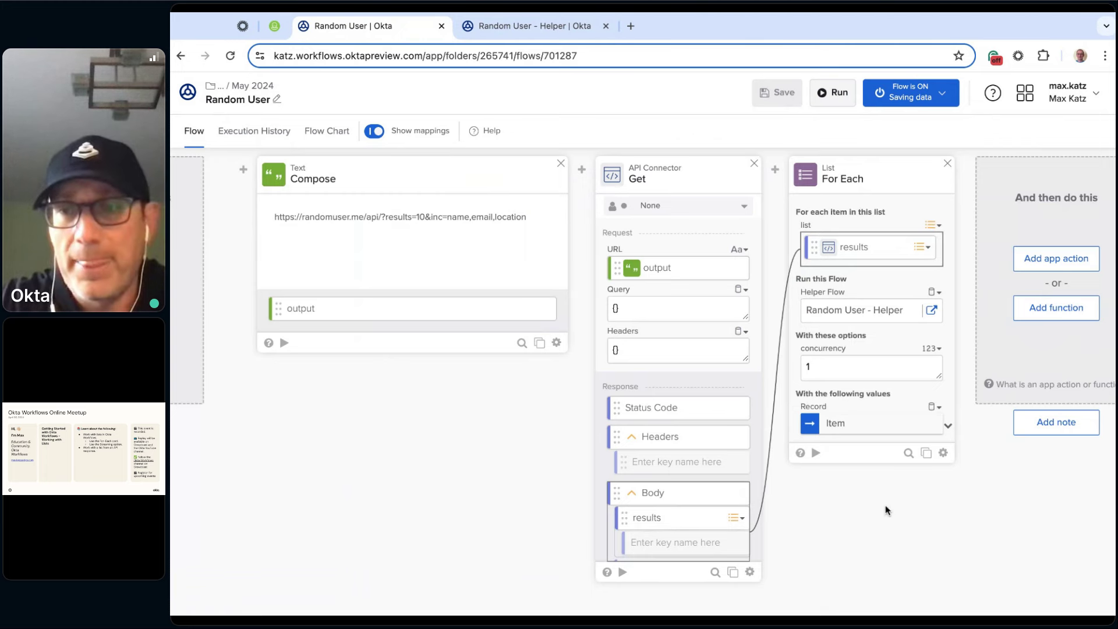
pyautogui.hscroll(3, 887, 511)
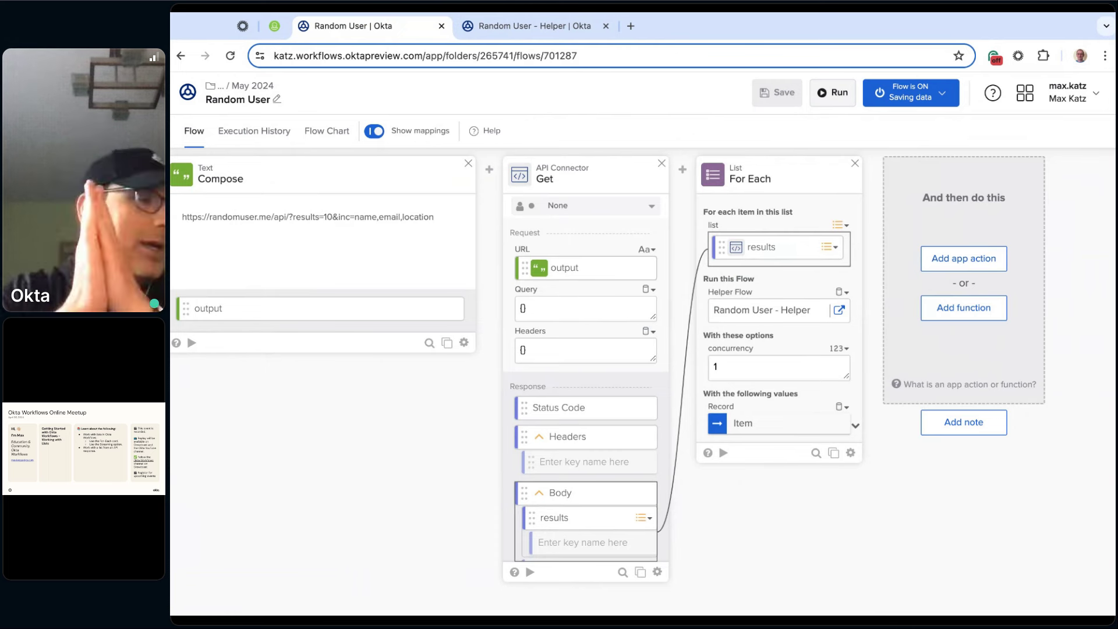